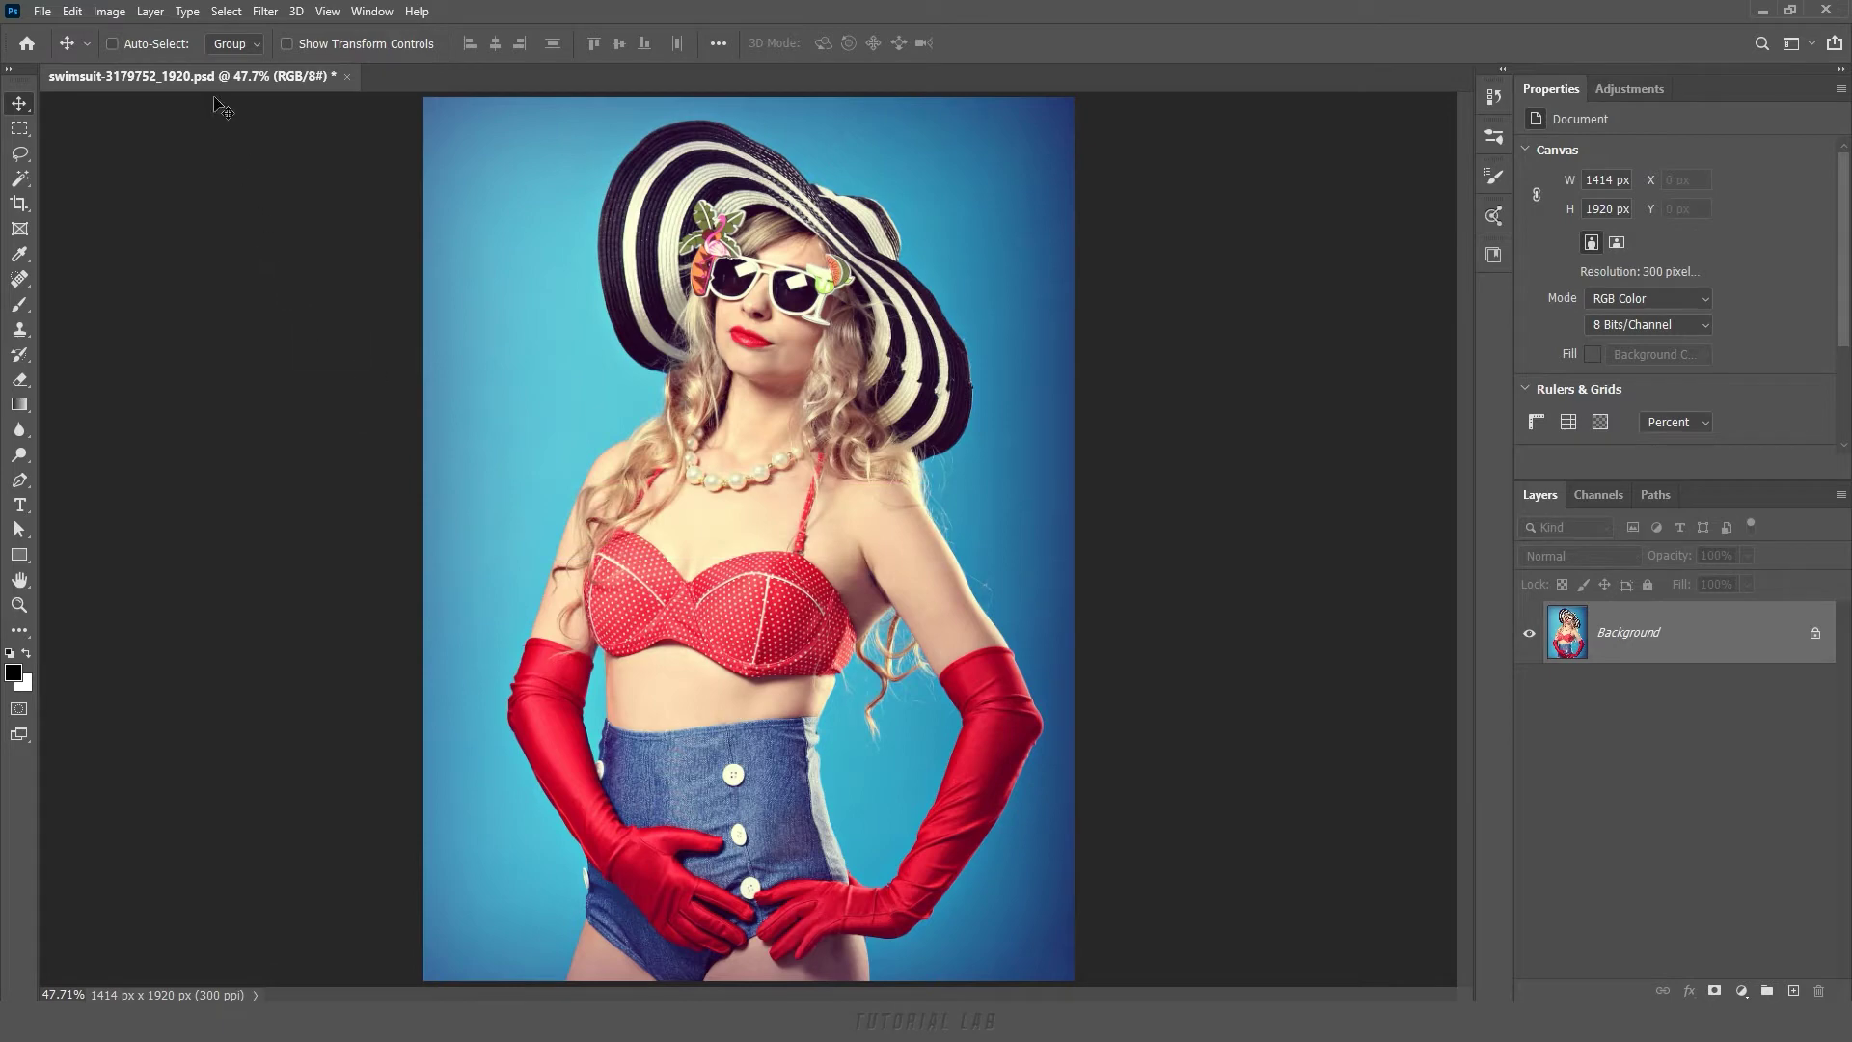
# Open Color Range from the Select menu, starting at Sampled Colors with Fuzziness 49.
pyautogui.click(225, 12)
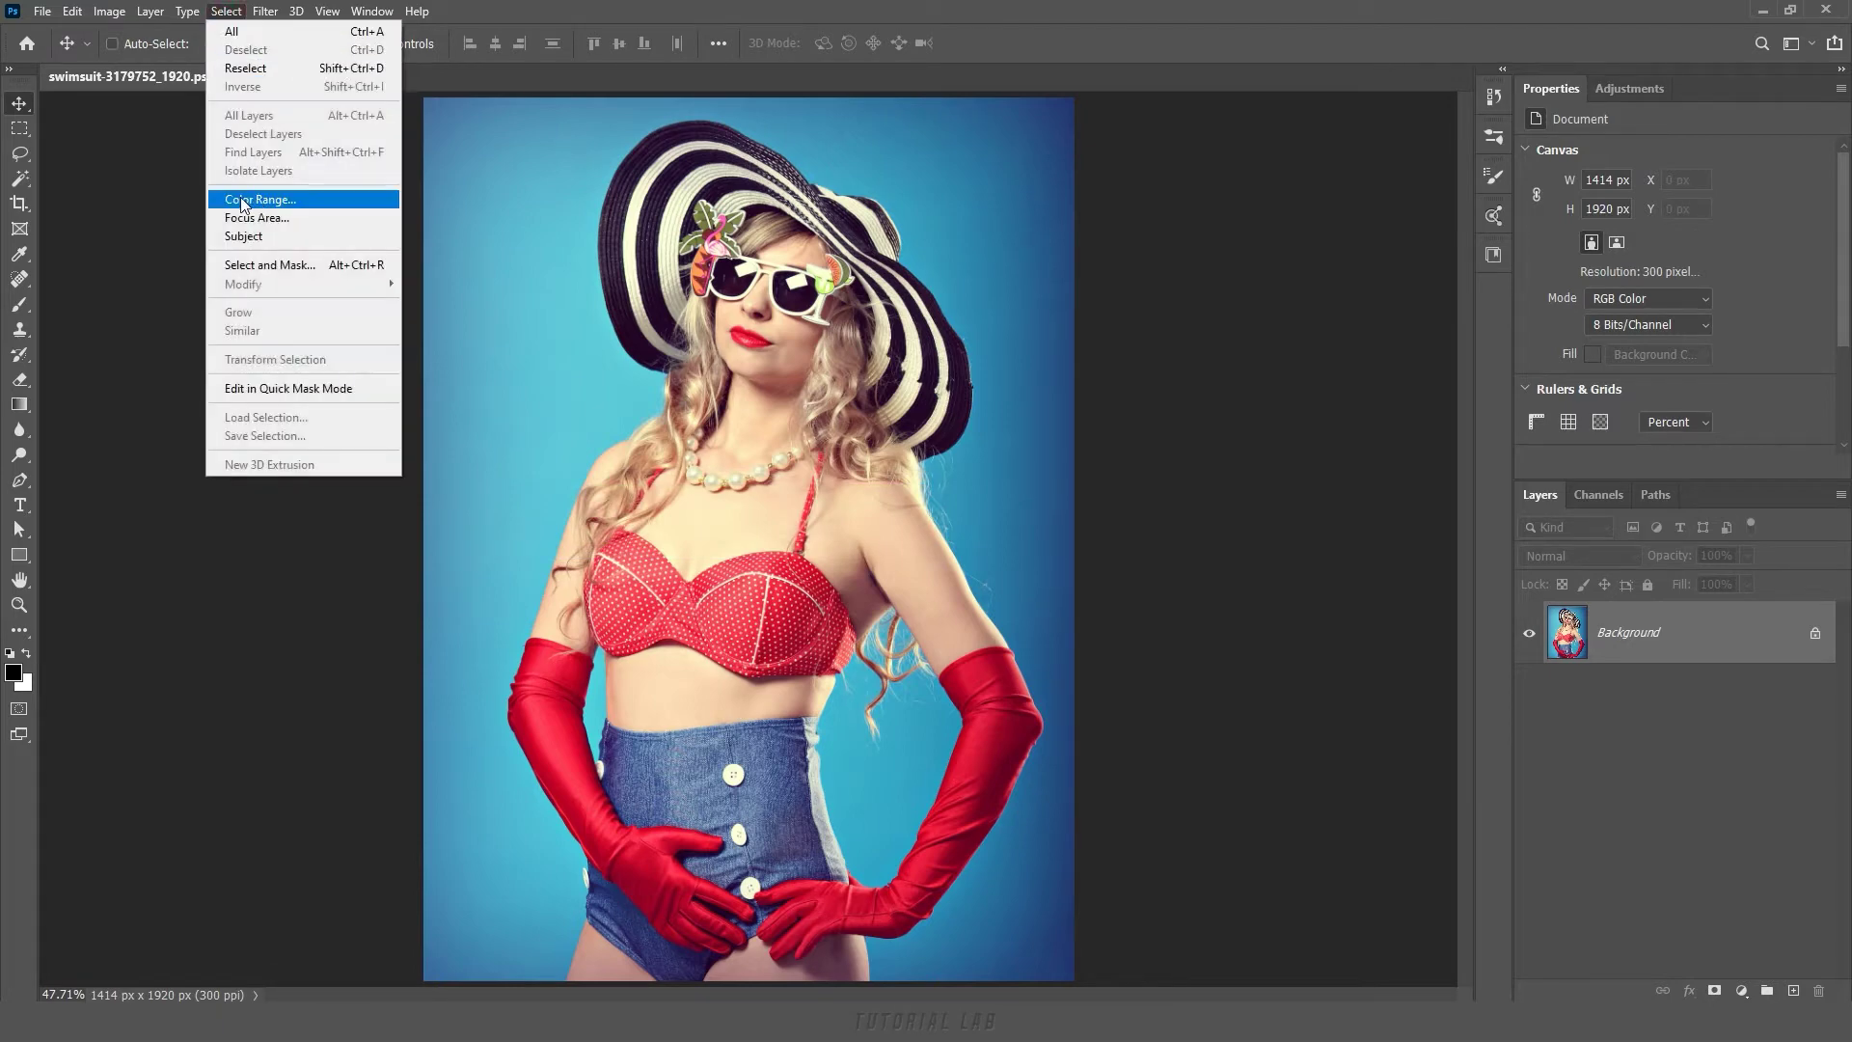
pyautogui.click(304, 200)
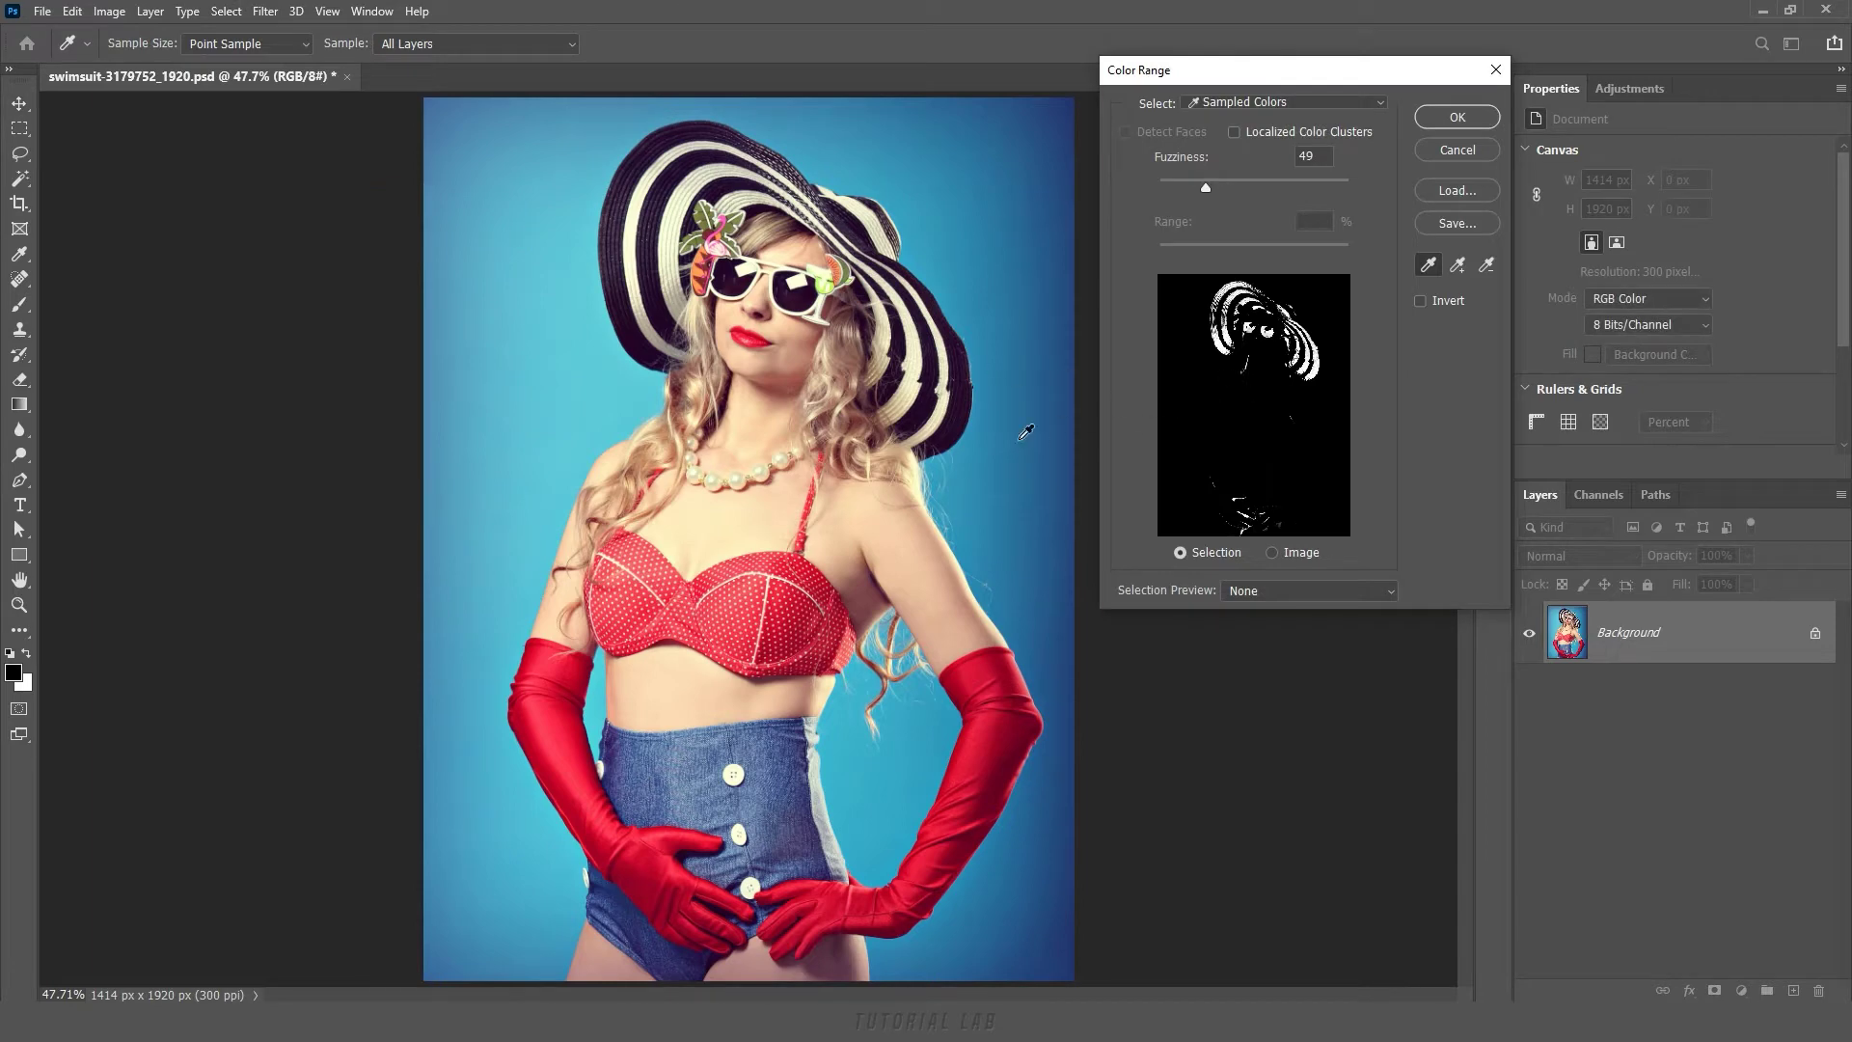
# Sample the blue backdrop at Fuzziness 77 and enable Localized Color Clusters.
pyautogui.click(639, 407)
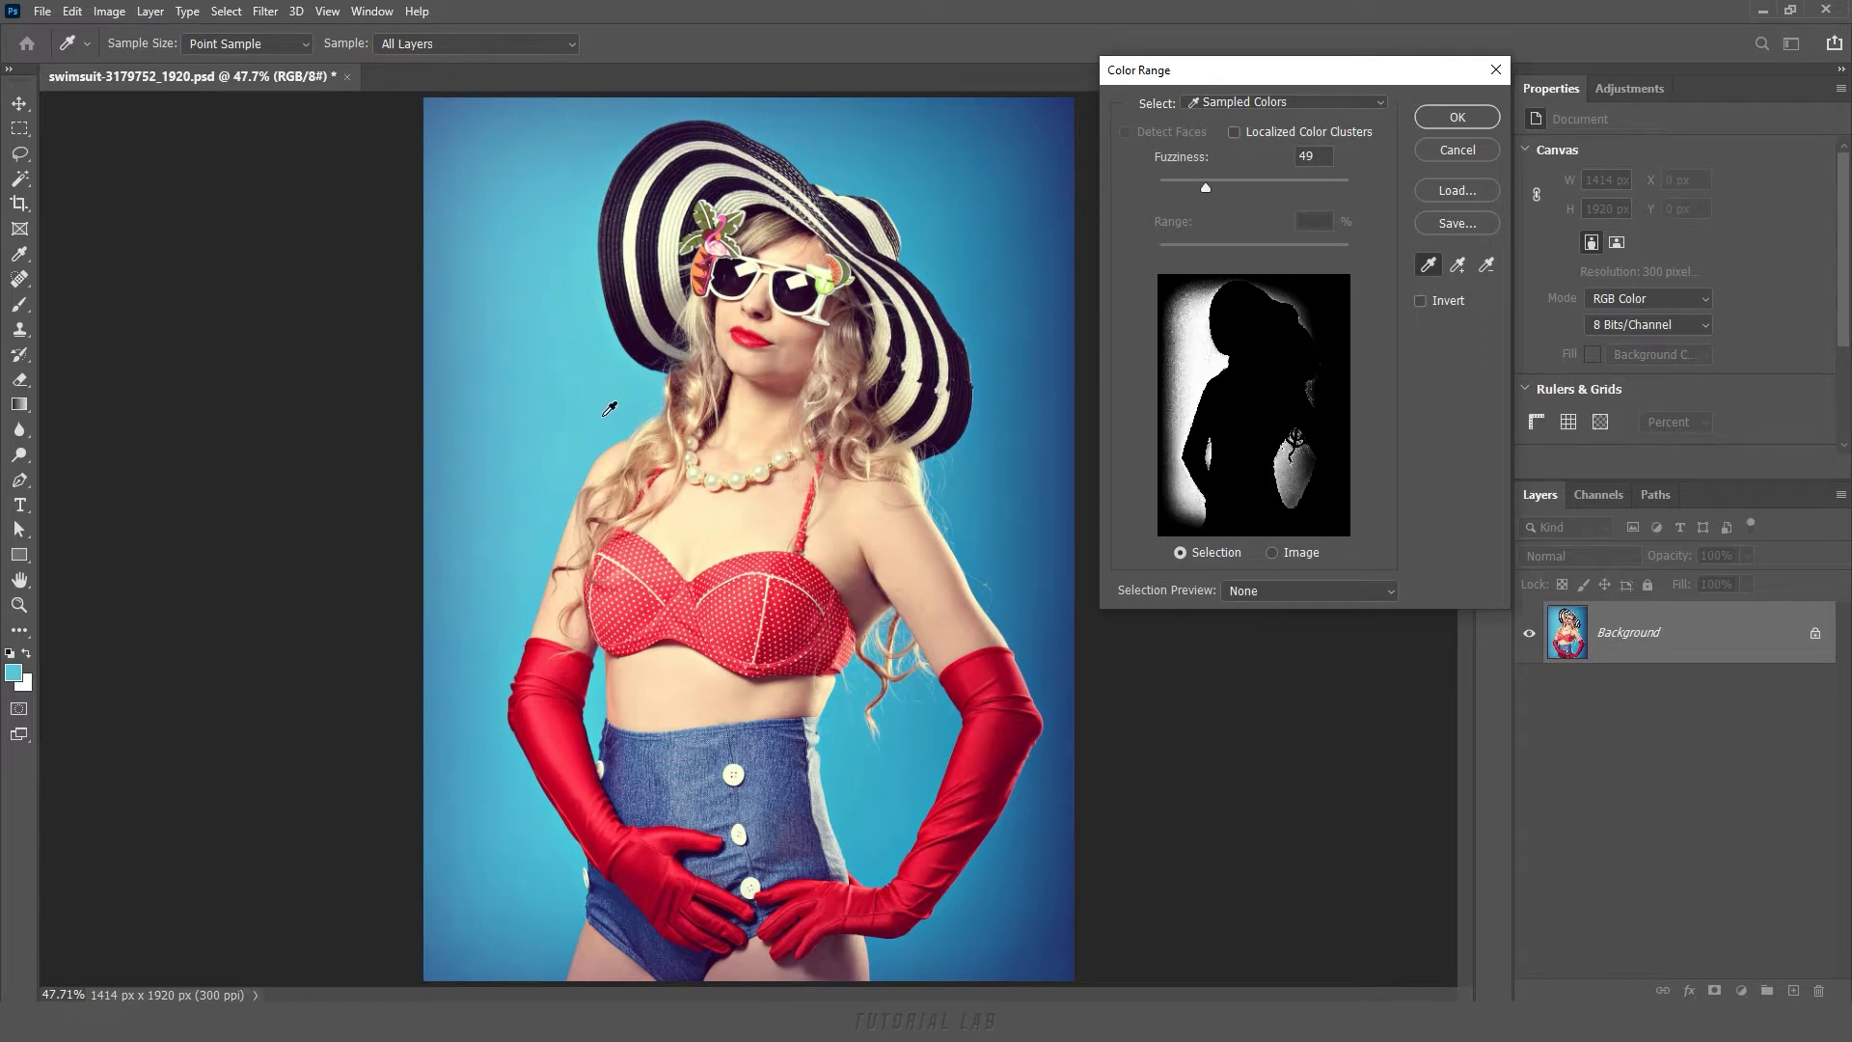
pyautogui.click(715, 539)
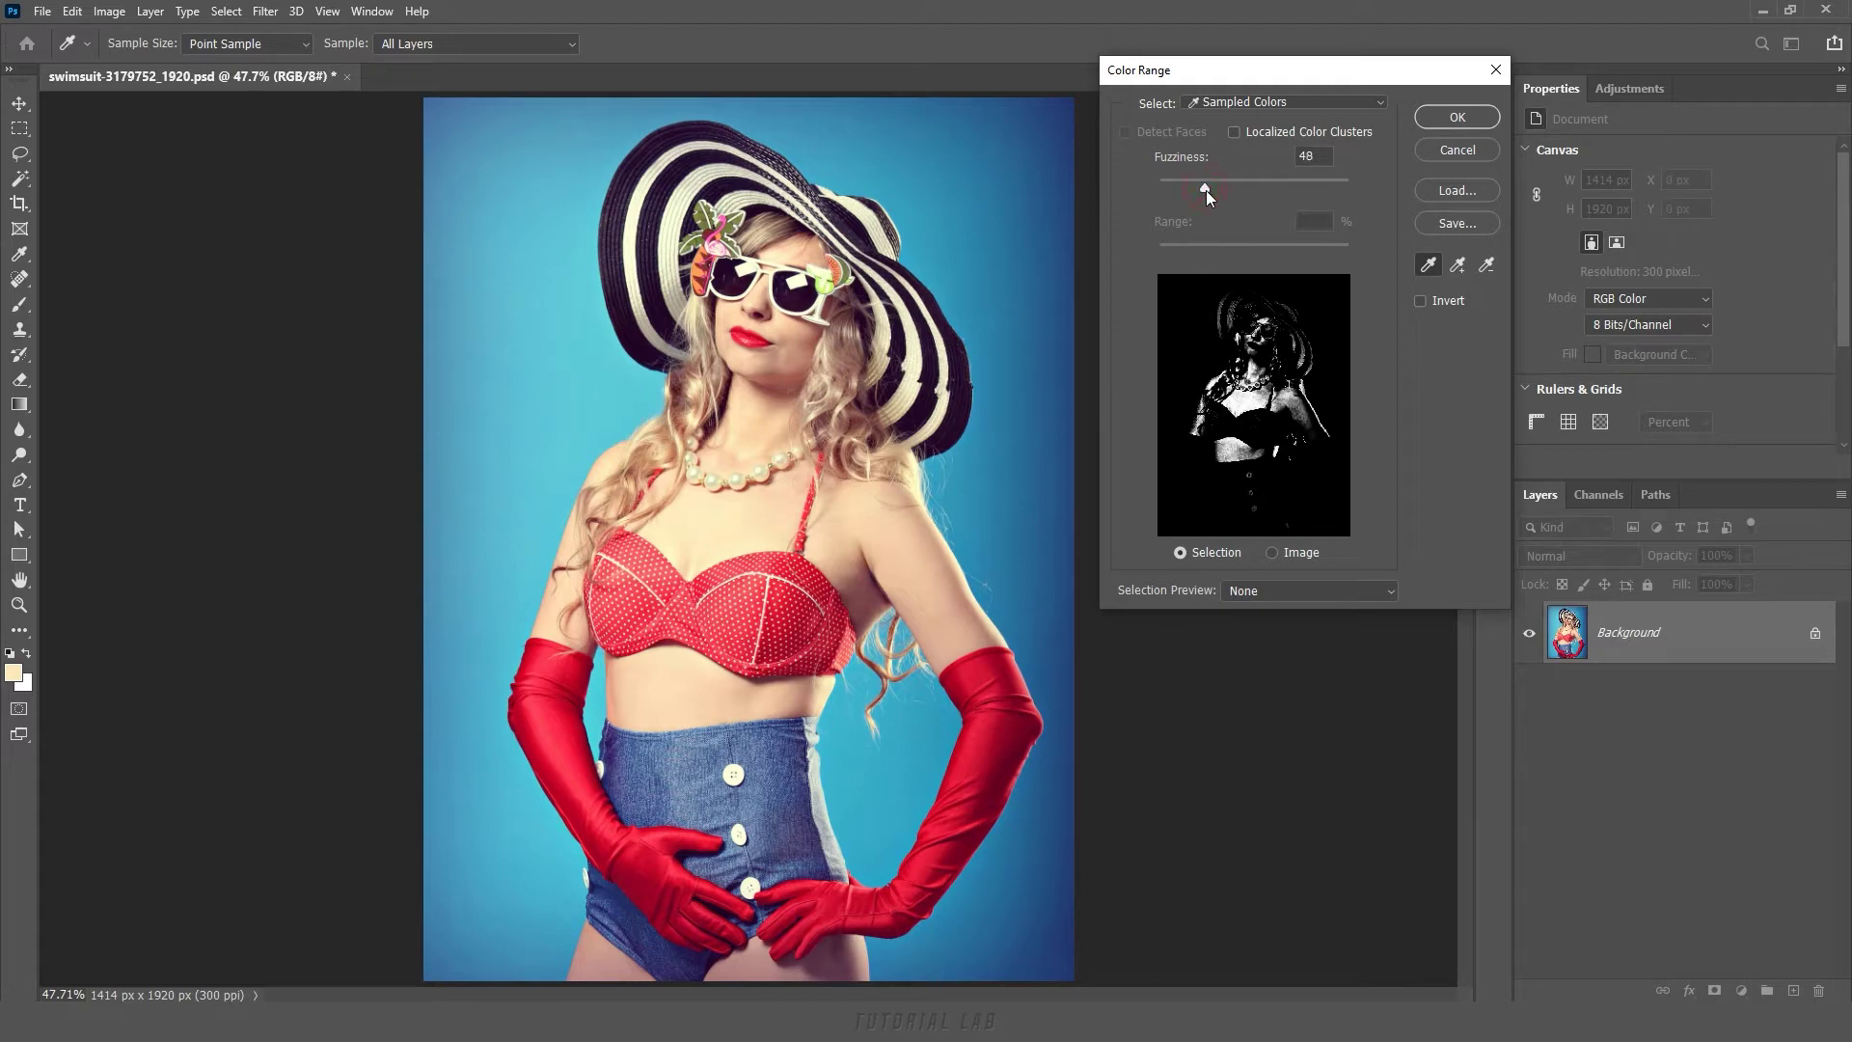
pyautogui.moveTo(1206, 189)
pyautogui.mouseDown()
pyautogui.moveTo(1170, 190)
pyautogui.moveTo(1347, 188)
pyautogui.moveTo(1237, 189)
pyautogui.mouseUp()
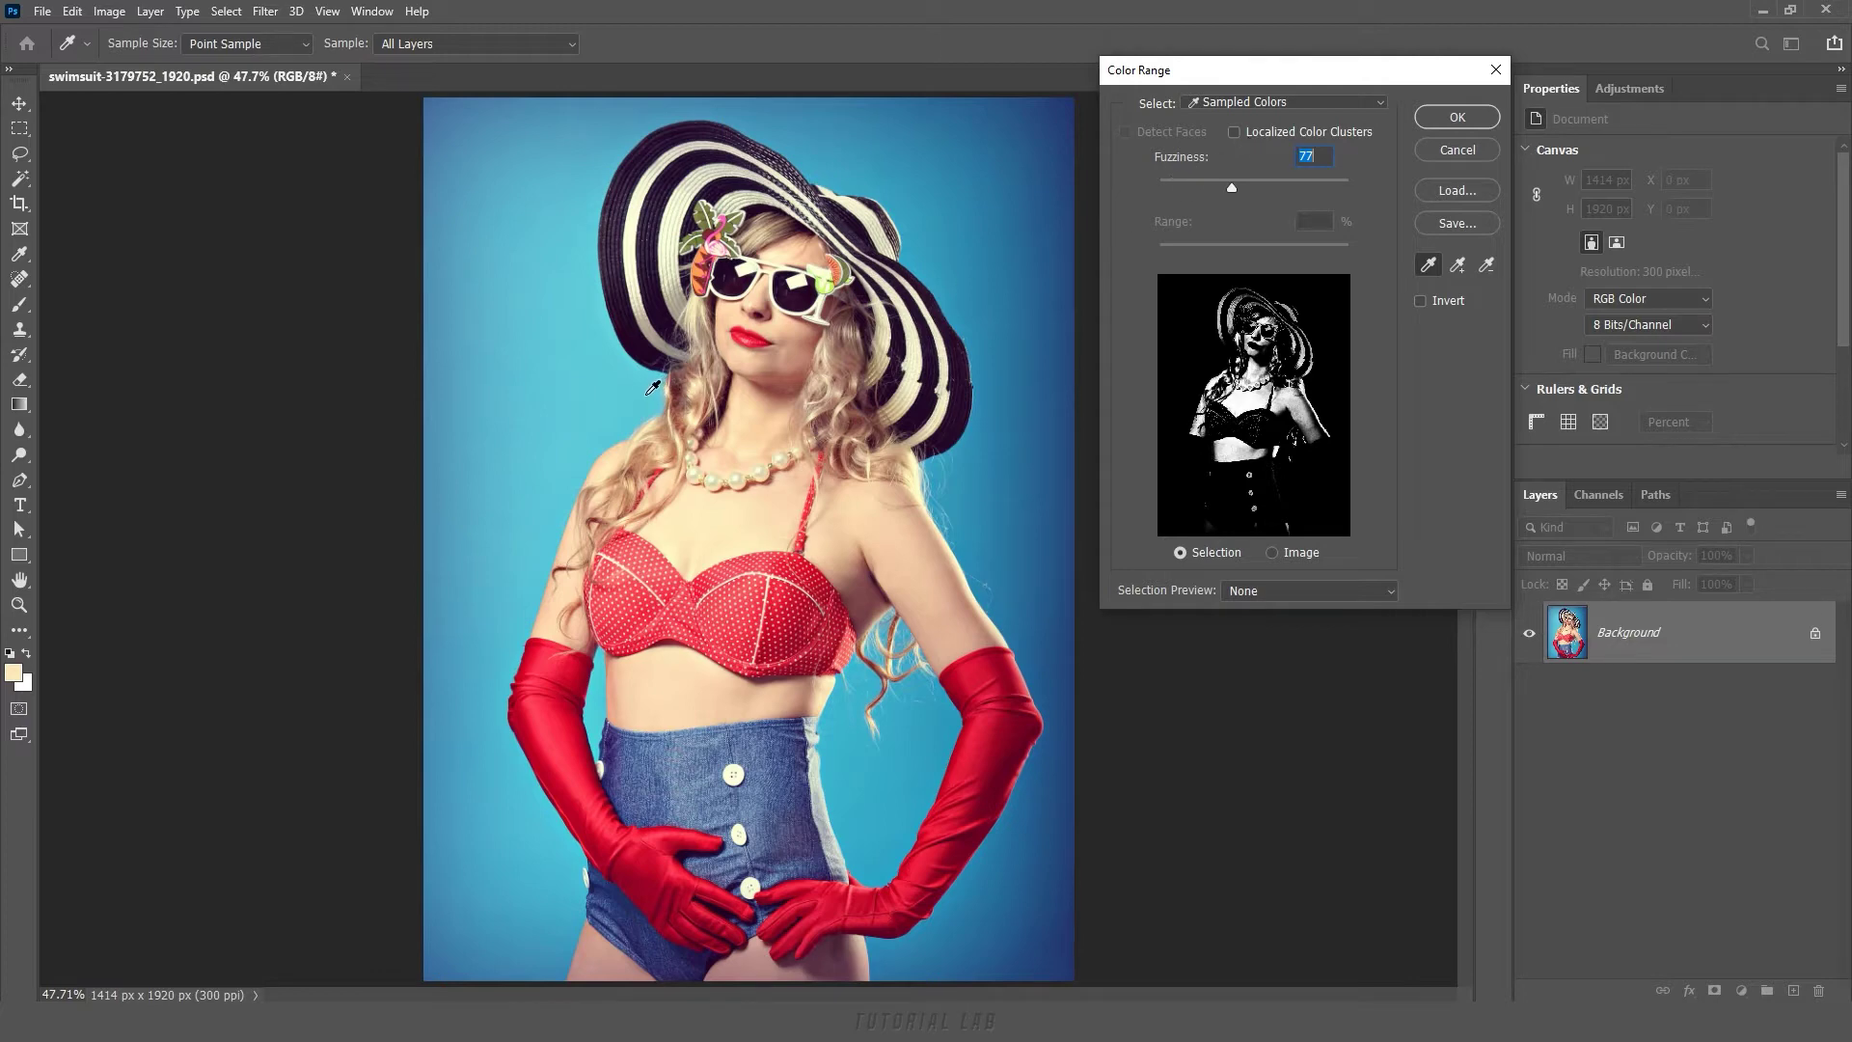
pyautogui.click(586, 433)
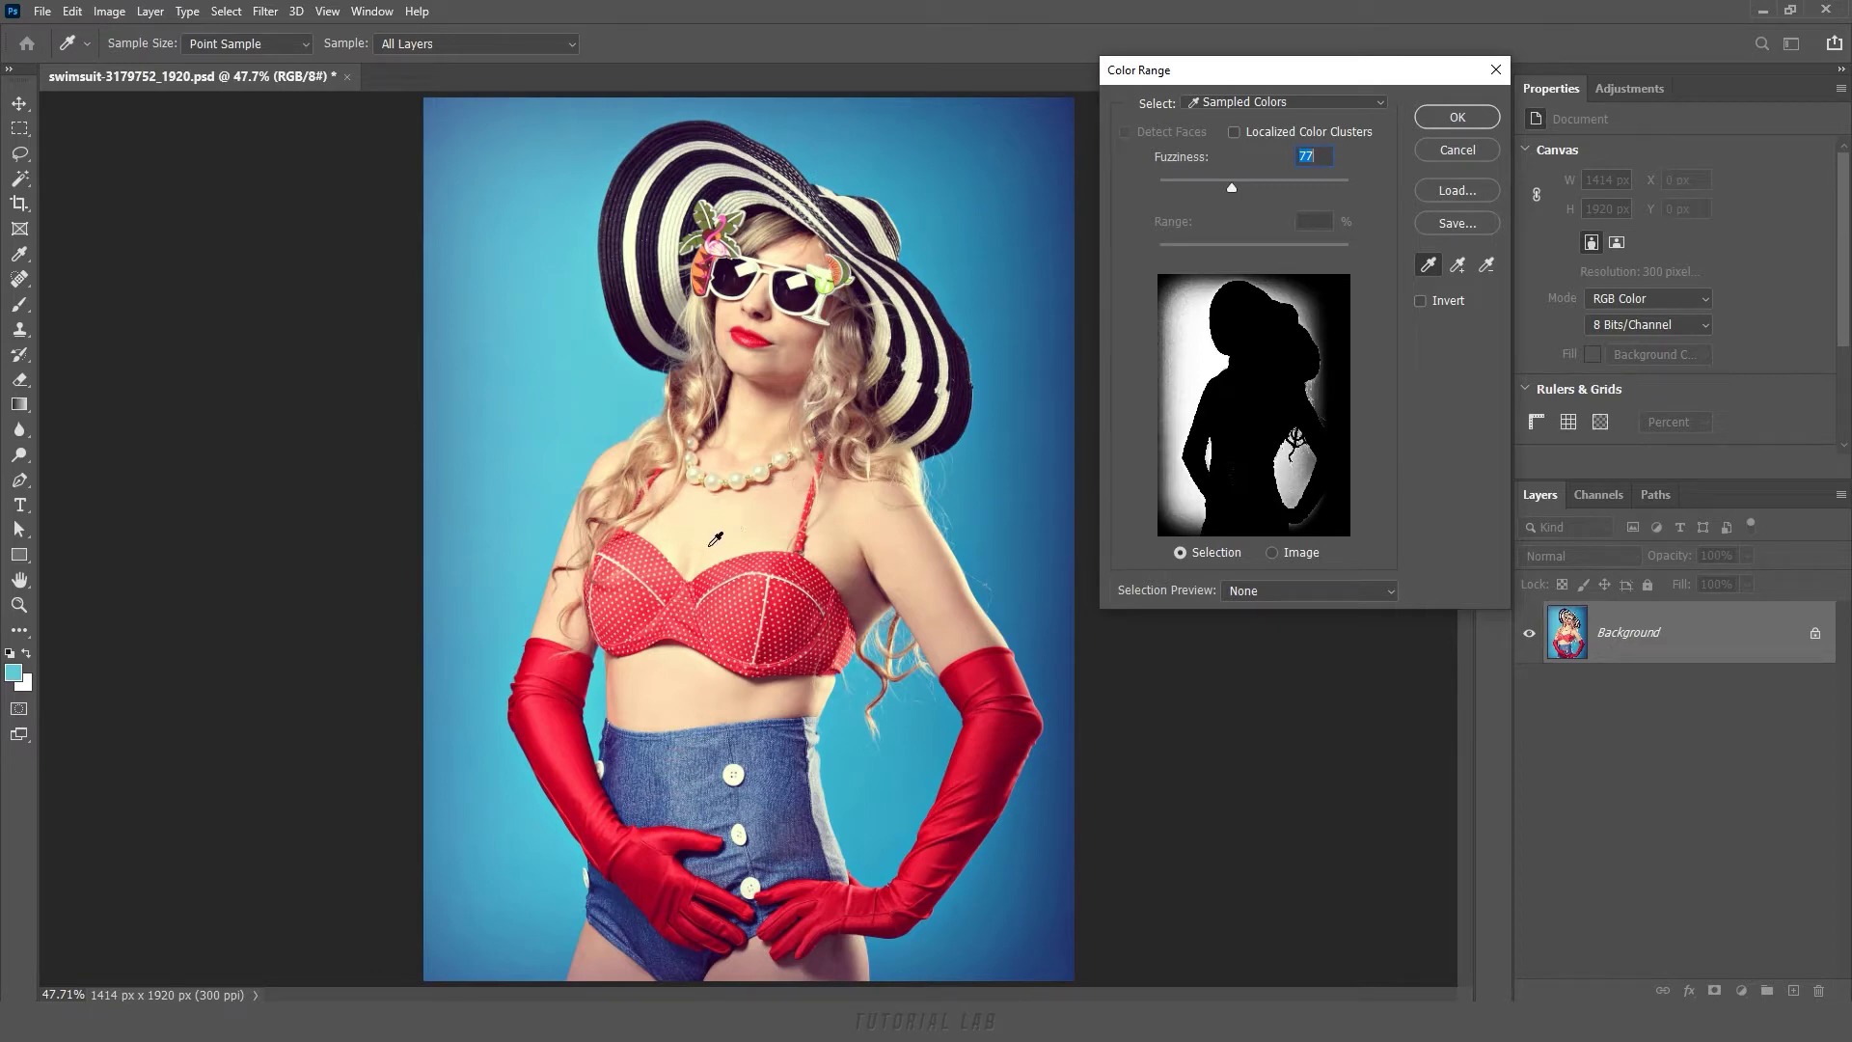
pyautogui.click(658, 390)
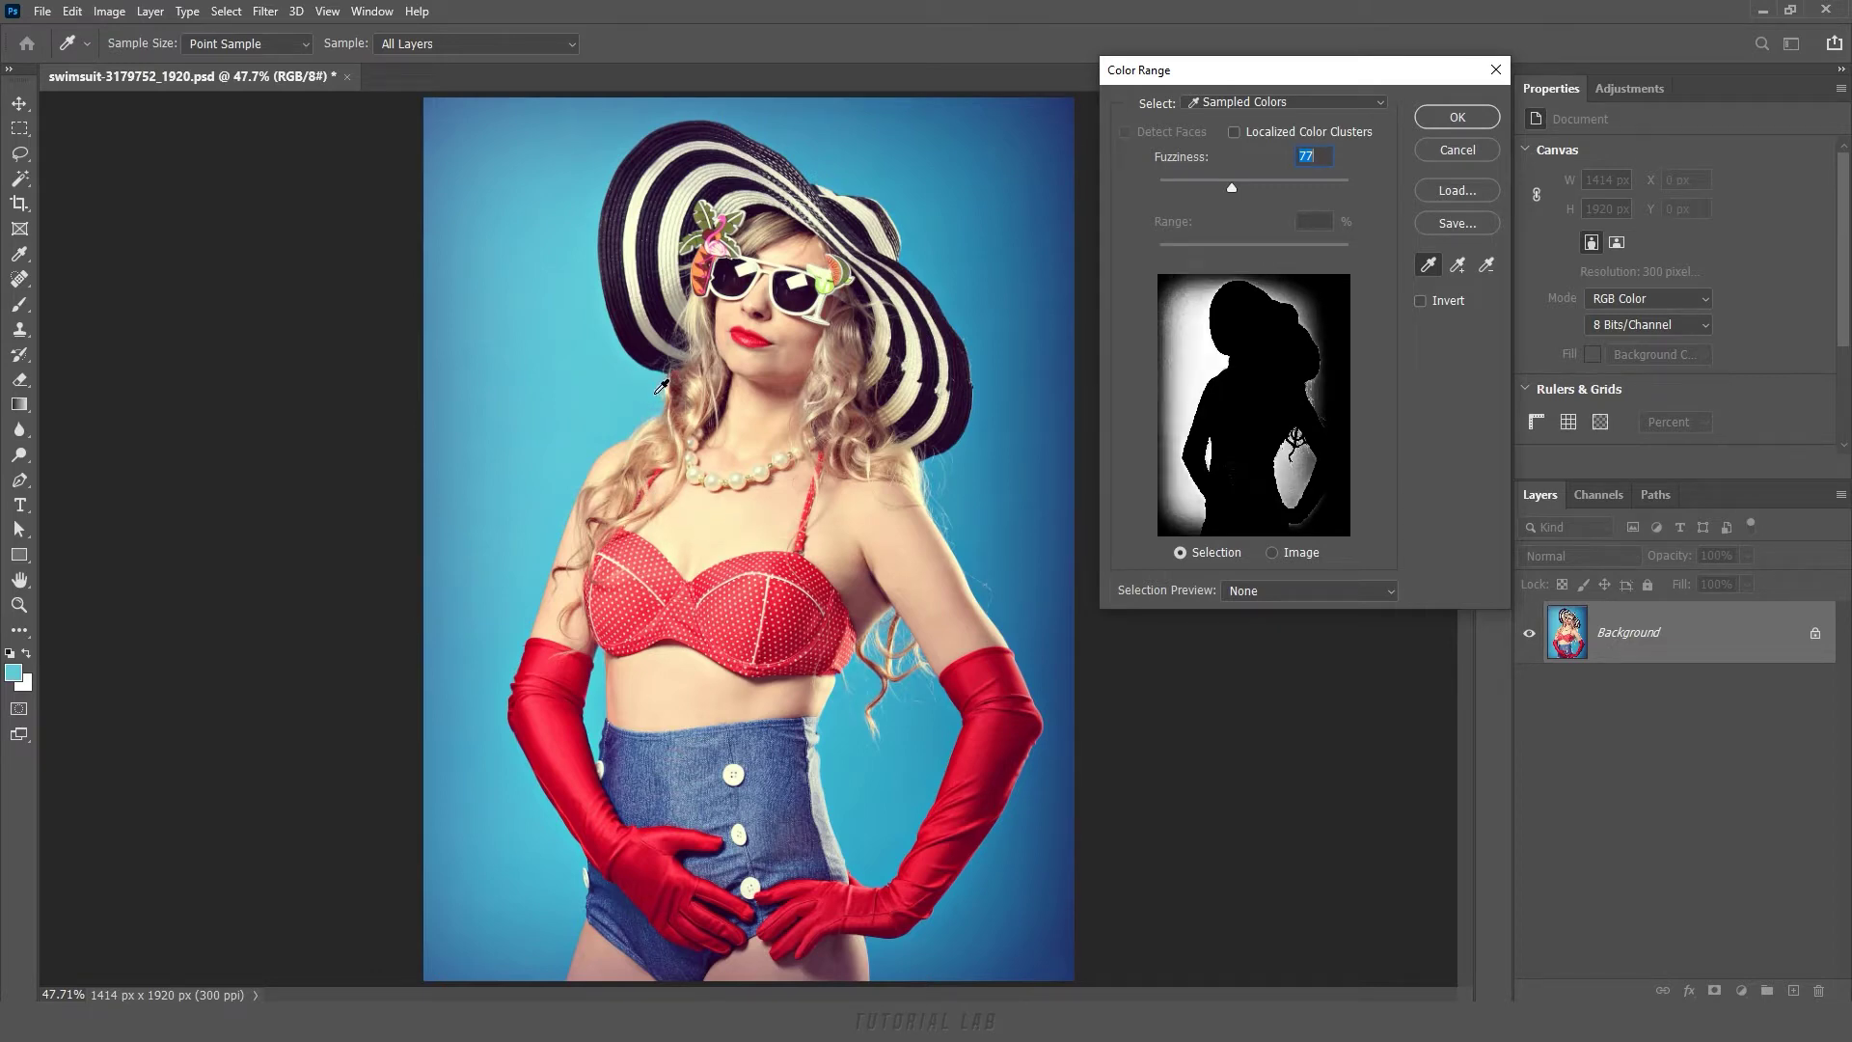
pyautogui.click(1233, 133)
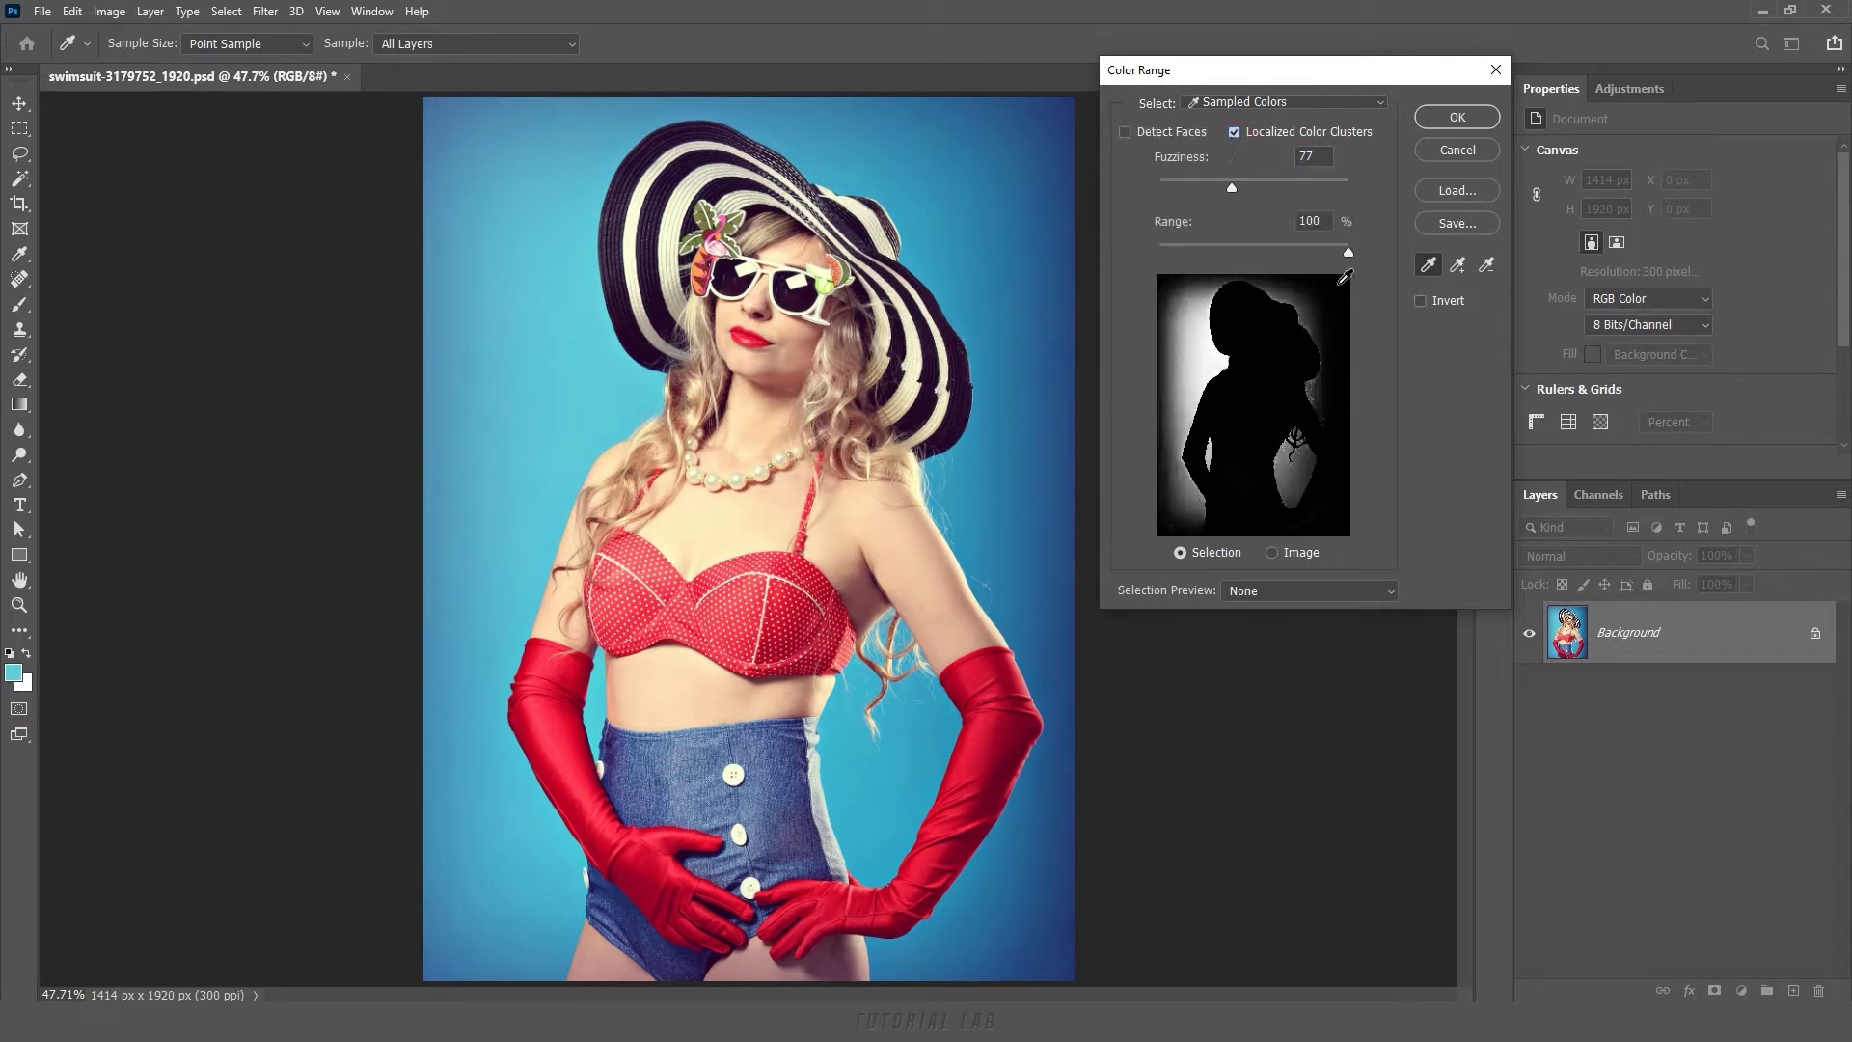
# Test Range values, then sample the chest and arm skin tones, finishing at Range 100%.
pyautogui.moveTo(1347, 255); pyautogui.dragTo(1181, 257)
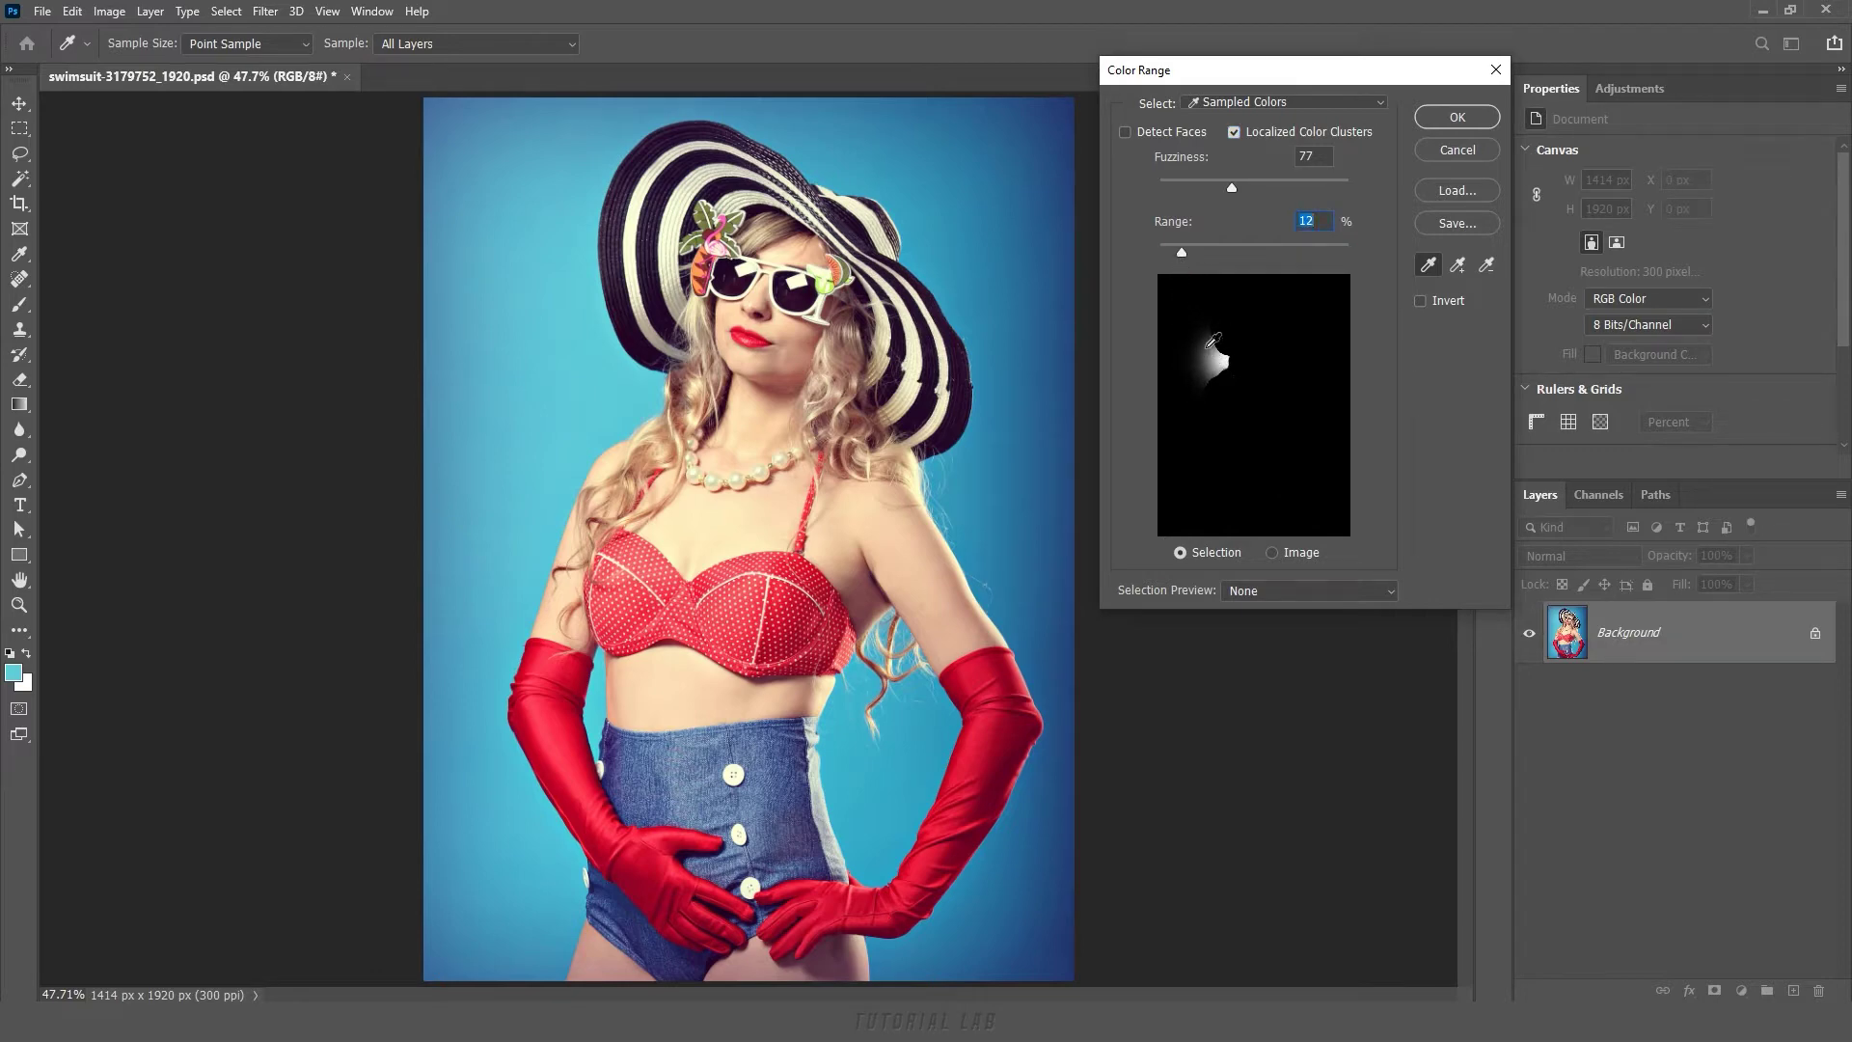
pyautogui.moveTo(1181, 251)
pyautogui.mouseDown()
pyautogui.moveTo(1306, 260)
pyautogui.moveTo(1196, 263)
pyautogui.mouseUp()
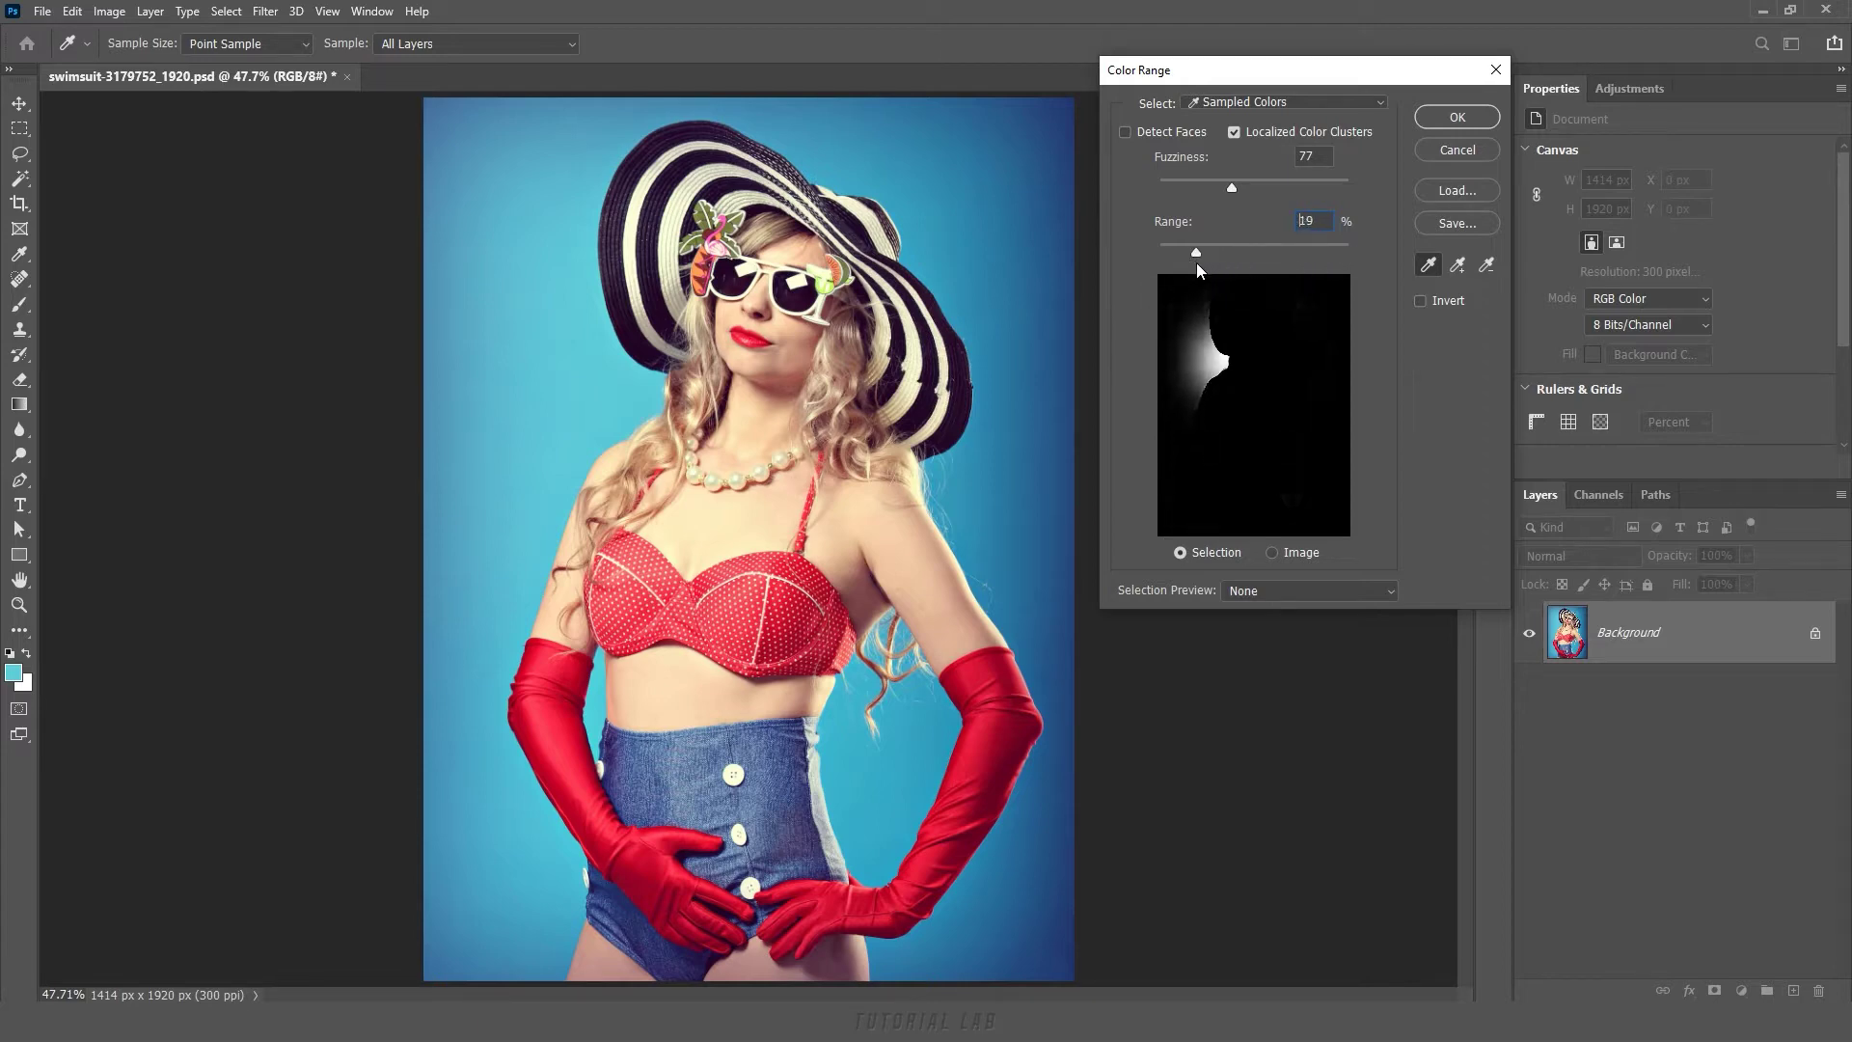
pyautogui.click(699, 558)
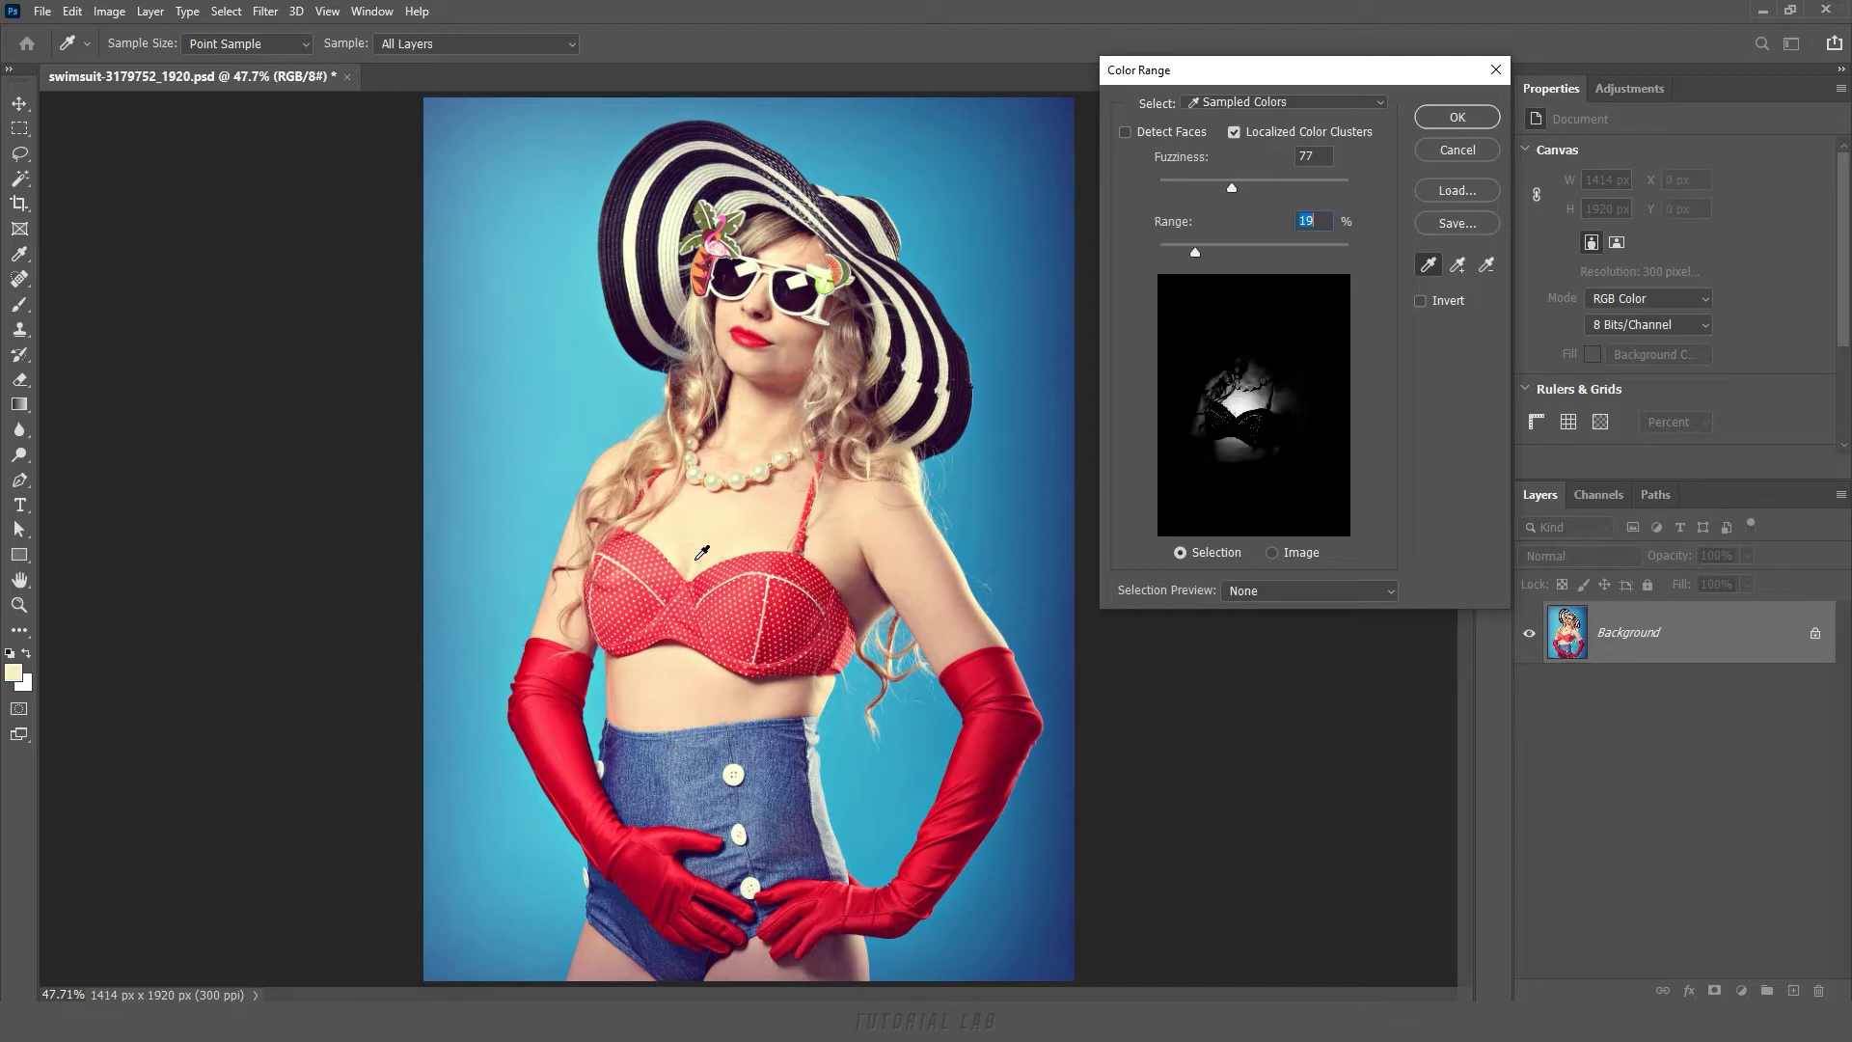
pyautogui.moveTo(1194, 253)
pyautogui.mouseDown()
pyautogui.moveTo(1169, 257)
pyautogui.moveTo(1374, 251)
pyautogui.mouseUp()
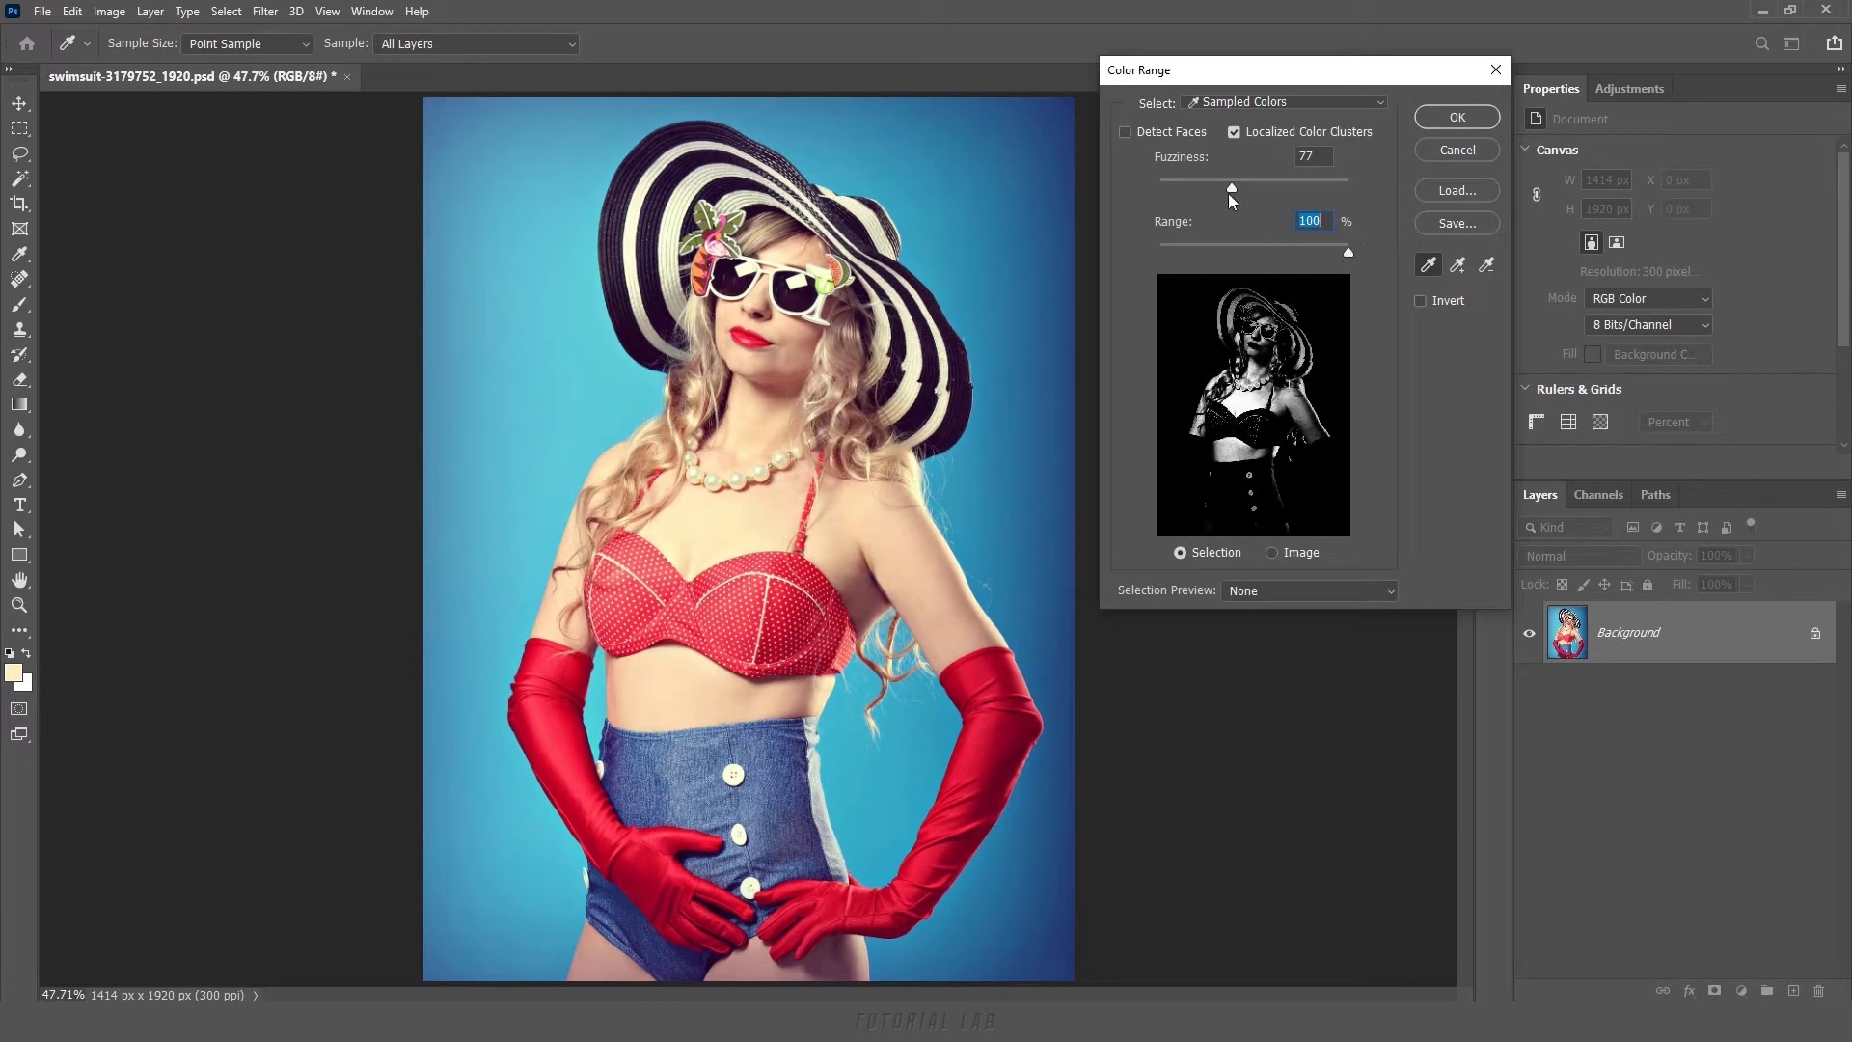
pyautogui.click(957, 572)
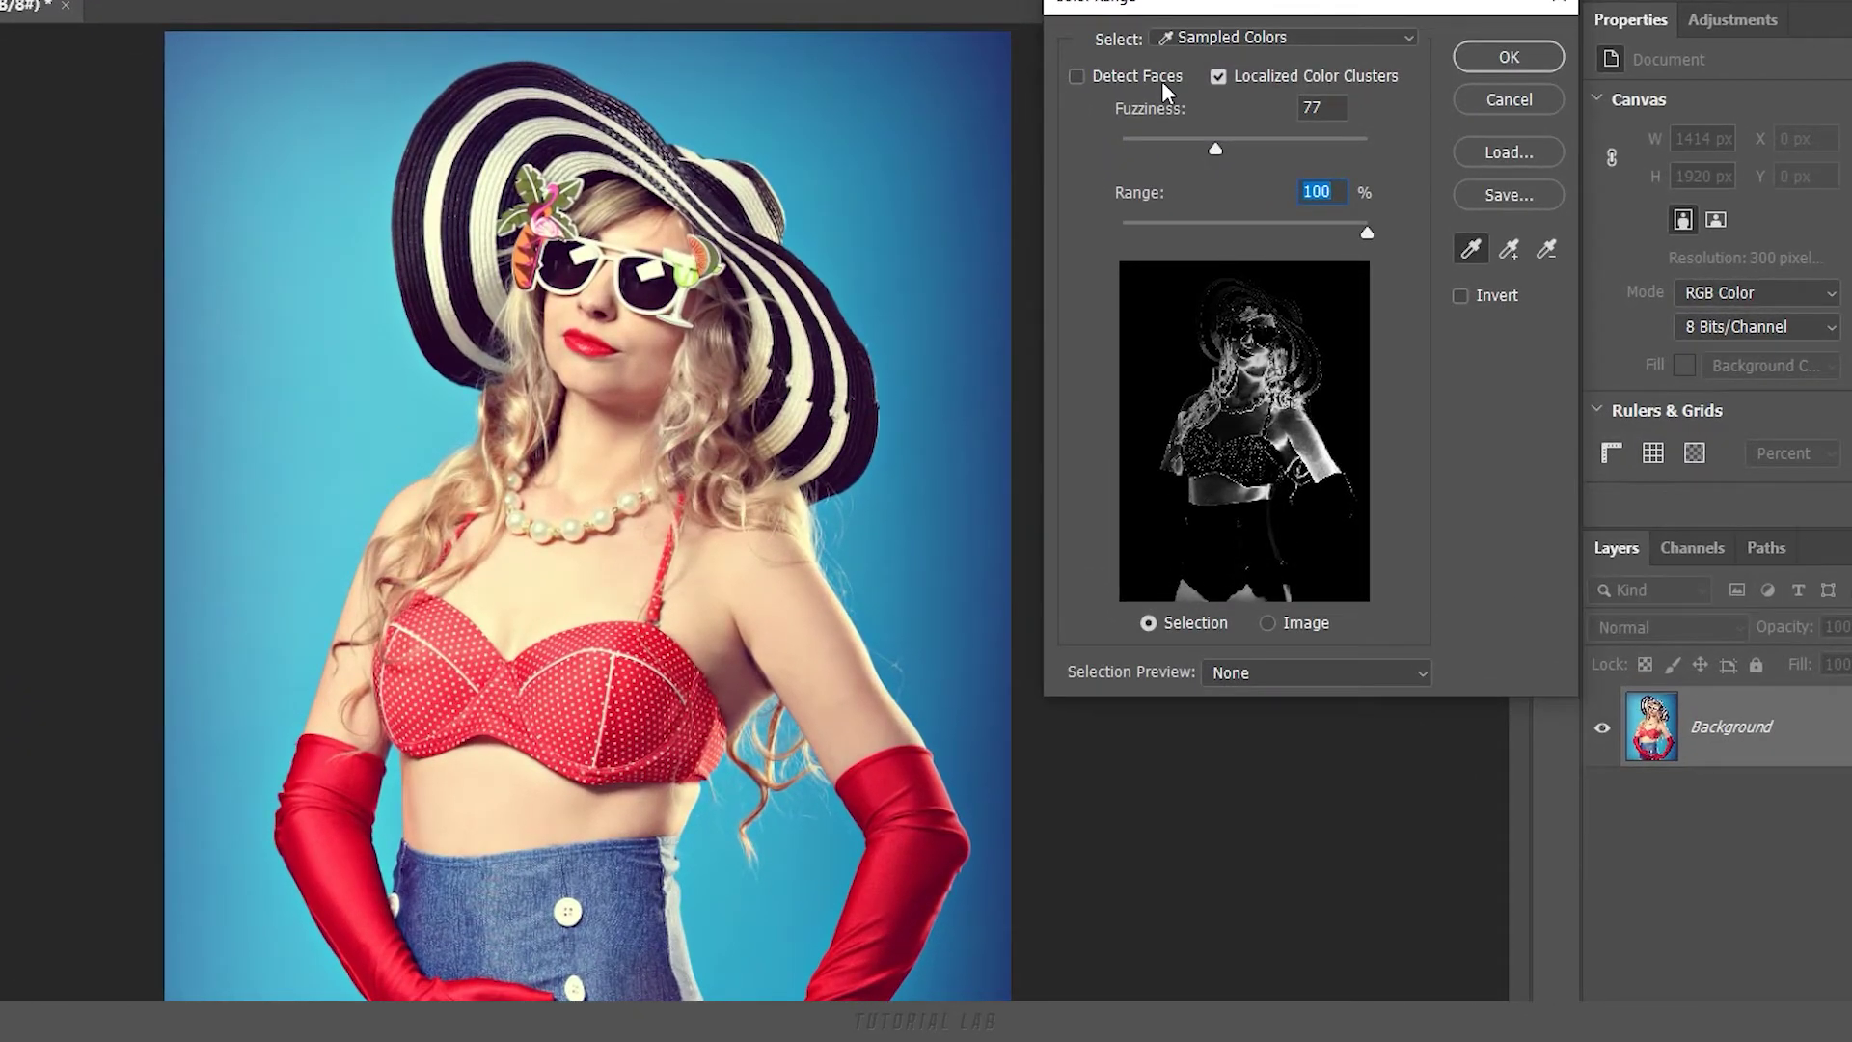
# Toggle Detect Faces on and off twice to test face detection.
pyautogui.click(1076, 77)
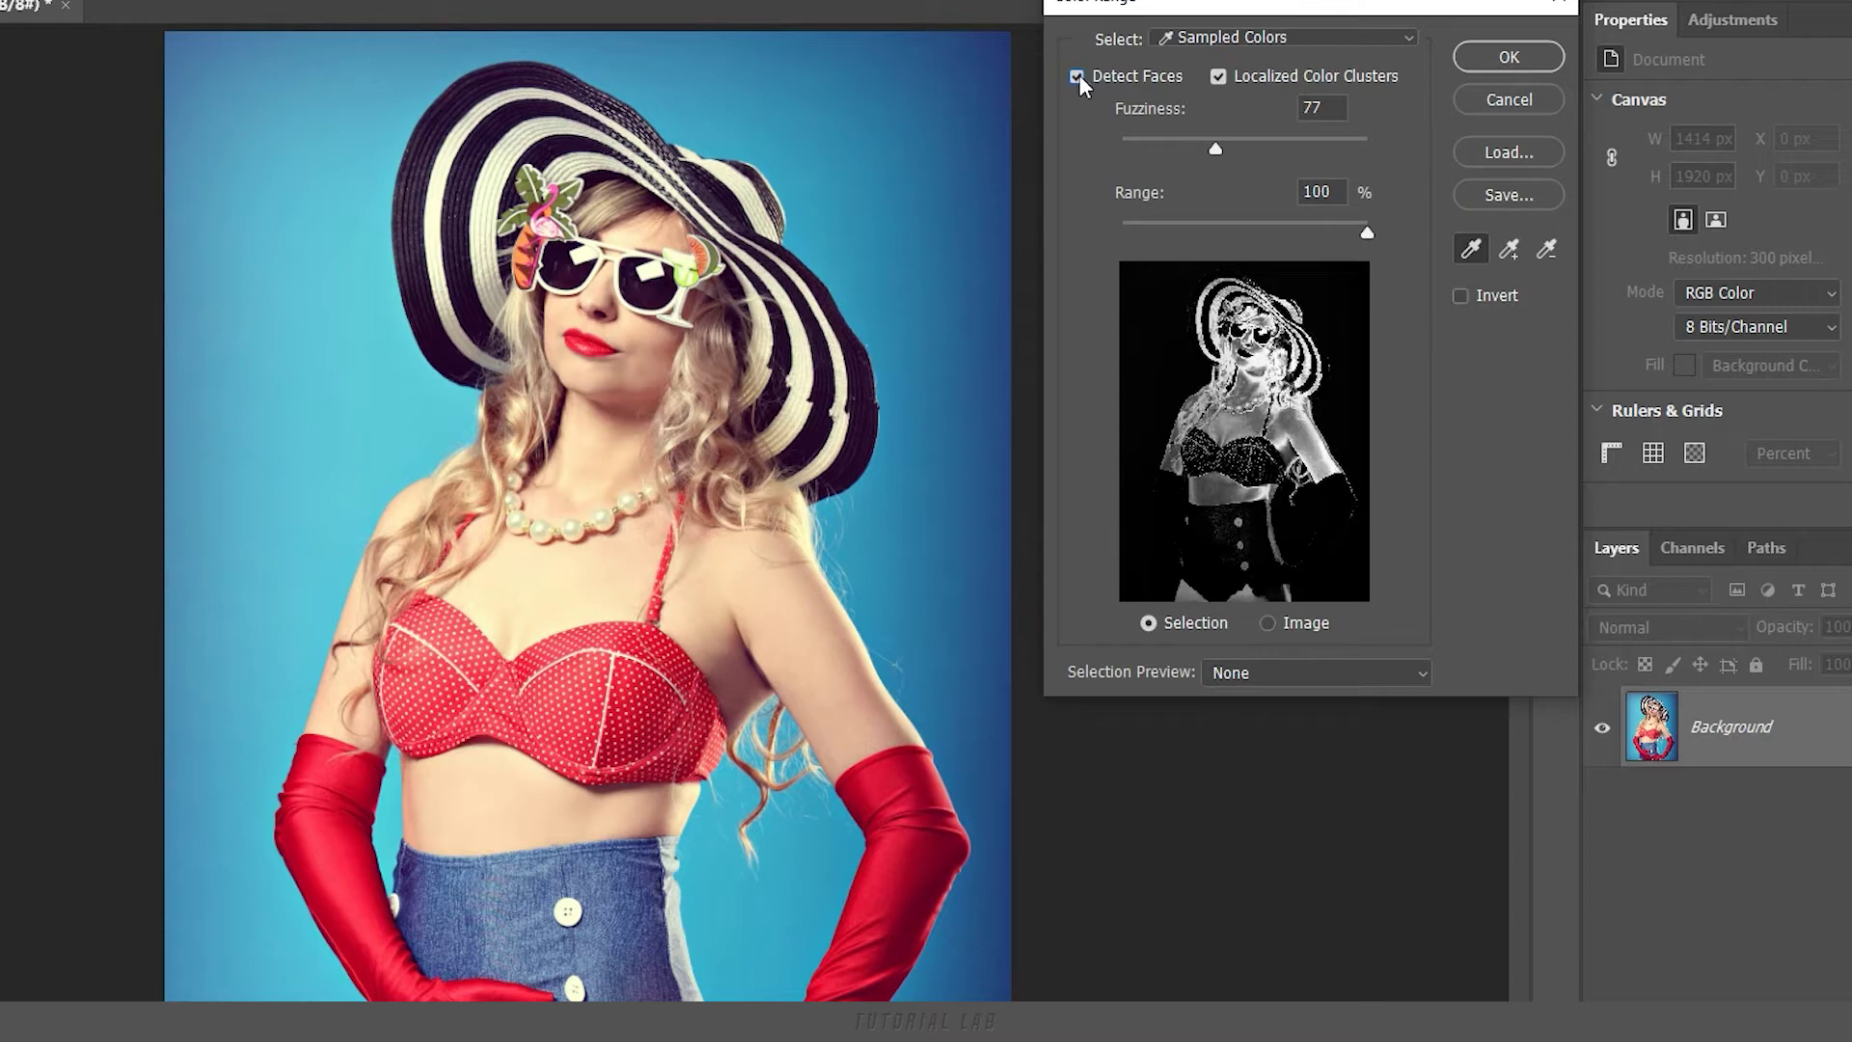
pyautogui.click(1076, 77)
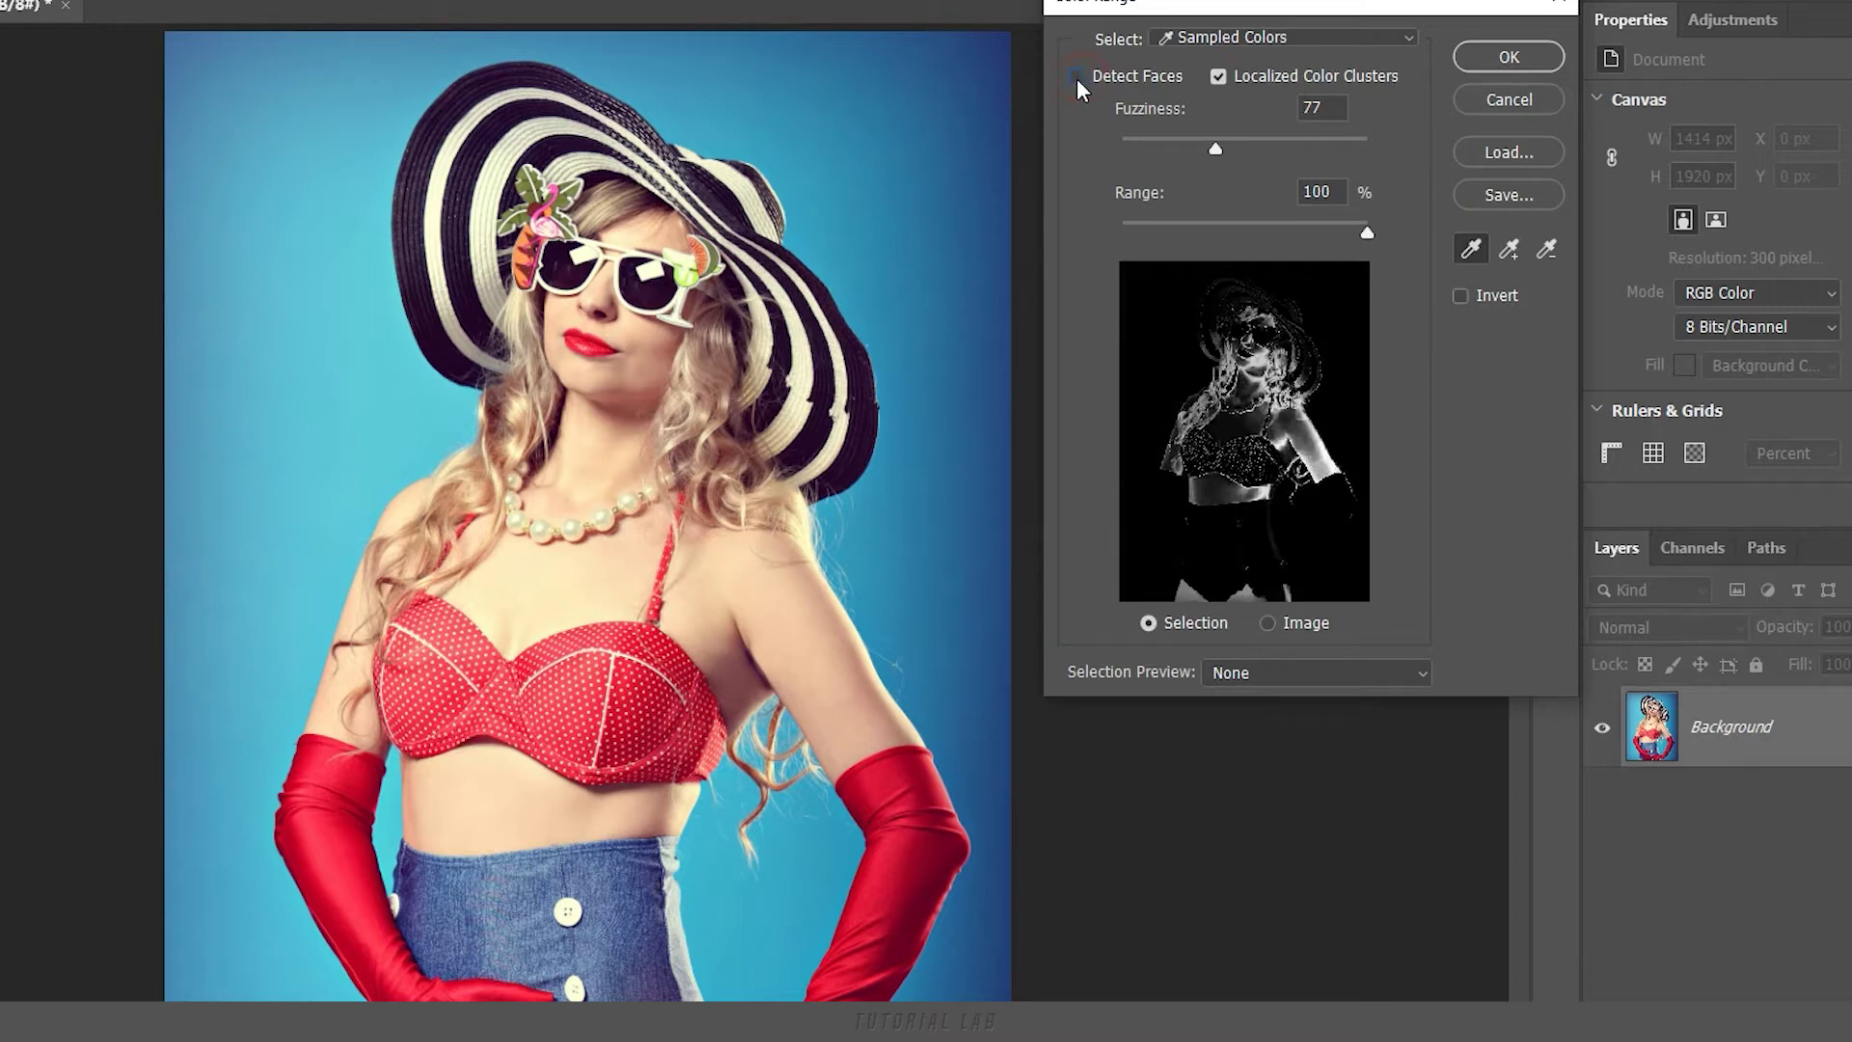
pyautogui.click(1076, 77)
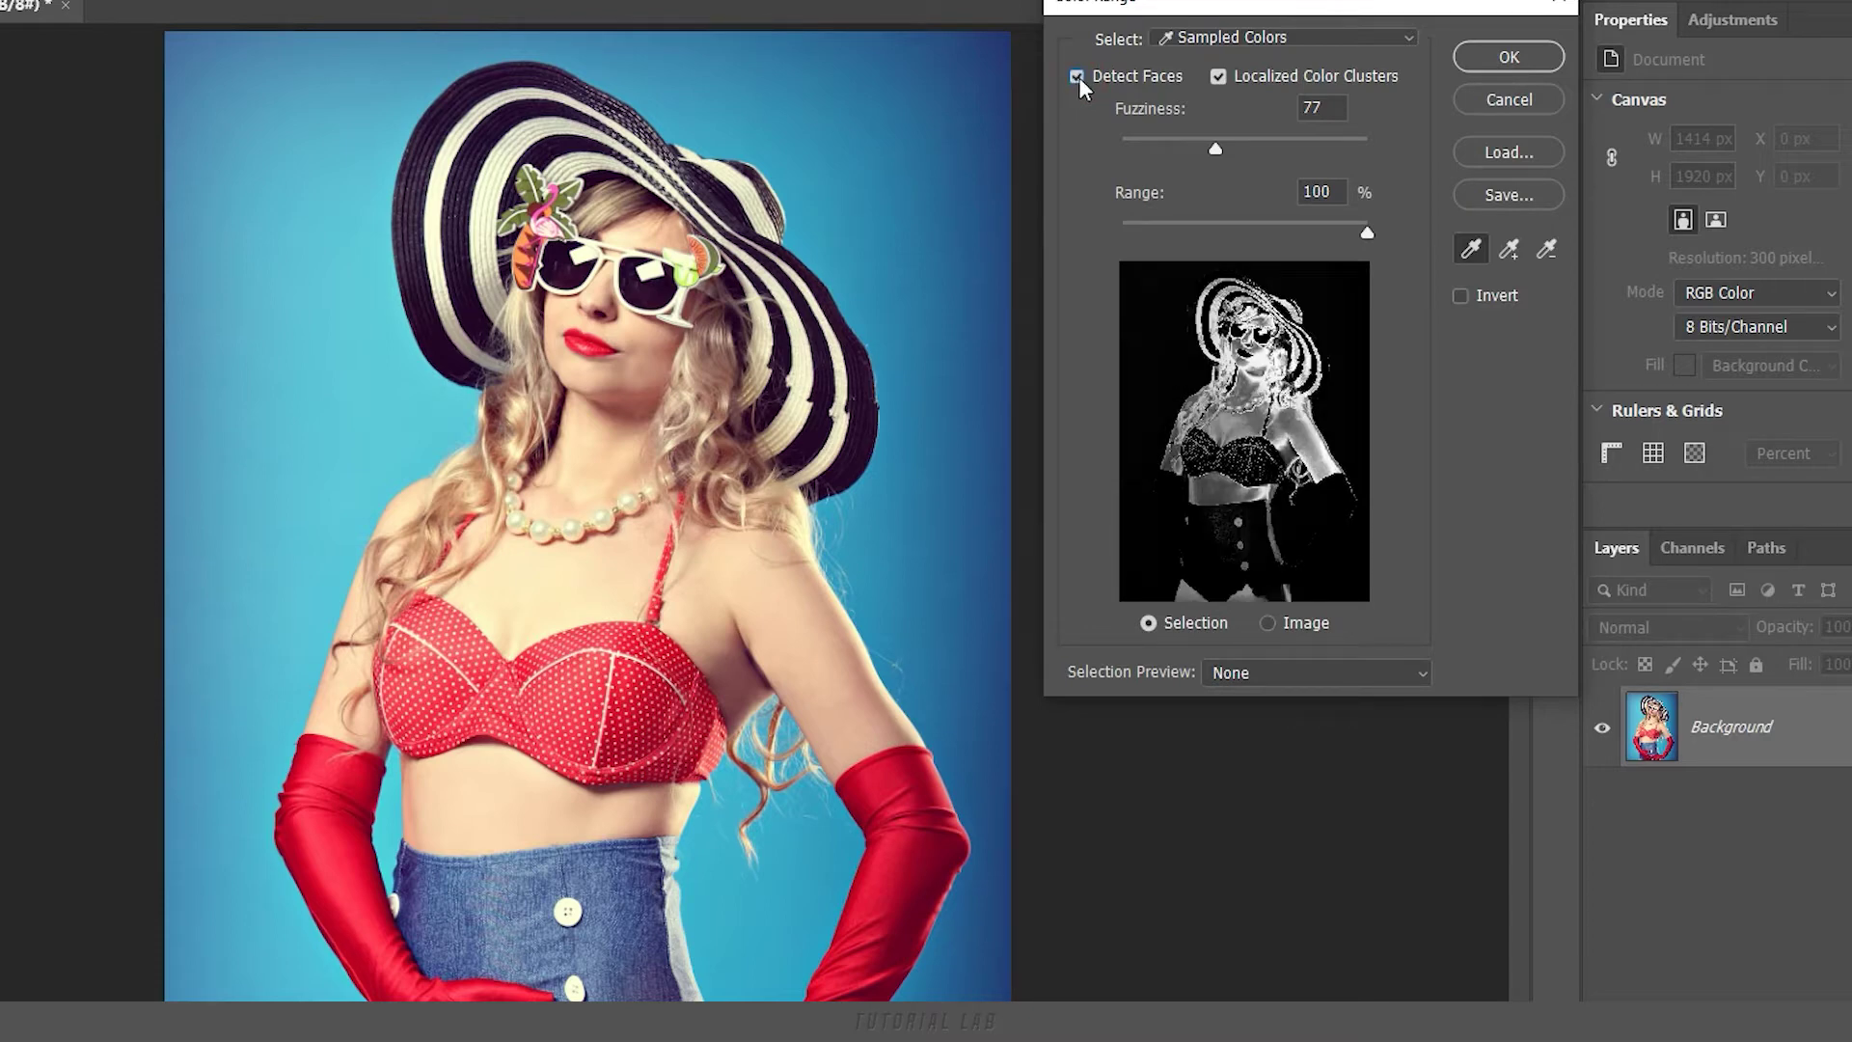
pyautogui.click(1079, 76)
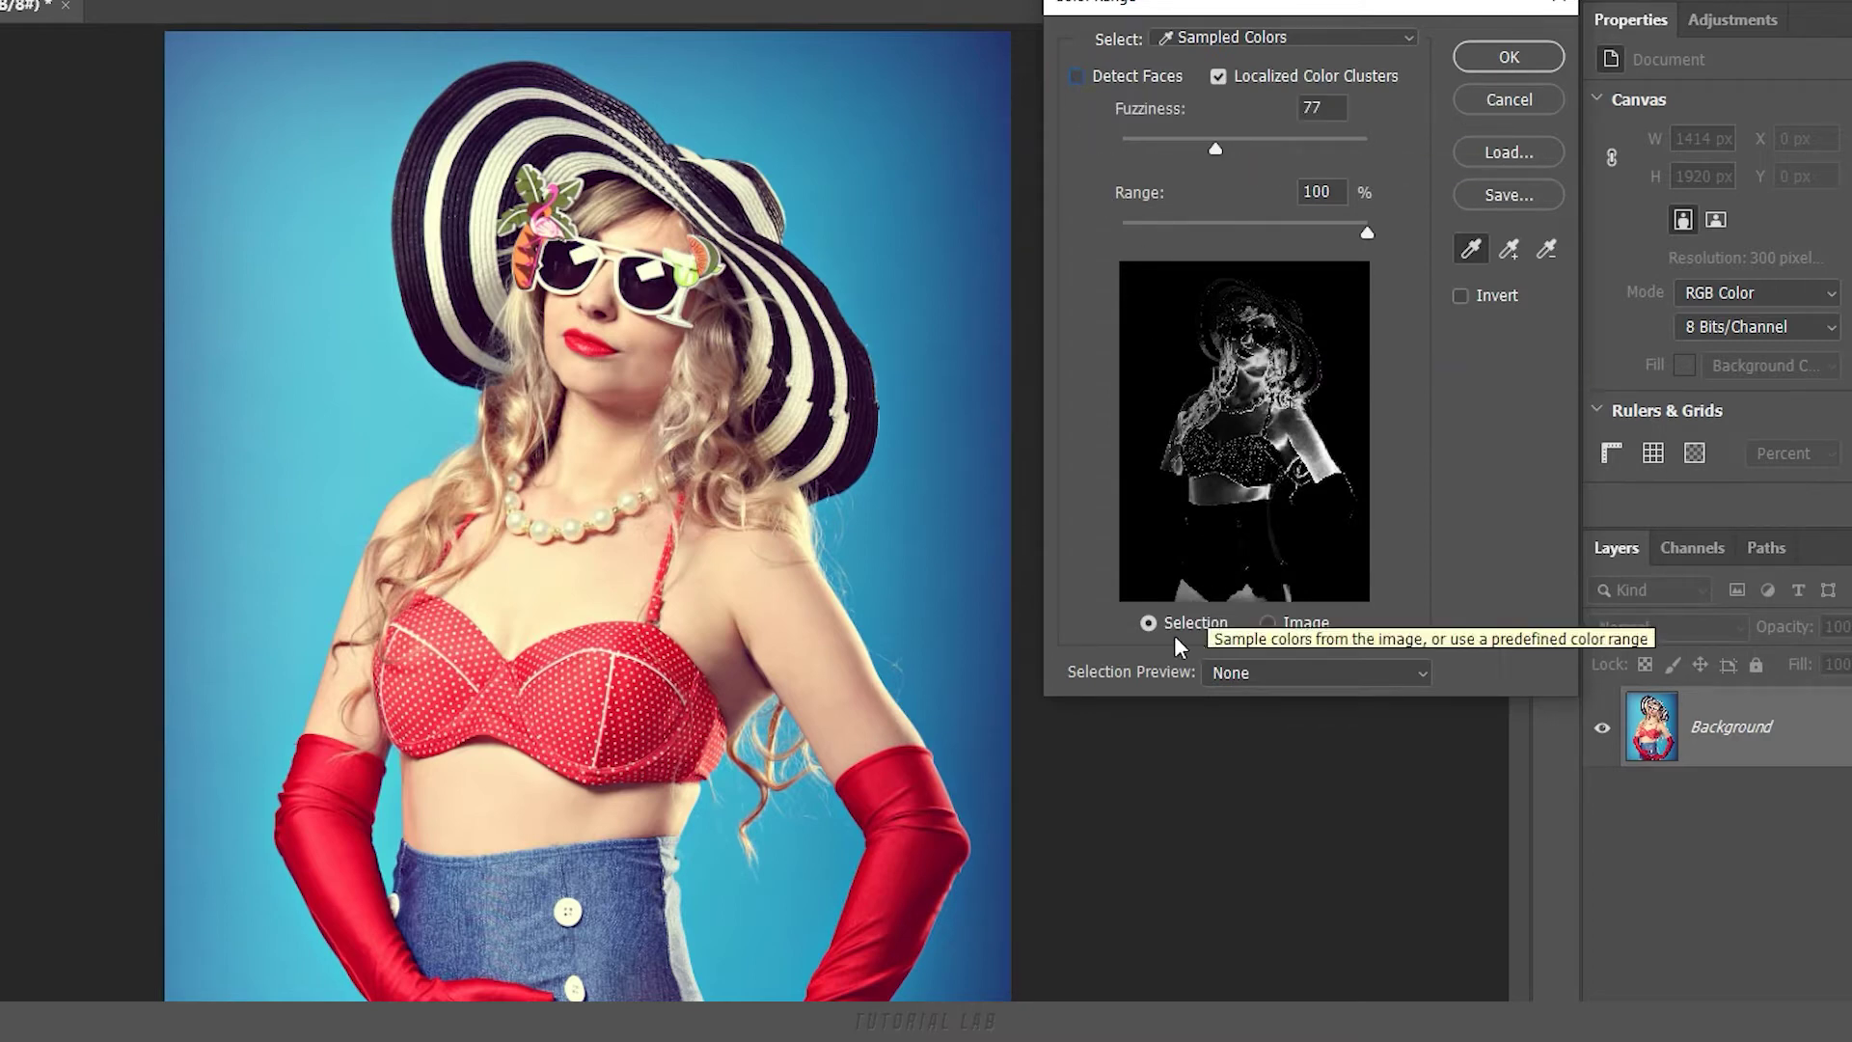
# Compare Image and Selection previews, then Alt-reset Color Range to its Fuzziness 49 defaults.
pyautogui.click(1266, 625)
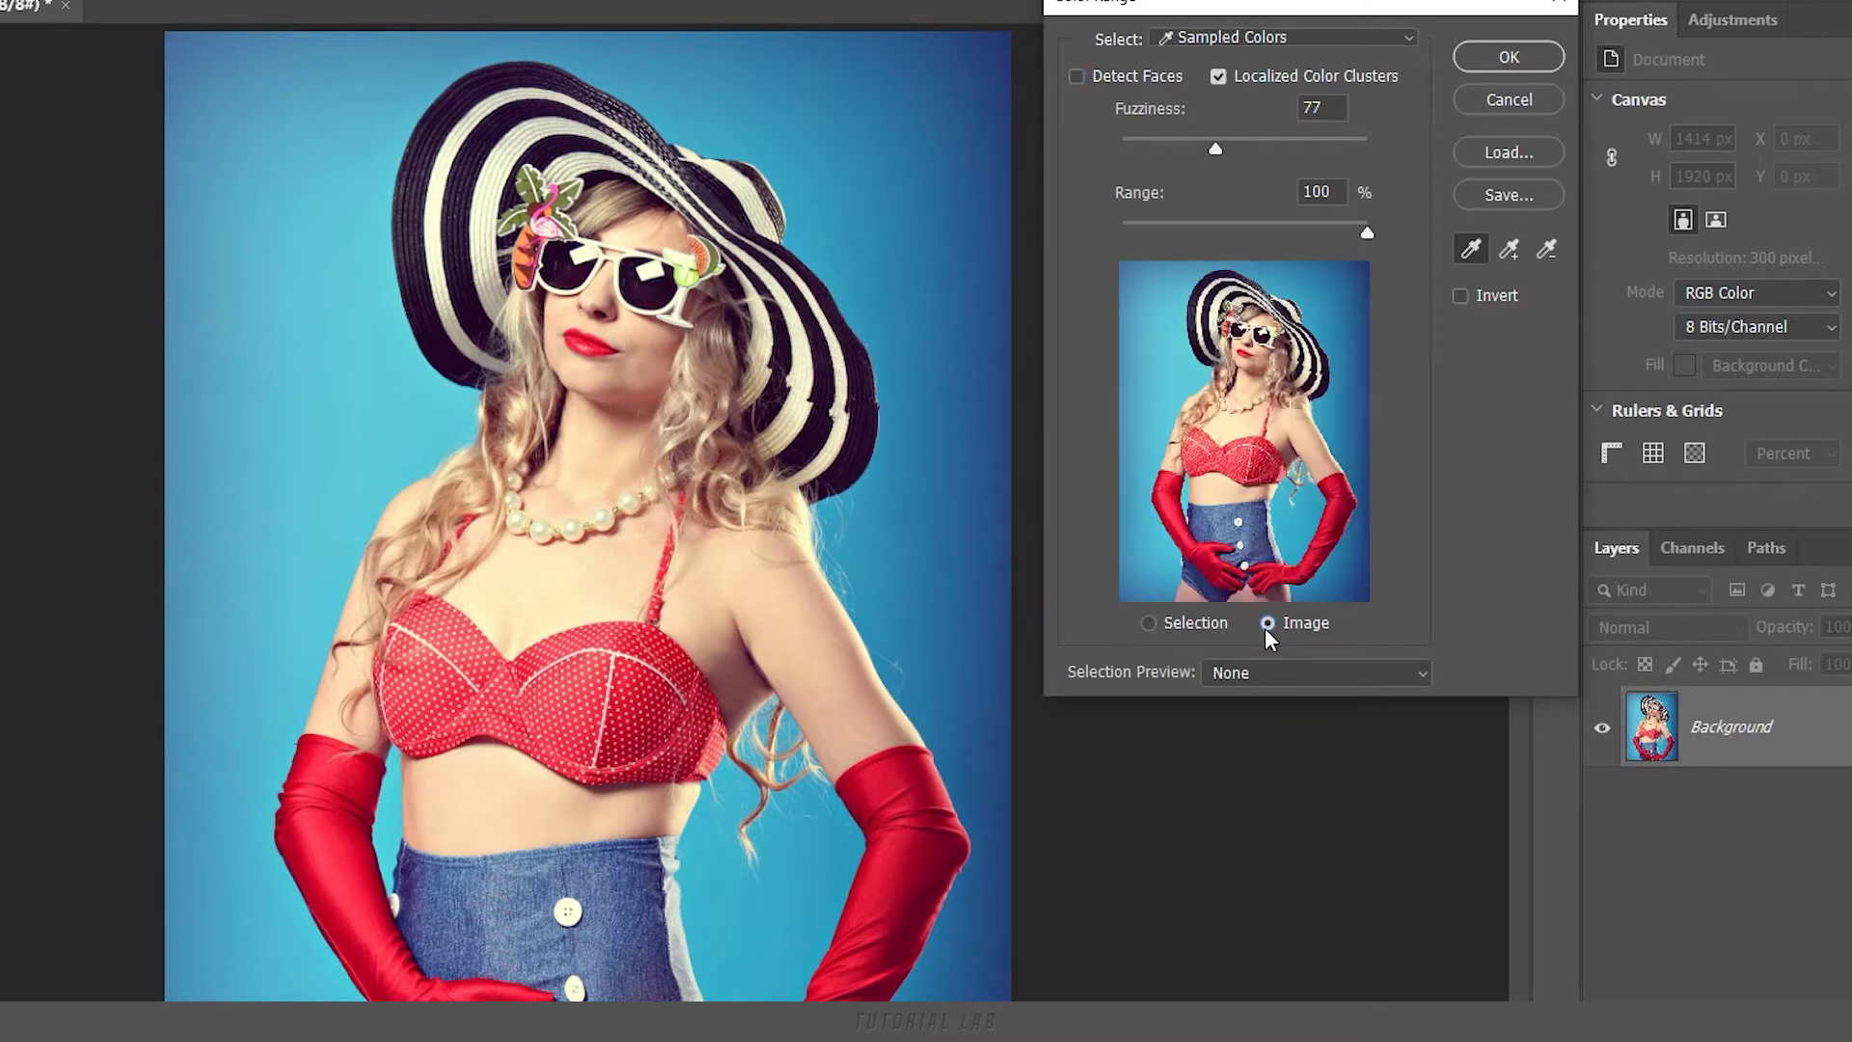
pyautogui.click(1149, 624)
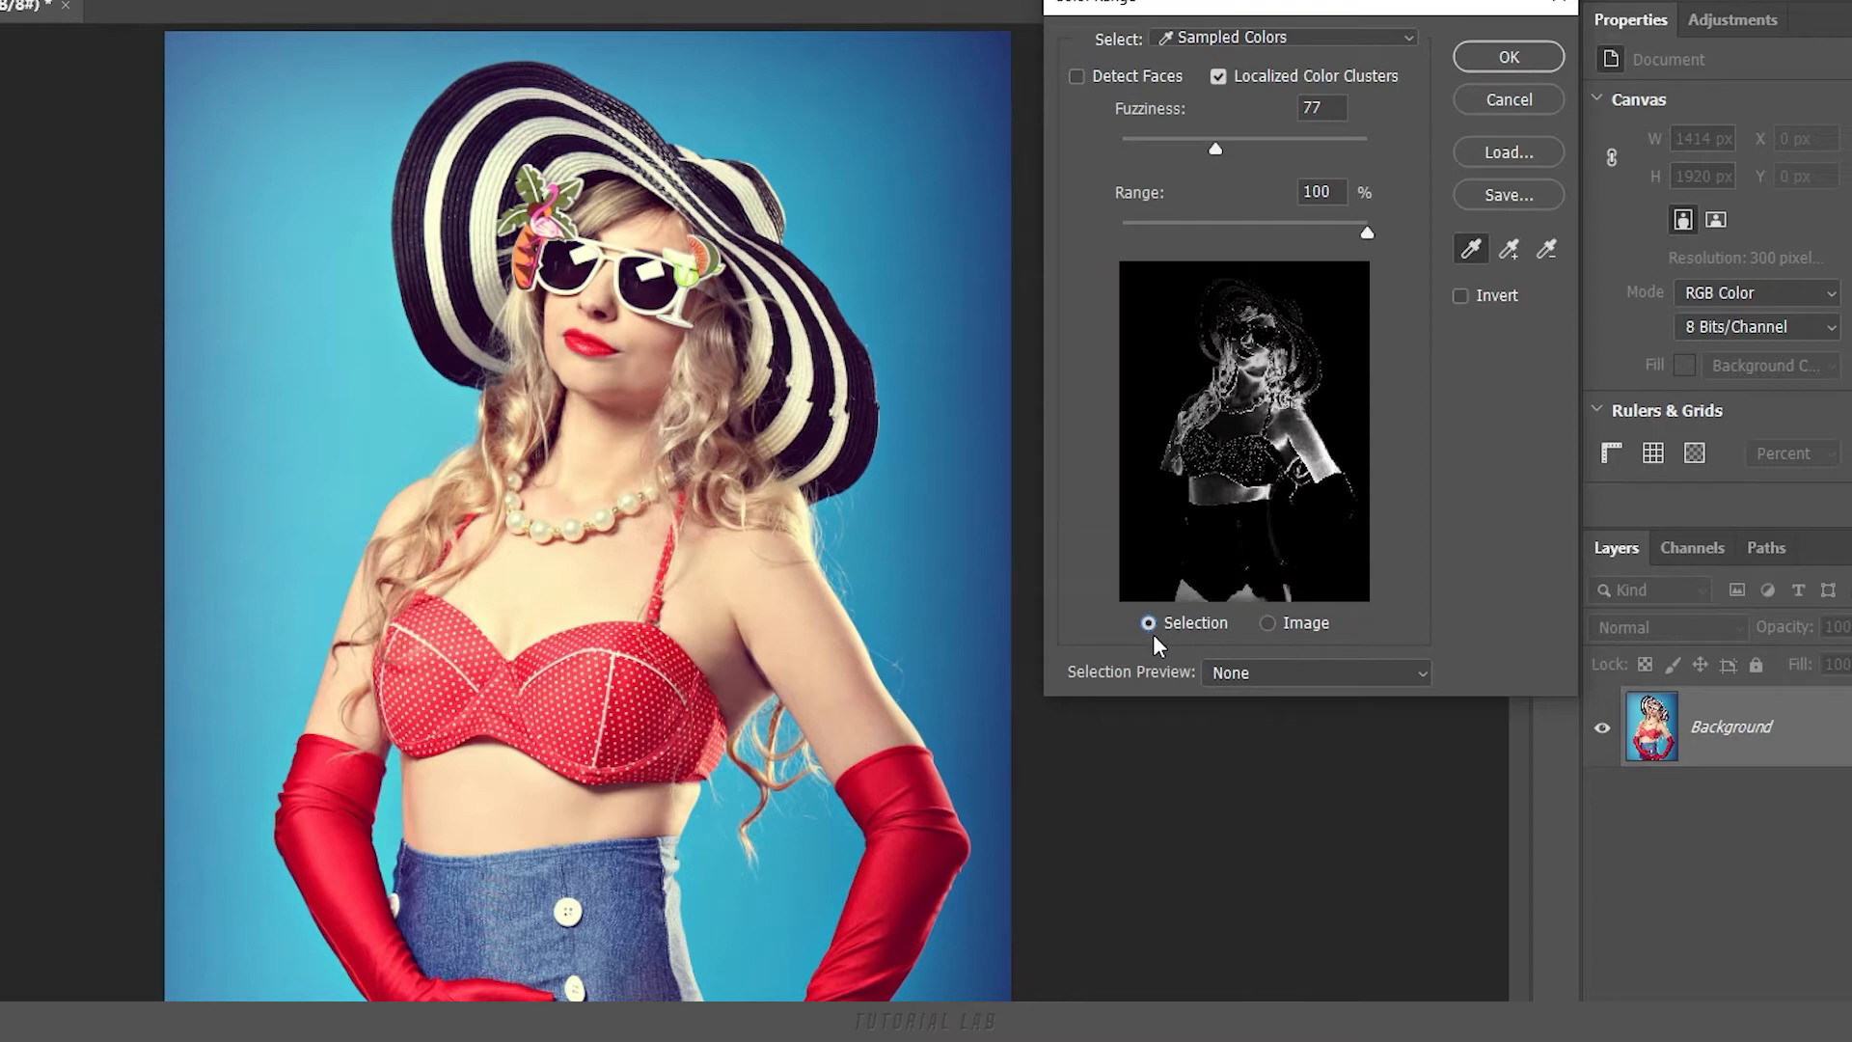
pyautogui.press('ctrl')
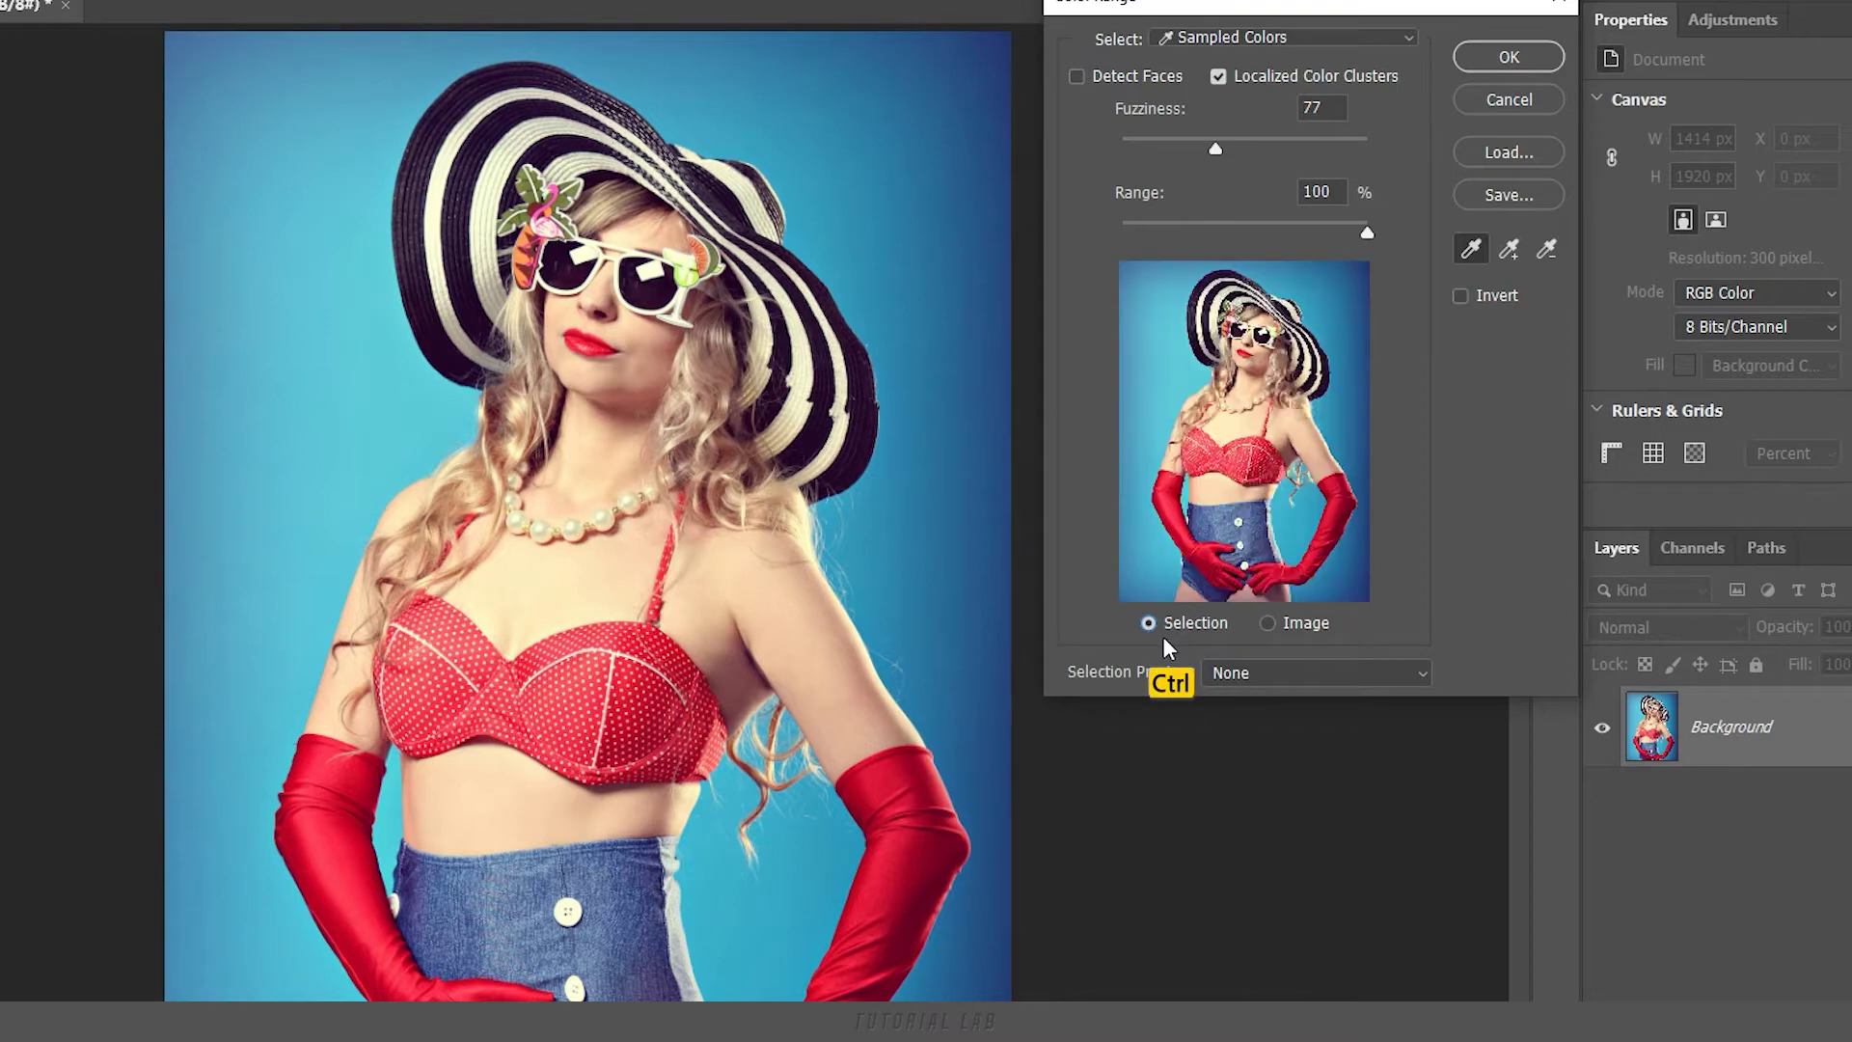
pyautogui.press('ctrl')
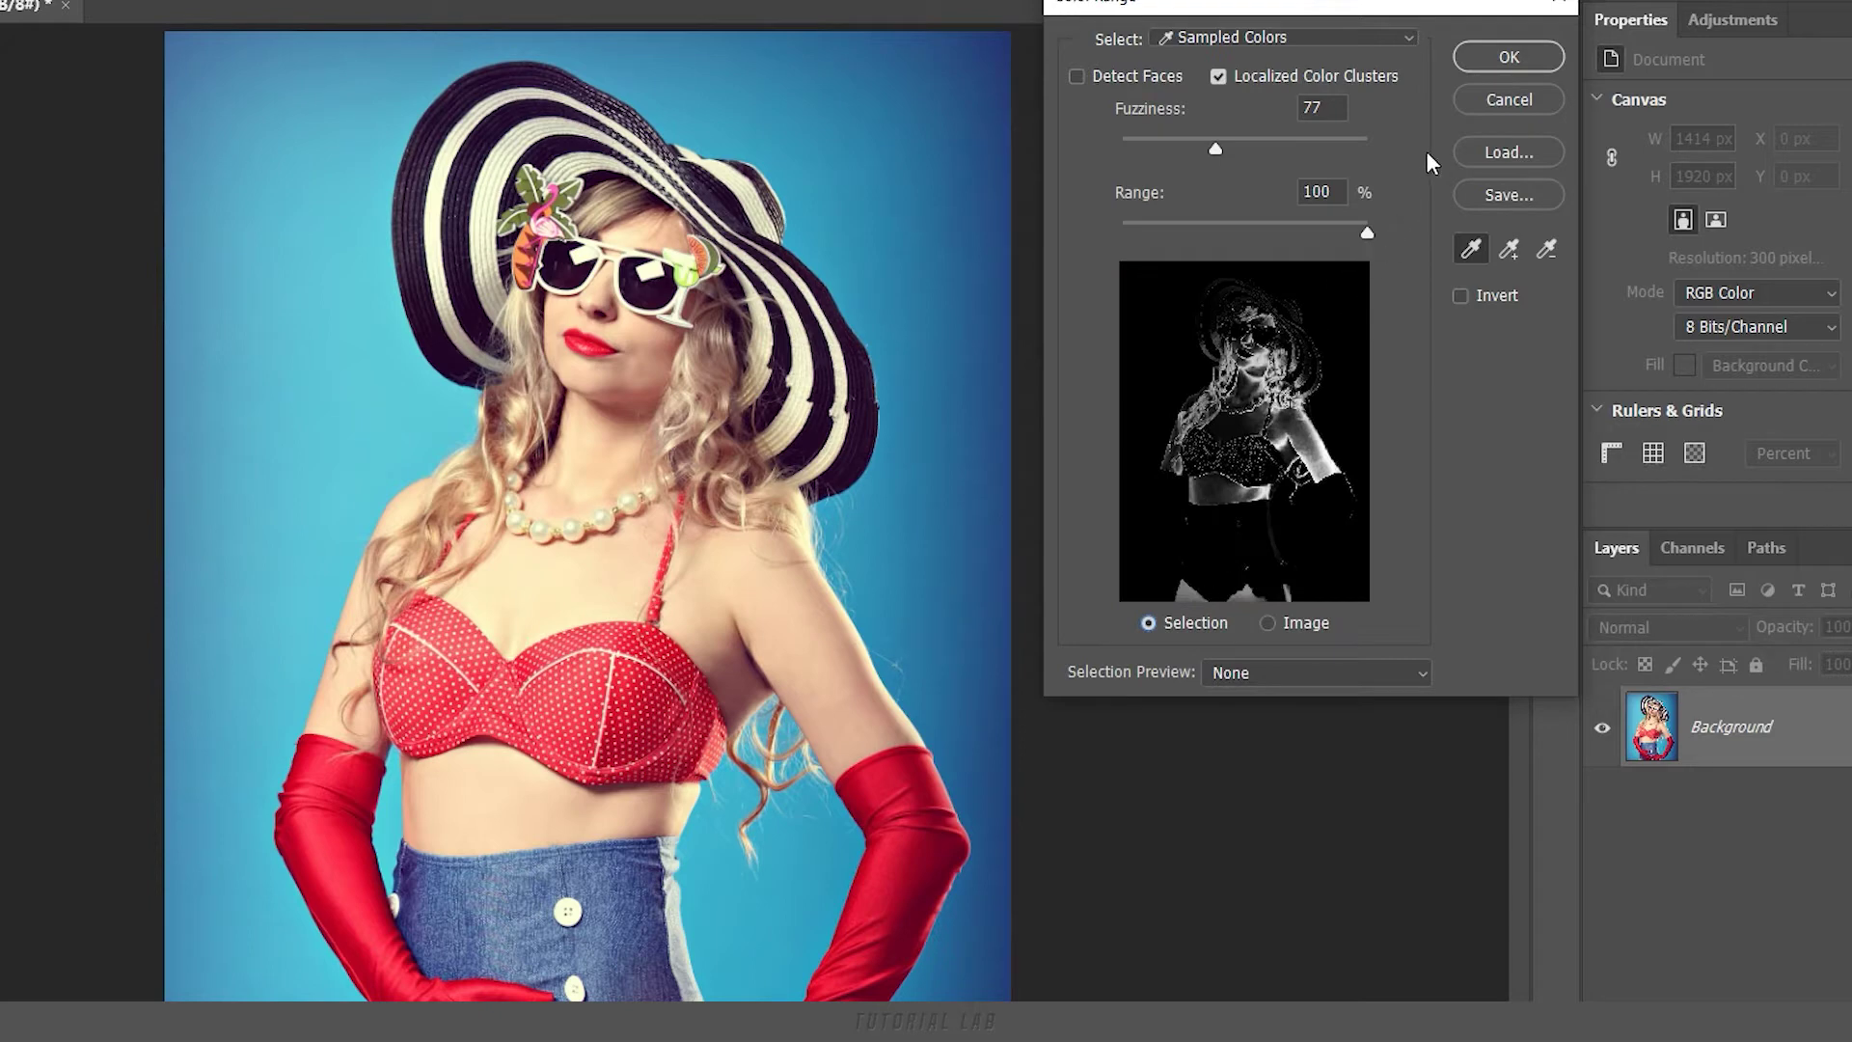
pyautogui.press('alt')
pyautogui.press('alt')
pyautogui.keyDown('alt'); pyautogui.click(1508, 98); pyautogui.keyUp('alt')
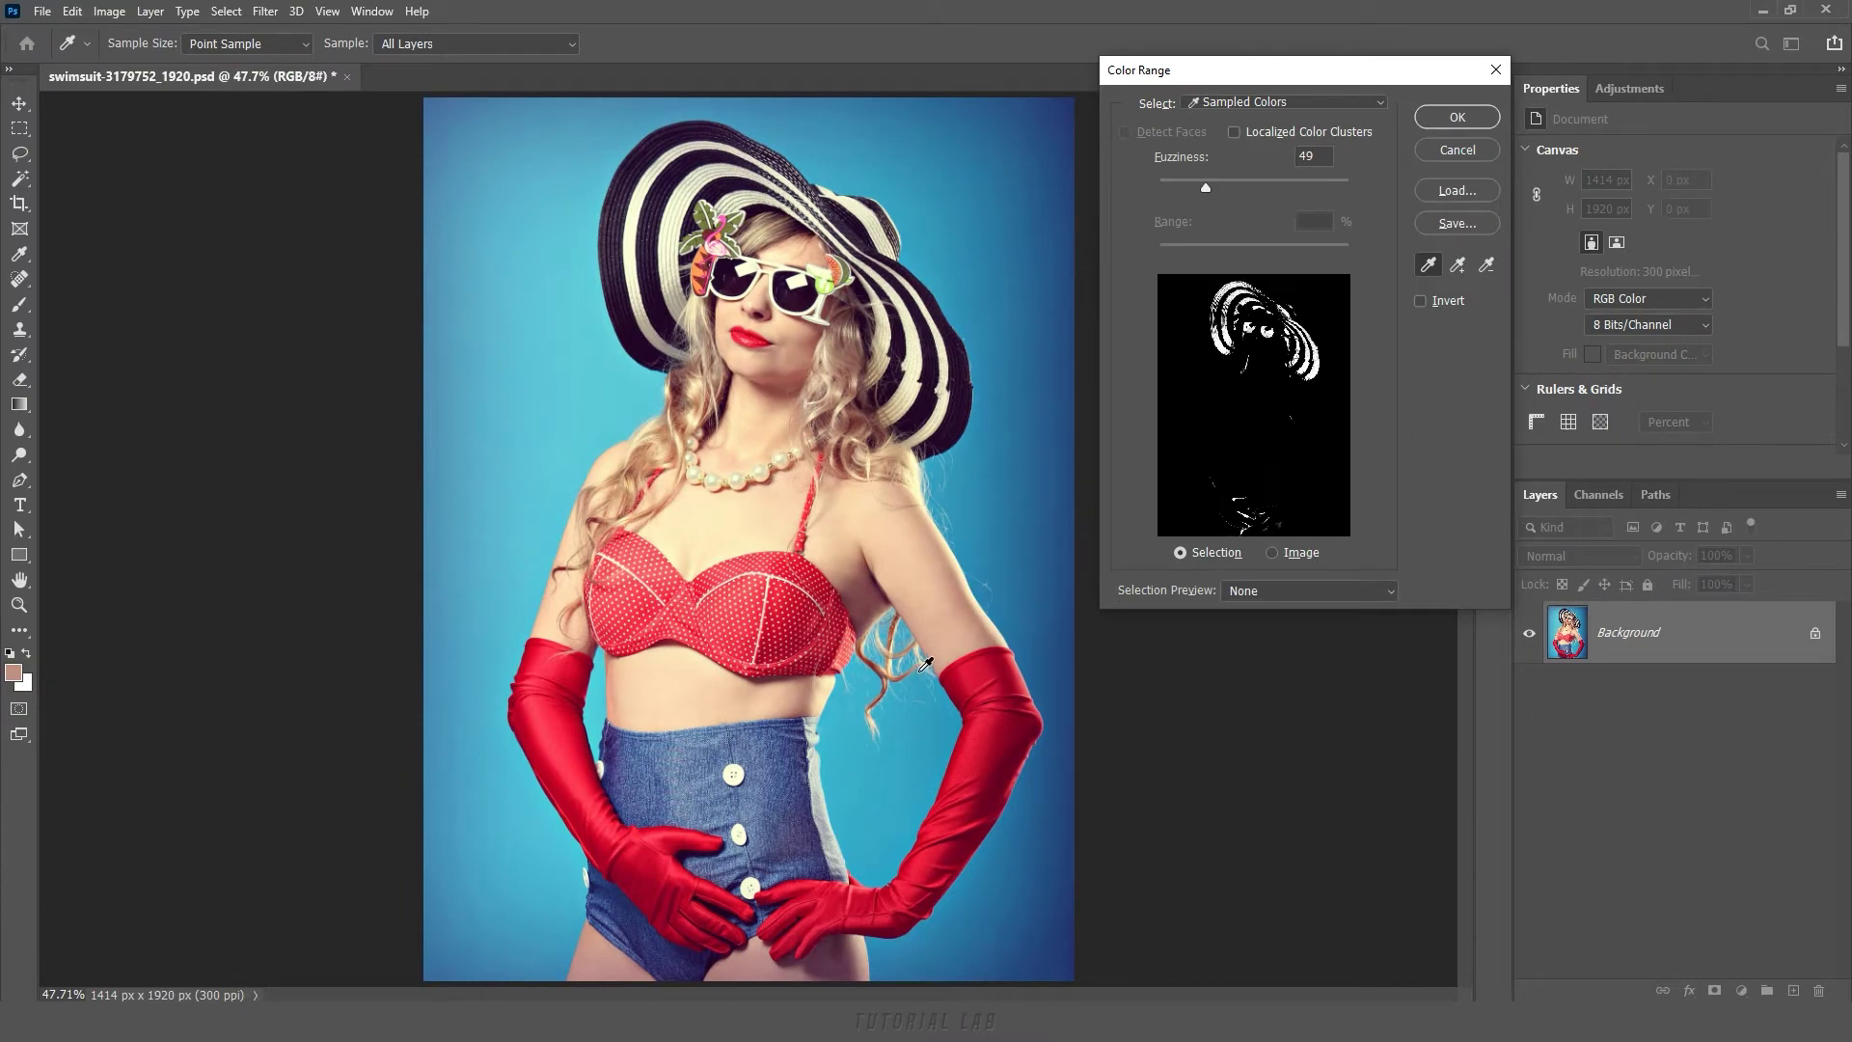
# Try Grayscale, Black Matte, White Matte and Quick Mask canvas previews, settling on Grayscale.
pyautogui.click(1268, 596)
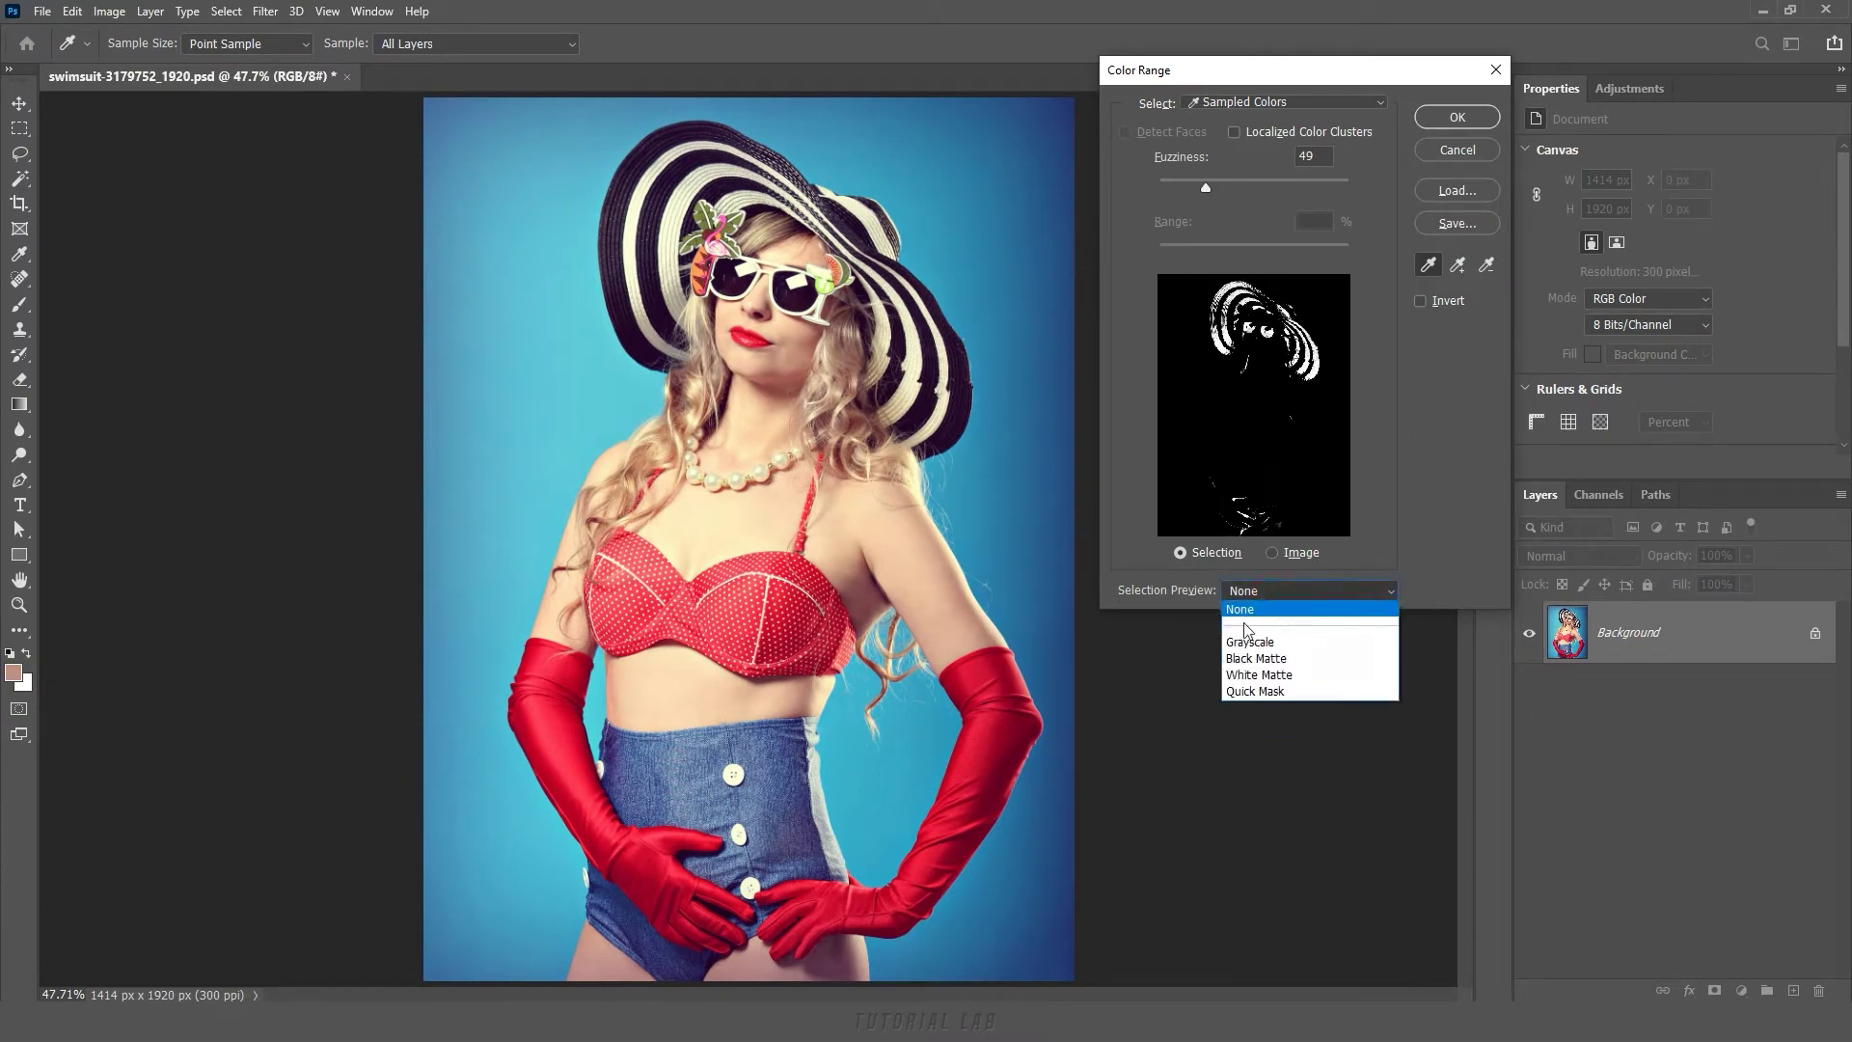
pyautogui.click(1271, 642)
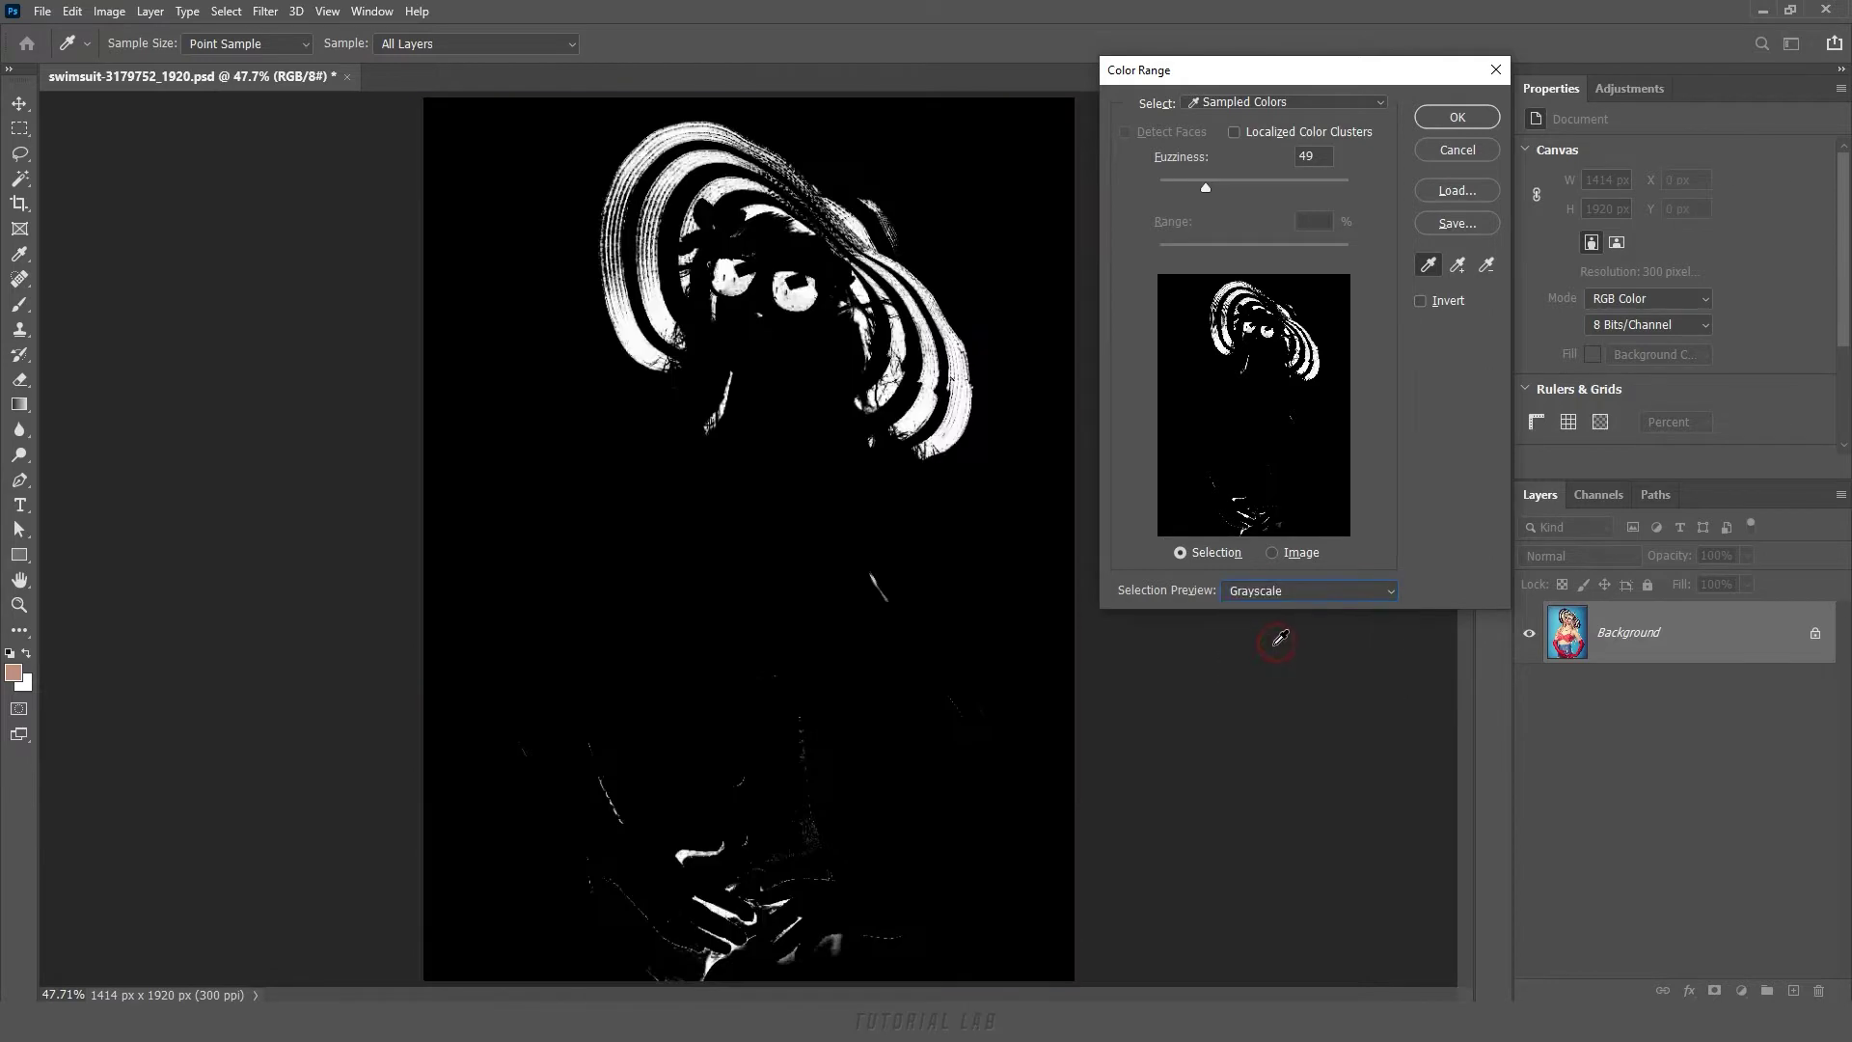
pyautogui.click(1273, 553)
pyautogui.click(1287, 592)
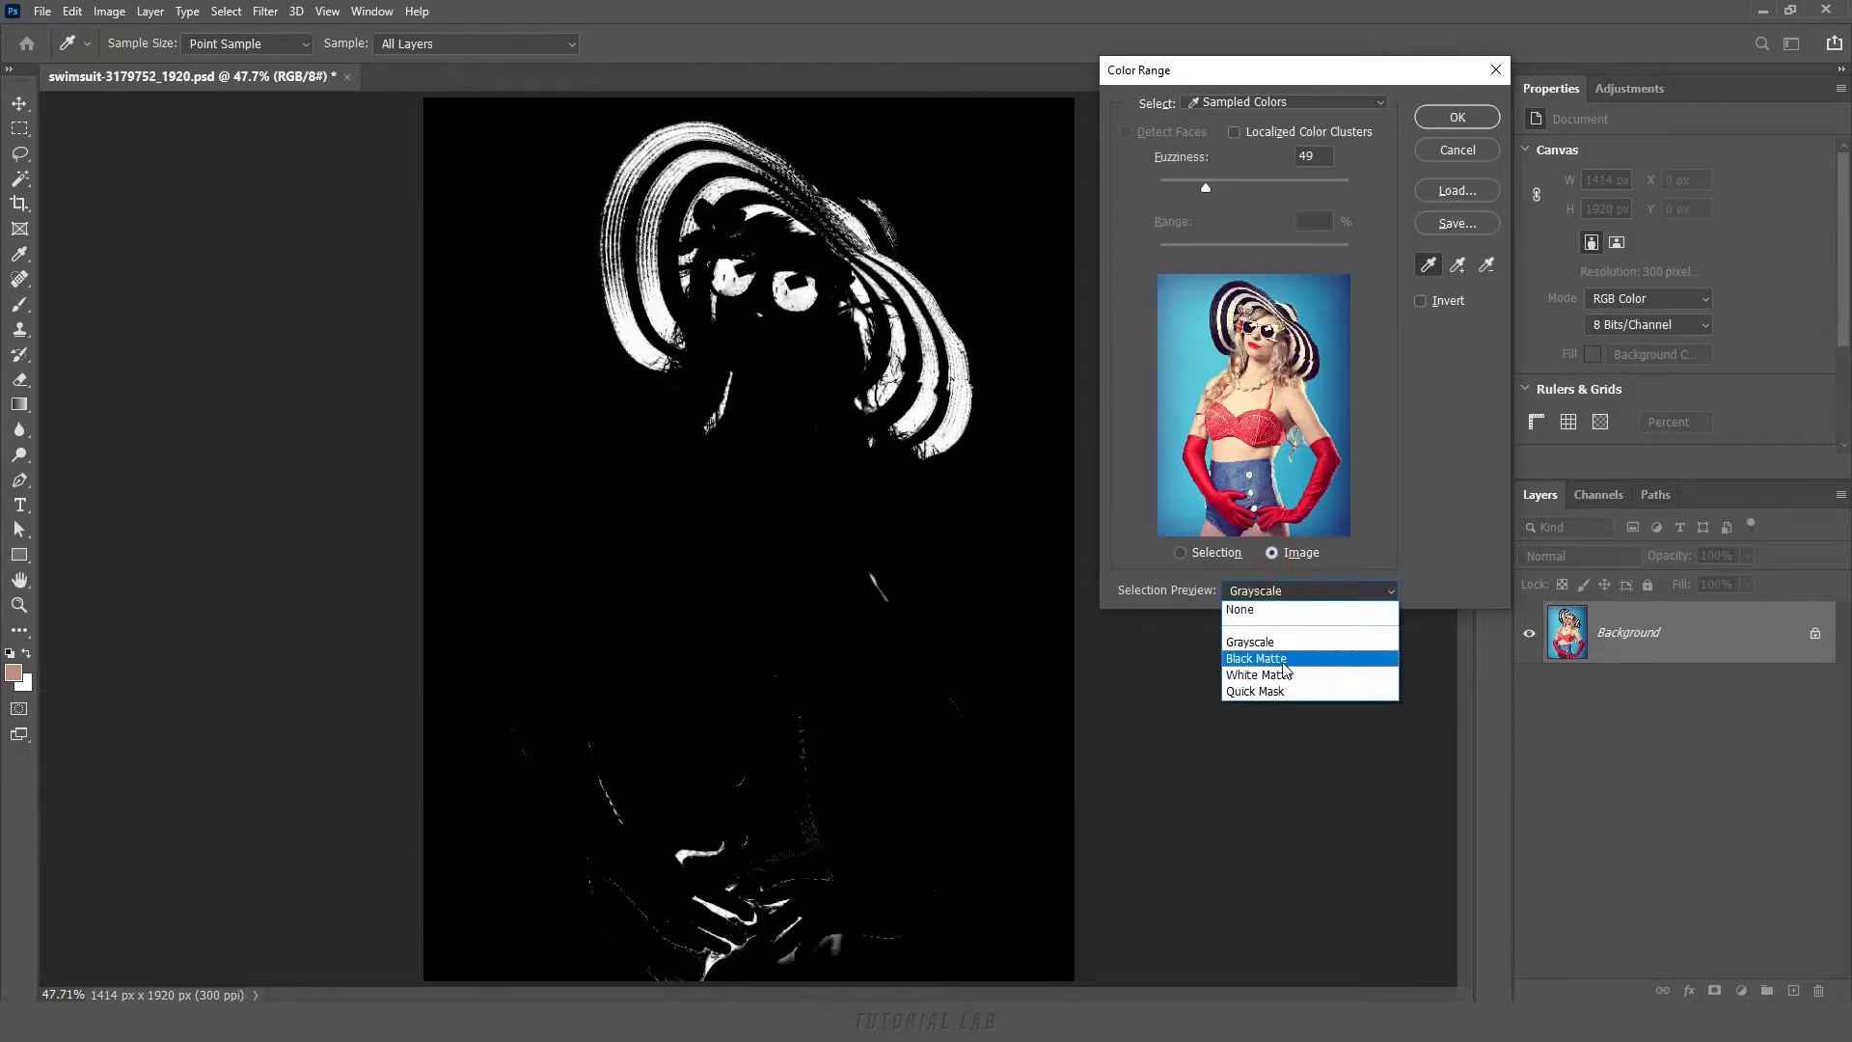
pyautogui.click(1287, 656)
pyautogui.click(1293, 591)
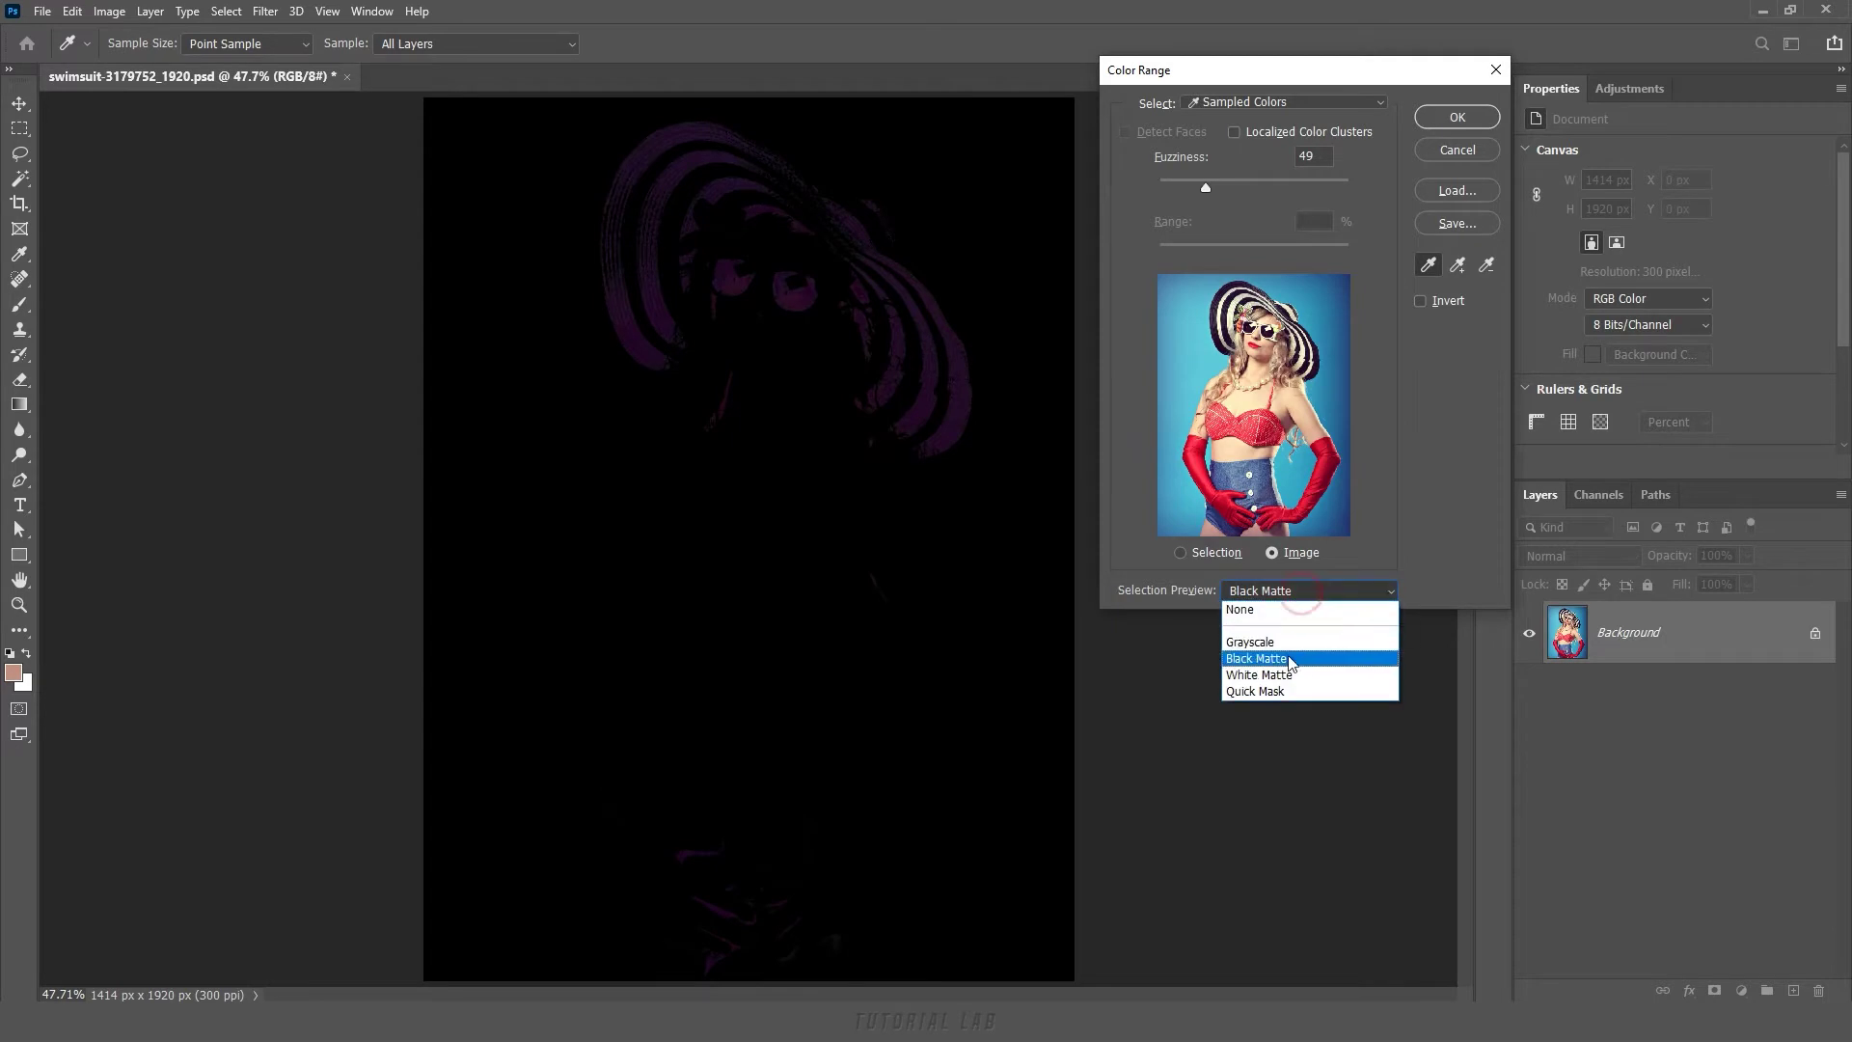
pyautogui.click(1293, 675)
pyautogui.click(1292, 592)
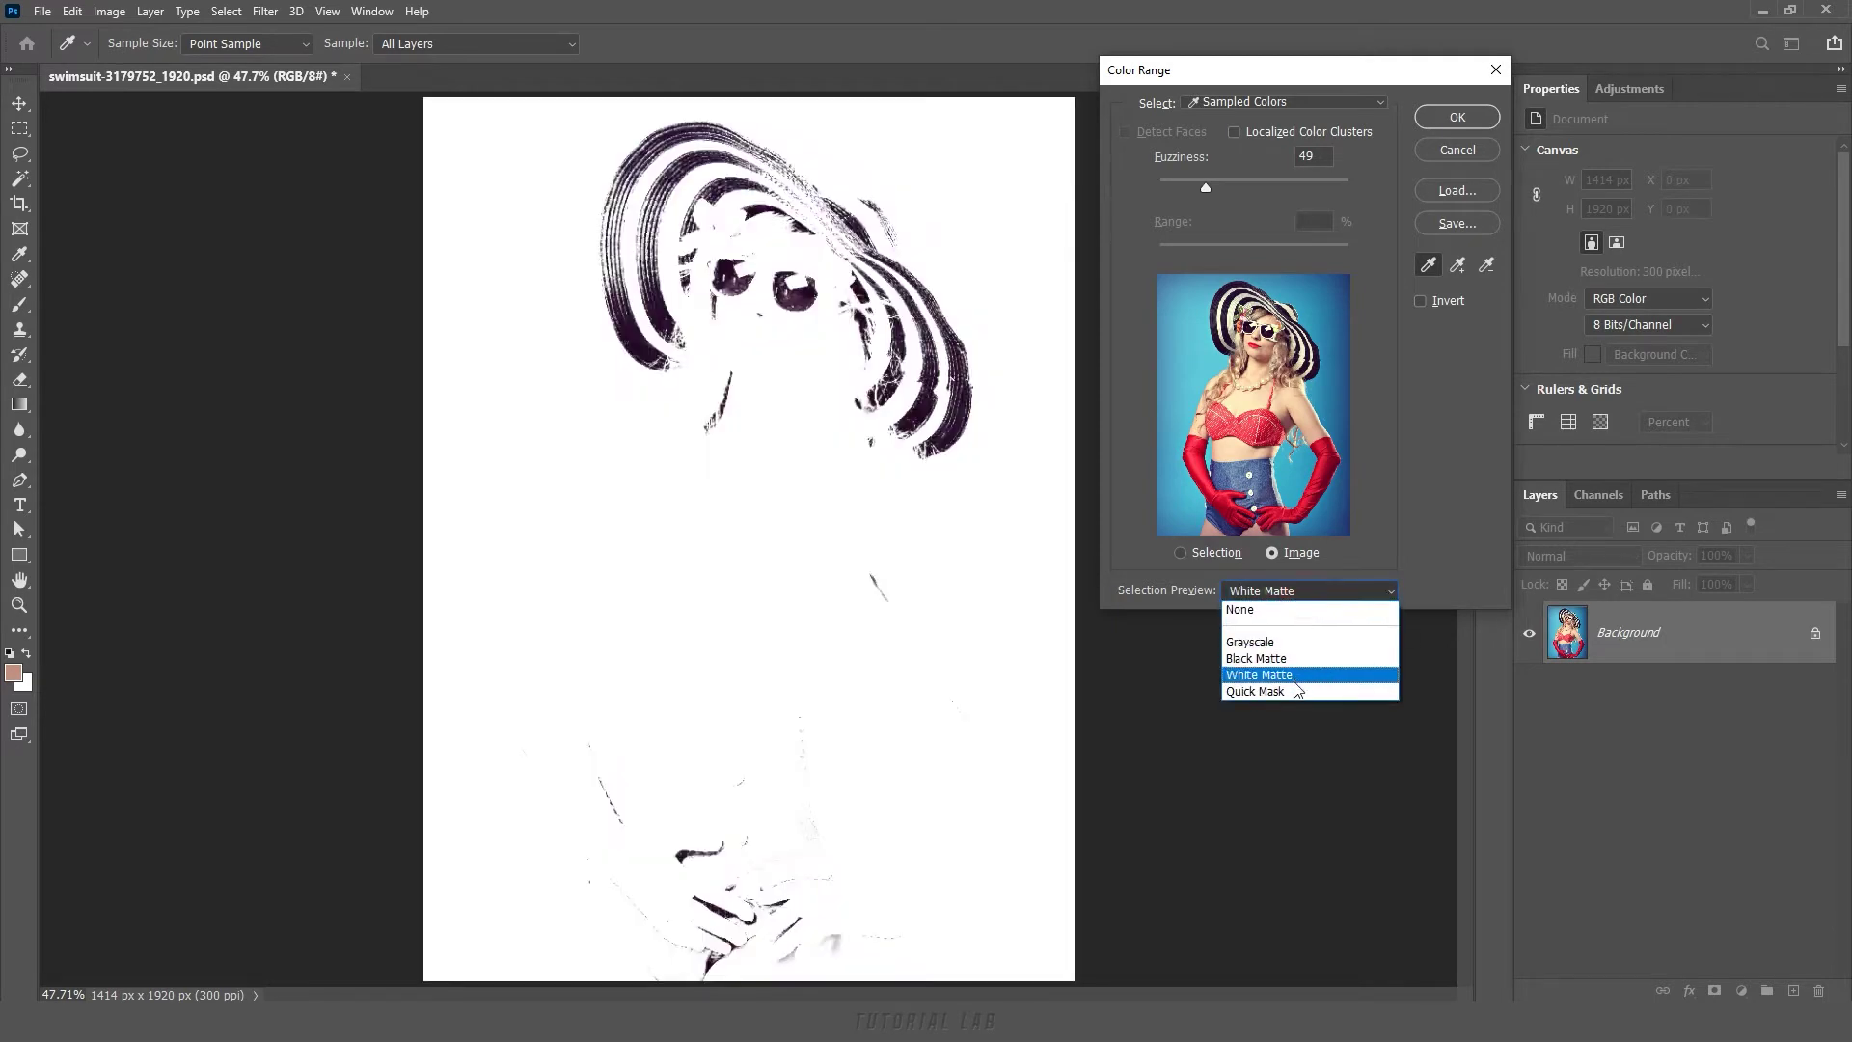
pyautogui.click(1289, 691)
pyautogui.click(1294, 592)
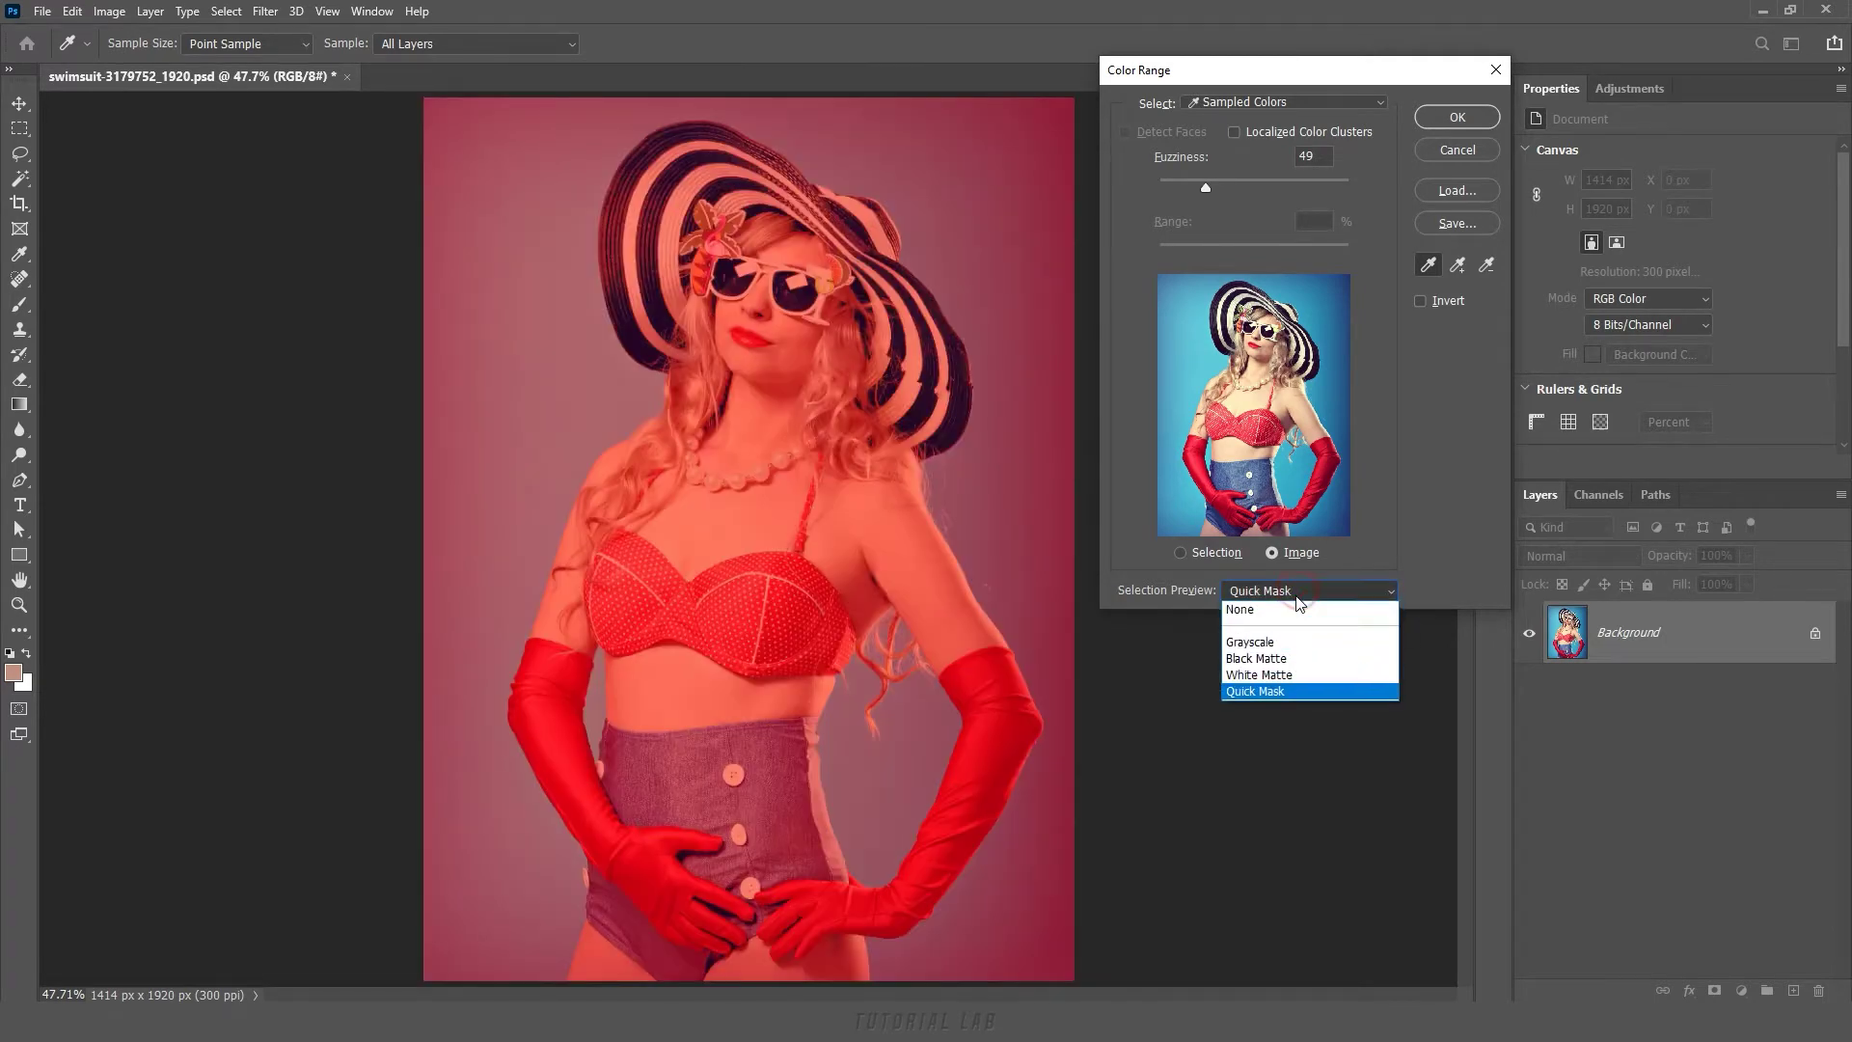
pyautogui.click(1263, 642)
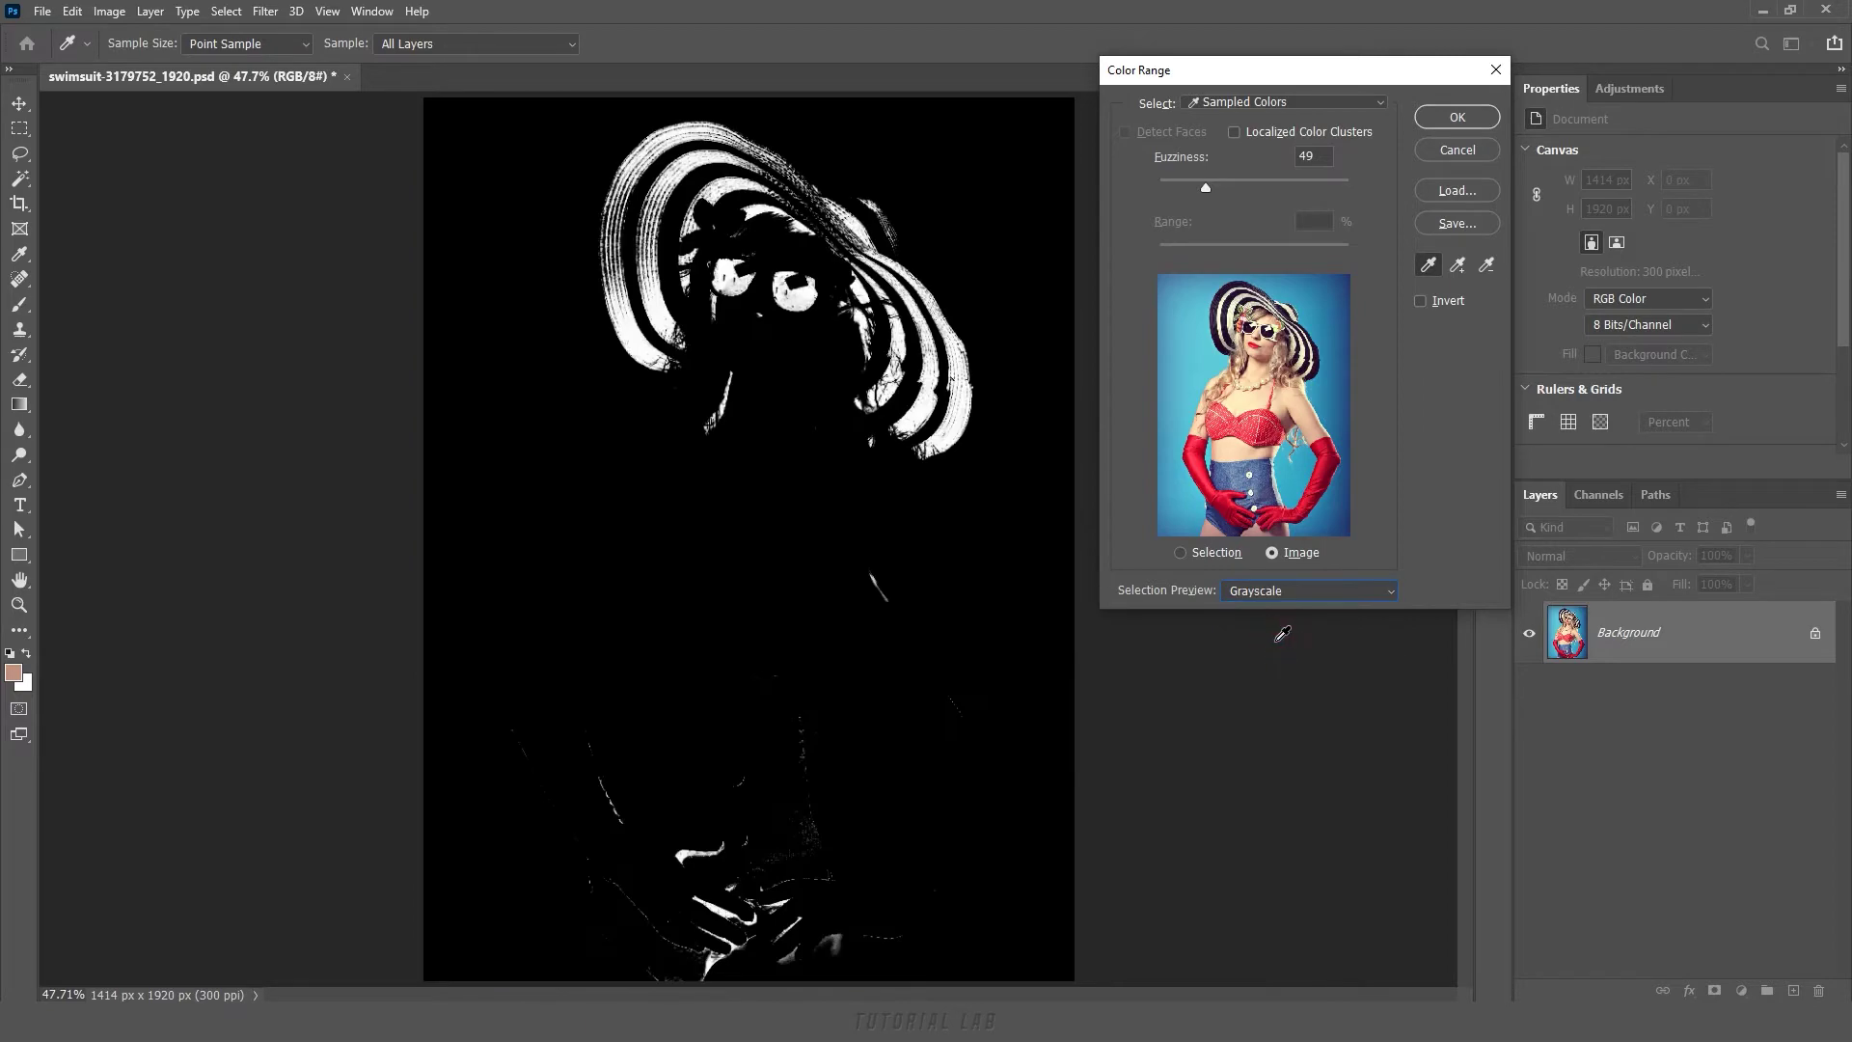
# Sample the blue backdrop, add the left background, and enable Localized Color Clusters.
pyautogui.click(1430, 266)
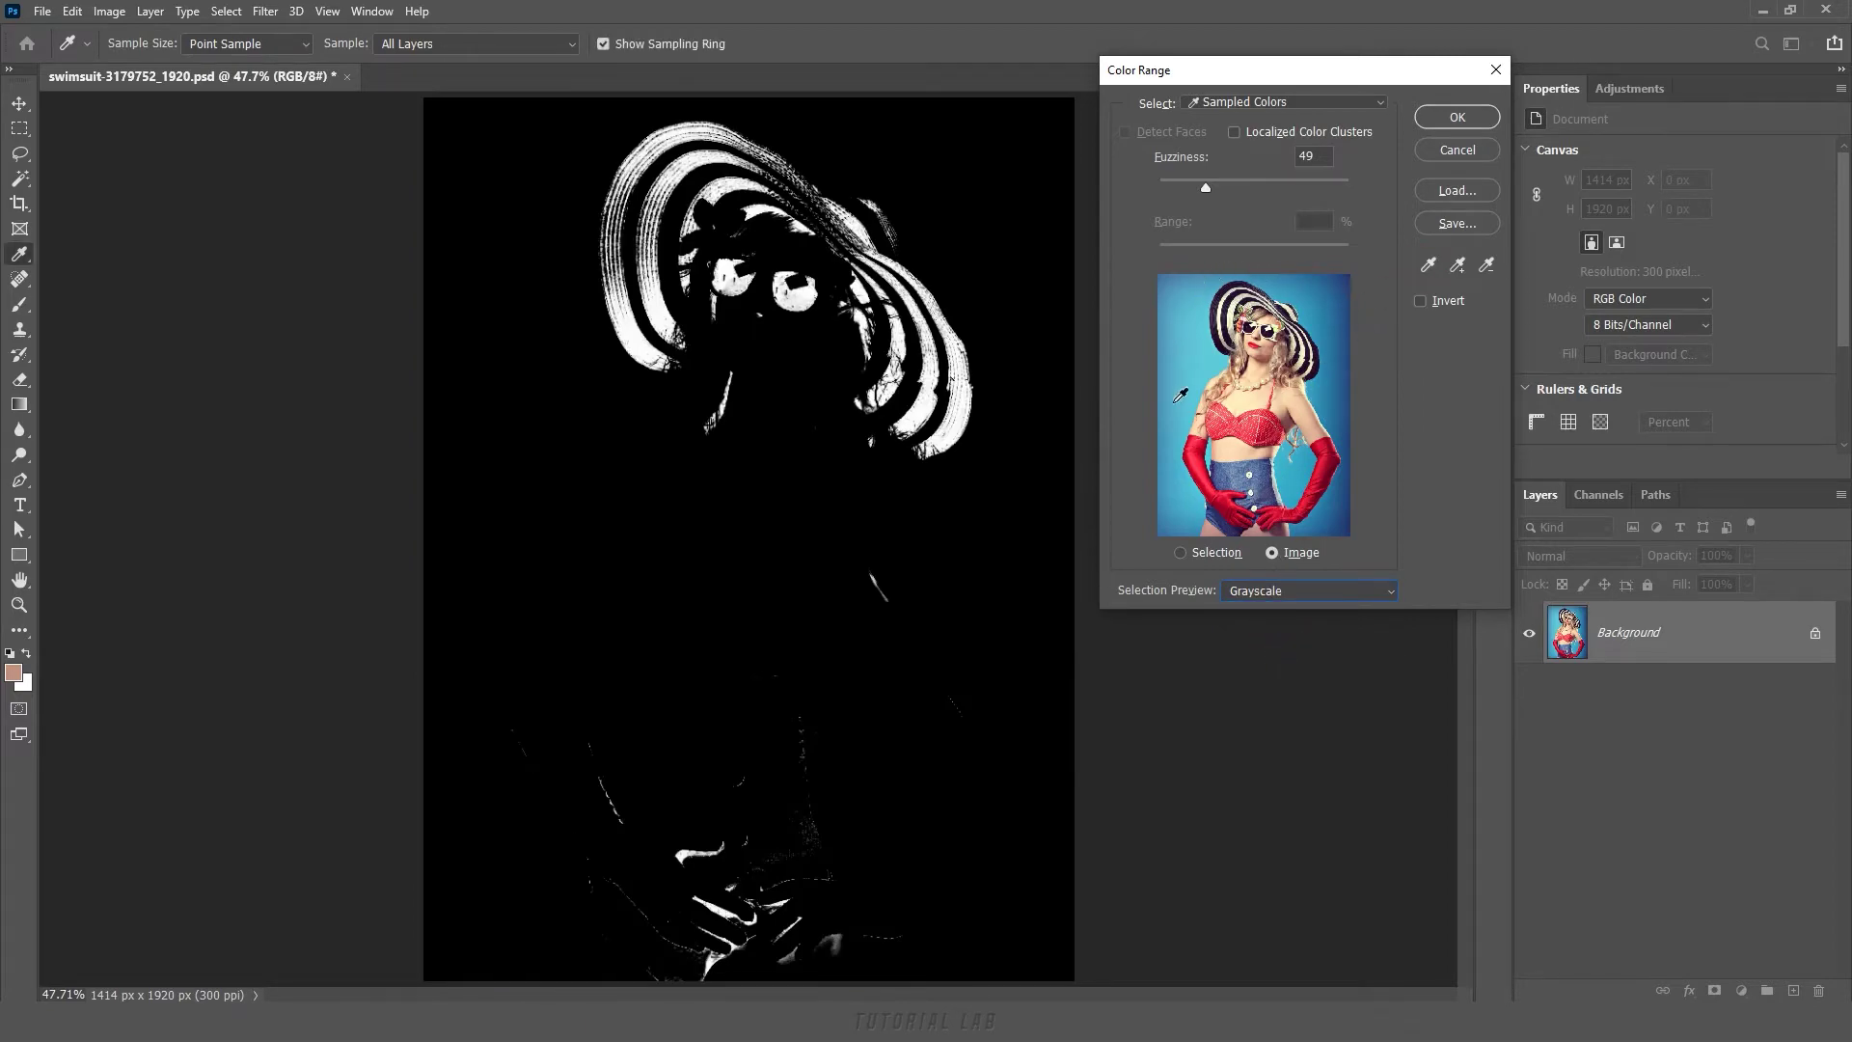
pyautogui.click(1321, 387)
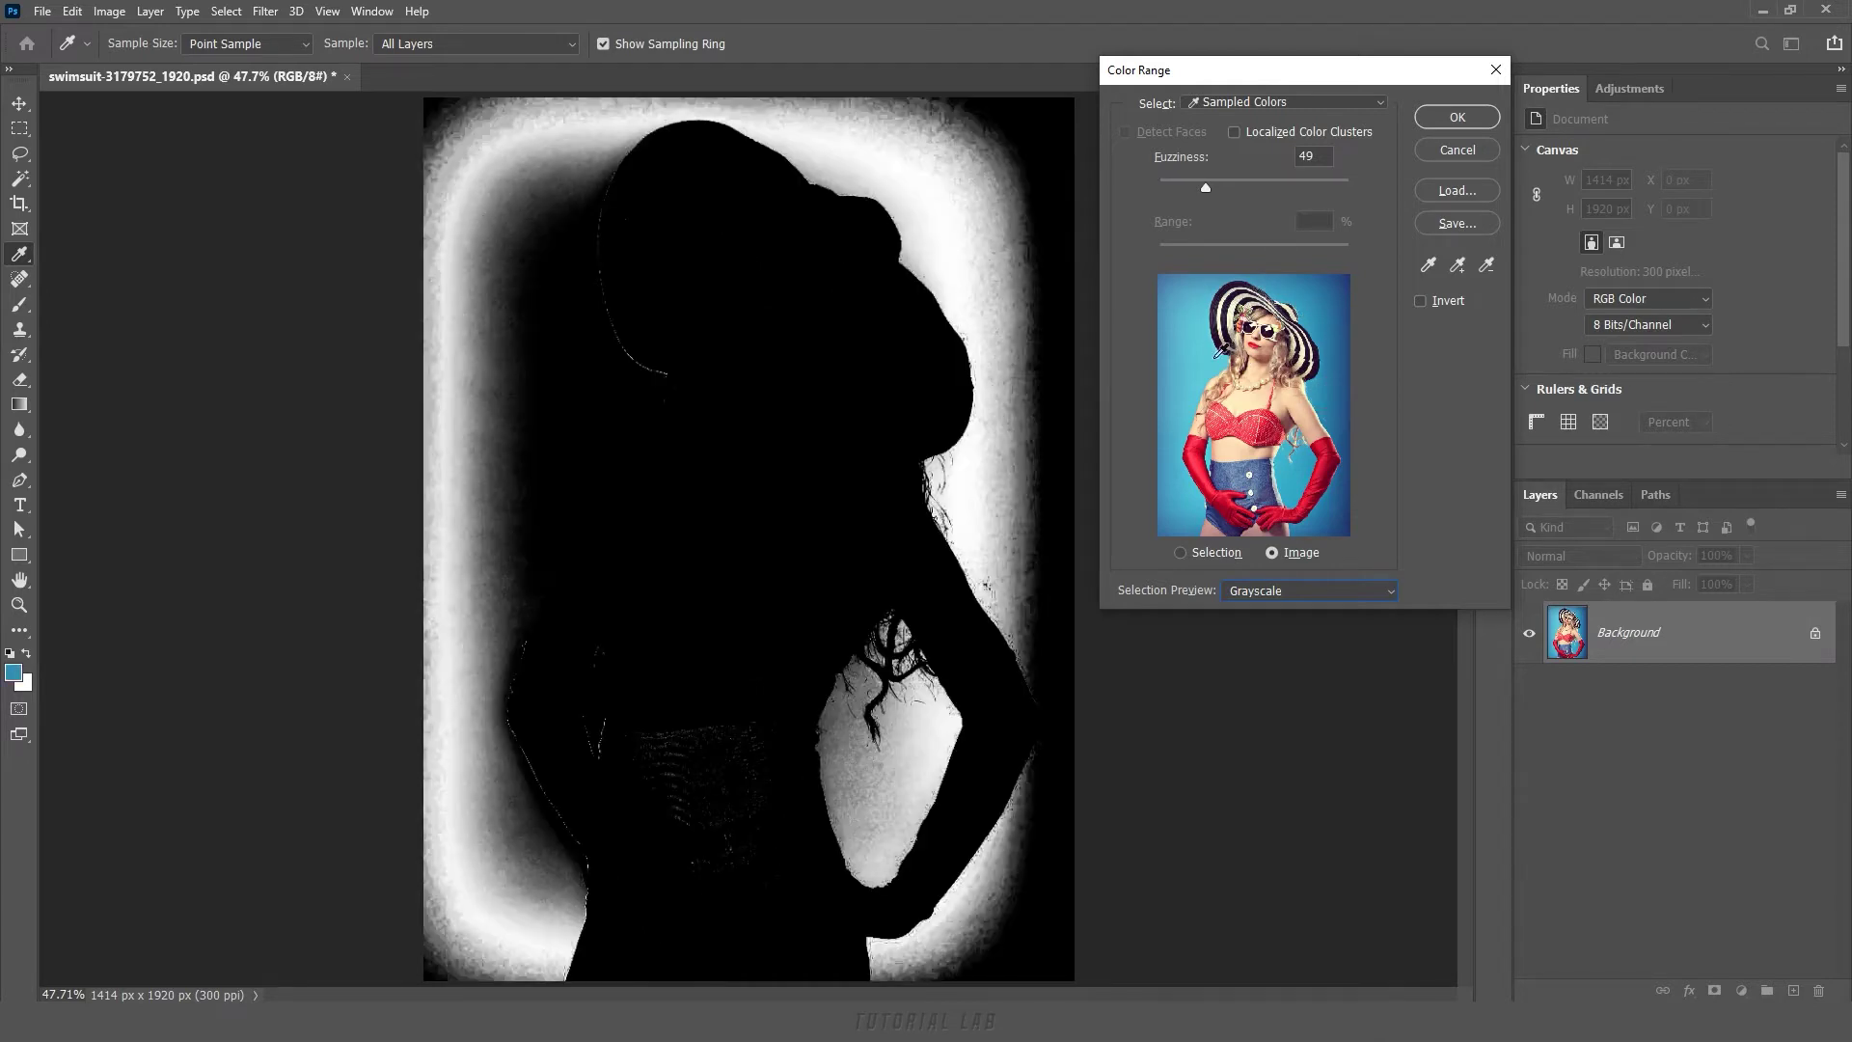
pyautogui.click(1458, 265)
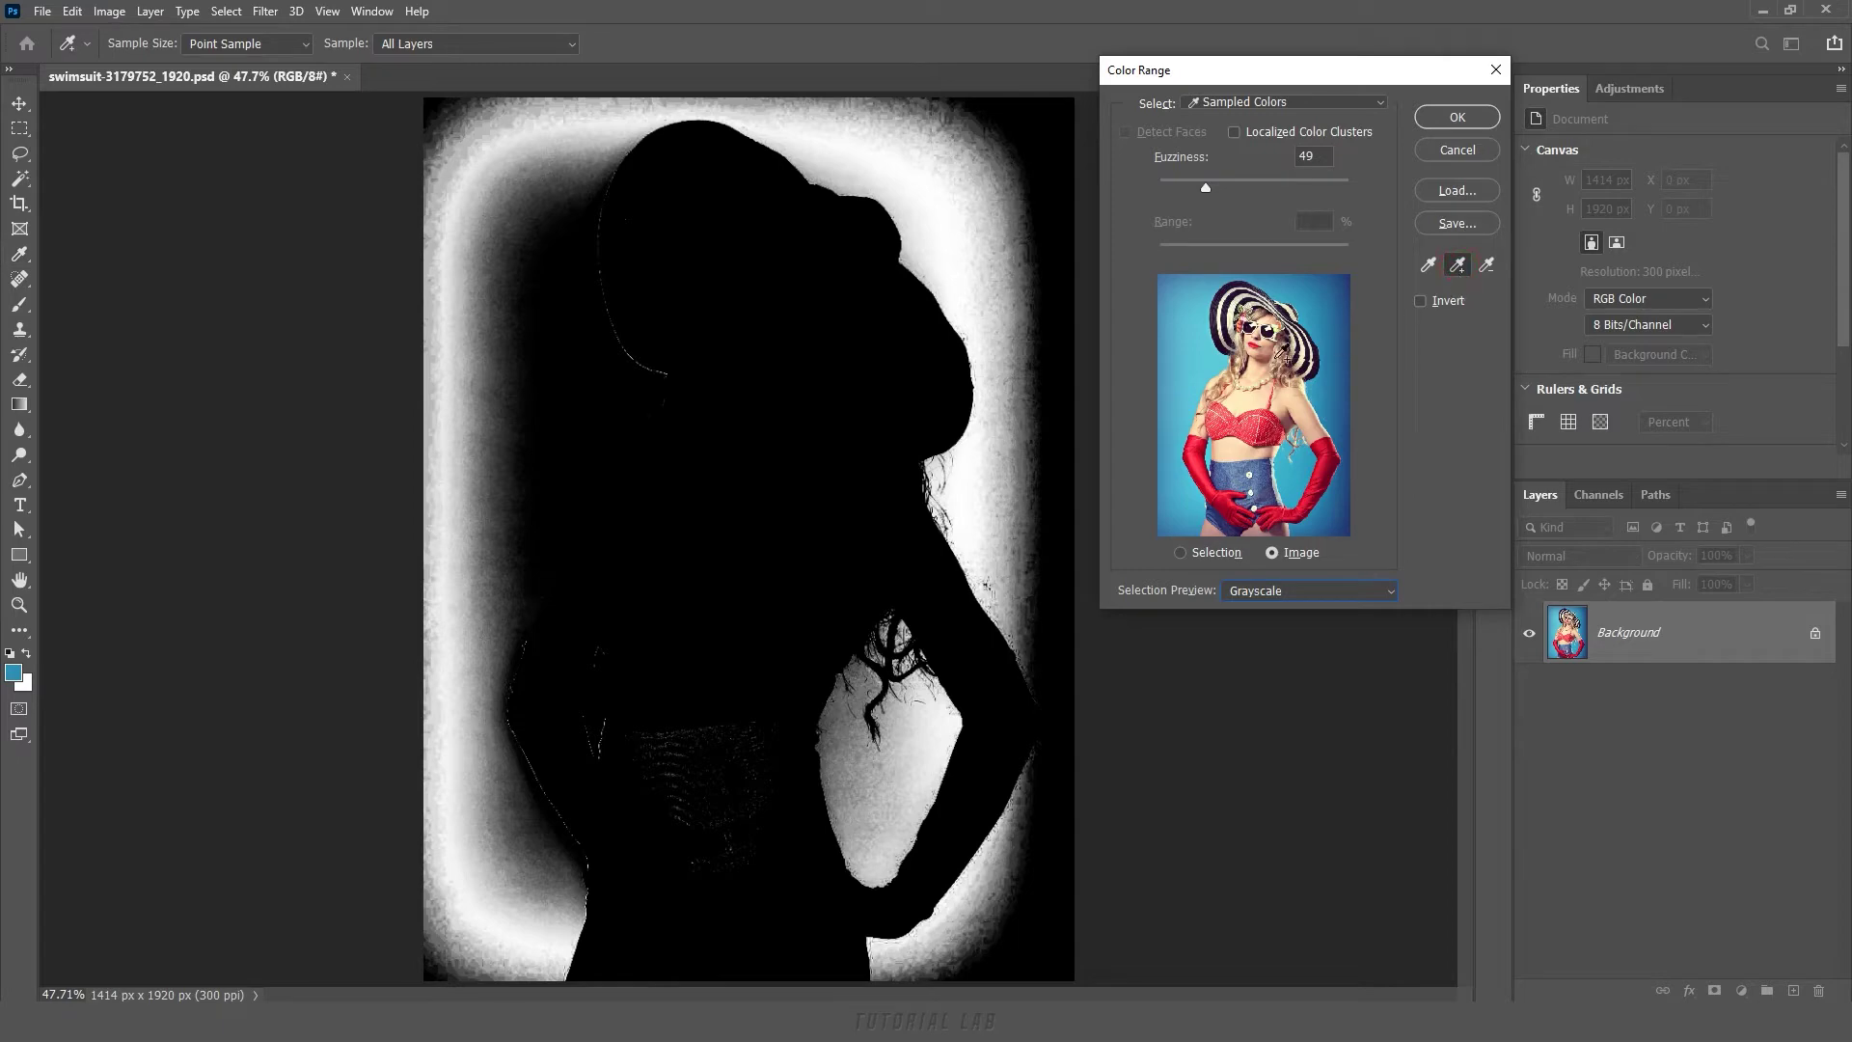
pyautogui.click(1219, 366)
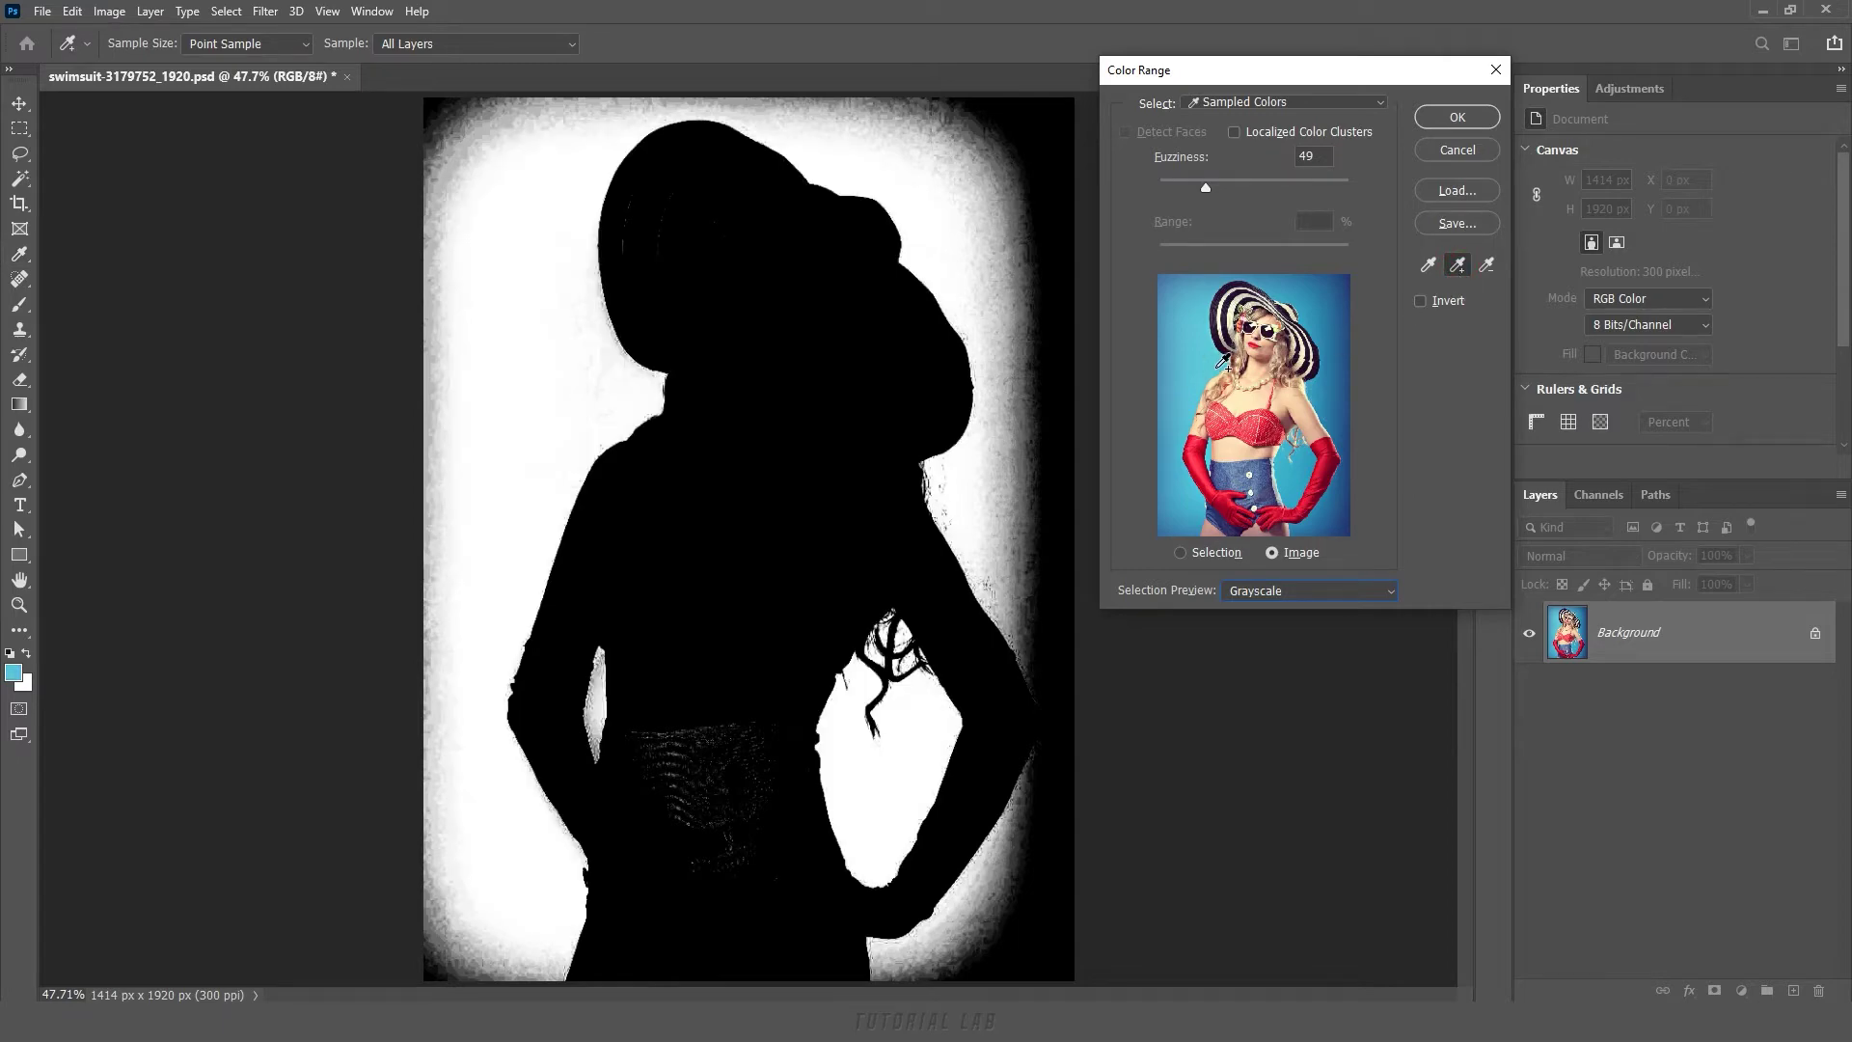
pyautogui.click(1235, 132)
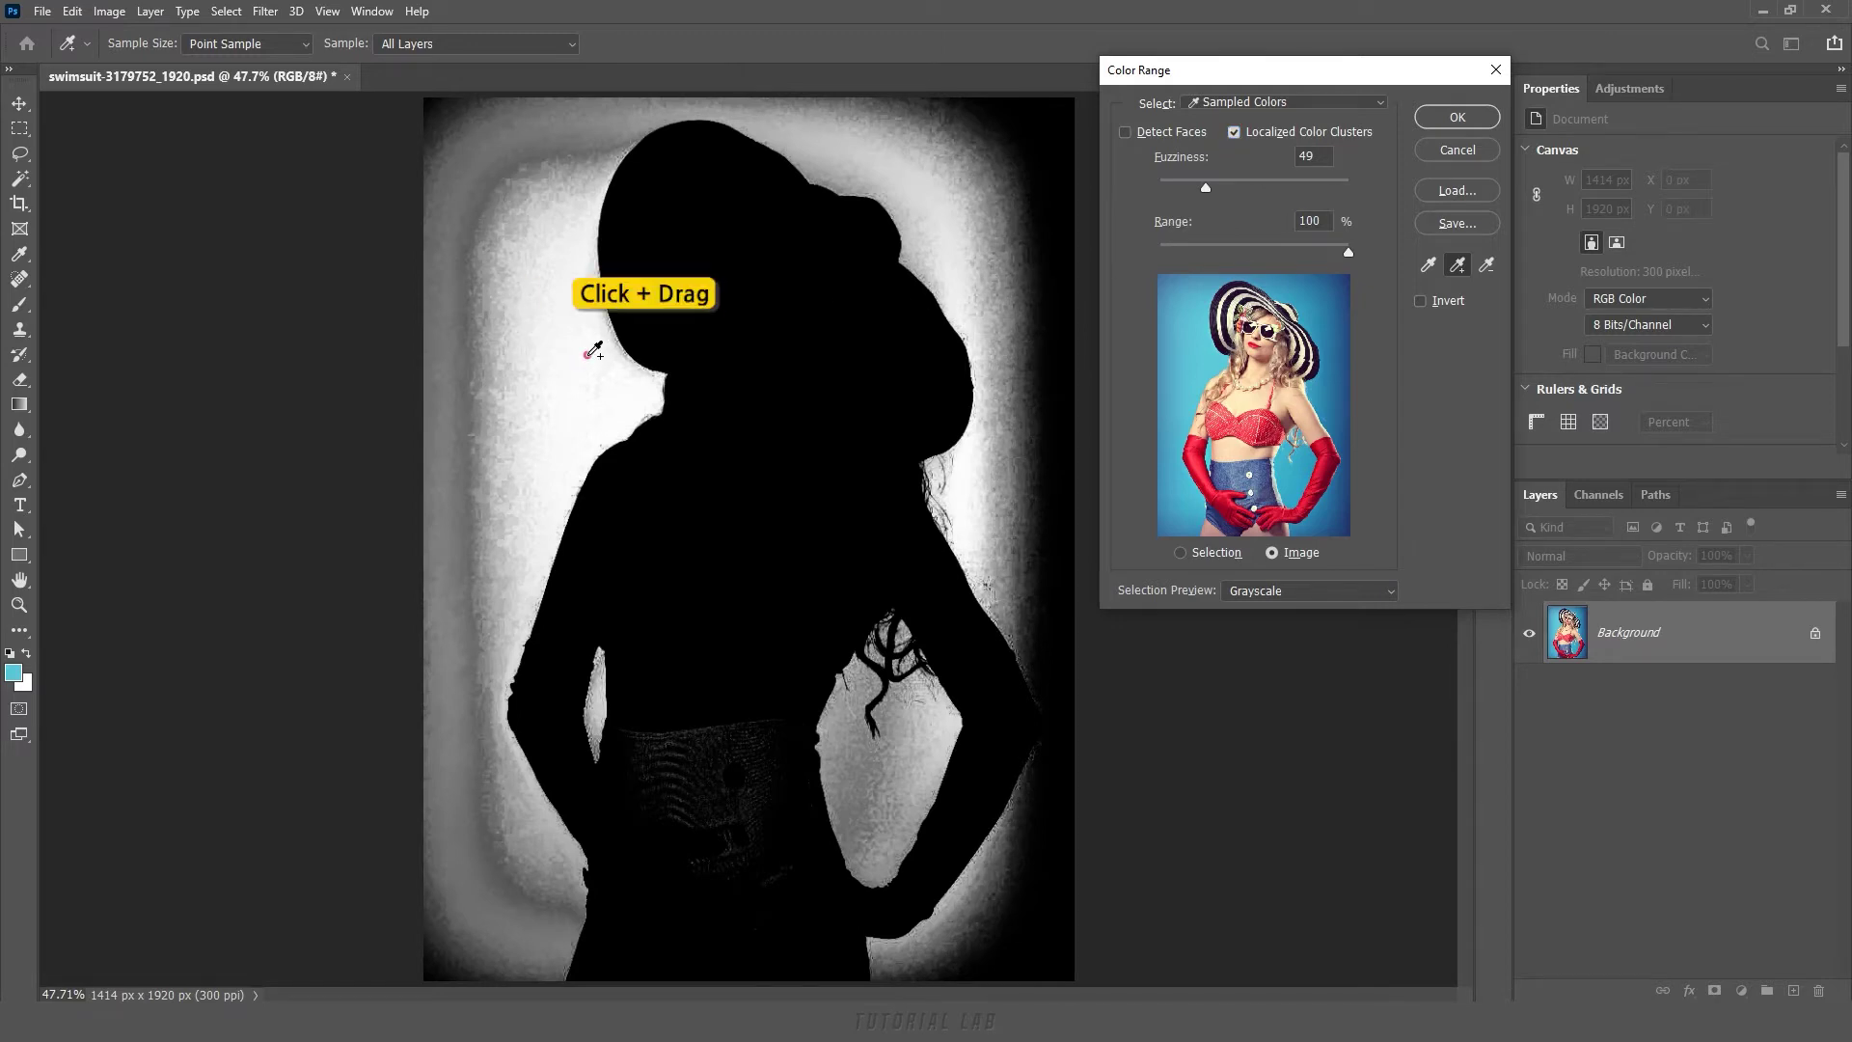
# Add the remaining background around the arms, waist and edges, then confirm the selection.
pyautogui.moveTo(464, 133)
pyautogui.mouseDown()
pyautogui.moveTo(427, 154)
pyautogui.moveTo(420, 214)
pyautogui.mouseUp()
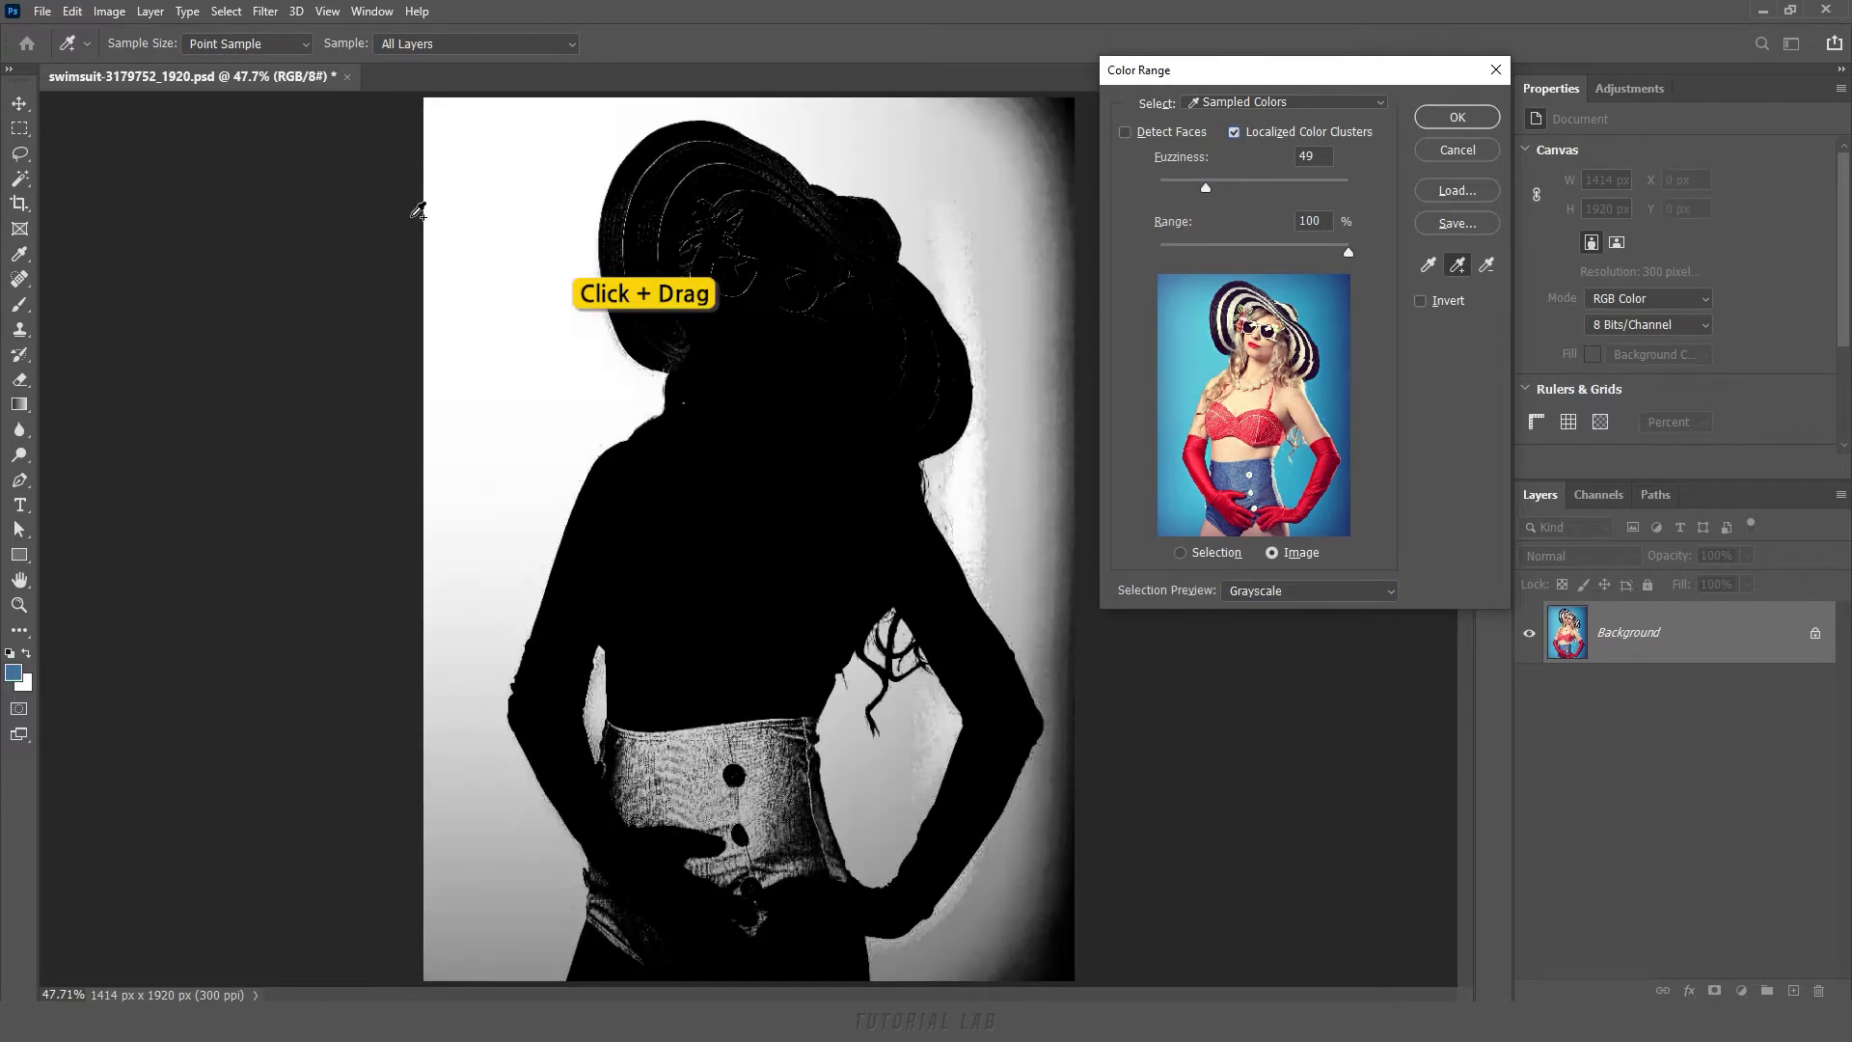
pyautogui.moveTo(942, 244); pyautogui.dragTo(1083, 162)
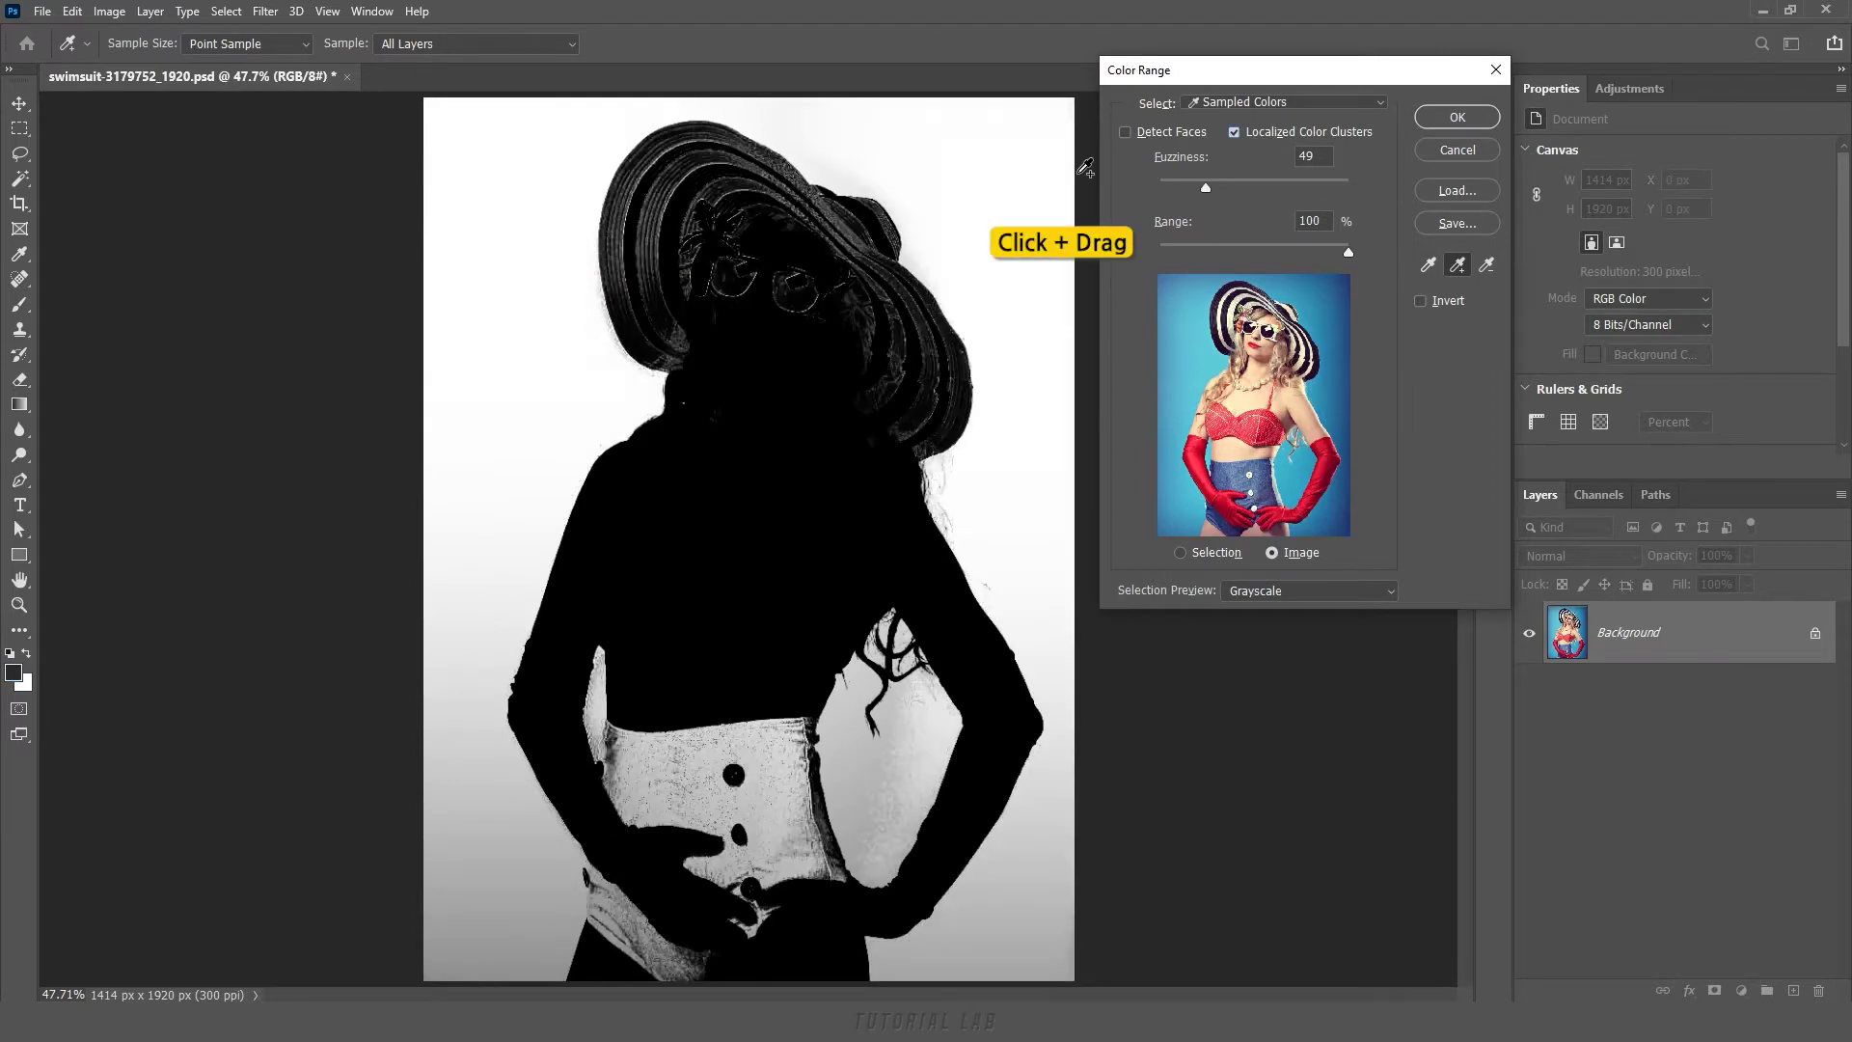
pyautogui.click(857, 756)
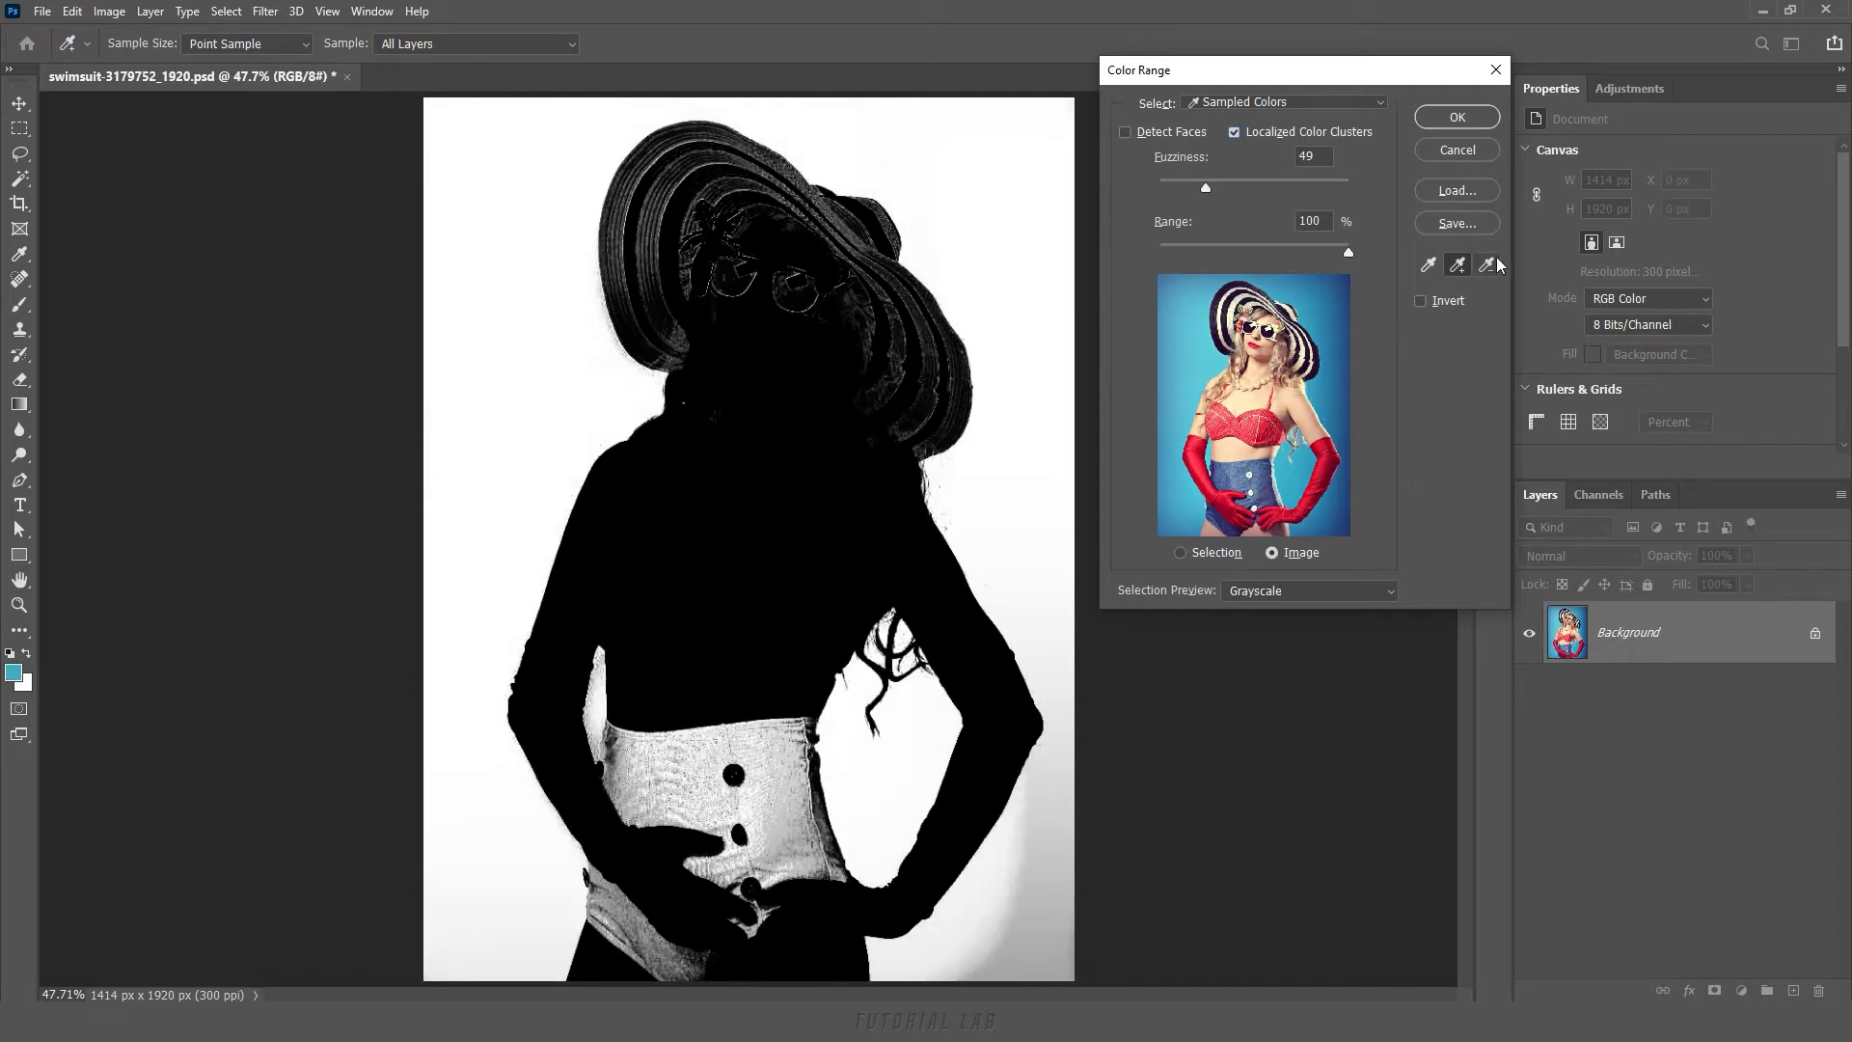
pyautogui.click(704, 793)
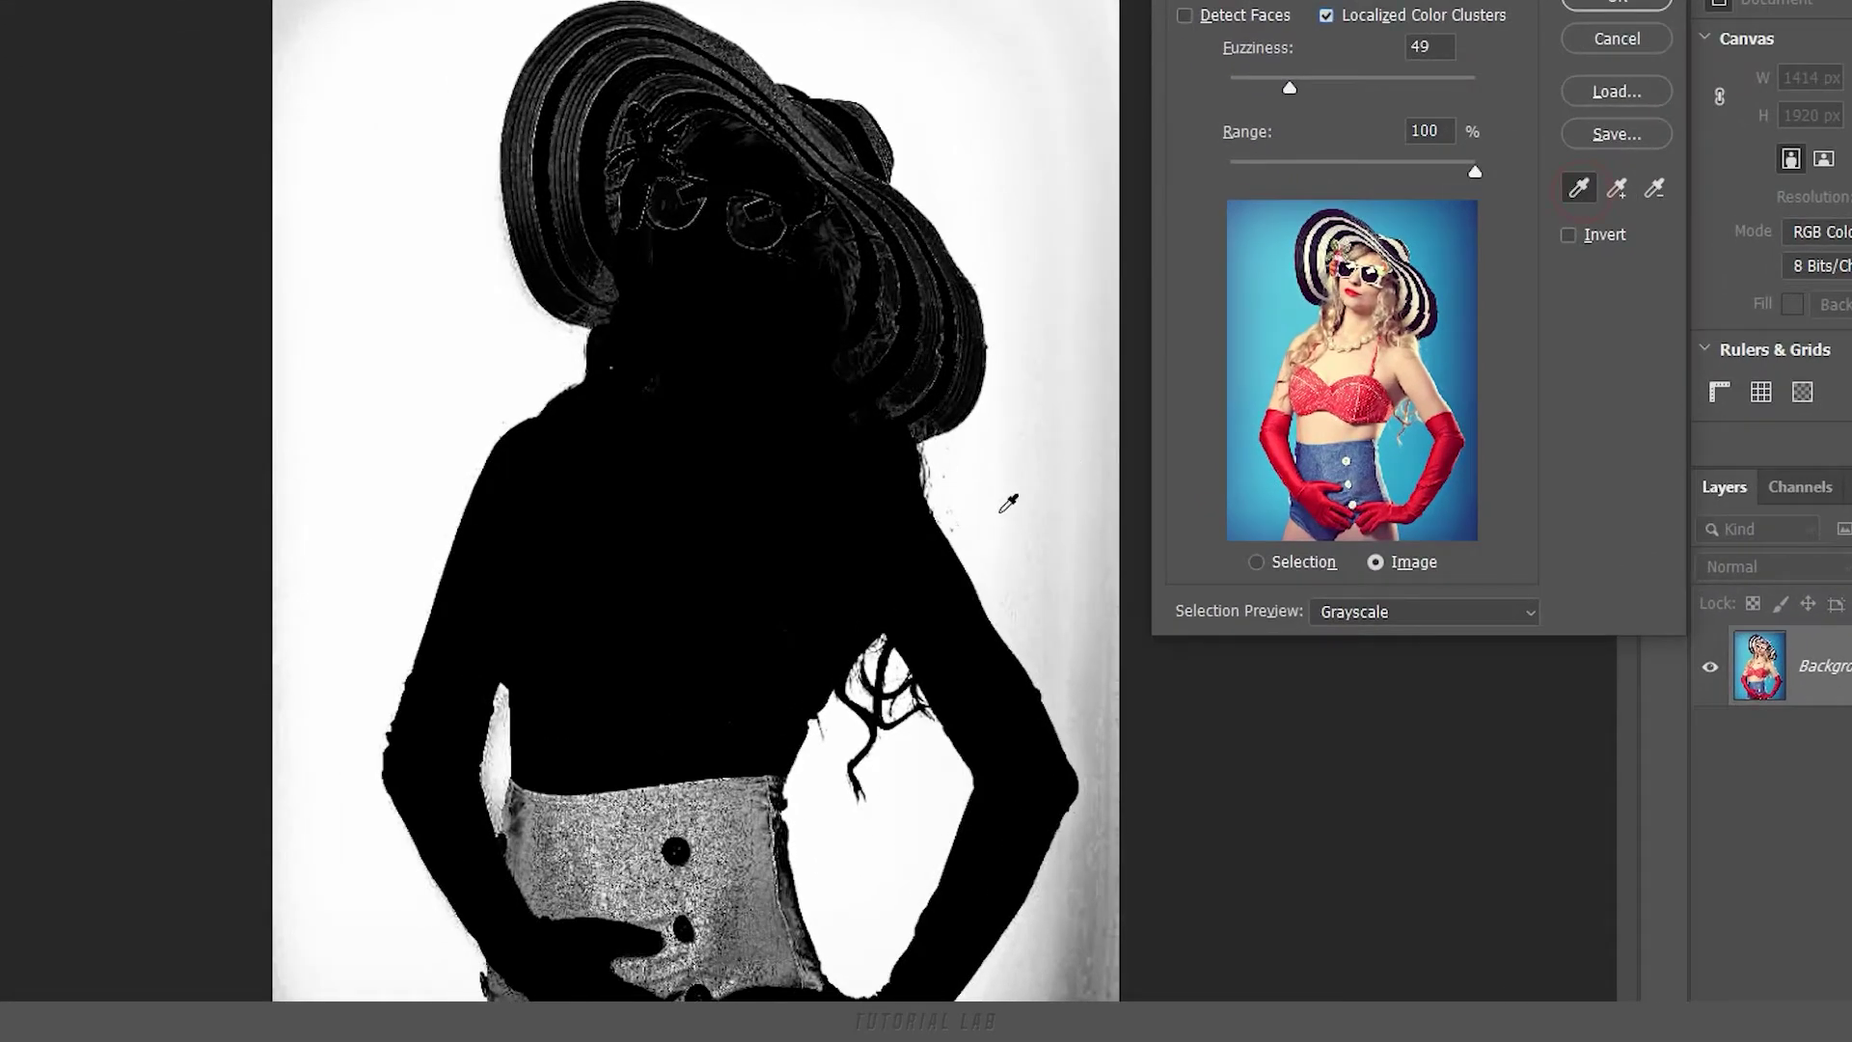
pyautogui.press('shift')
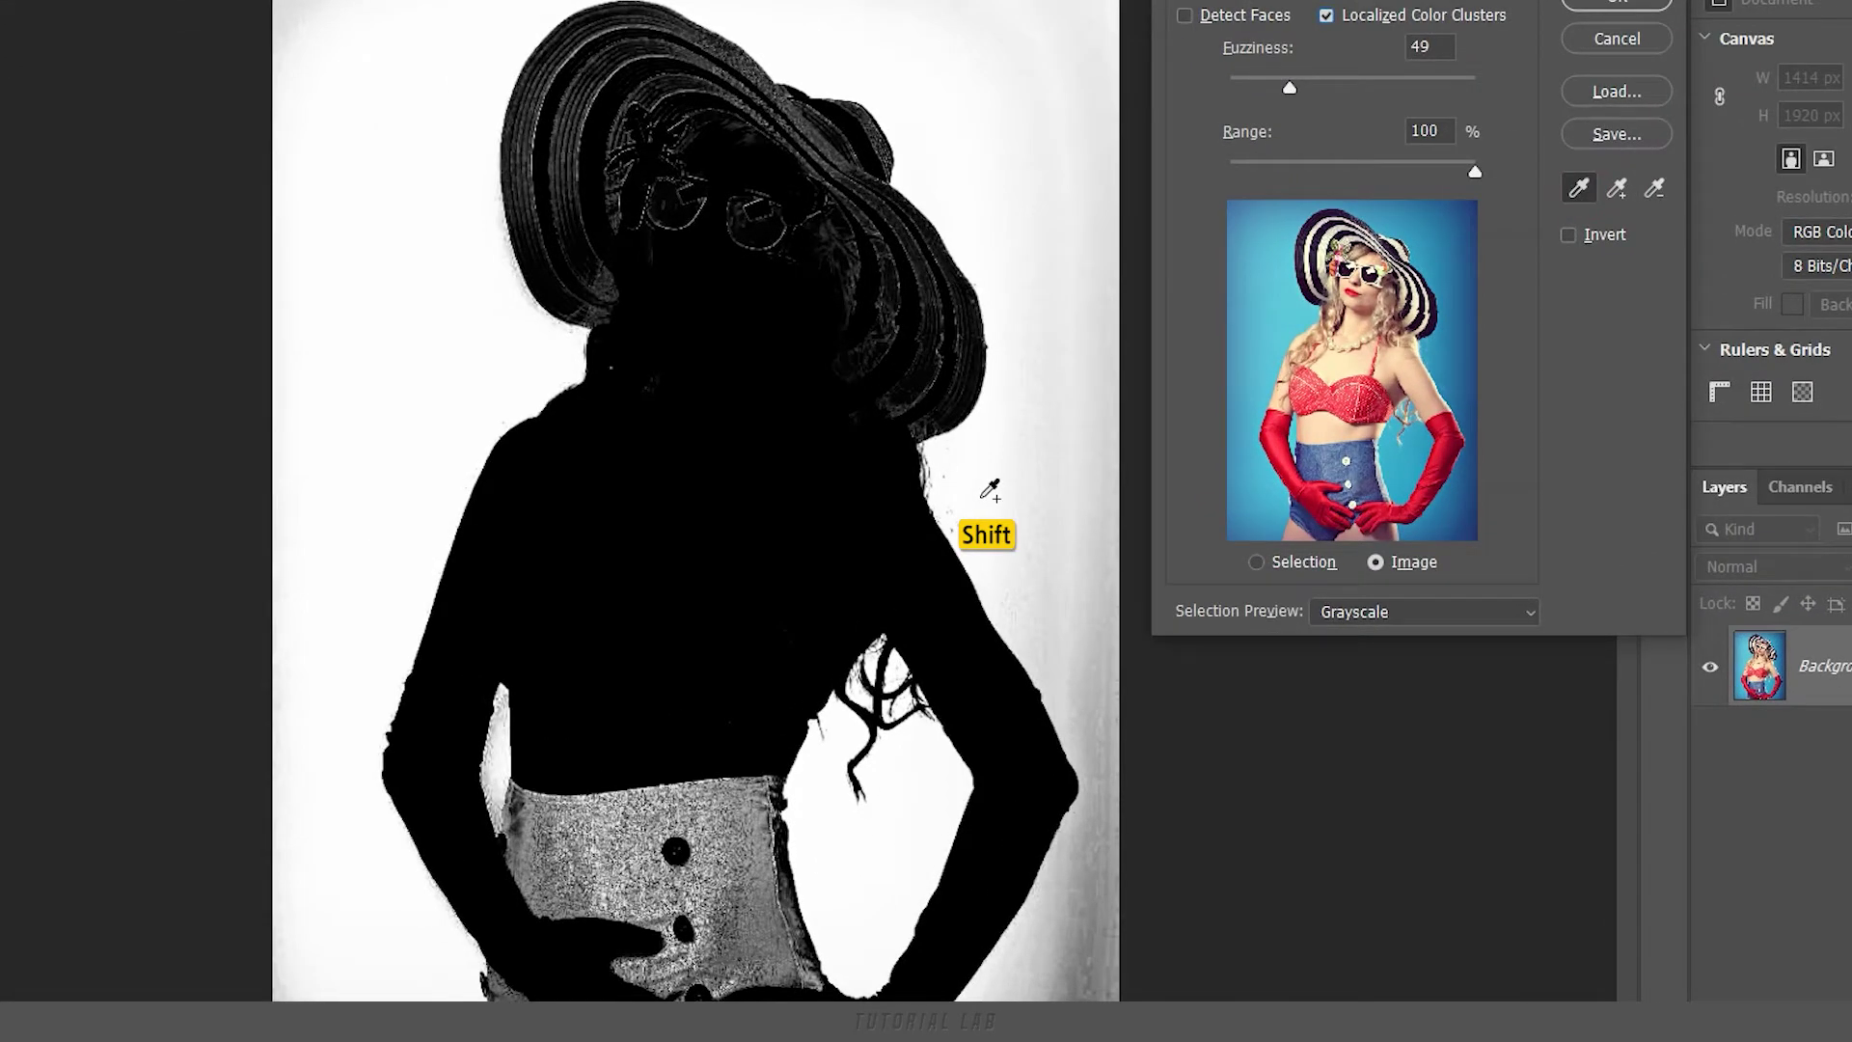
pyautogui.press('alt')
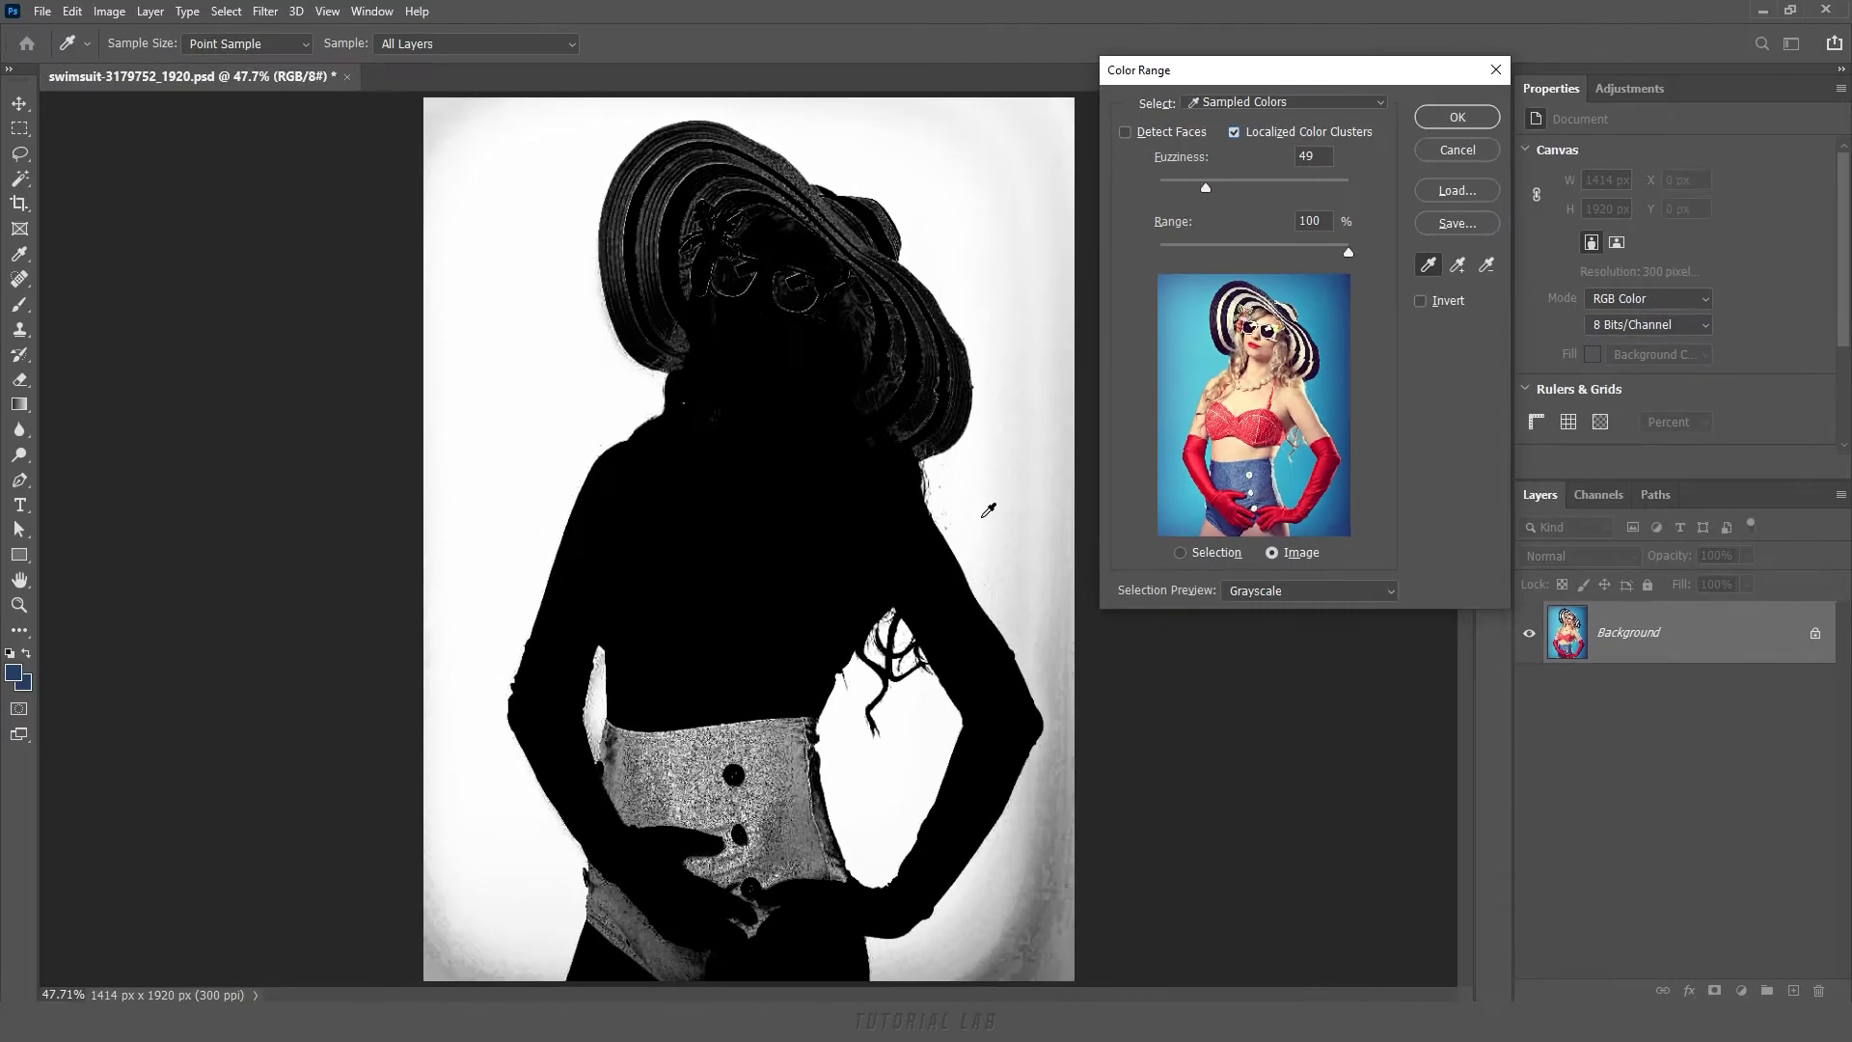
pyautogui.keyDown('shift'); pyautogui.click(989, 516); pyautogui.keyUp('shift')
pyautogui.keyDown('shift'); pyautogui.click(1045, 759); pyautogui.keyUp('shift')
pyautogui.keyDown('shift'); pyautogui.click(493, 920); pyautogui.keyUp('shift')
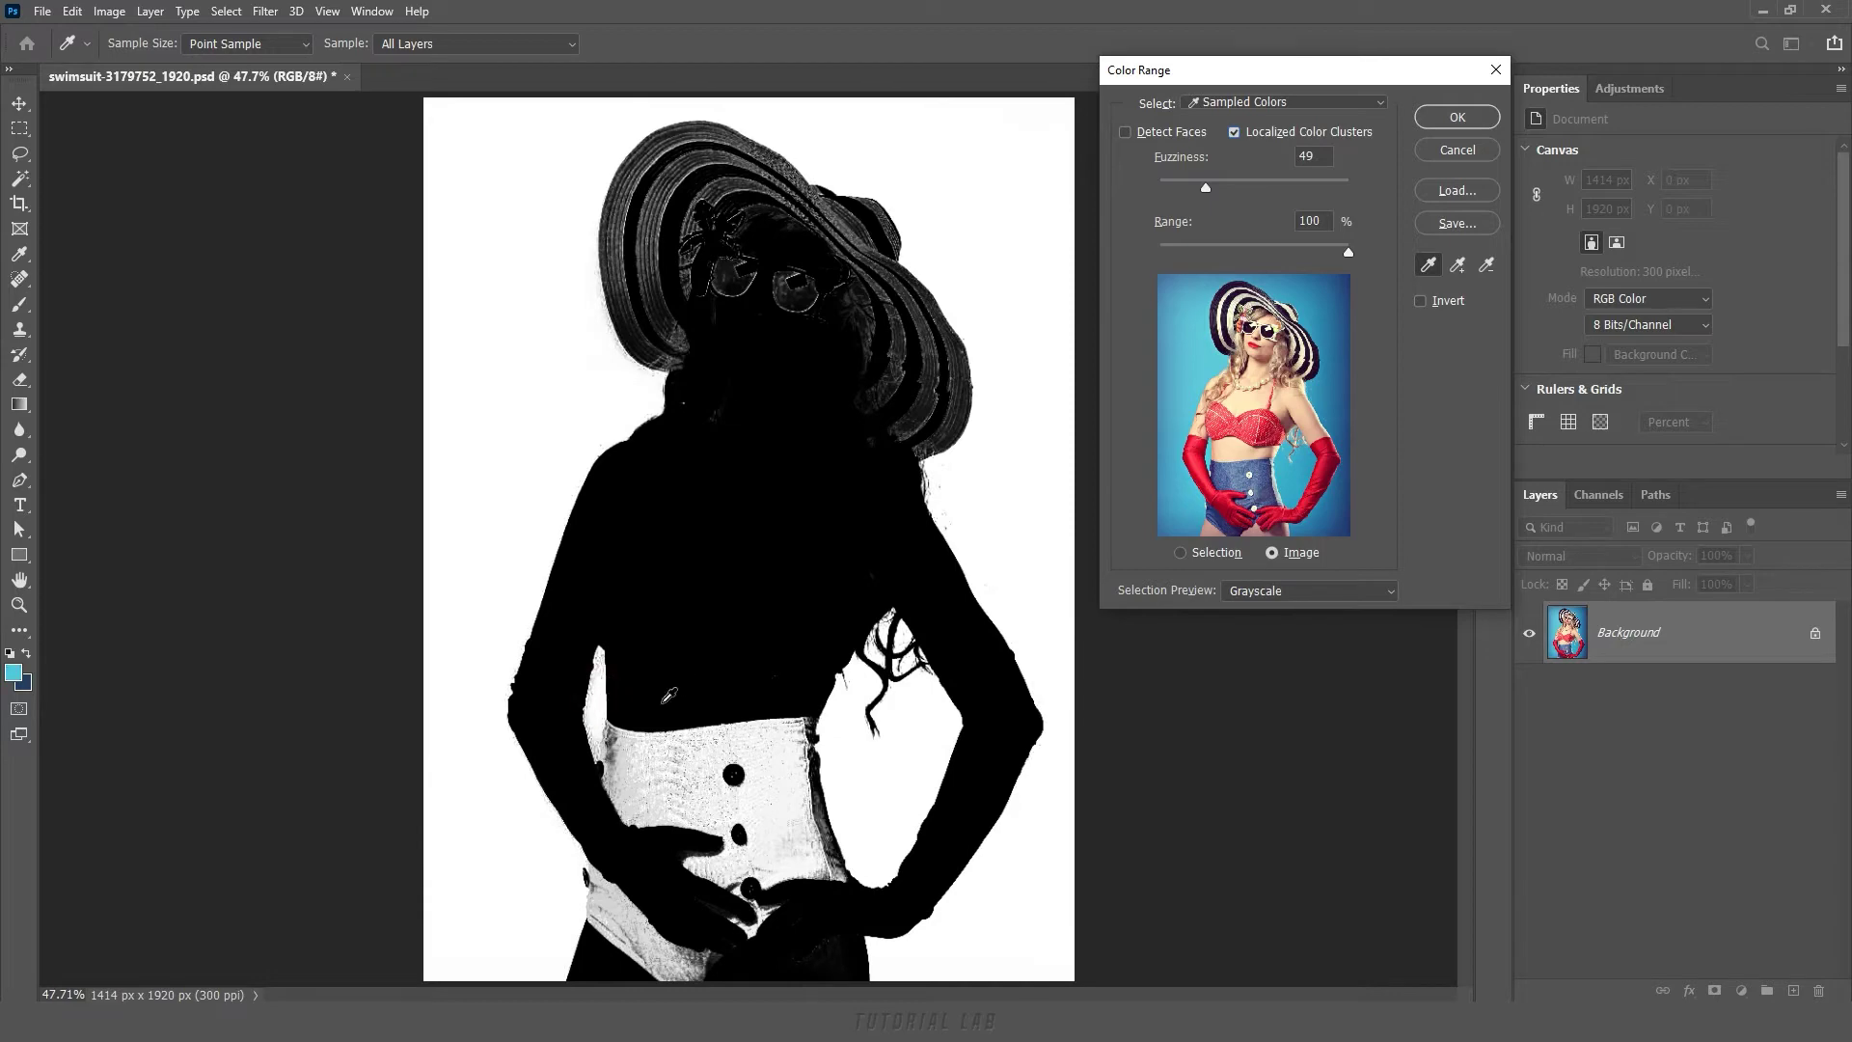
pyautogui.click(1464, 117)
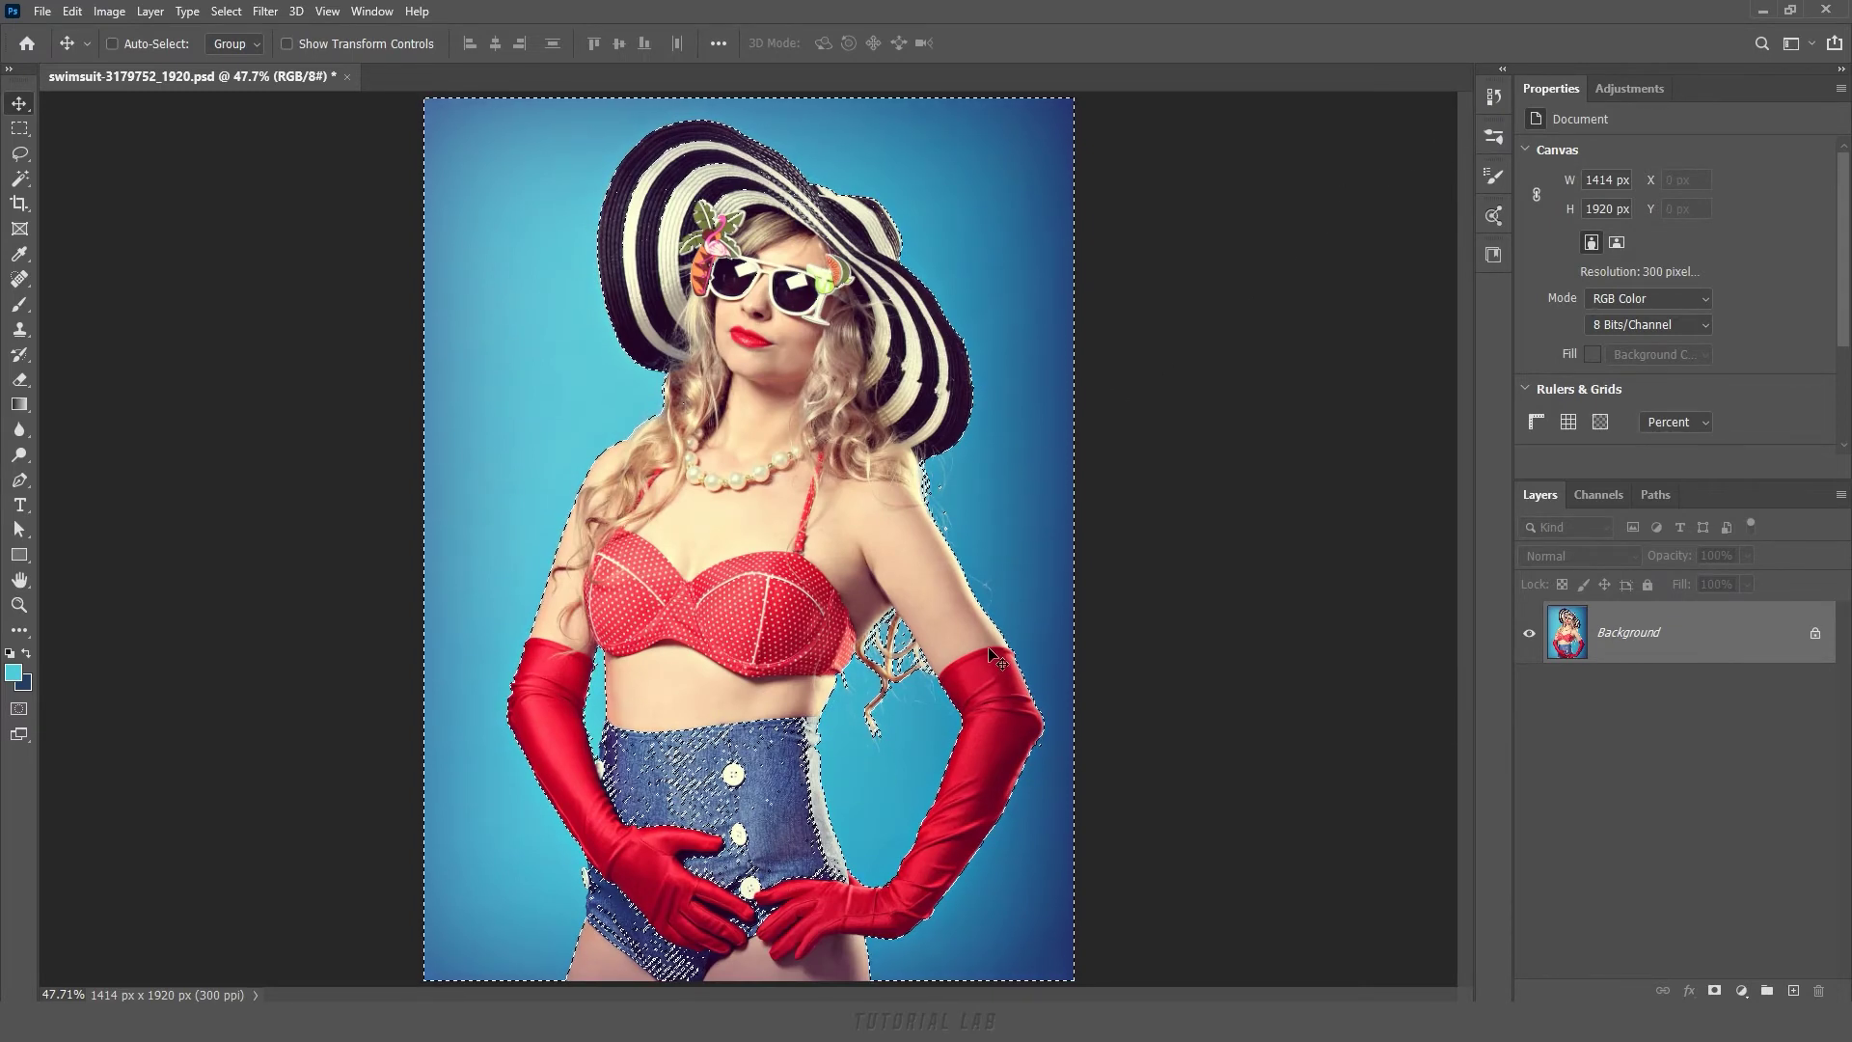
# Add a Hue/Saturation layer on the backdrop selection at Hue -93 and view its mask alone.
pyautogui.click(1736, 990)
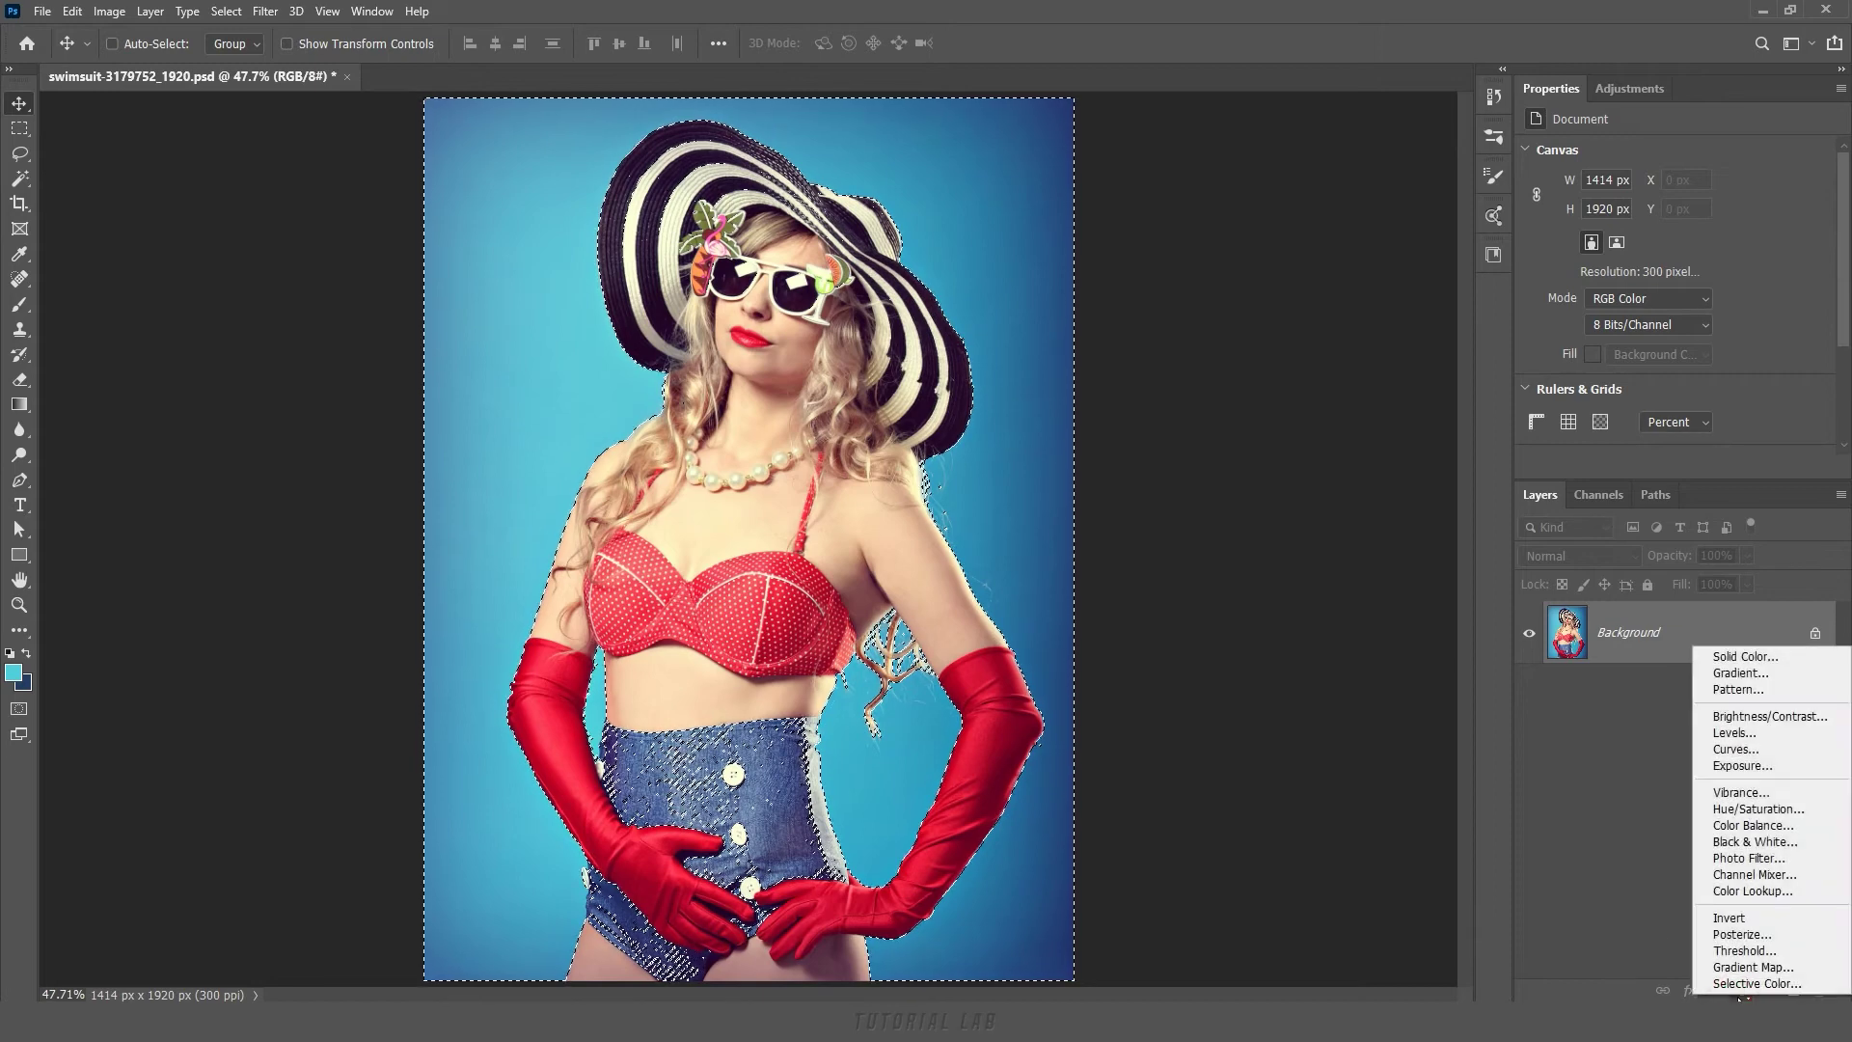
pyautogui.click(1746, 811)
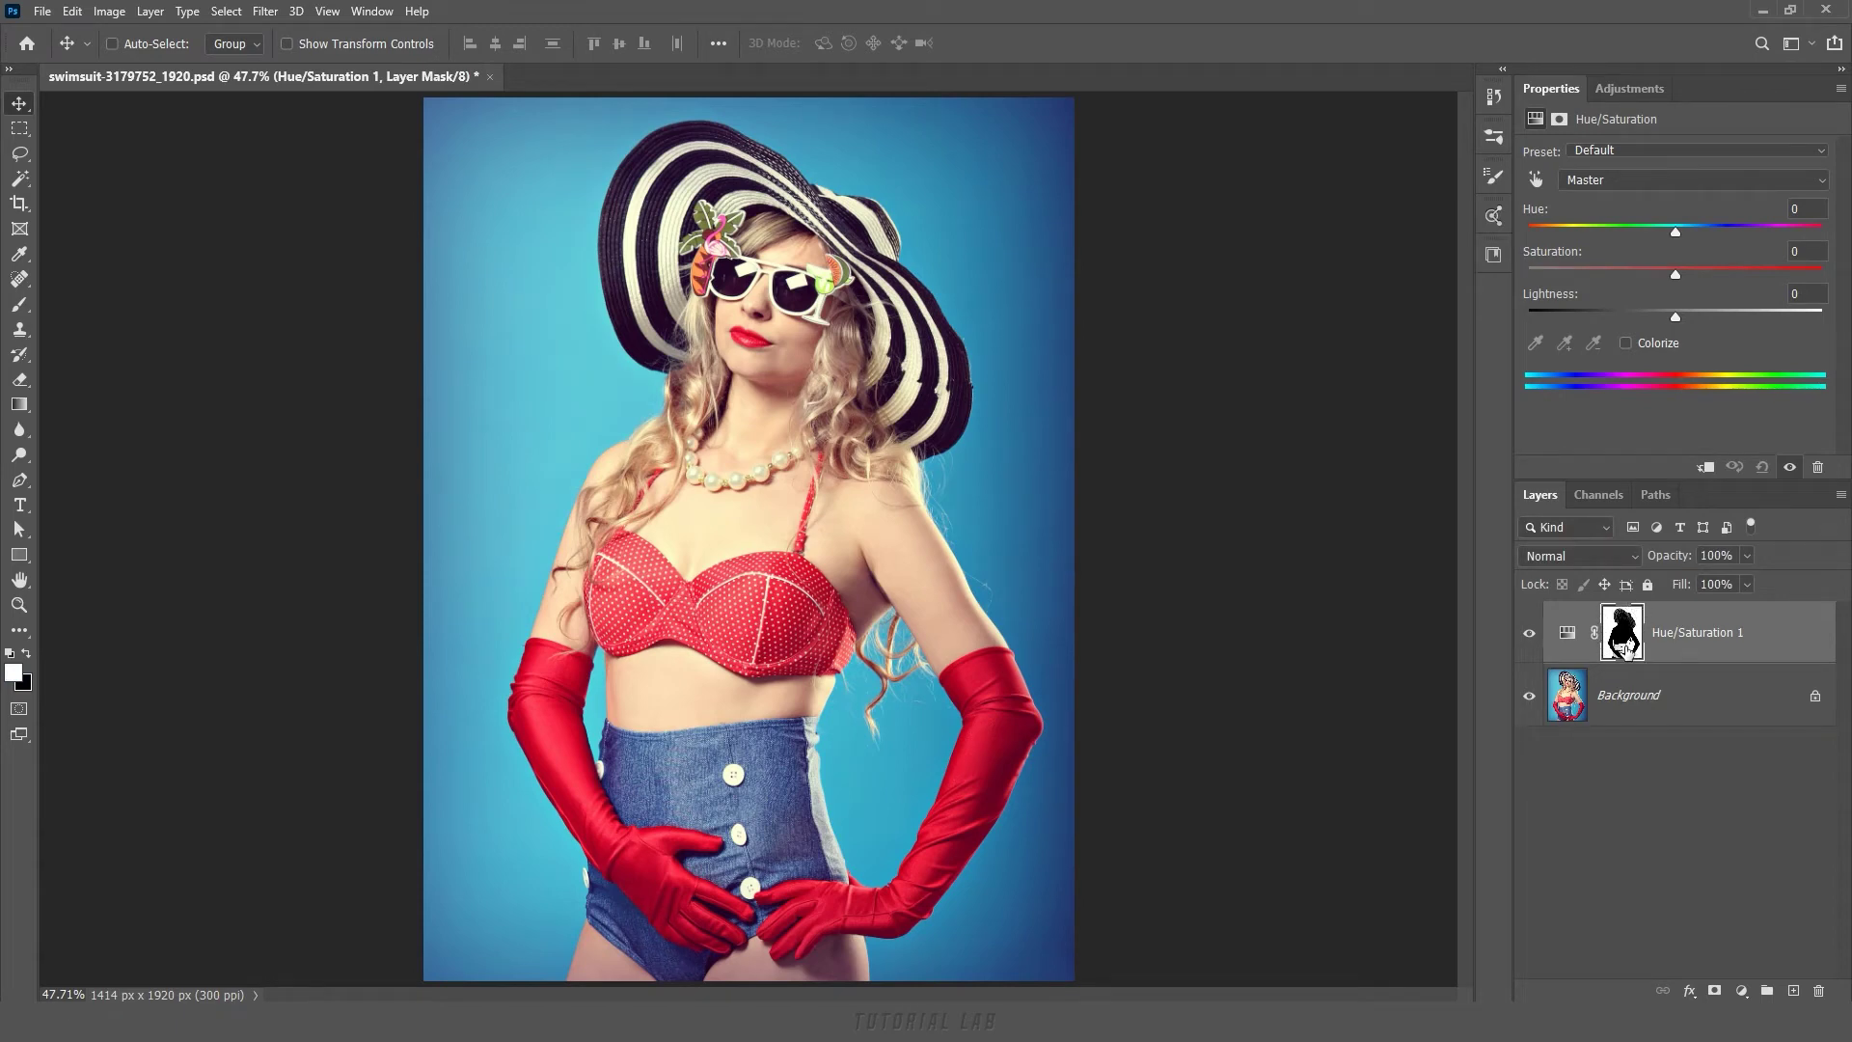
pyautogui.moveTo(1676, 231); pyautogui.dragTo(1641, 234)
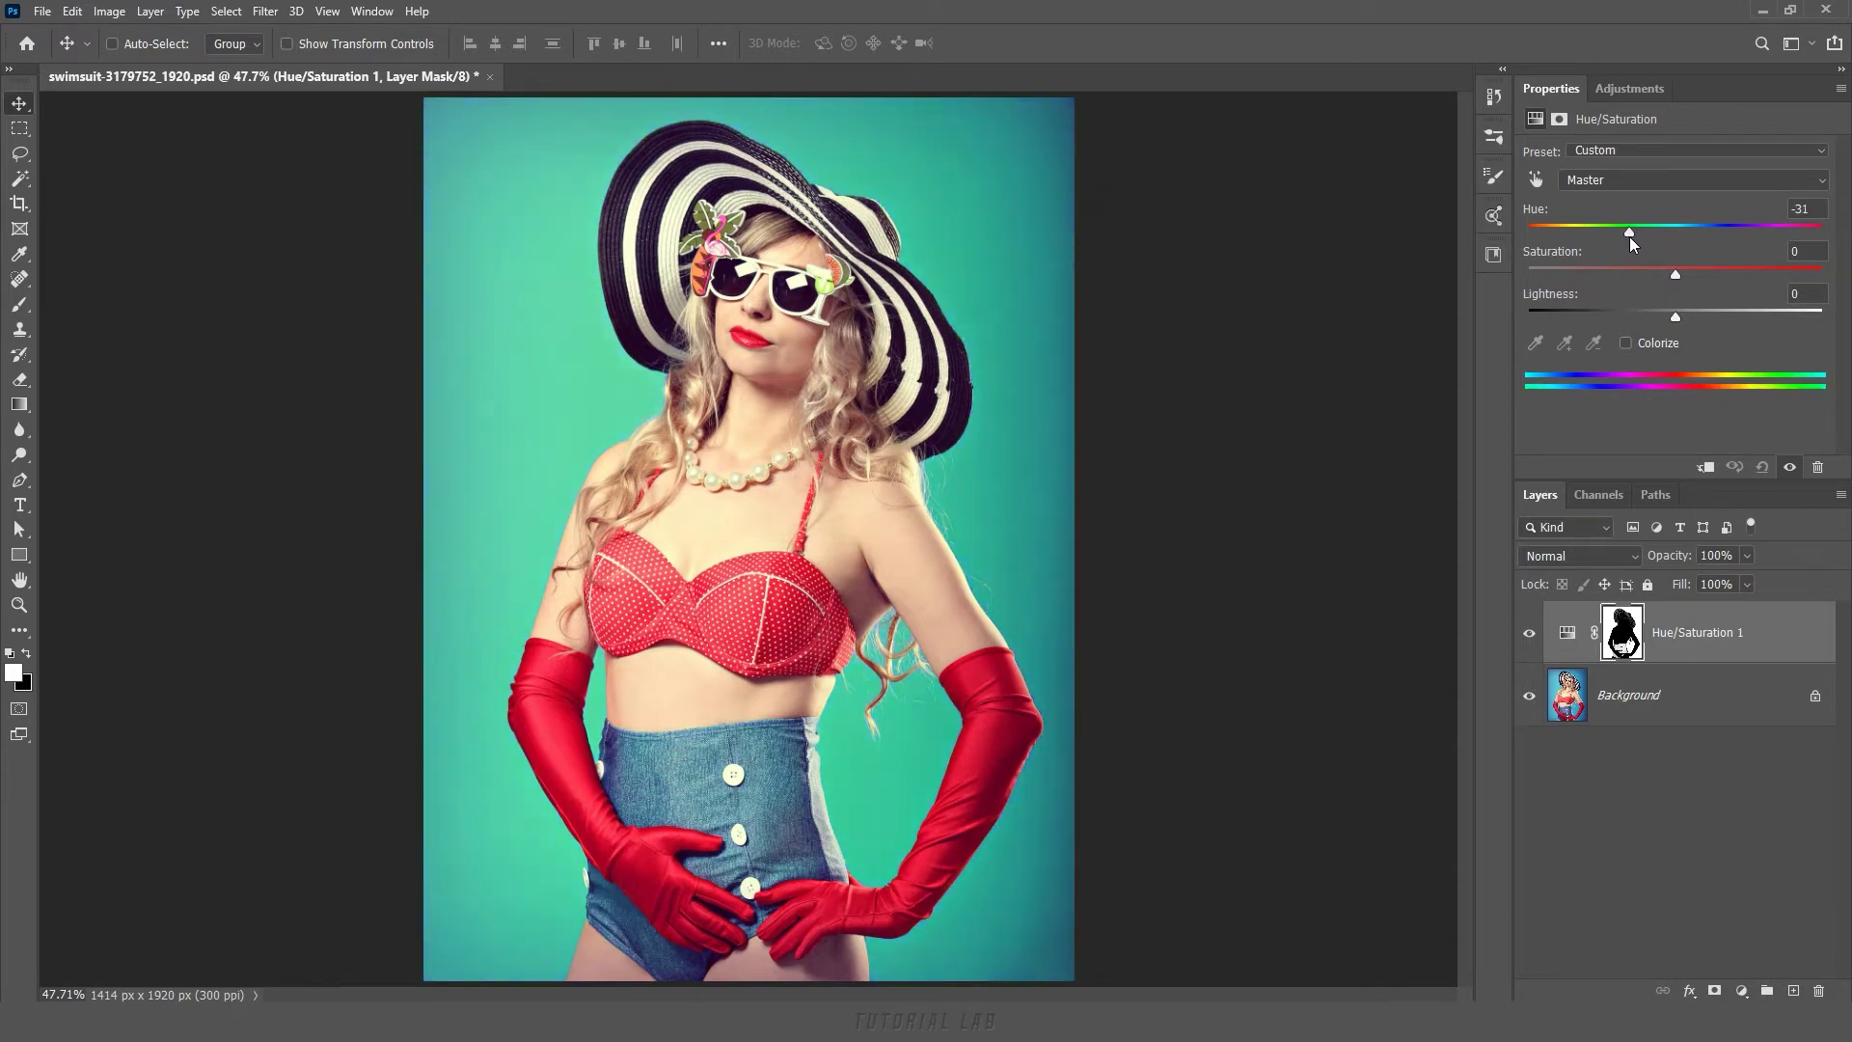
pyautogui.moveTo(1630, 235); pyautogui.dragTo(1579, 236)
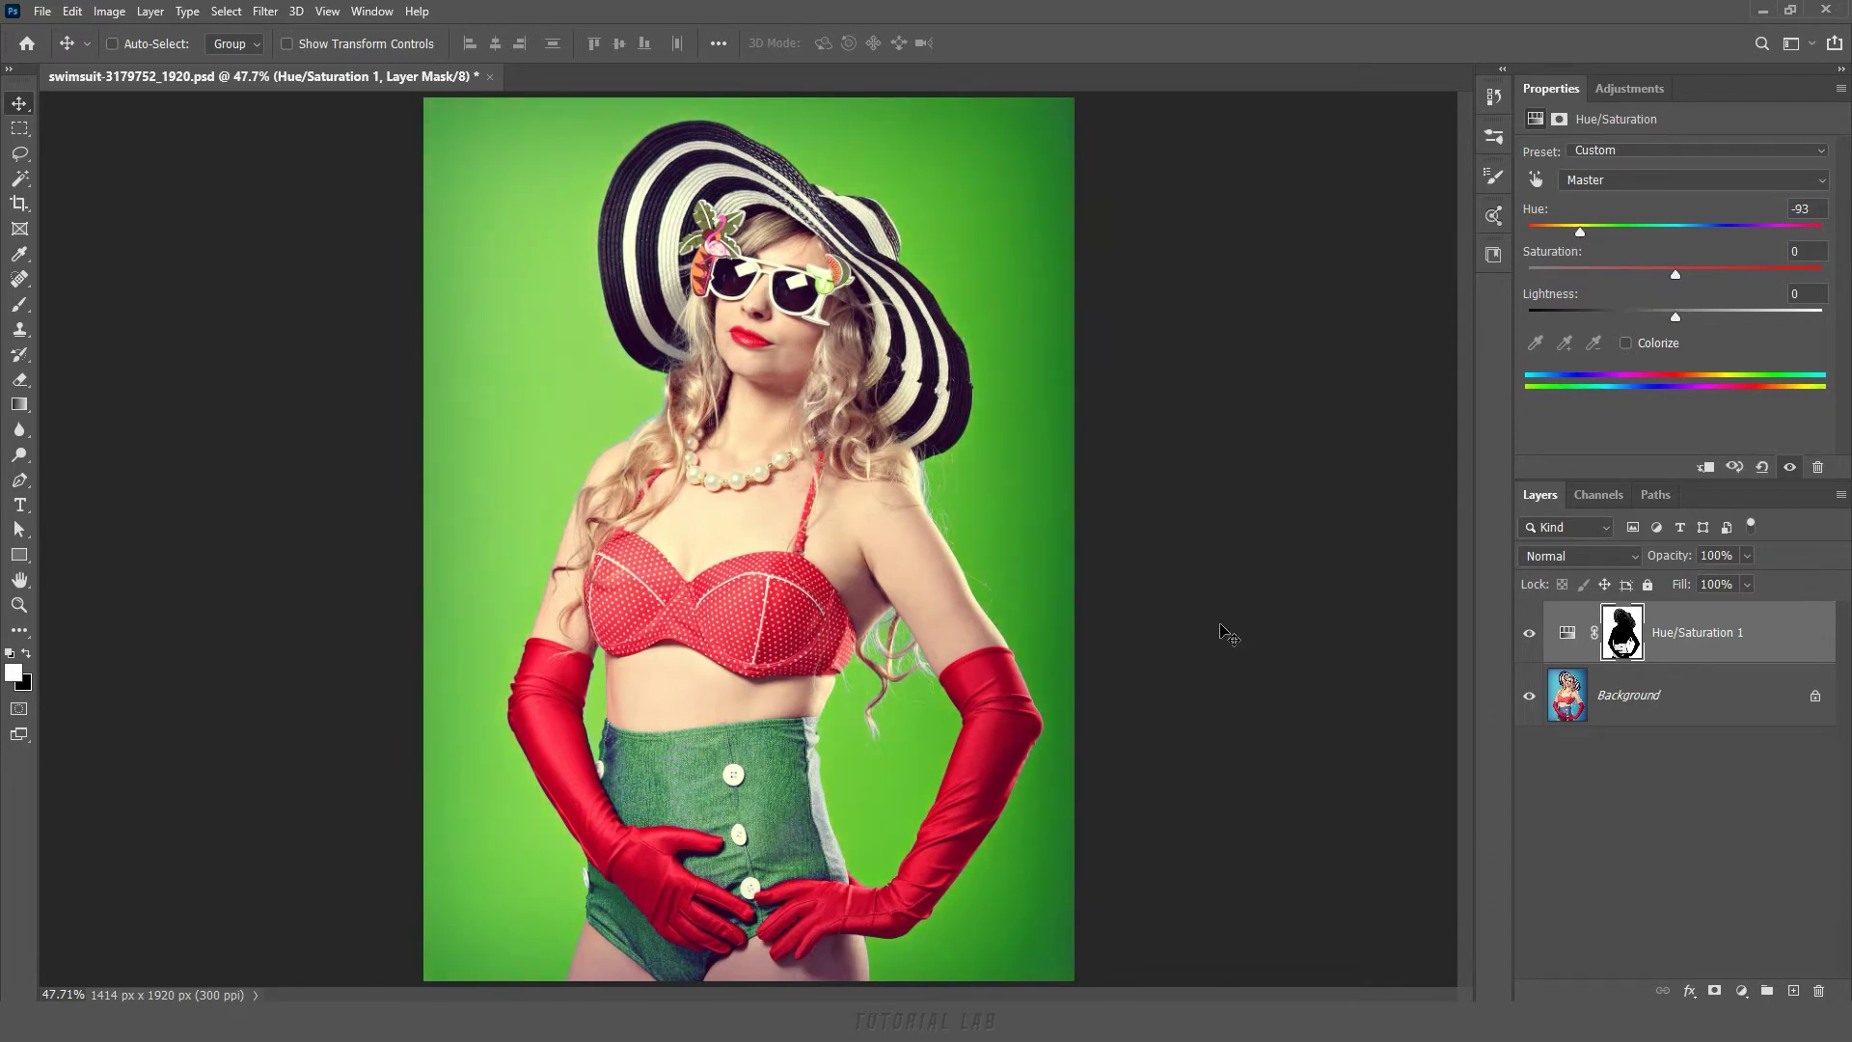
pyautogui.keyDown('alt'); pyautogui.click(1621, 654); pyautogui.keyUp('alt')
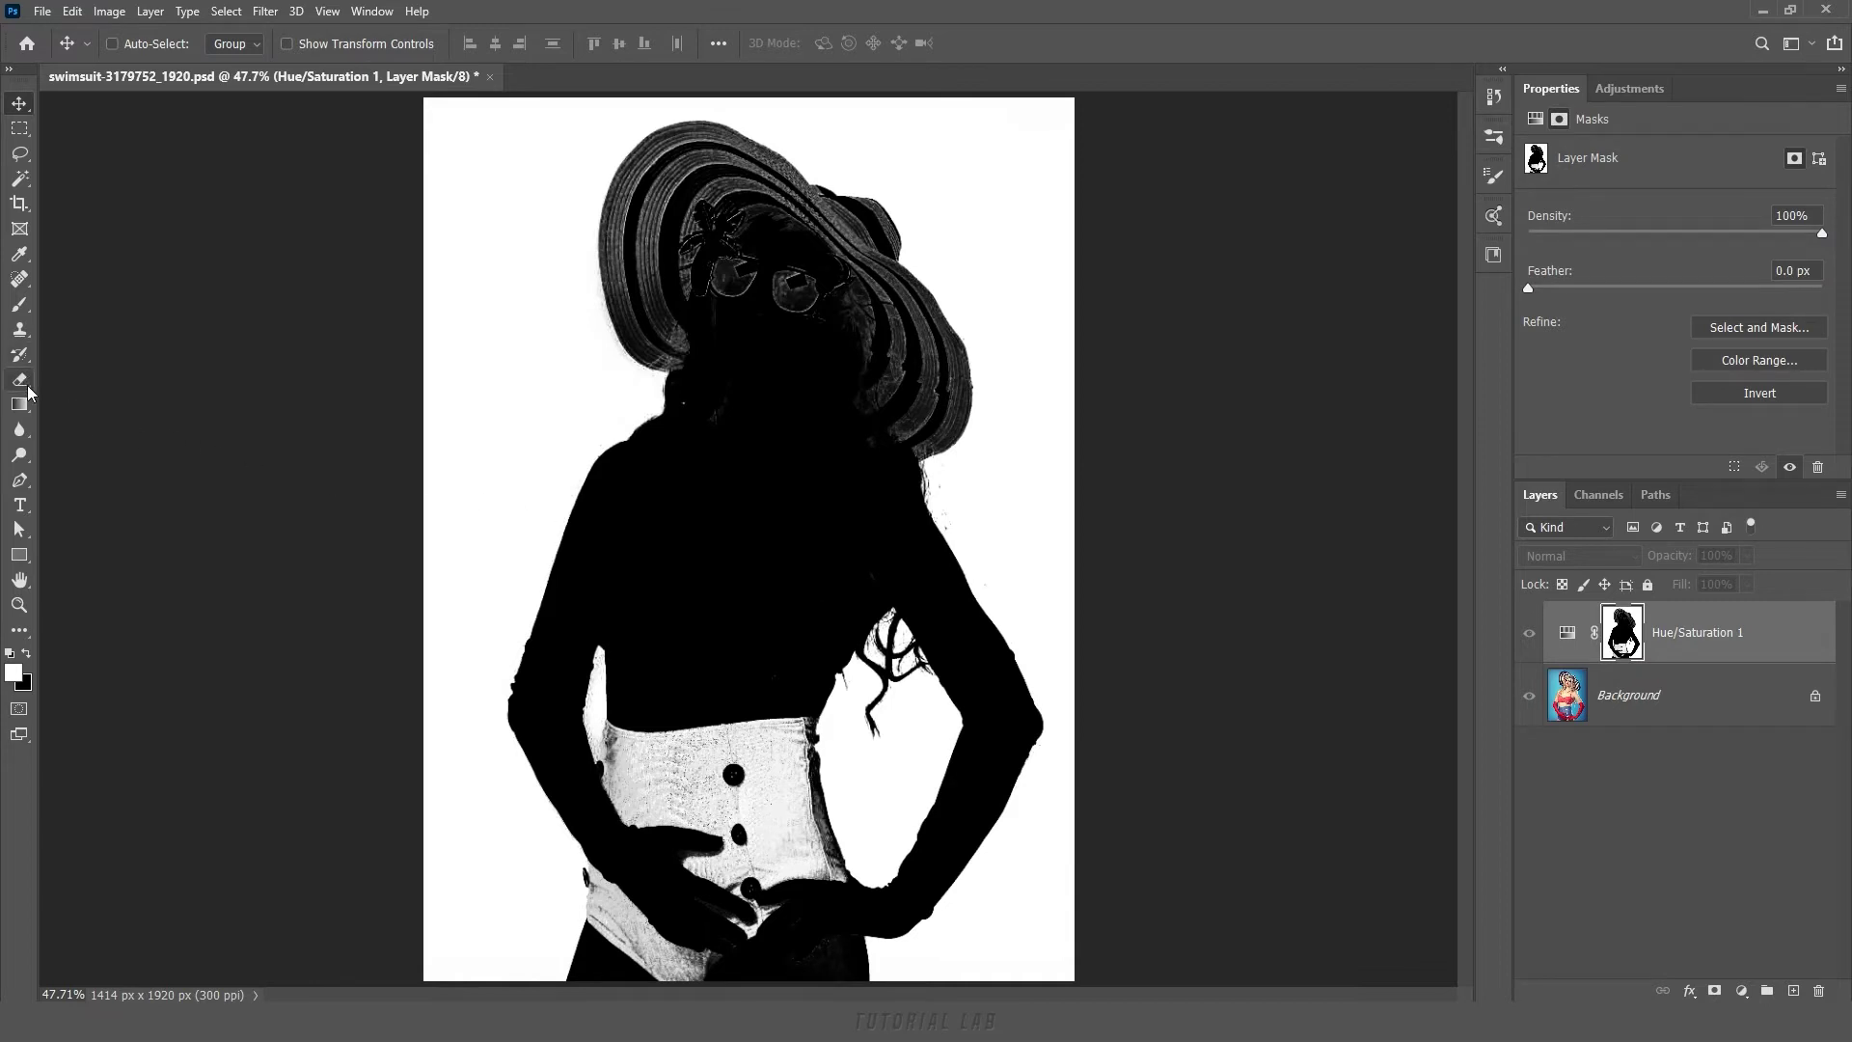
# Paint black over the shorts and belt line on the mask with a 102 px brush.
pyautogui.click(20, 308)
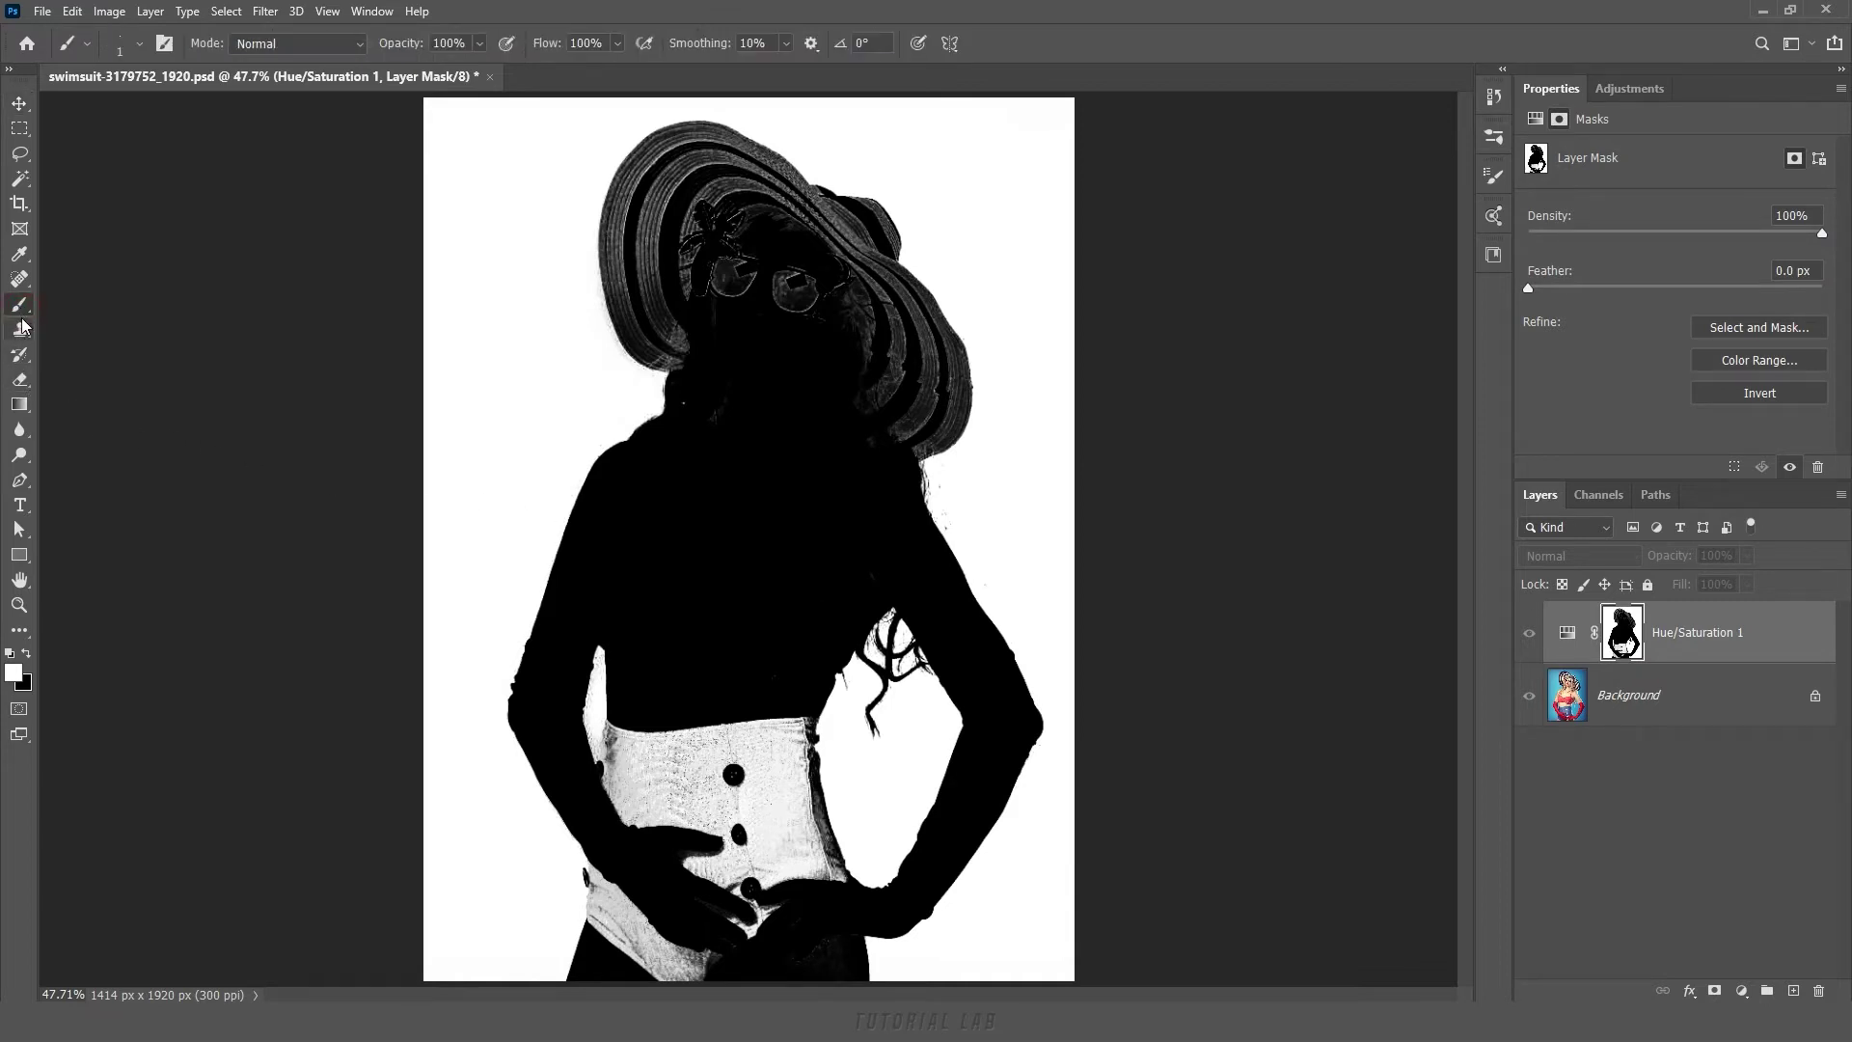
pyautogui.moveTo(688, 748); pyautogui.dragTo(691, 722)
pyautogui.press('x')
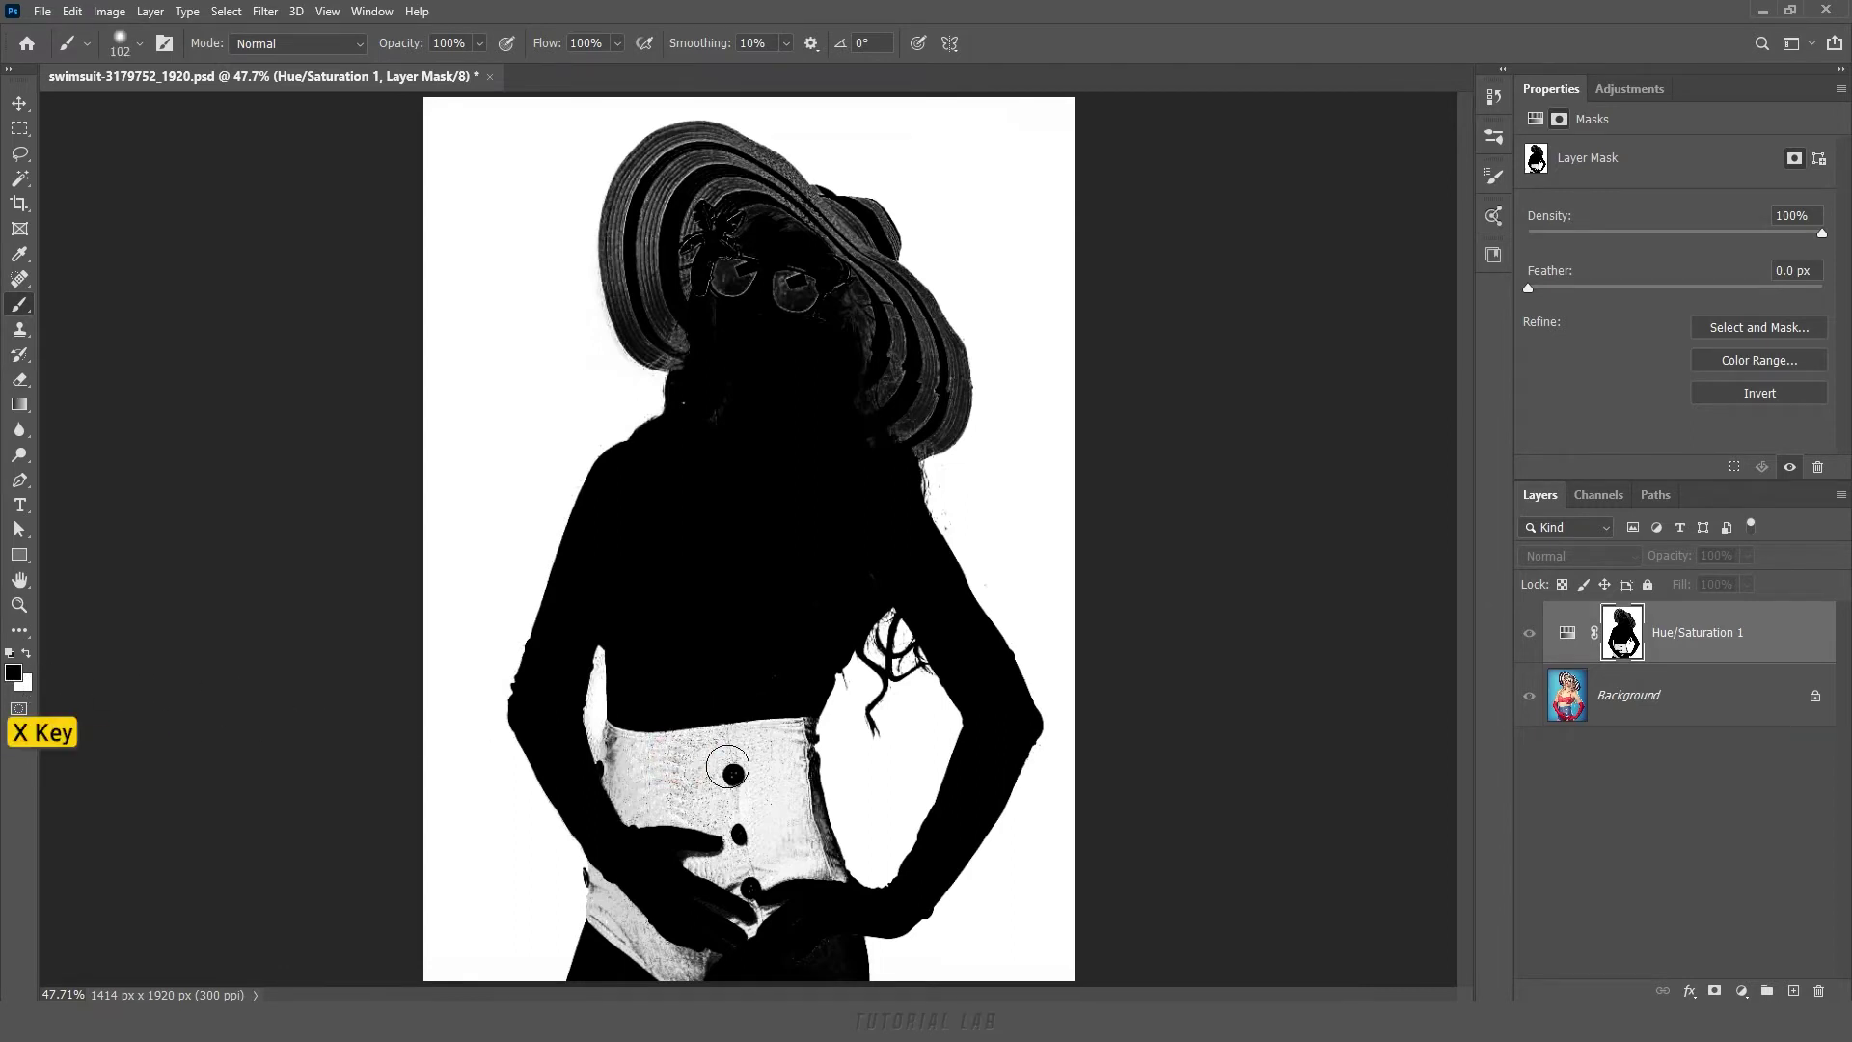
pyautogui.moveTo(686, 722)
pyautogui.mouseDown()
pyautogui.moveTo(711, 756)
pyautogui.moveTo(731, 745)
pyautogui.mouseUp()
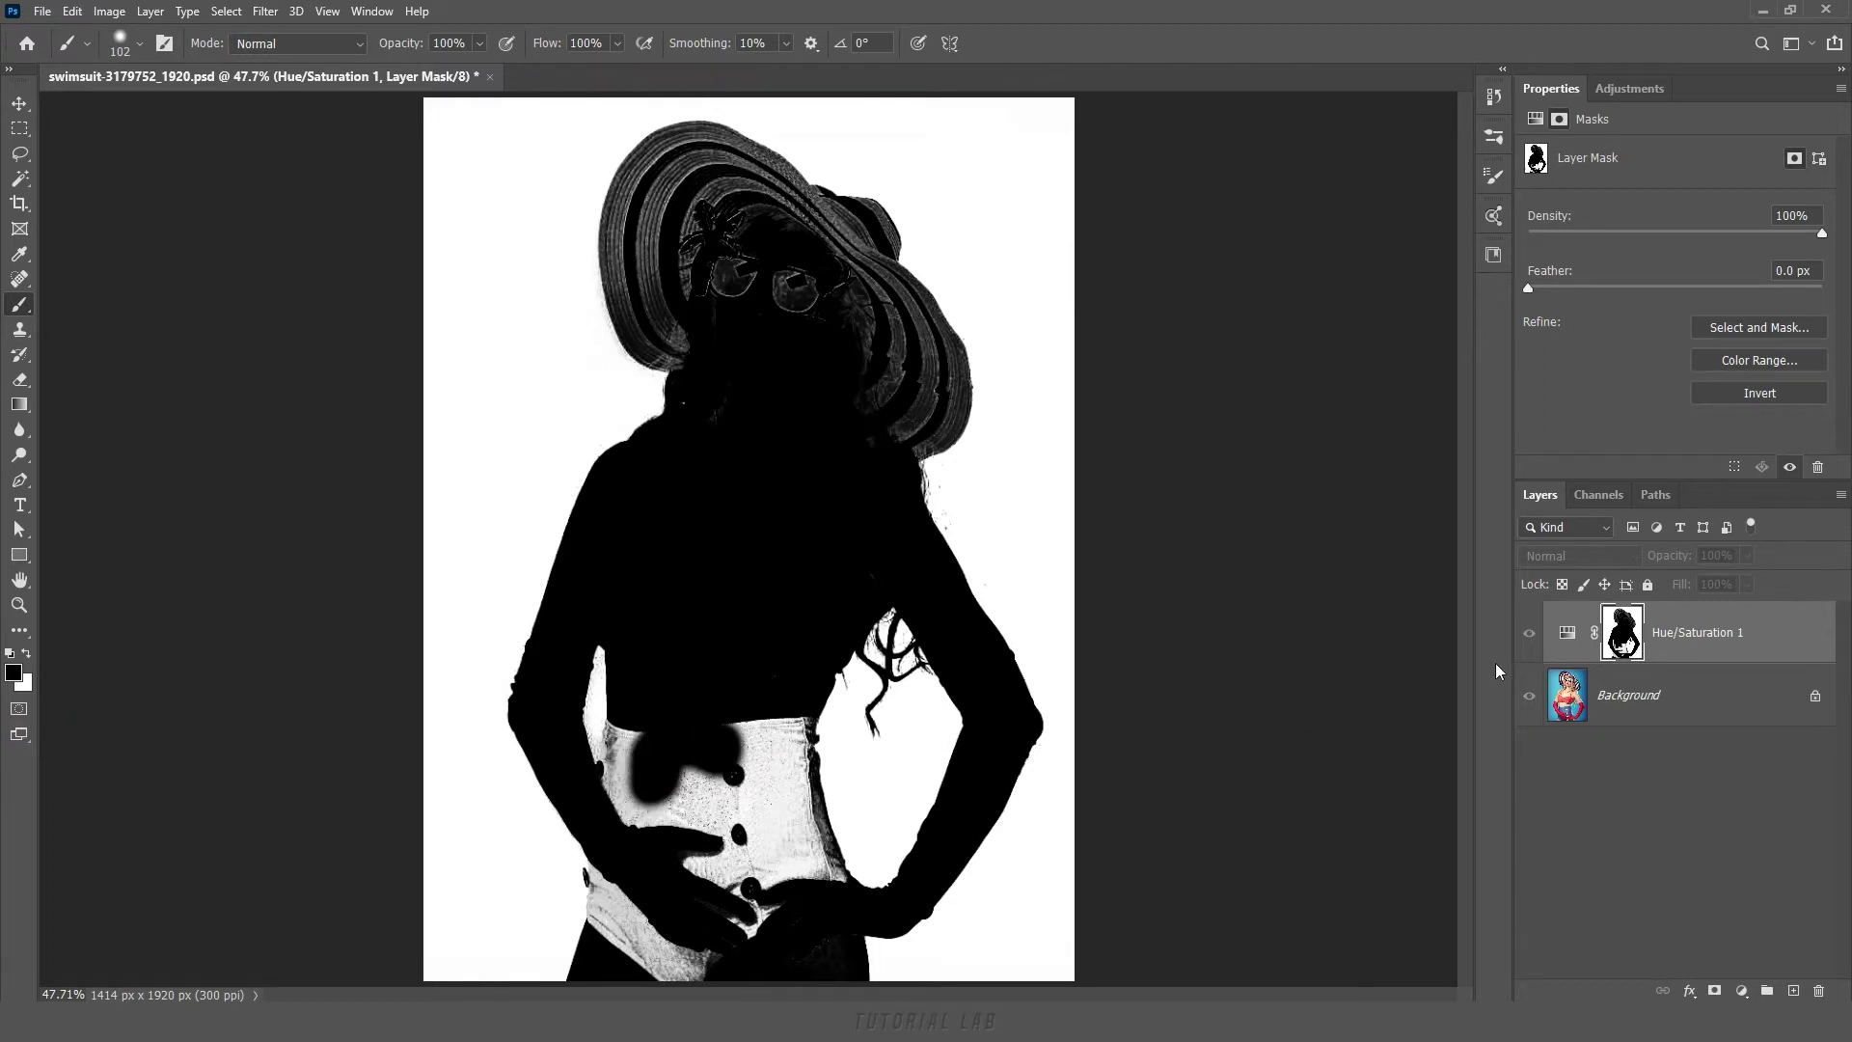
pyautogui.keyDown('alt'); pyautogui.click(1625, 644); pyautogui.keyUp('alt')
pyautogui.press('[')
pyautogui.press('[')
pyautogui.press('[')
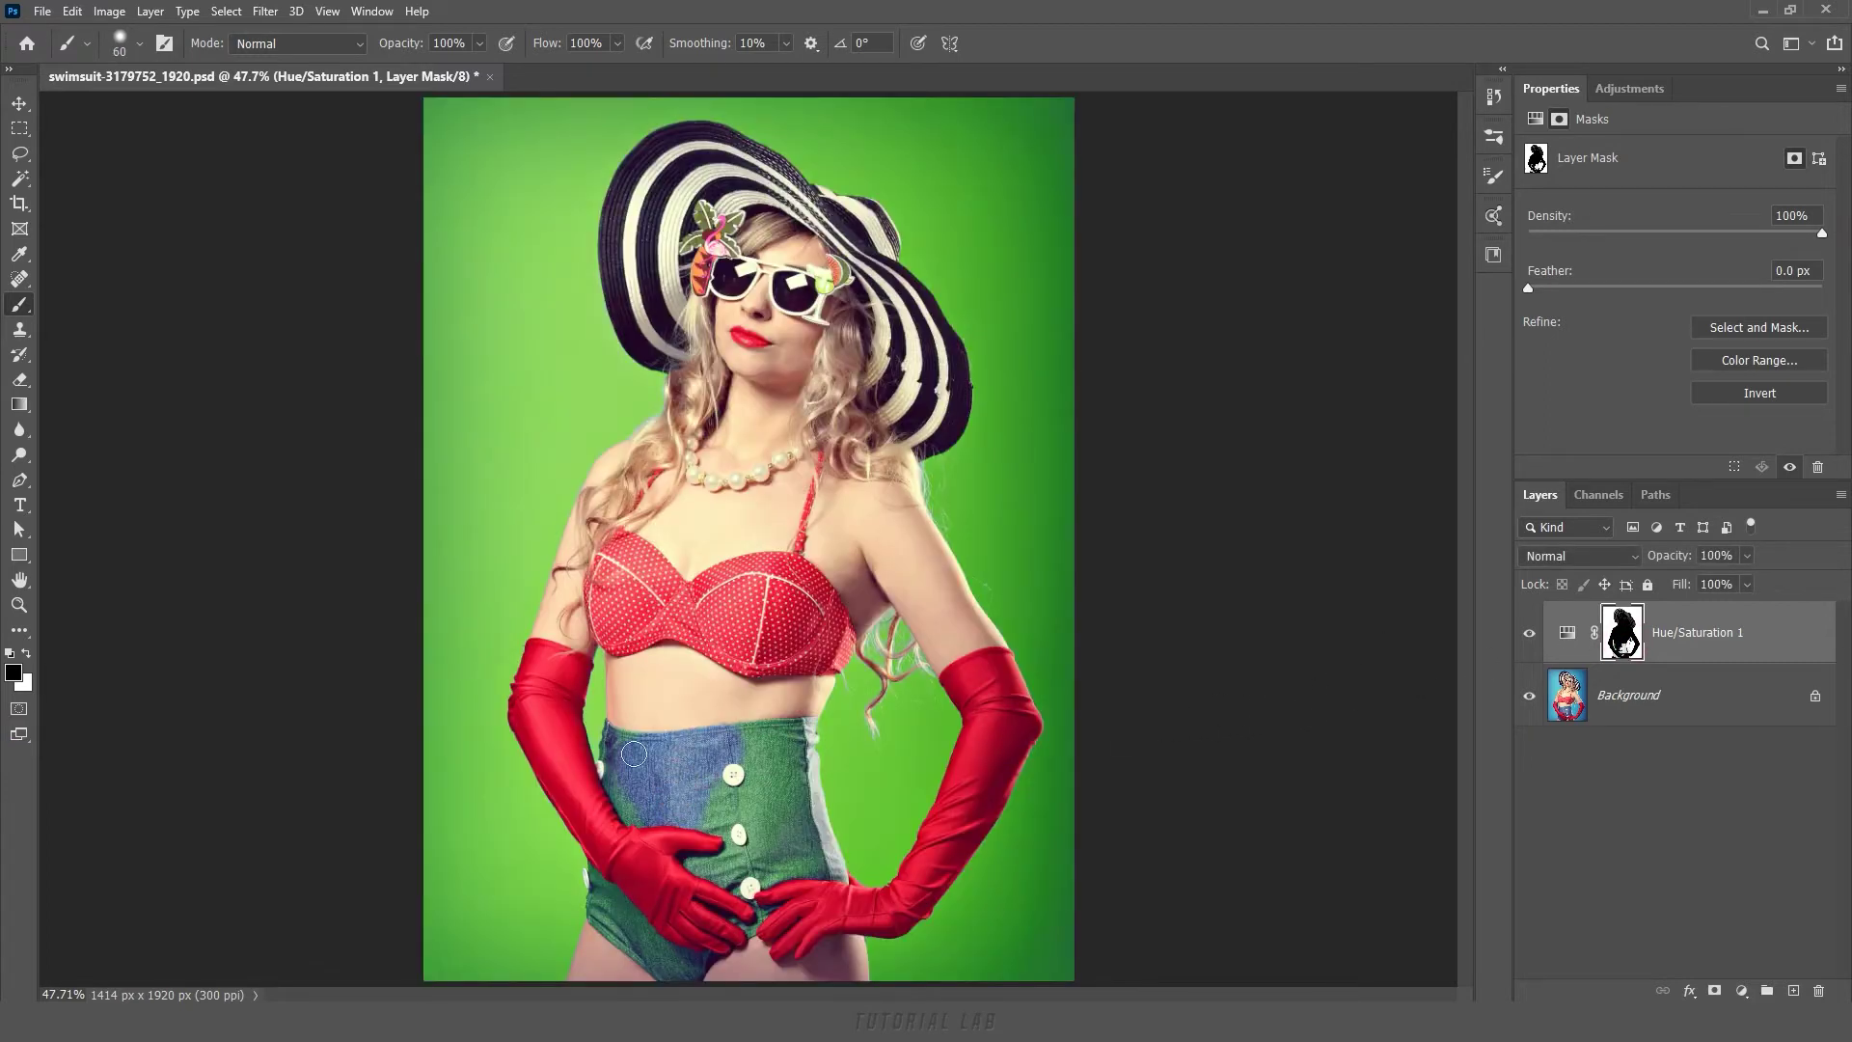
pyautogui.moveTo(603, 890); pyautogui.dragTo(762, 820)
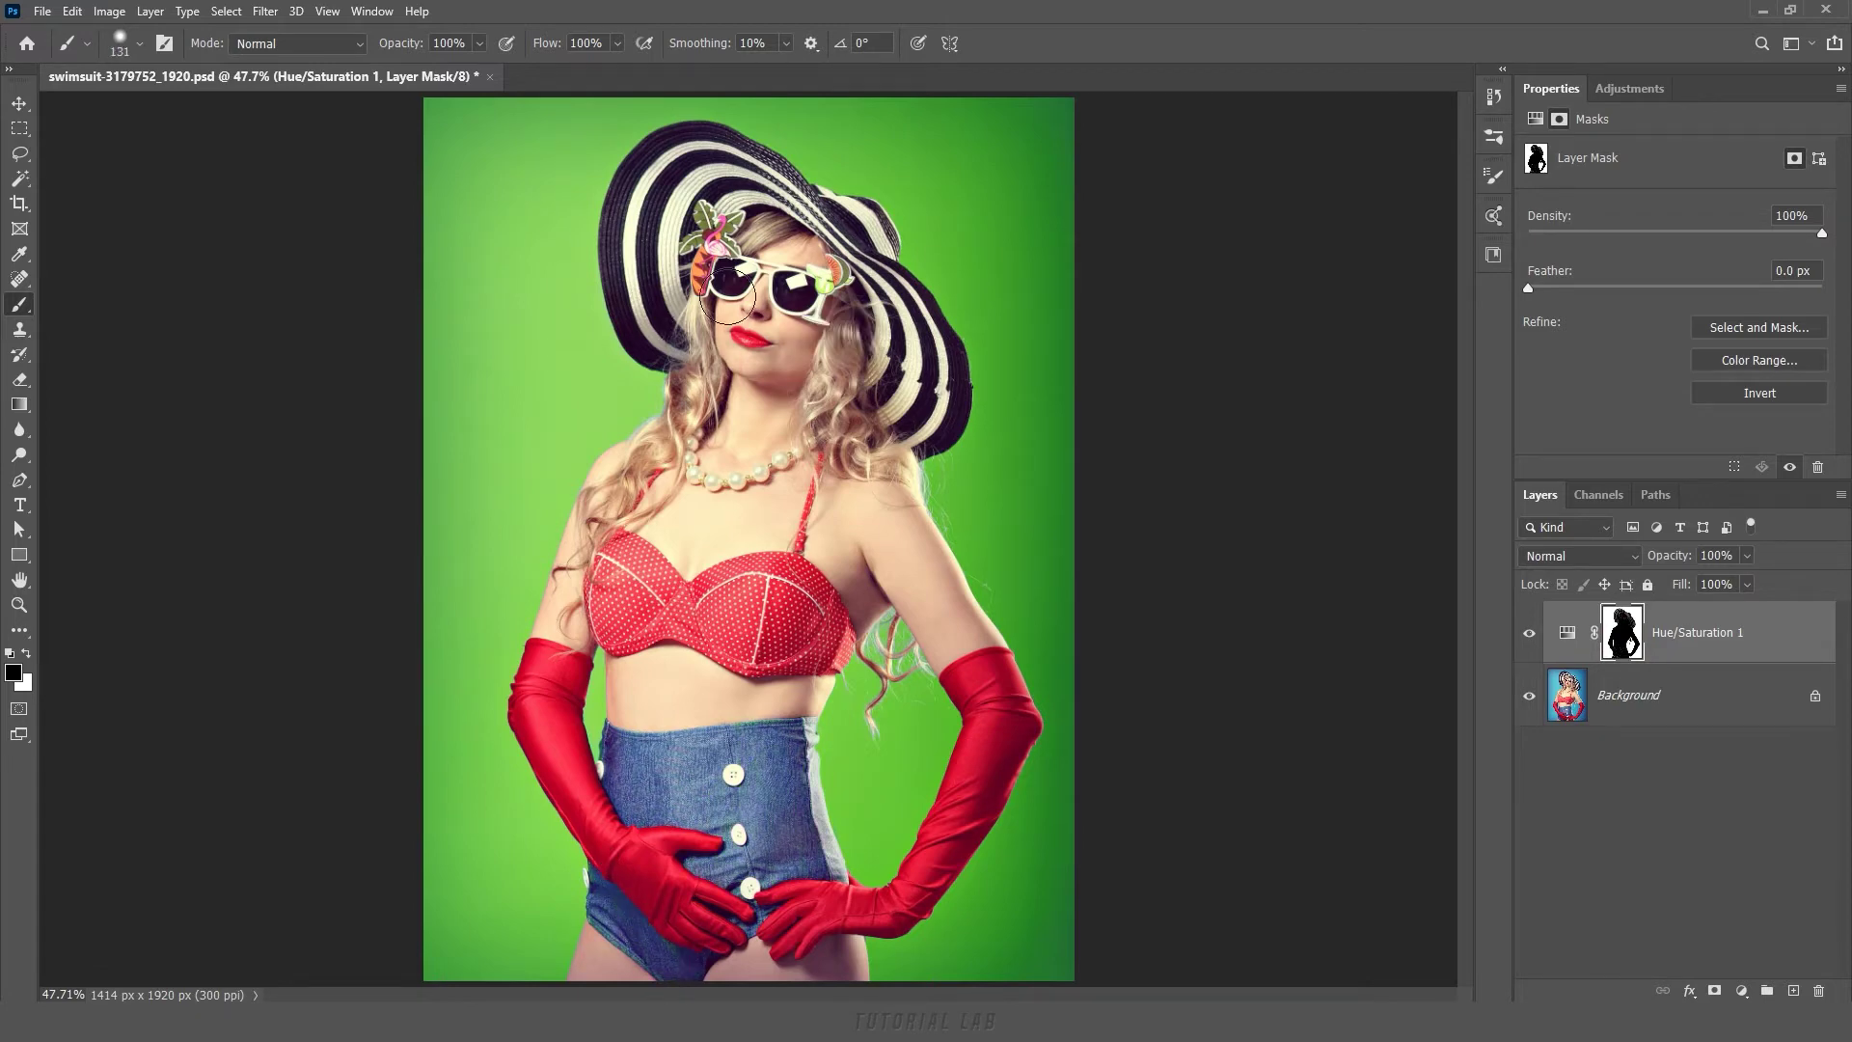
pyautogui.keyDown('alt'); pyautogui.click(1628, 649); pyautogui.keyUp('alt')
pyautogui.moveTo(811, 719); pyautogui.dragTo(621, 950)
pyautogui.press('[')
pyautogui.press('[')
pyautogui.press('[')
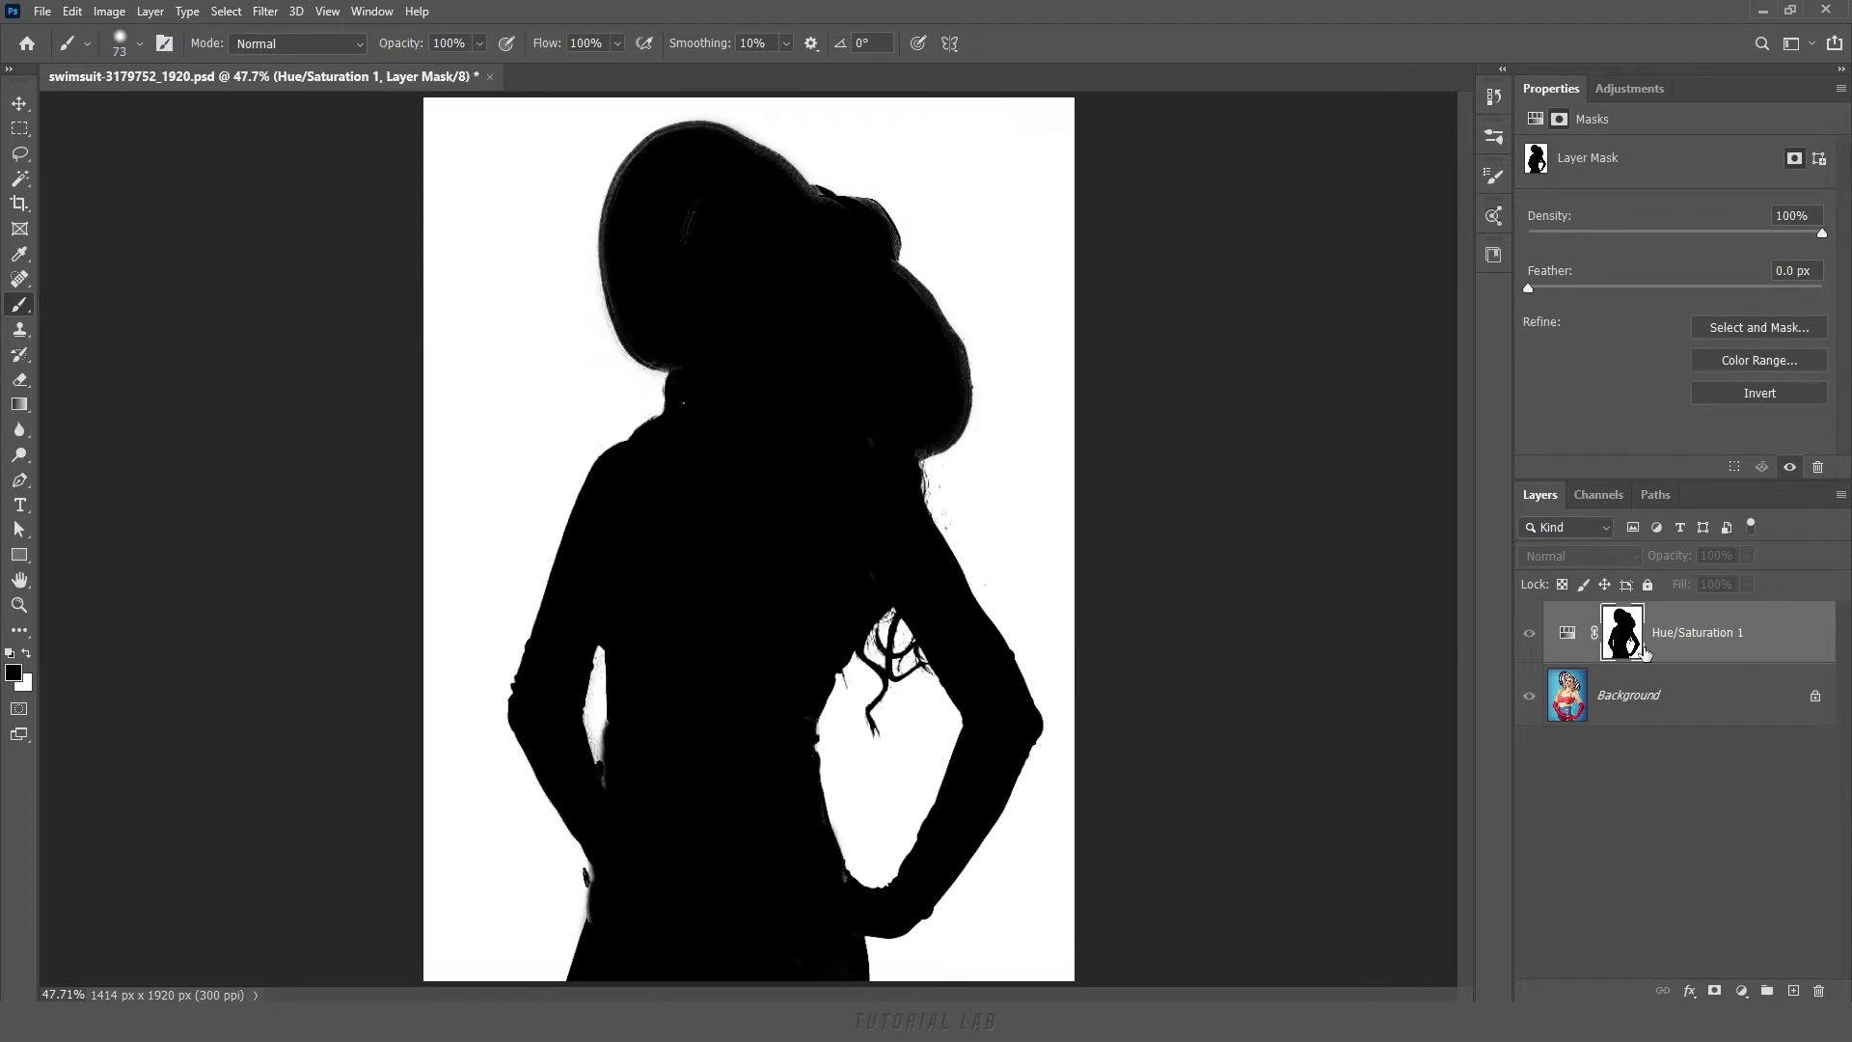
pyautogui.keyDown('alt'); pyautogui.click(1630, 646); pyautogui.keyUp('alt')
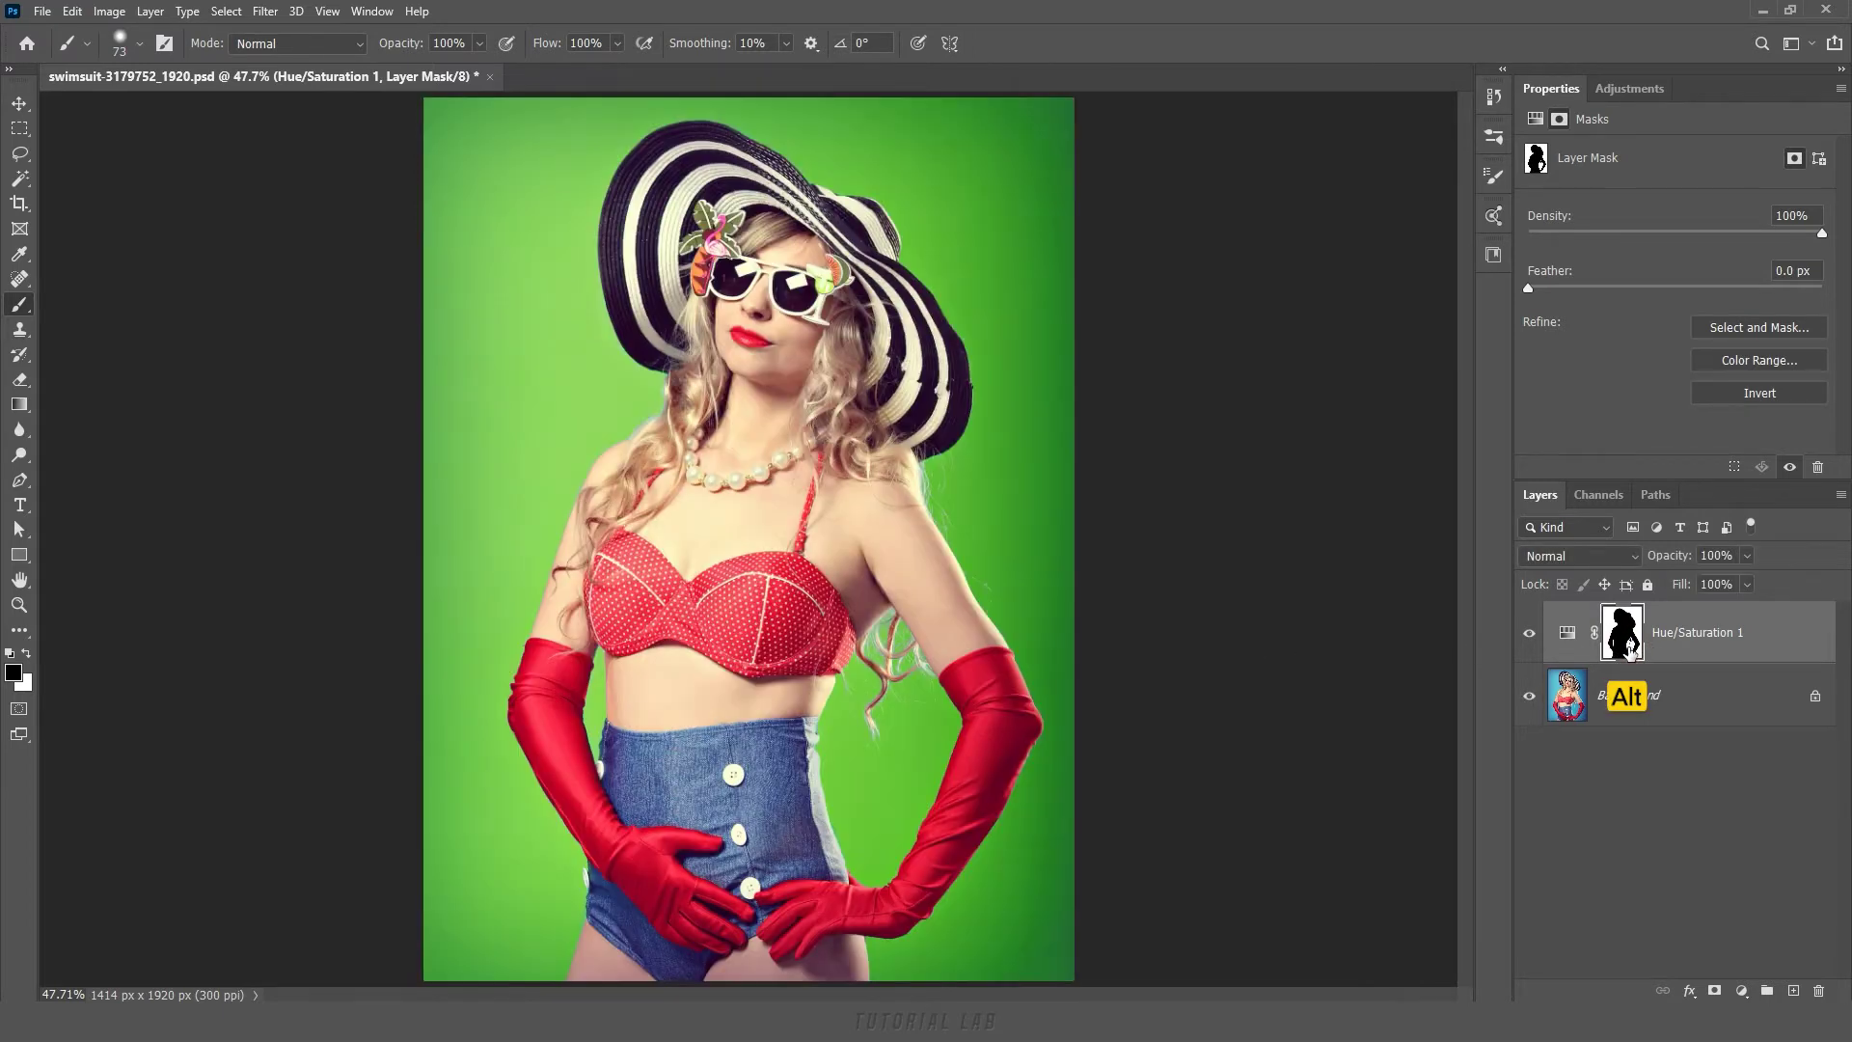
# Fine-tune the backdrop Hue to -103 and compare before and after.
pyautogui.click(1570, 642)
pyautogui.moveTo(1582, 229); pyautogui.dragTo(1574, 235)
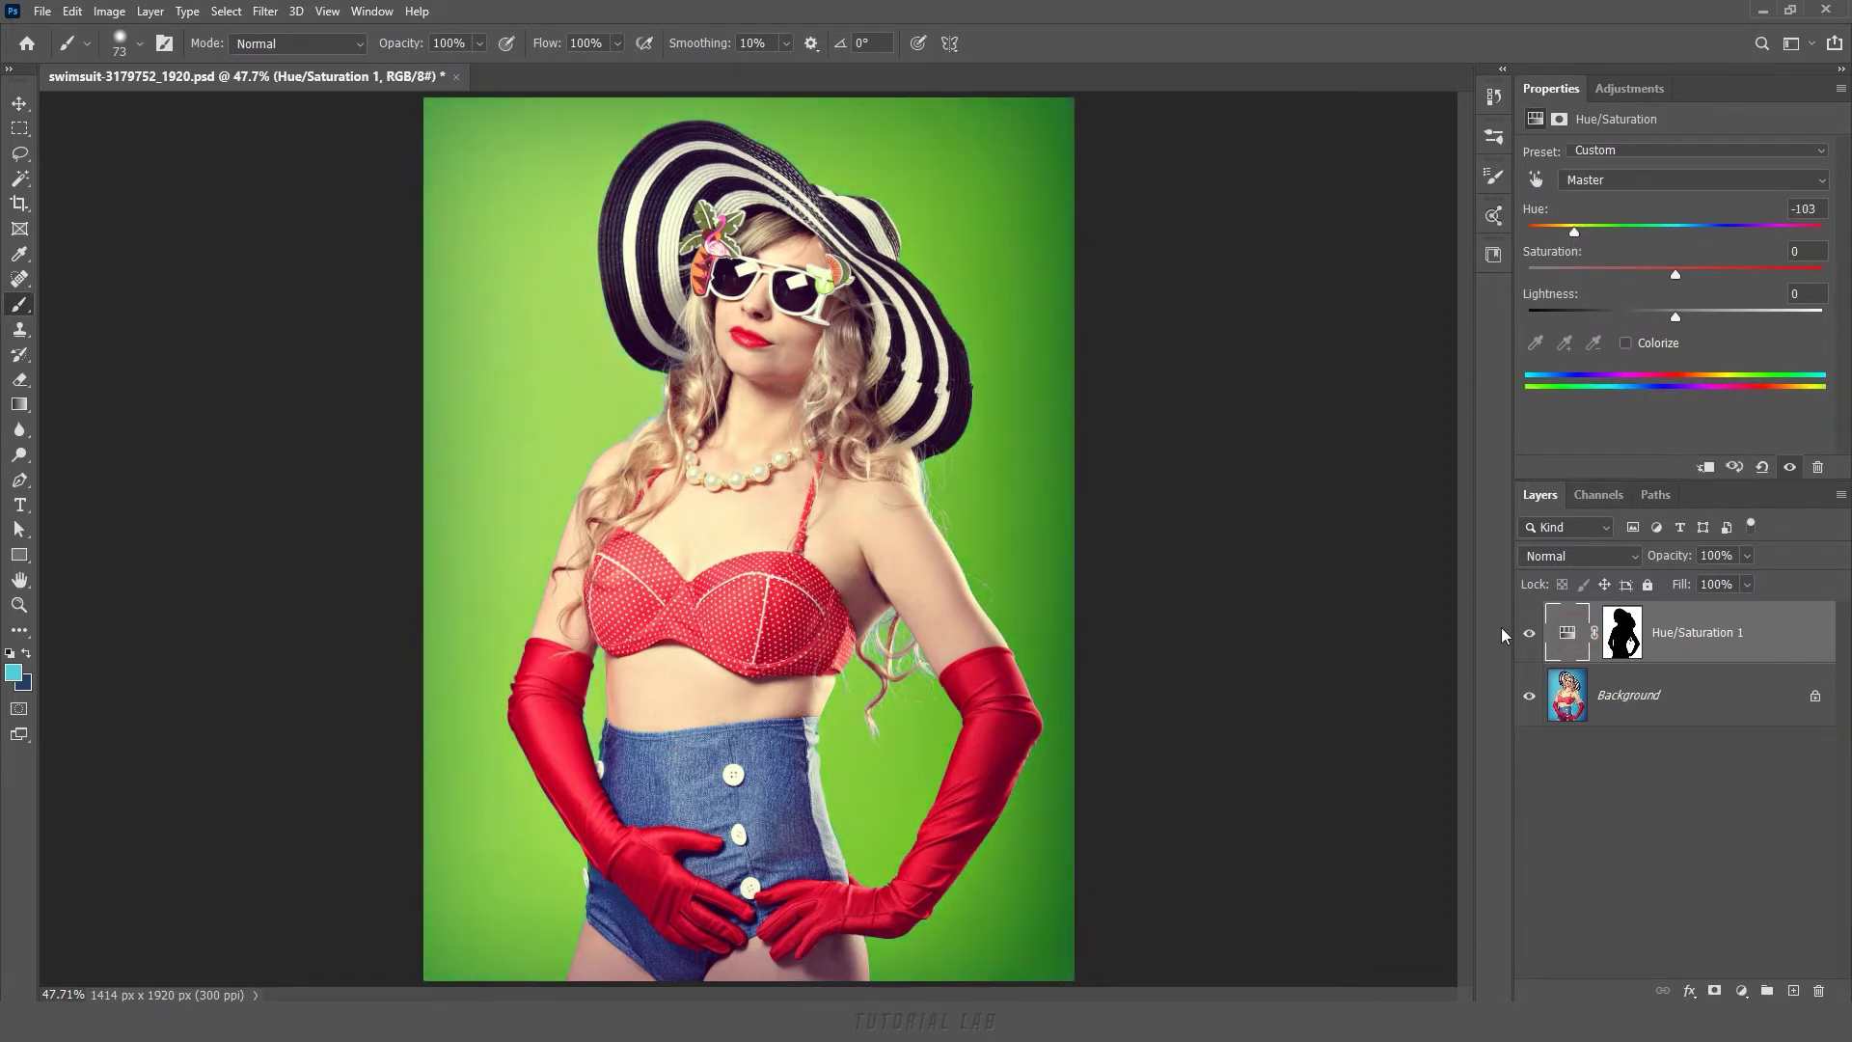
pyautogui.click(1531, 635)
pyautogui.click(1531, 635)
pyautogui.click(1530, 636)
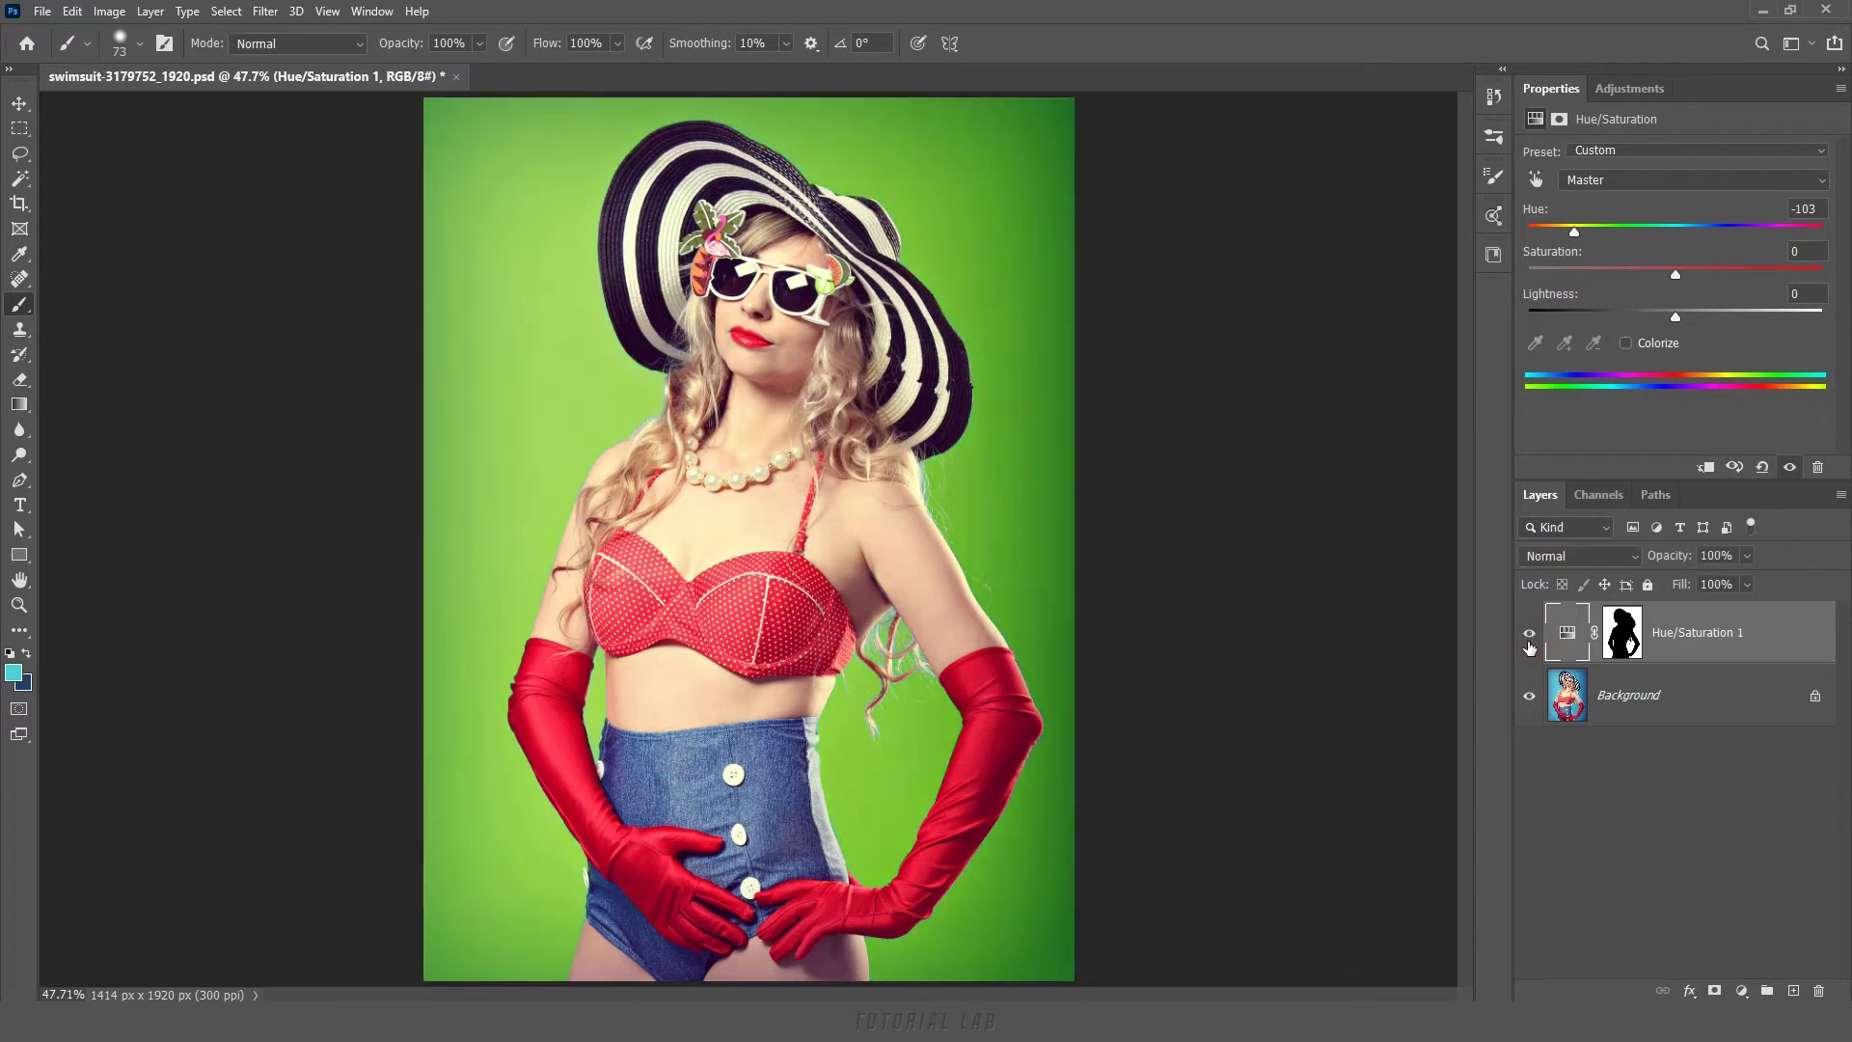
pyautogui.click(1684, 717)
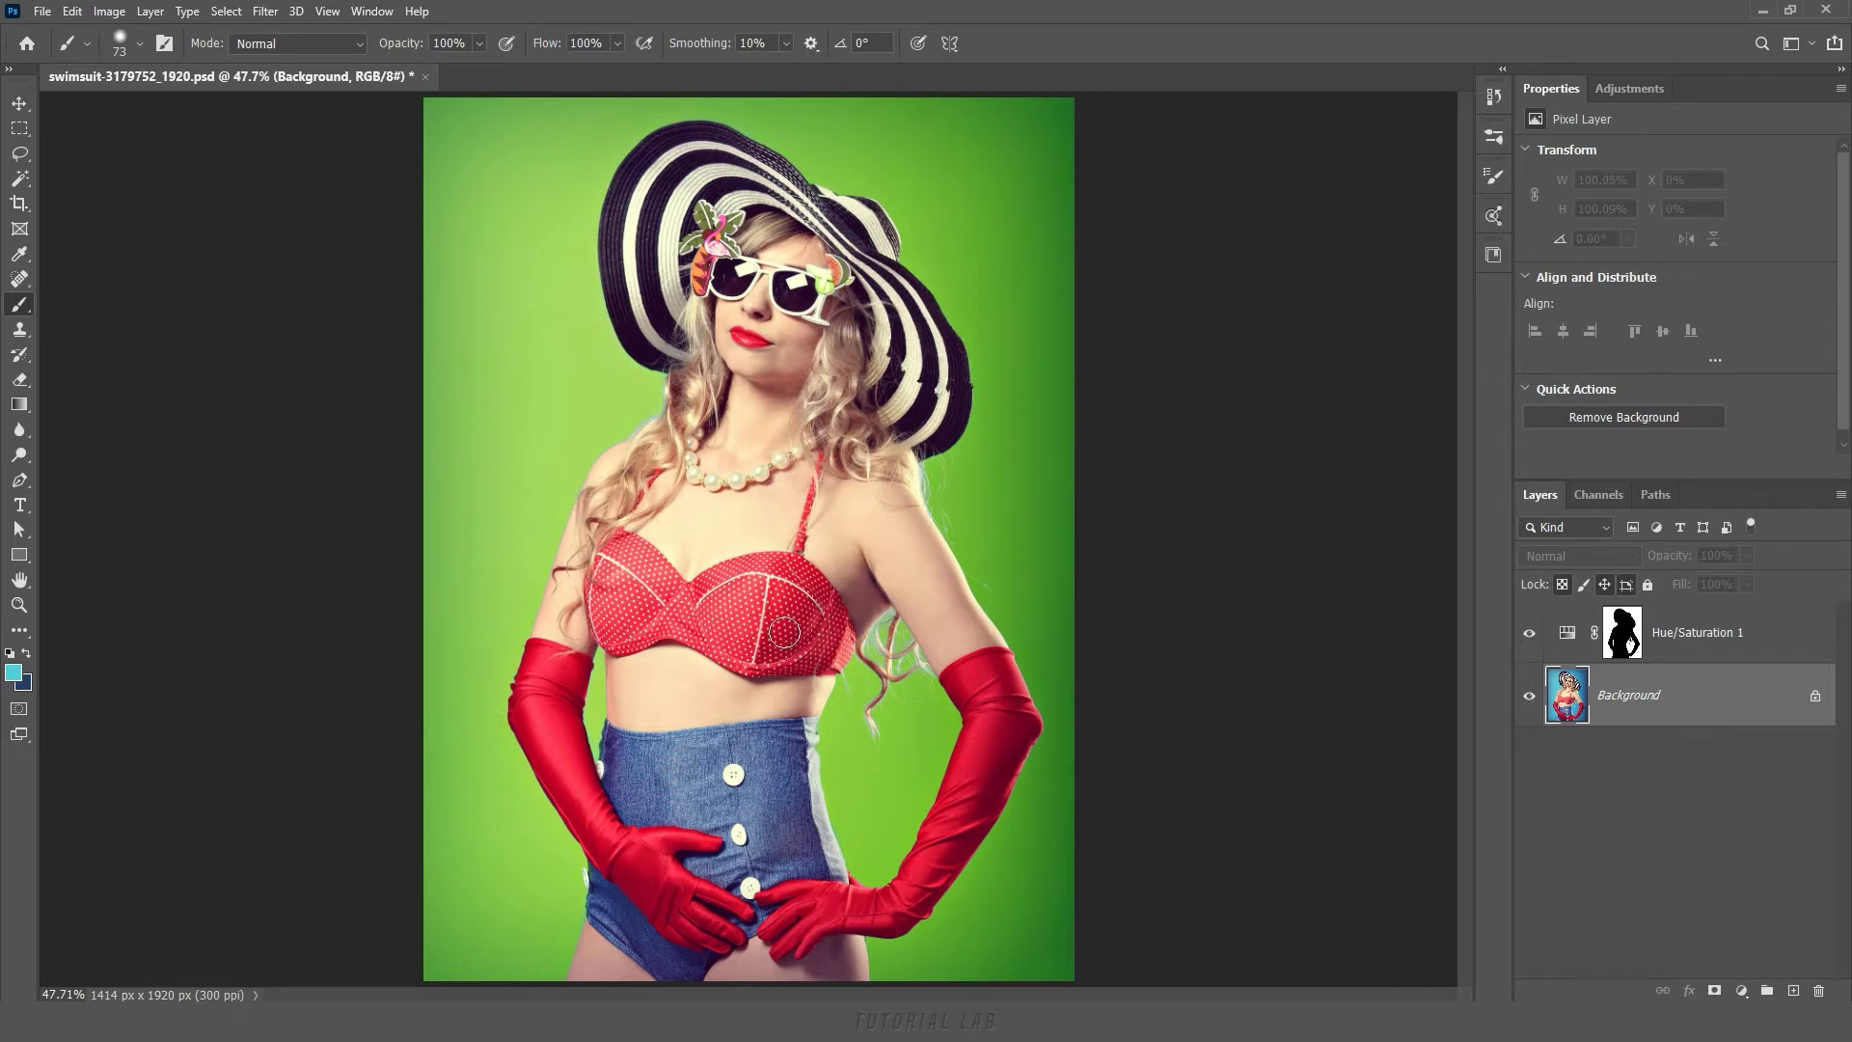
# Open Color Range and sample the red gloves and top, adding more glove tones.
pyautogui.click(225, 13)
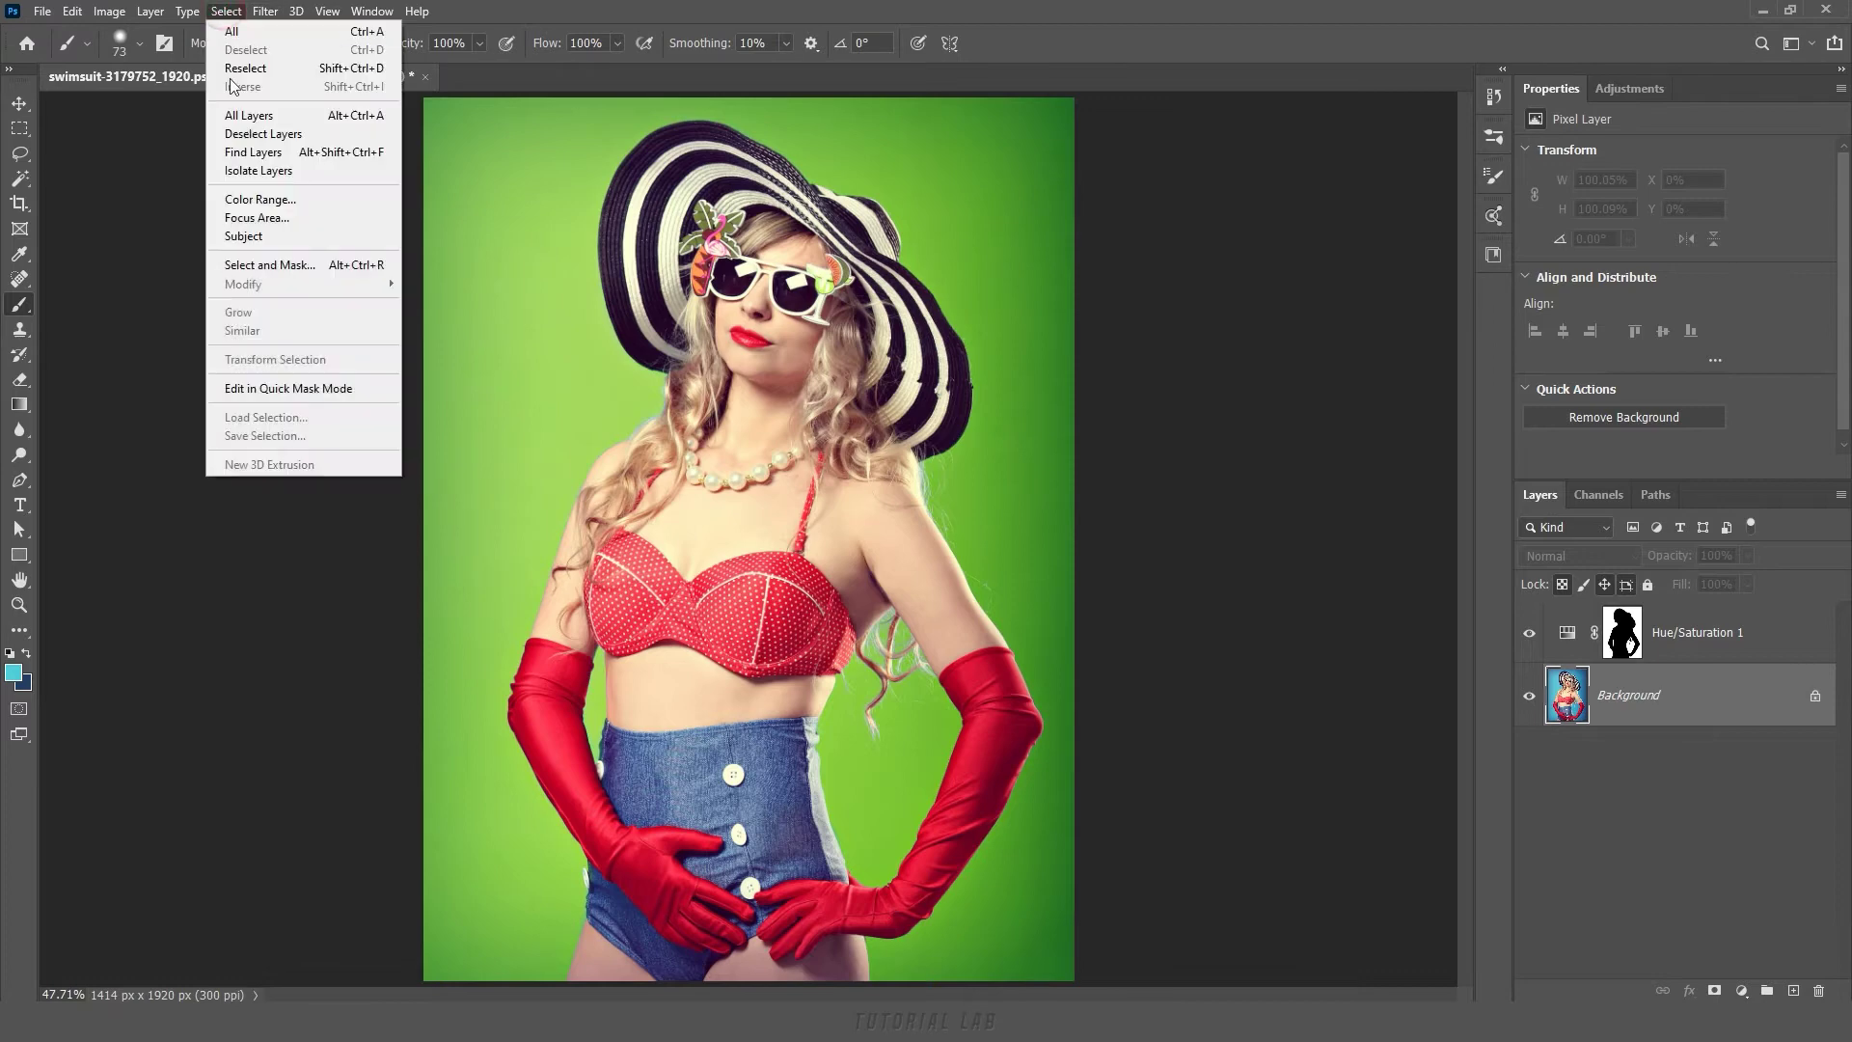
pyautogui.click(252, 199)
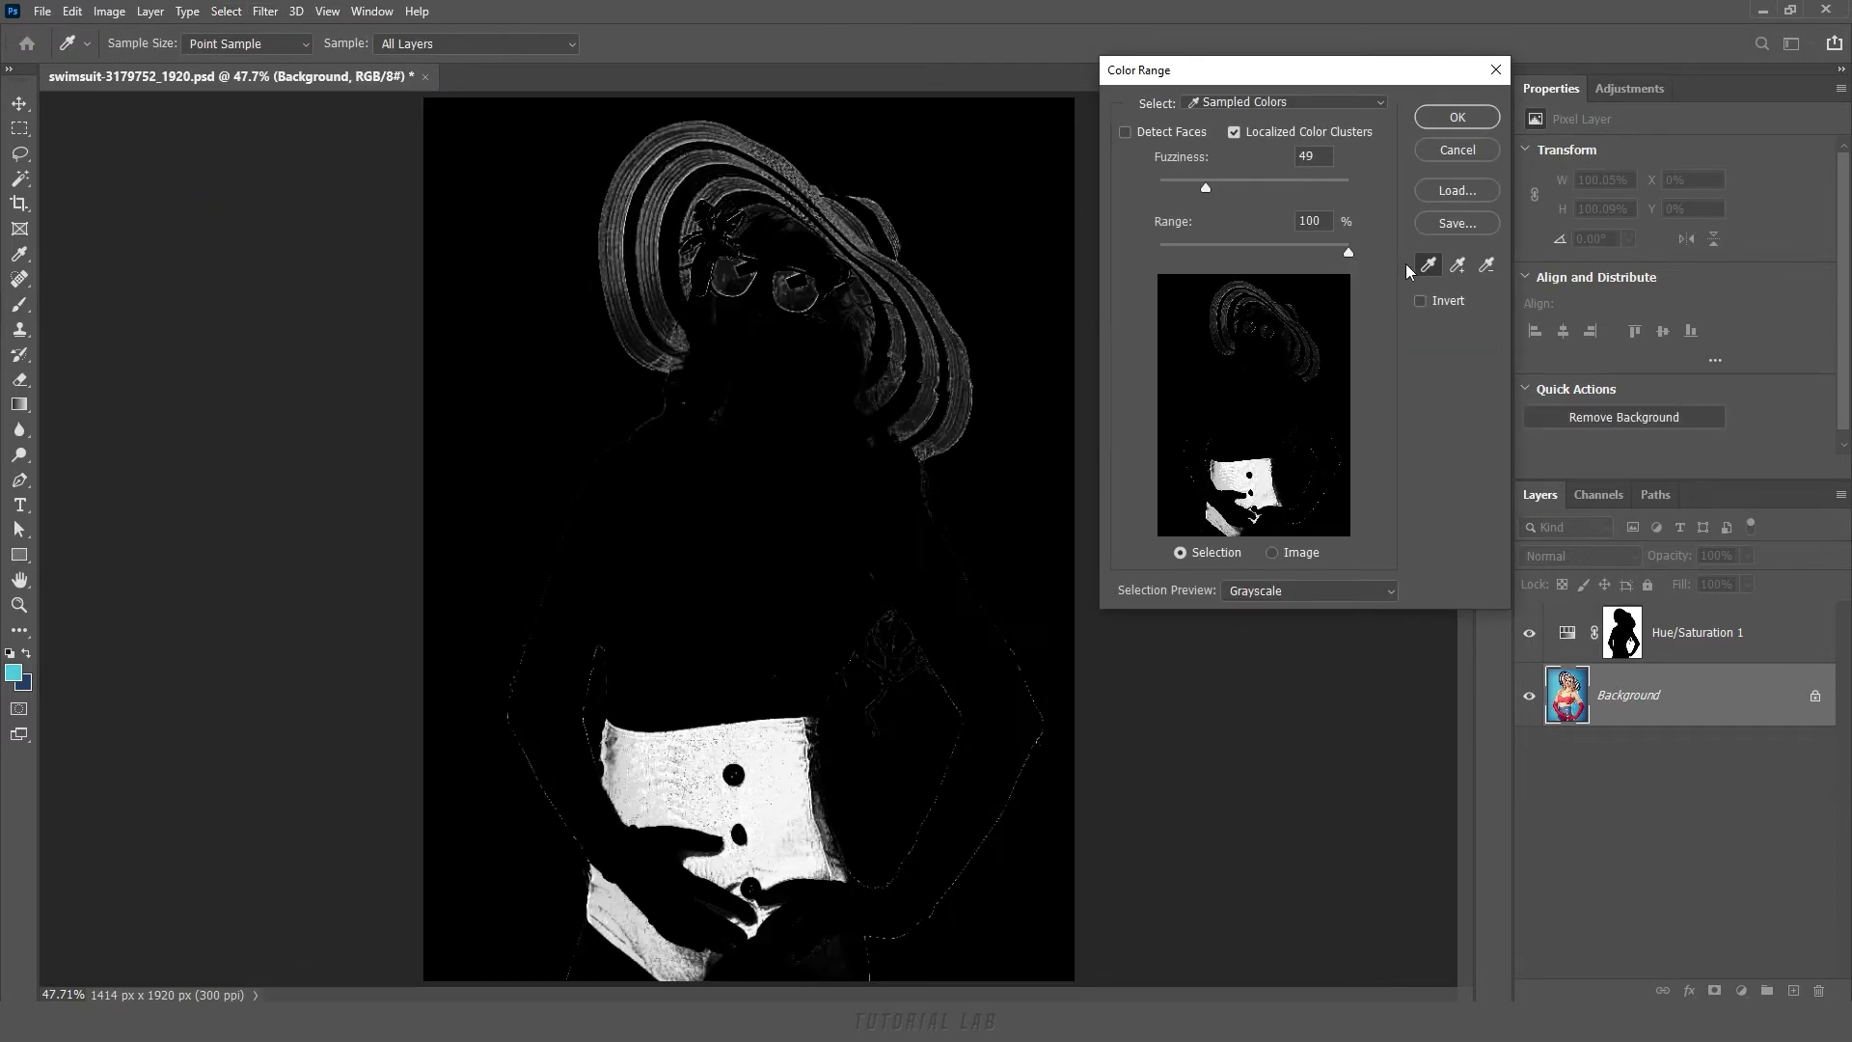
pyautogui.click(1274, 555)
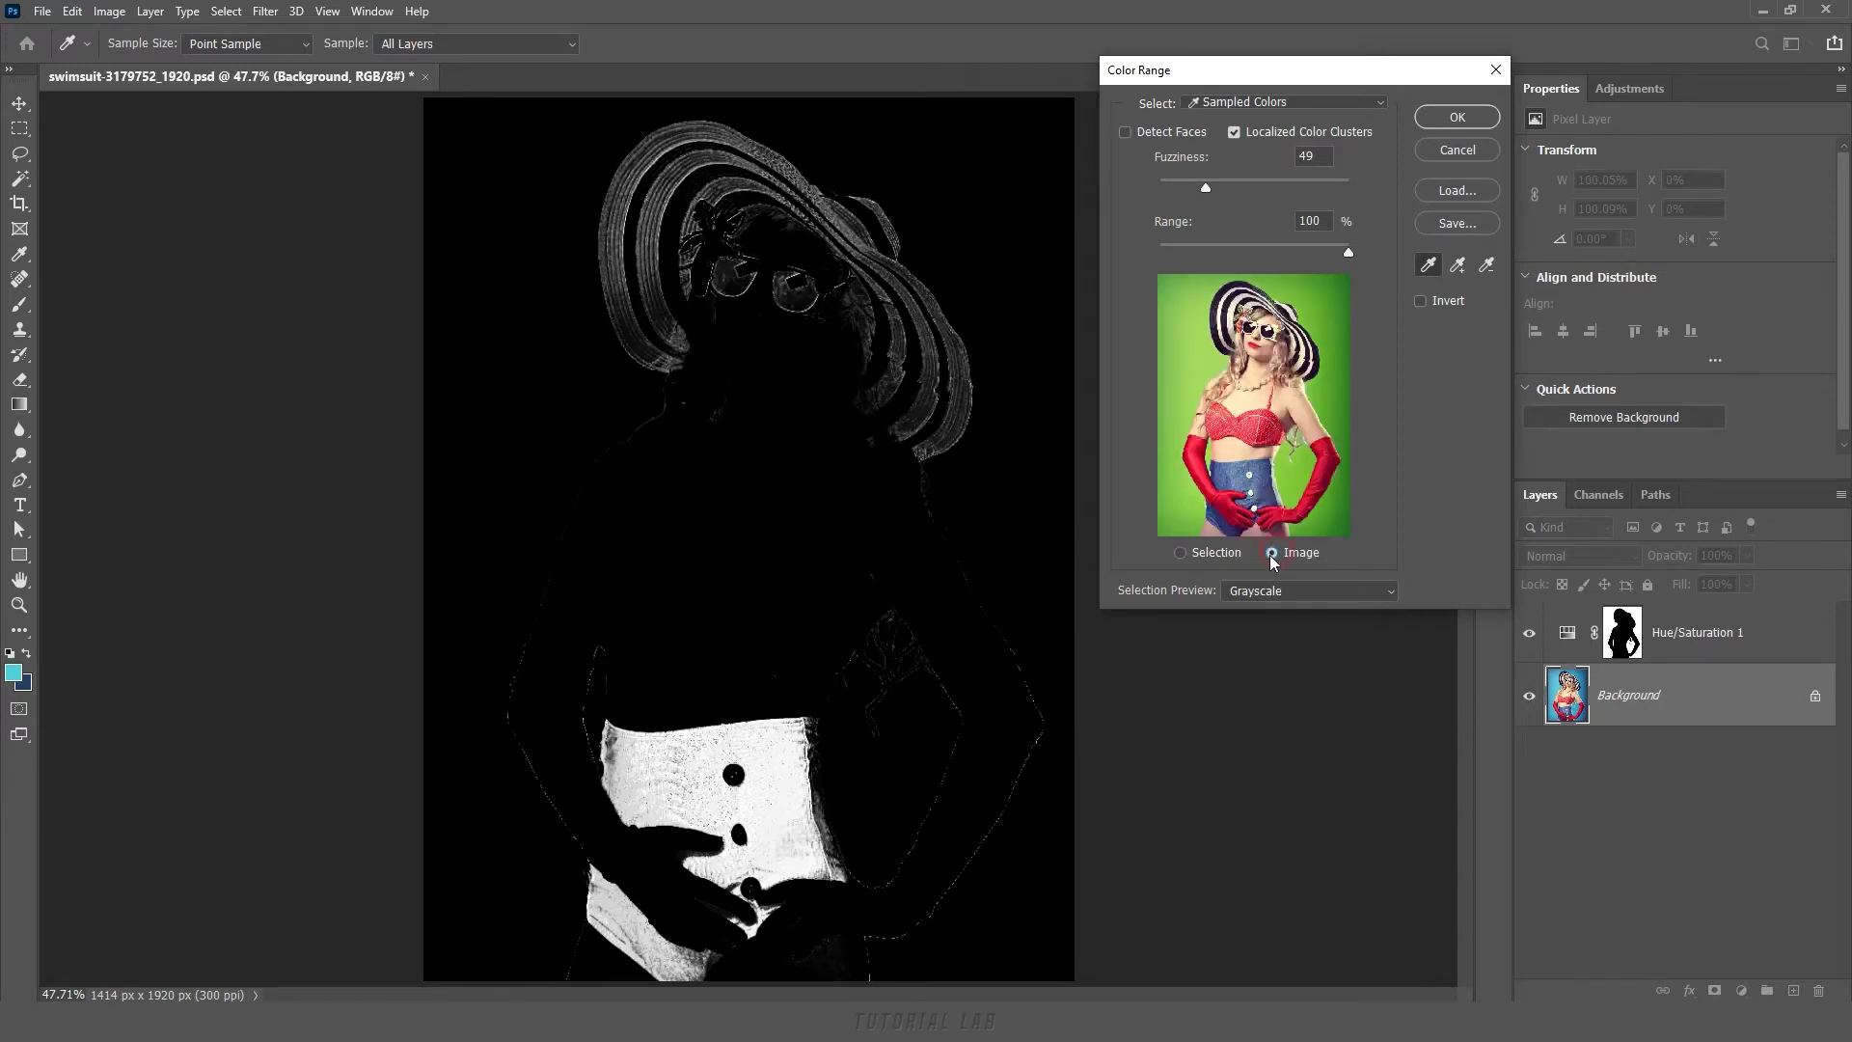
pyautogui.click(1201, 462)
pyautogui.click(1459, 267)
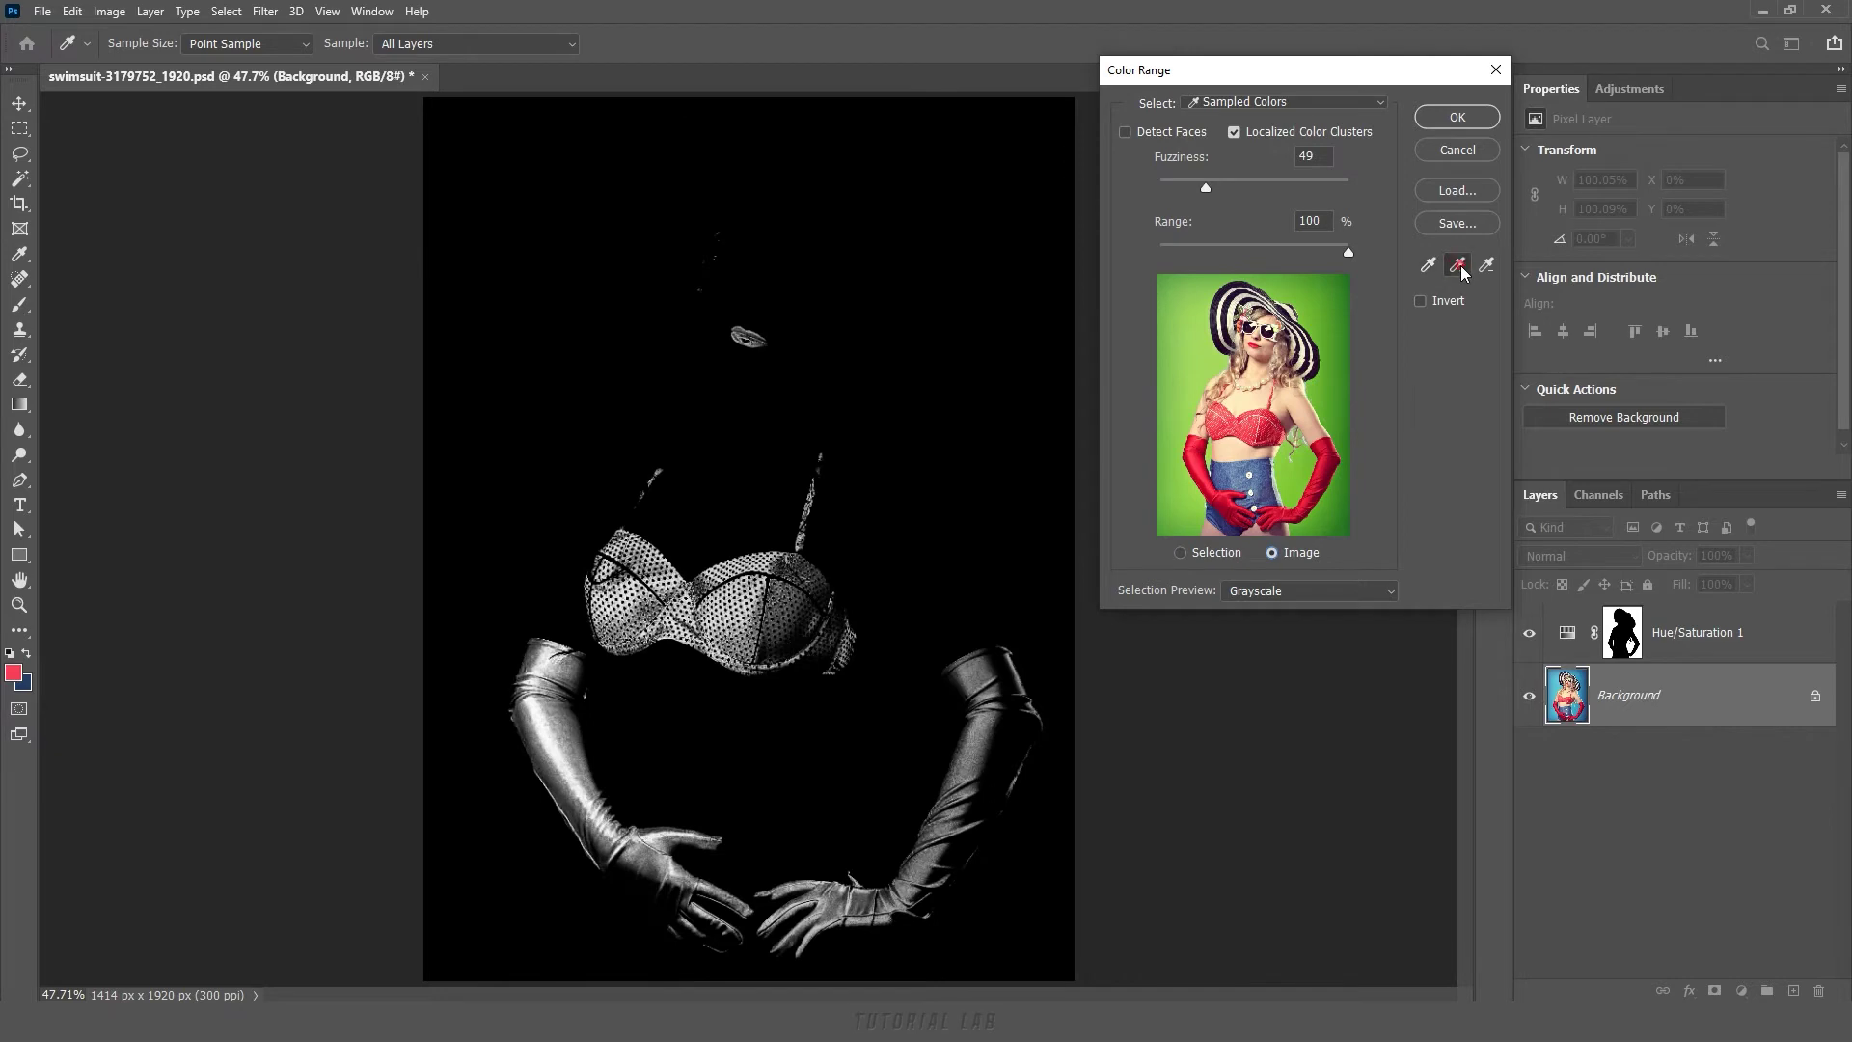
pyautogui.moveTo(550, 668)
pyautogui.mouseDown()
pyautogui.moveTo(599, 827)
pyautogui.moveTo(1007, 678)
pyautogui.moveTo(968, 851)
pyautogui.moveTo(915, 898)
pyautogui.moveTo(629, 853)
pyautogui.moveTo(999, 799)
pyautogui.mouseUp()
# Set Fuzziness to 36 and Range to 56%, then accept the selection.
pyautogui.moveTo(1200, 184); pyautogui.dragTo(1191, 191)
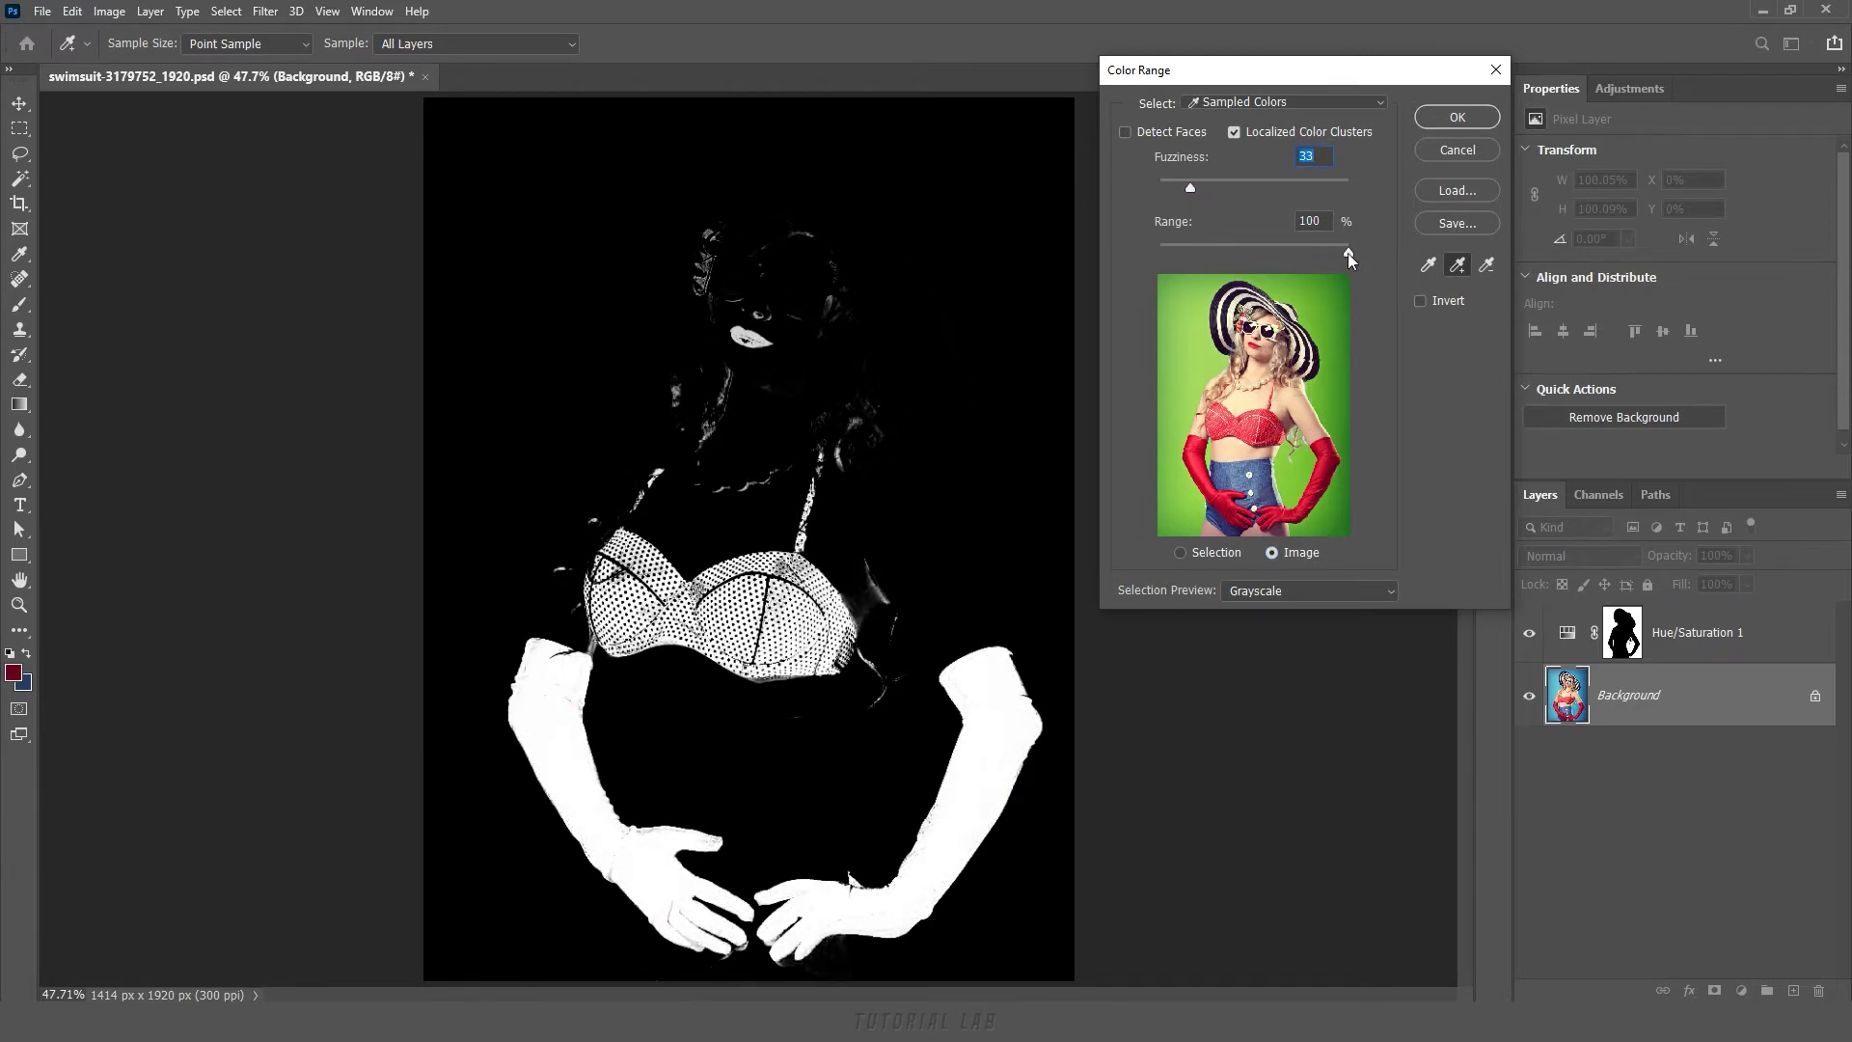
pyautogui.moveTo(1303, 254); pyautogui.dragTo(1276, 254)
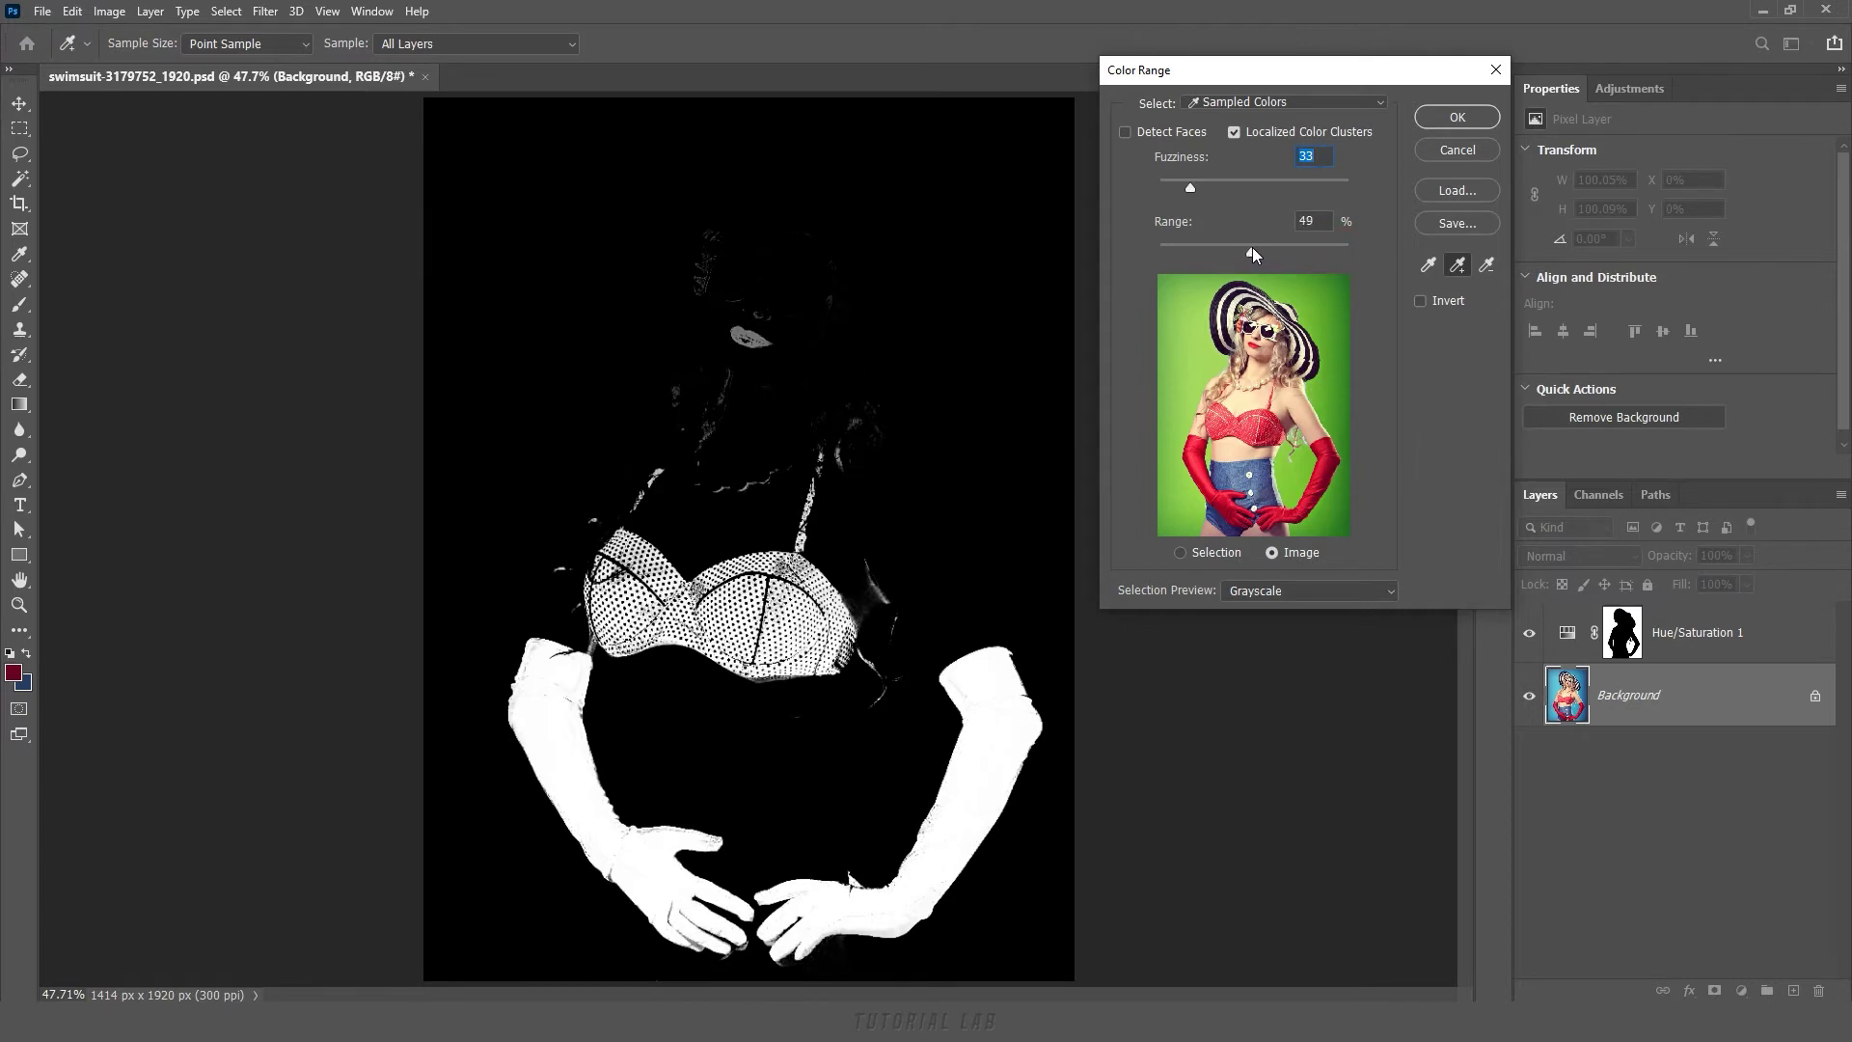
pyautogui.moveTo(1254, 249); pyautogui.dragTo(1279, 250)
pyautogui.moveTo(1190, 187); pyautogui.dragTo(1195, 191)
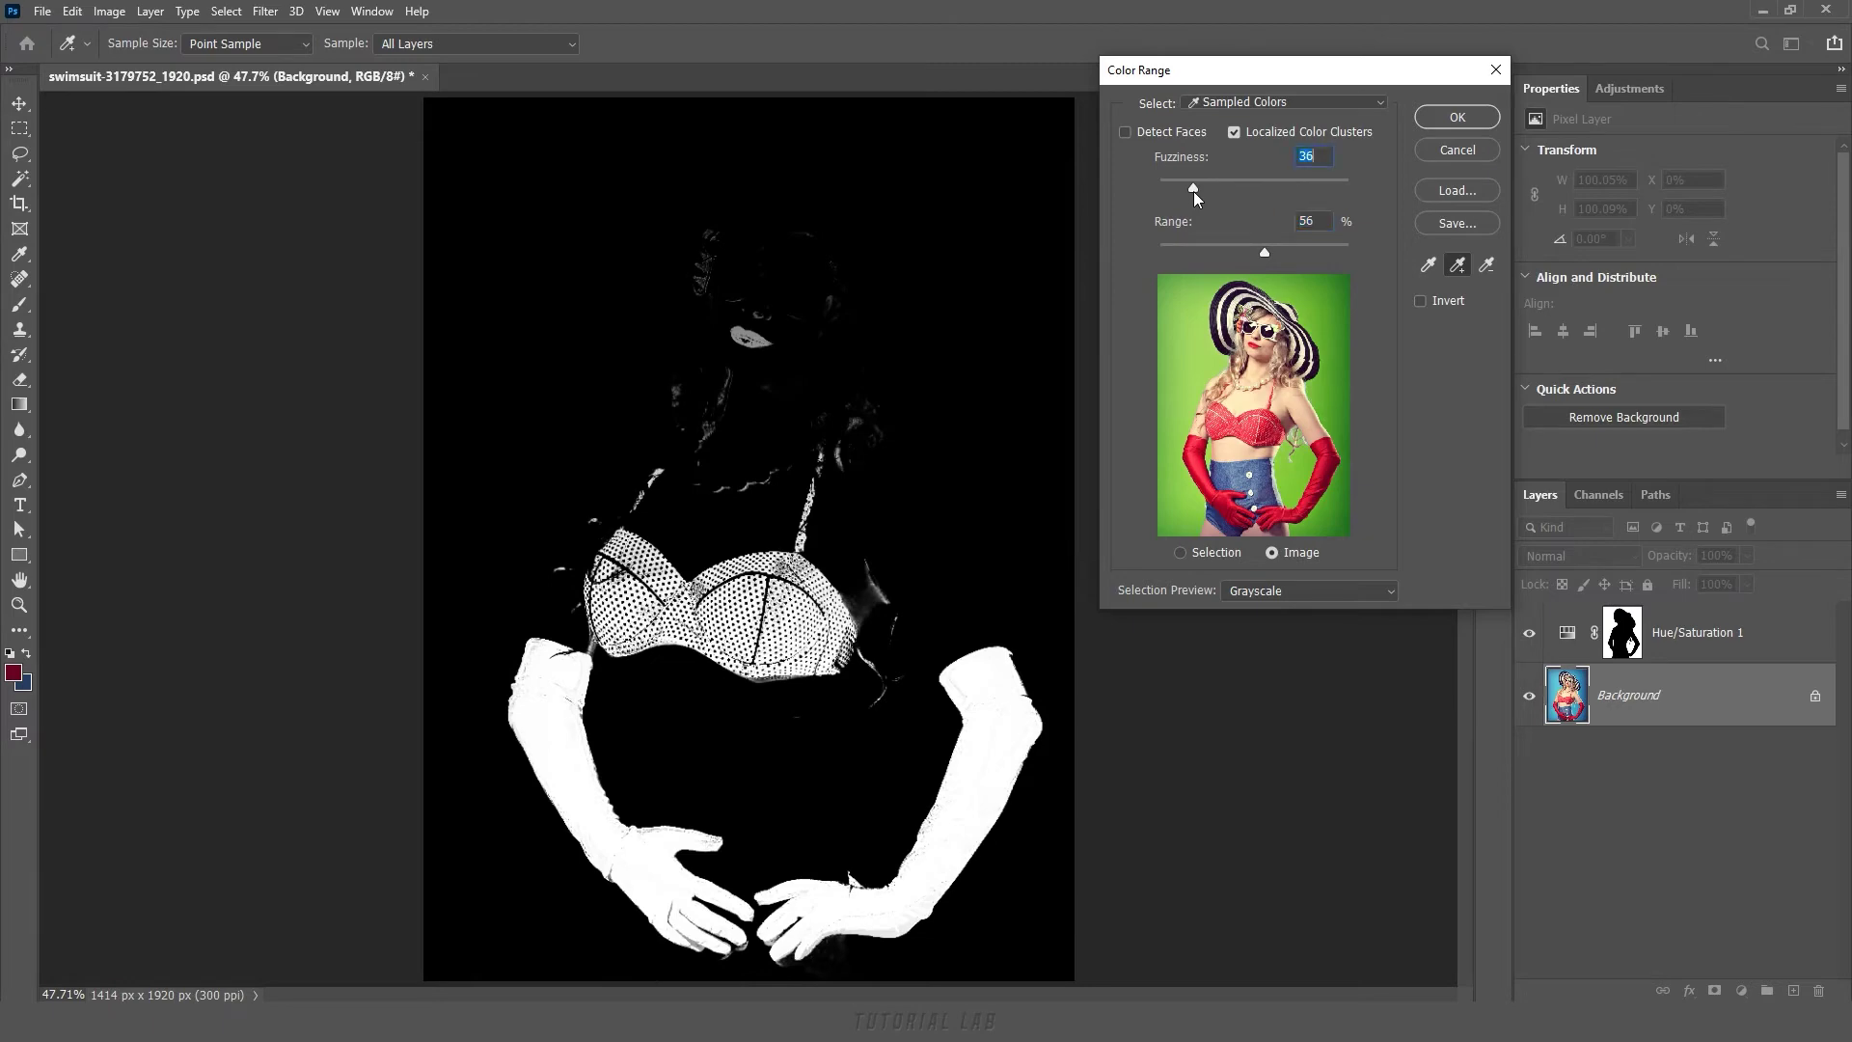
pyautogui.click(1453, 124)
# Add a Hue/Saturation layer at Hue -32 on the red garments and view its mask.
pyautogui.click(1741, 991)
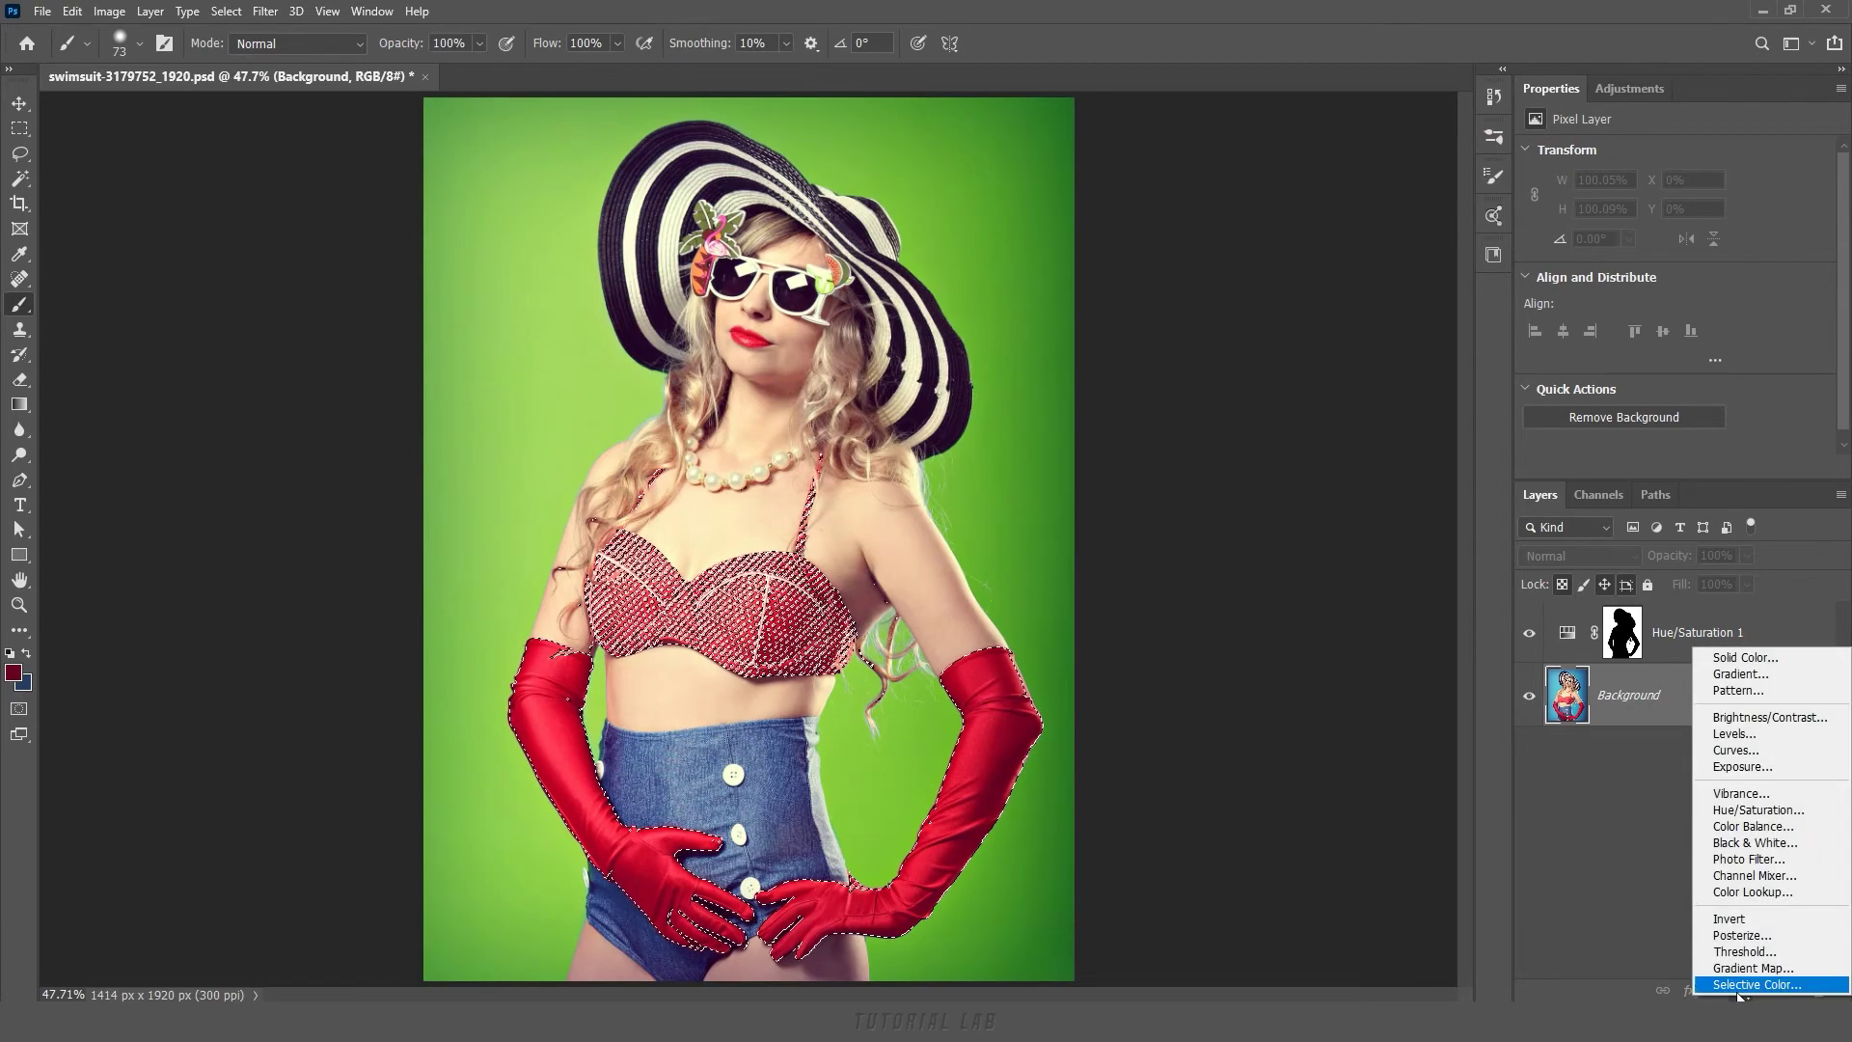
pyautogui.click(1762, 811)
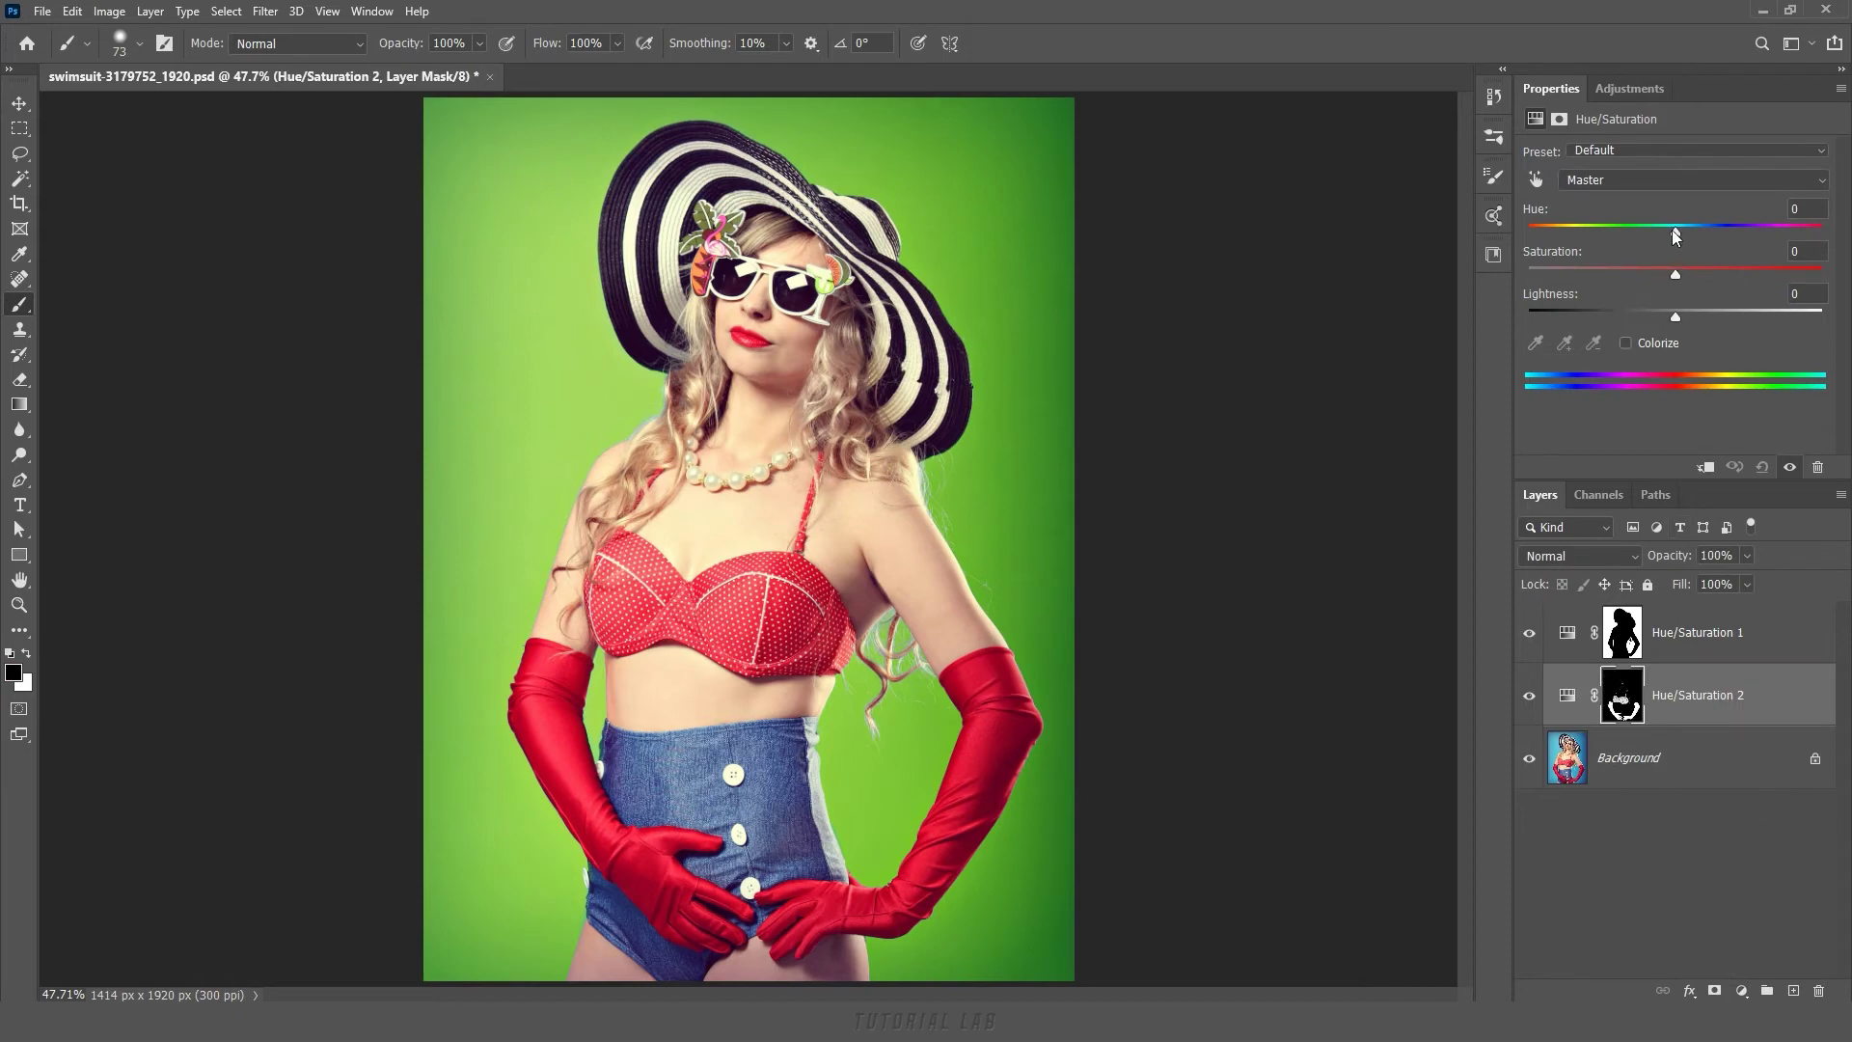
pyautogui.moveTo(1674, 233)
pyautogui.mouseDown()
pyautogui.moveTo(1601, 233)
pyautogui.moveTo(1626, 242)
pyautogui.mouseUp()
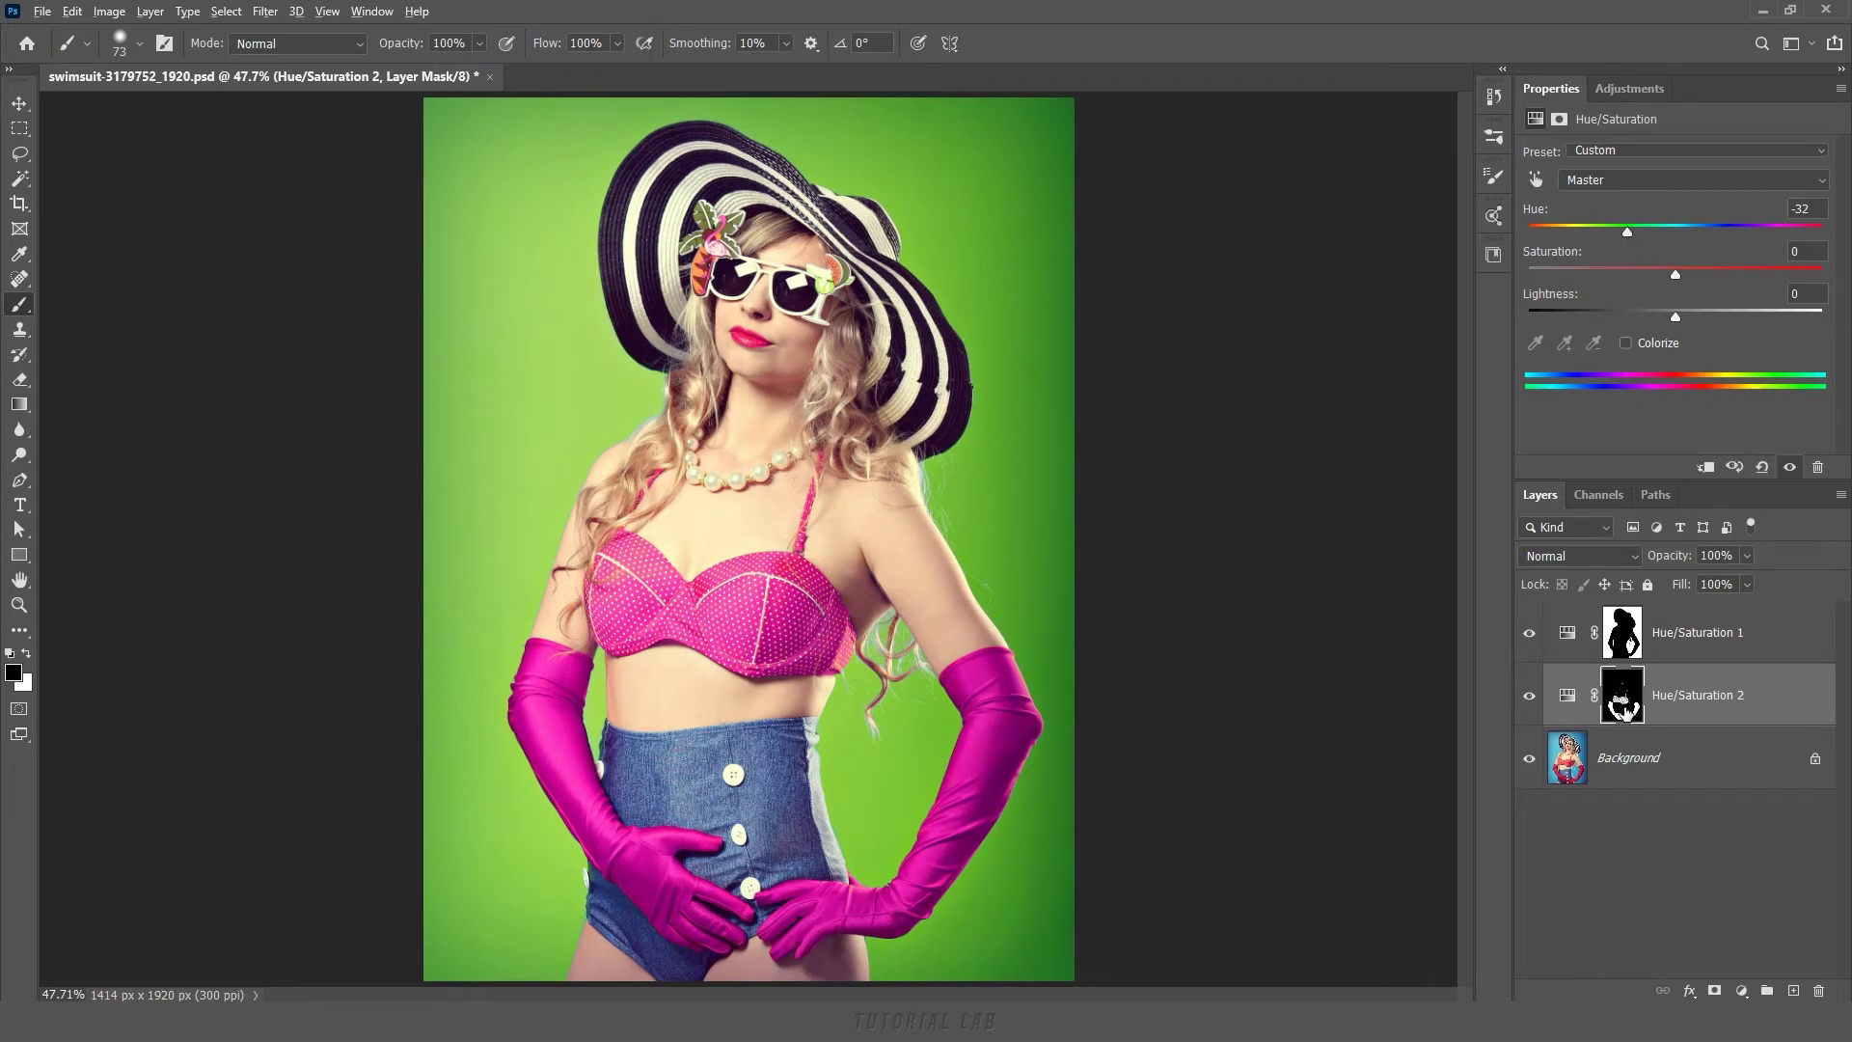
pyautogui.keyDown('alt'); pyautogui.click(1624, 714); pyautogui.keyUp('alt')
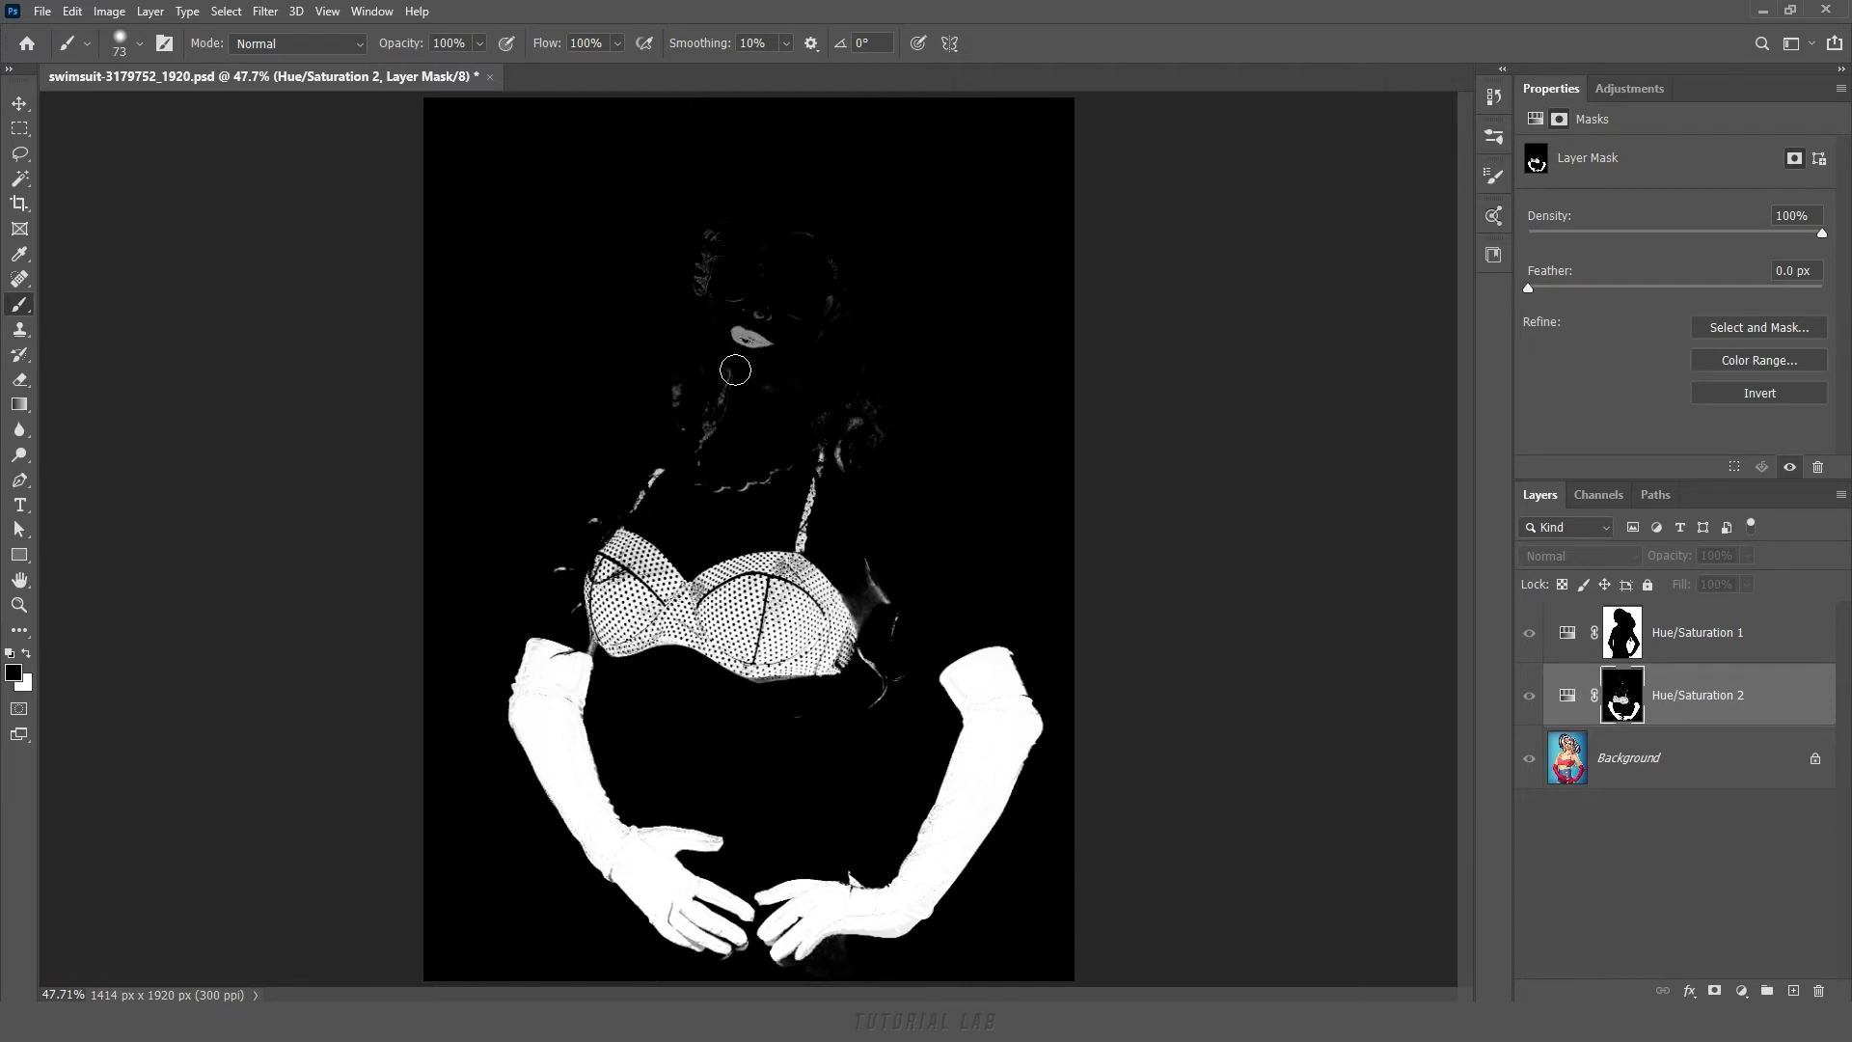
# Set the brush to Overlay mode with white foreground and display the pink adjustment's mask.
pyautogui.keyDown('alt'); pyautogui.click(1625, 714); pyautogui.keyUp('alt')
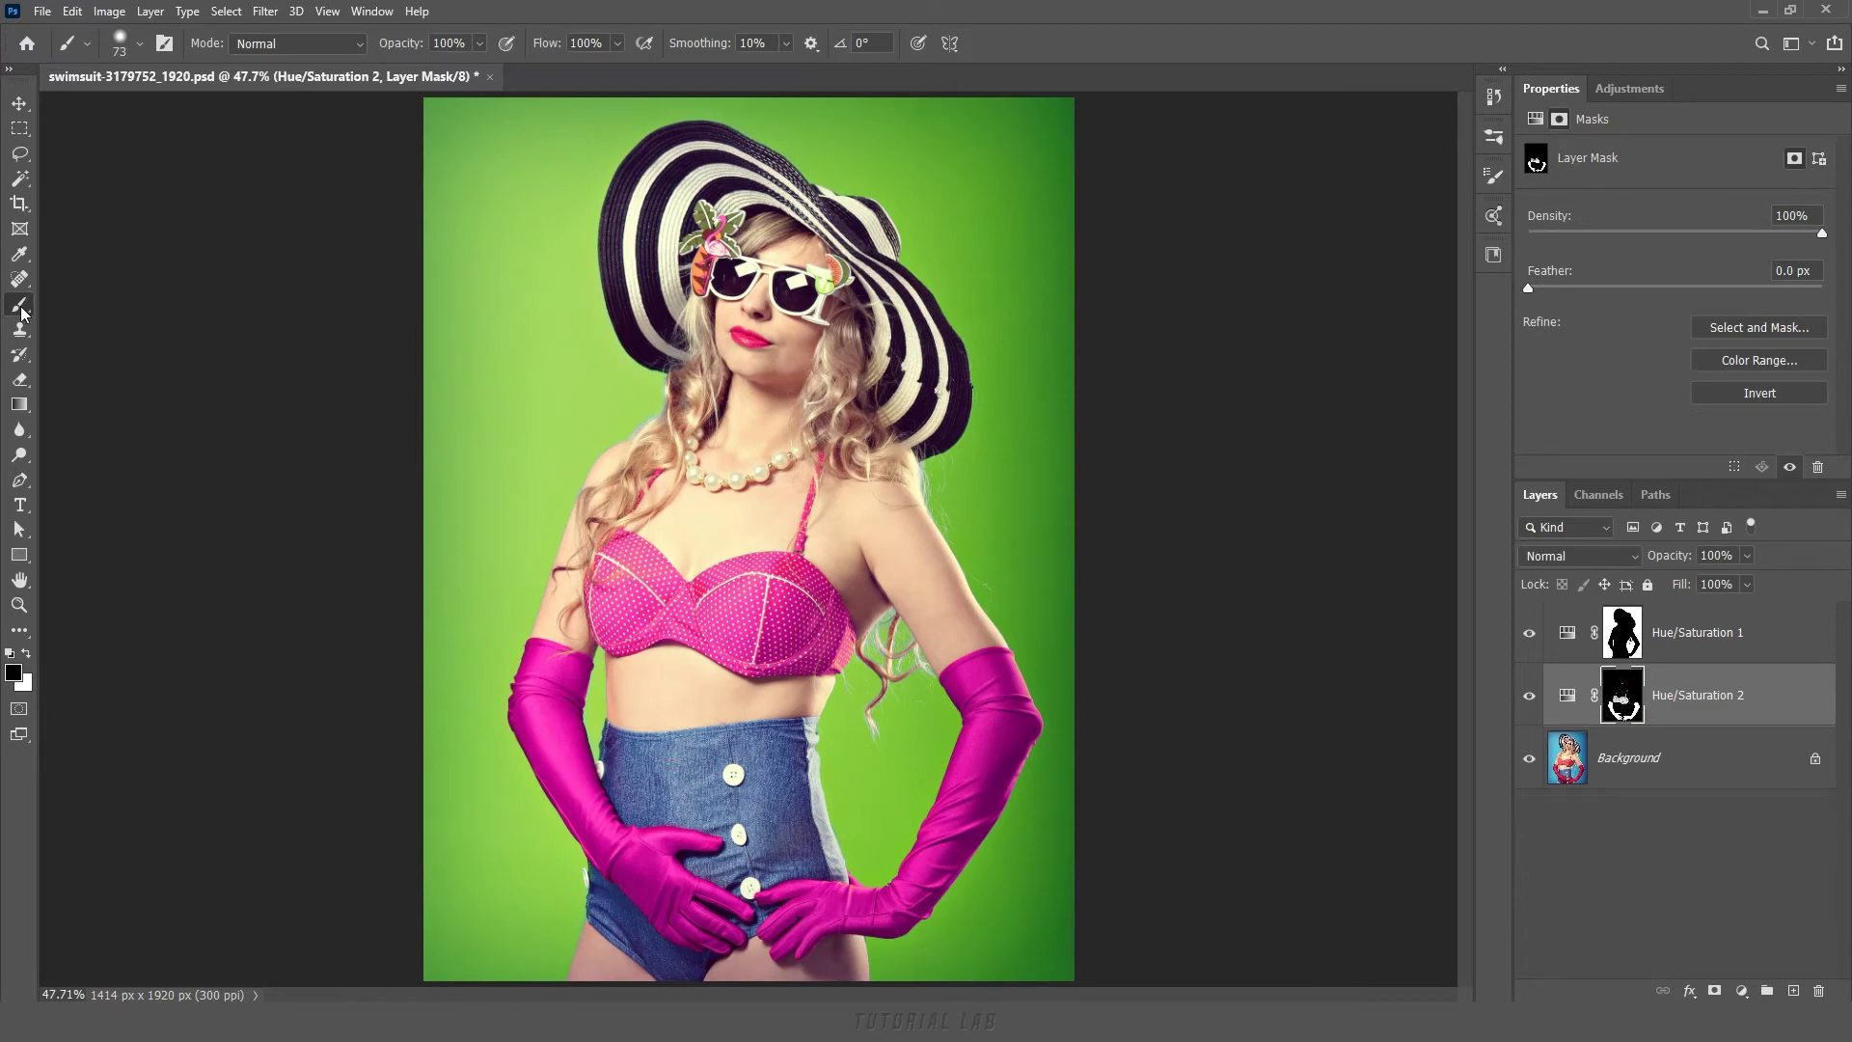
pyautogui.click(319, 48)
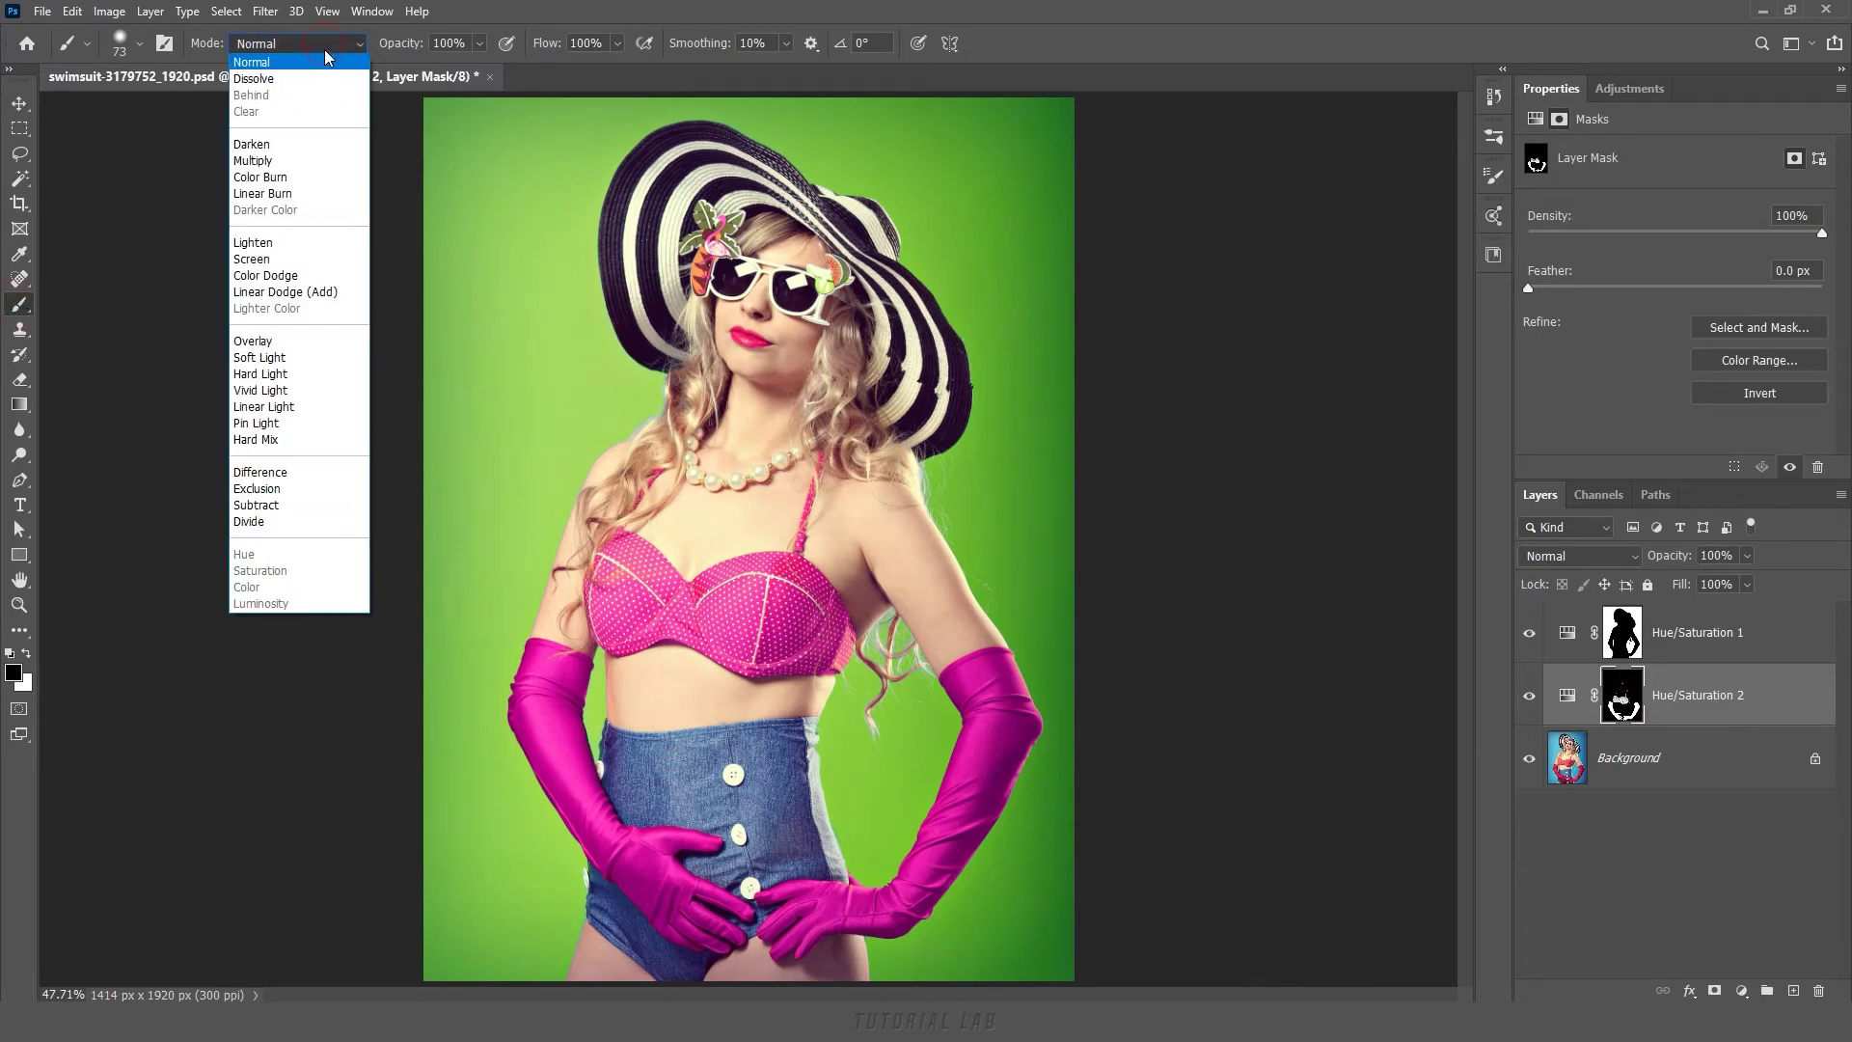
pyautogui.click(265, 346)
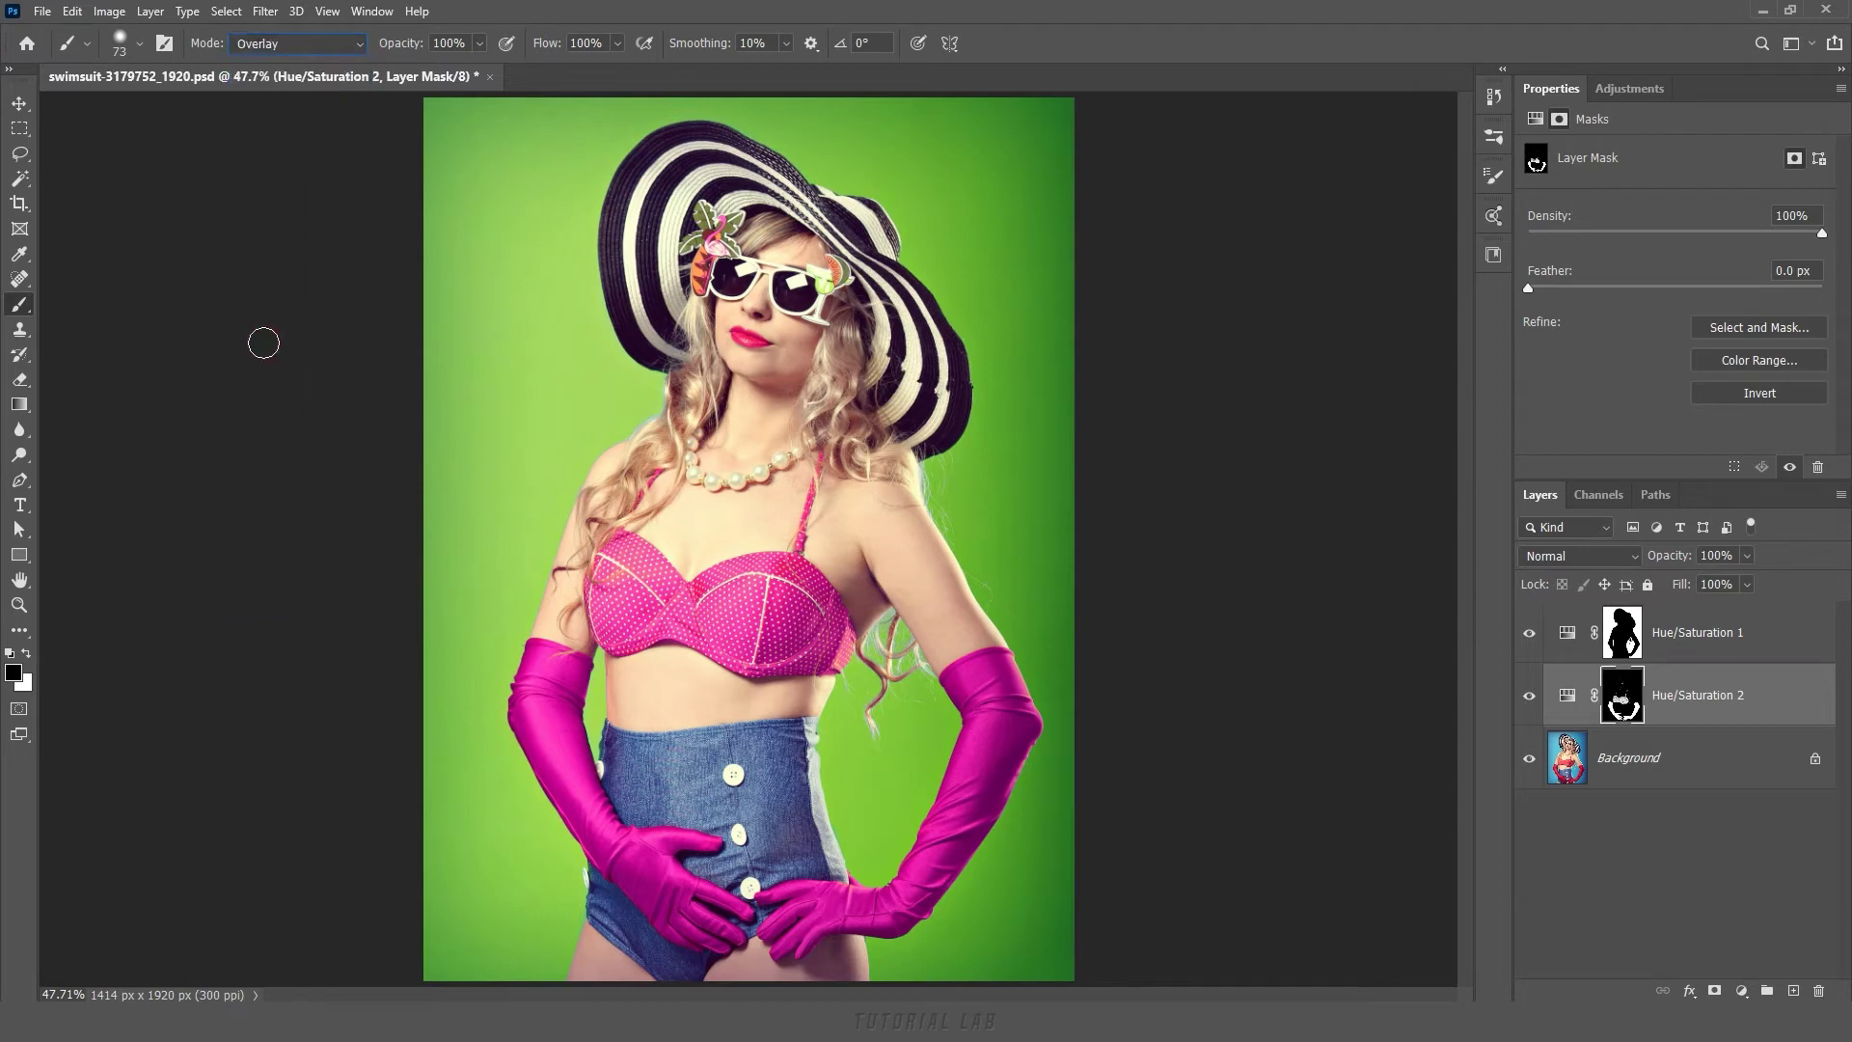
pyautogui.click(27, 654)
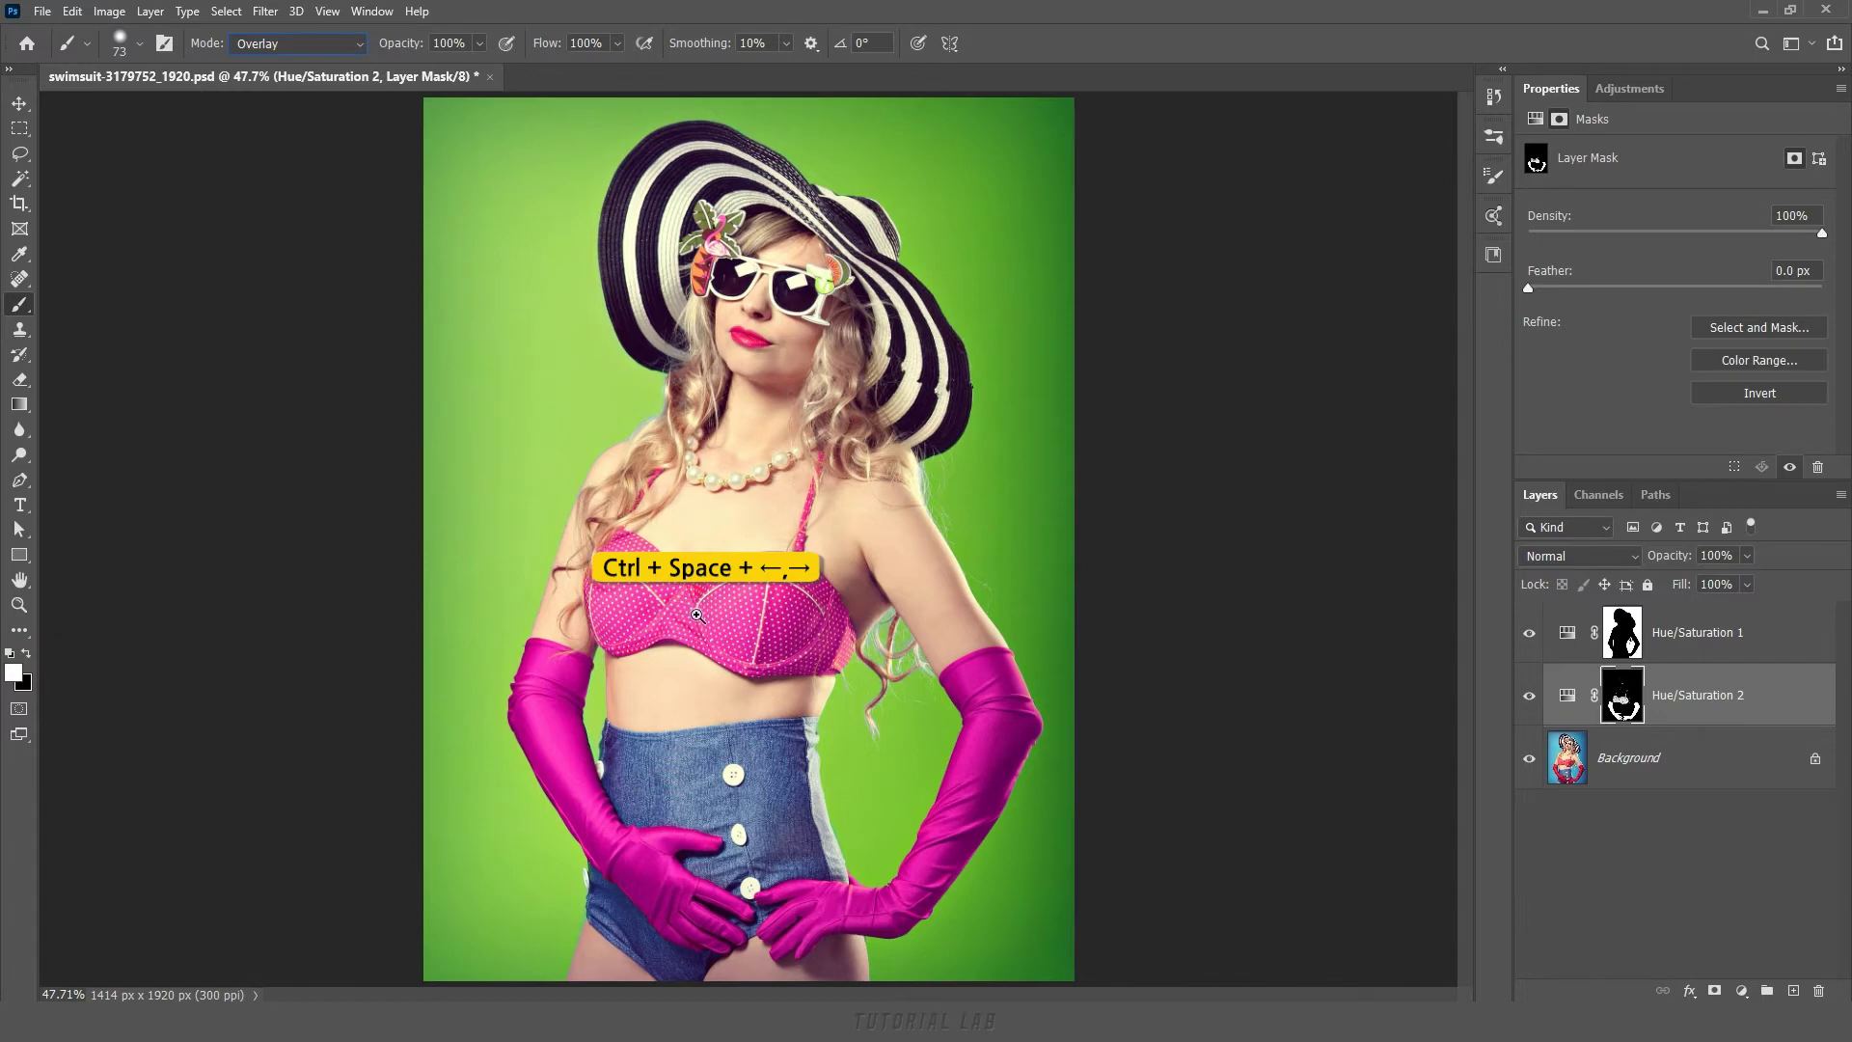
pyautogui.moveTo(698, 623); pyautogui.dragTo(749, 692)
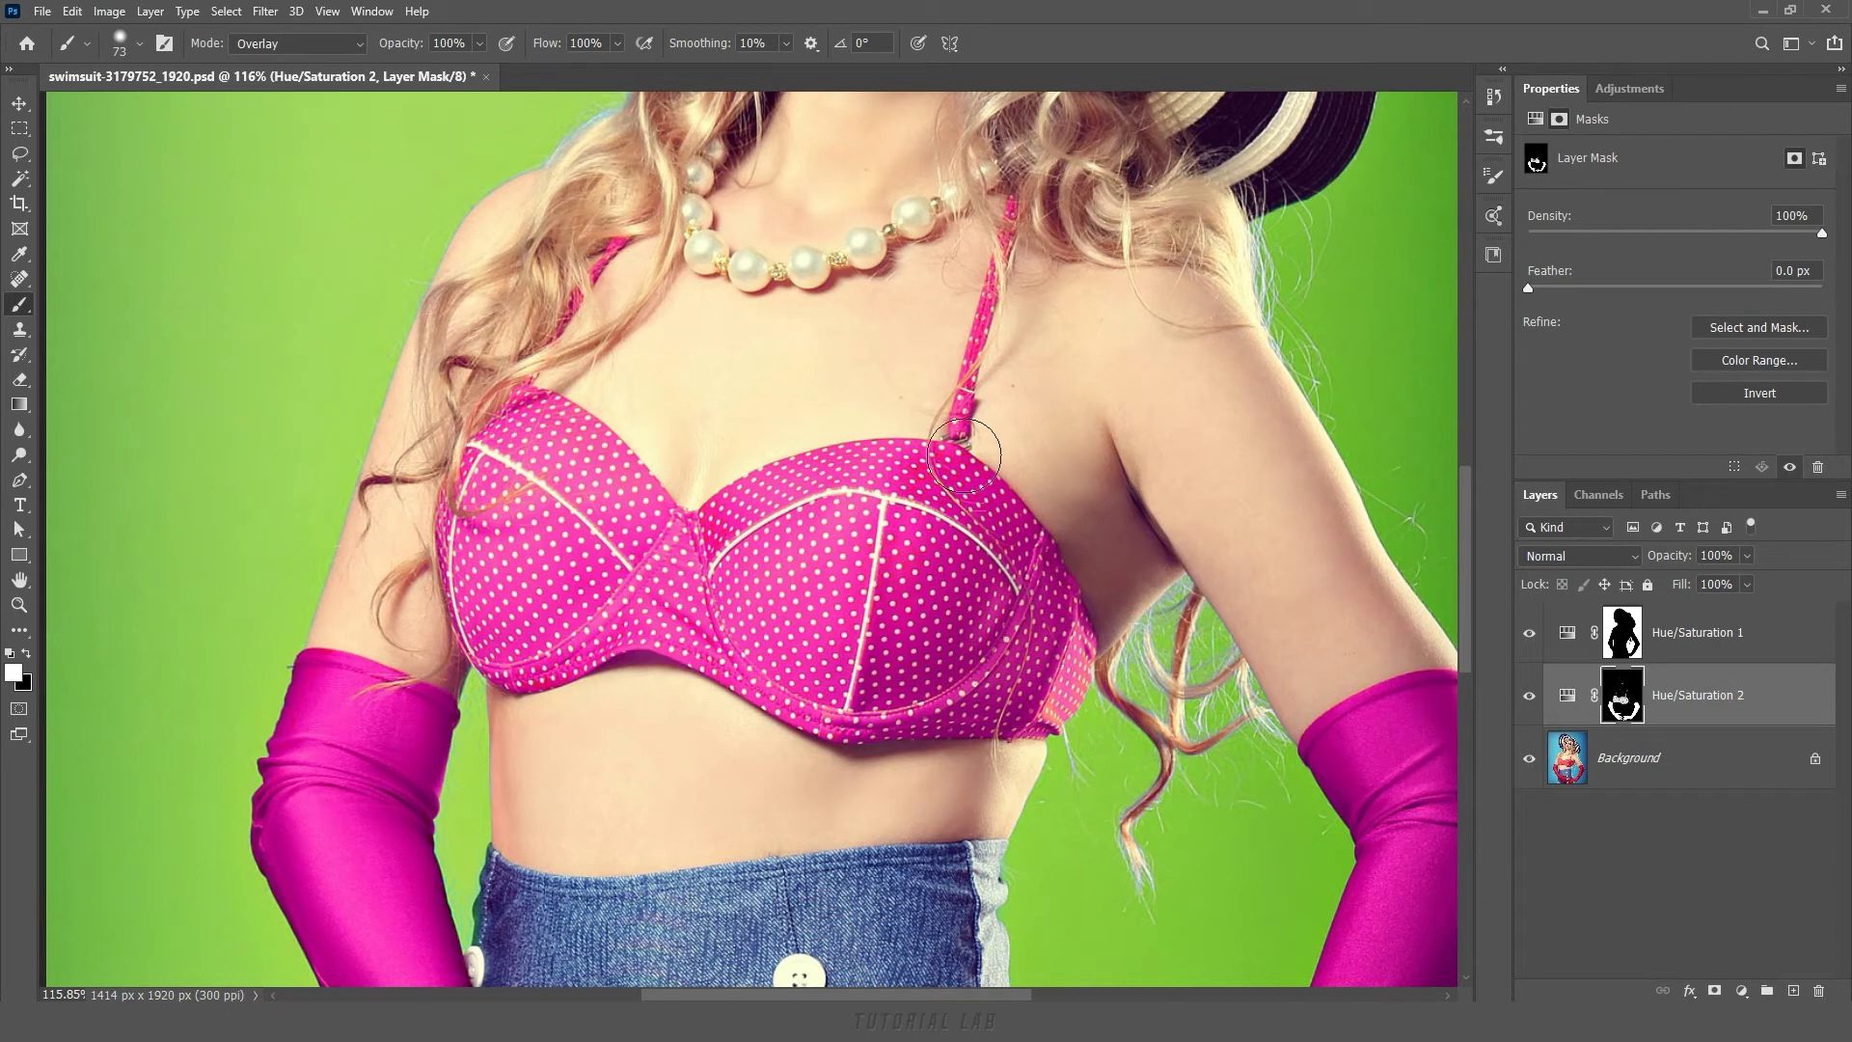
pyautogui.moveTo(1619, 712); pyautogui.dragTo(1621, 724)
pyautogui.keyDown('alt'); pyautogui.click(1626, 712); pyautogui.keyUp('alt')
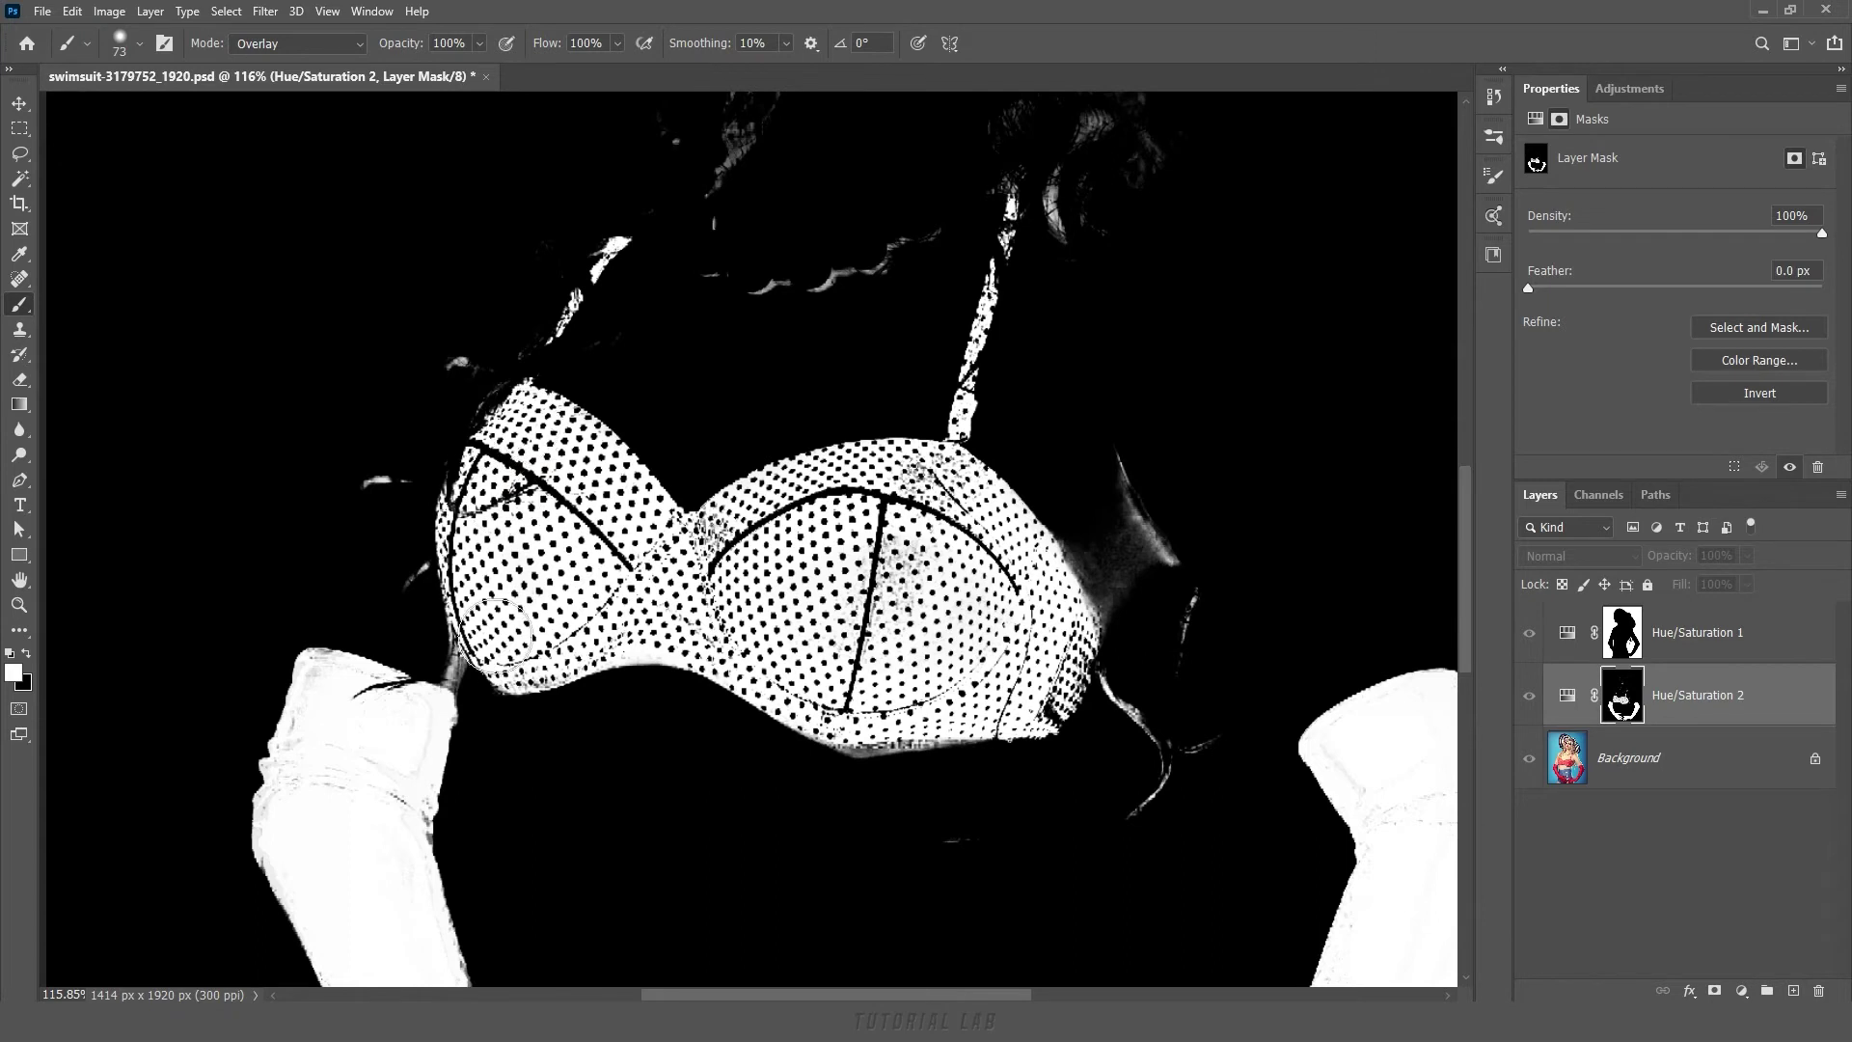
# Paint the top and gloves white in the mask, filling remaining gaps in Normal mode.
pyautogui.moveTo(634, 629)
pyautogui.mouseDown()
pyautogui.moveTo(889, 731)
pyautogui.moveTo(910, 464)
pyautogui.moveTo(887, 579)
pyautogui.moveTo(849, 637)
pyautogui.moveTo(854, 555)
pyautogui.moveTo(936, 449)
pyautogui.moveTo(1022, 228)
pyautogui.moveTo(791, 525)
pyautogui.moveTo(567, 415)
pyautogui.moveTo(620, 234)
pyautogui.moveTo(564, 564)
pyautogui.moveTo(694, 552)
pyautogui.moveTo(499, 445)
pyautogui.moveTo(501, 598)
pyautogui.moveTo(878, 723)
pyautogui.moveTo(1053, 678)
pyautogui.moveTo(1032, 569)
pyautogui.moveTo(950, 463)
pyautogui.moveTo(995, 297)
pyautogui.mouseUp()
pyautogui.moveTo(868, 578); pyautogui.dragTo(744, 533)
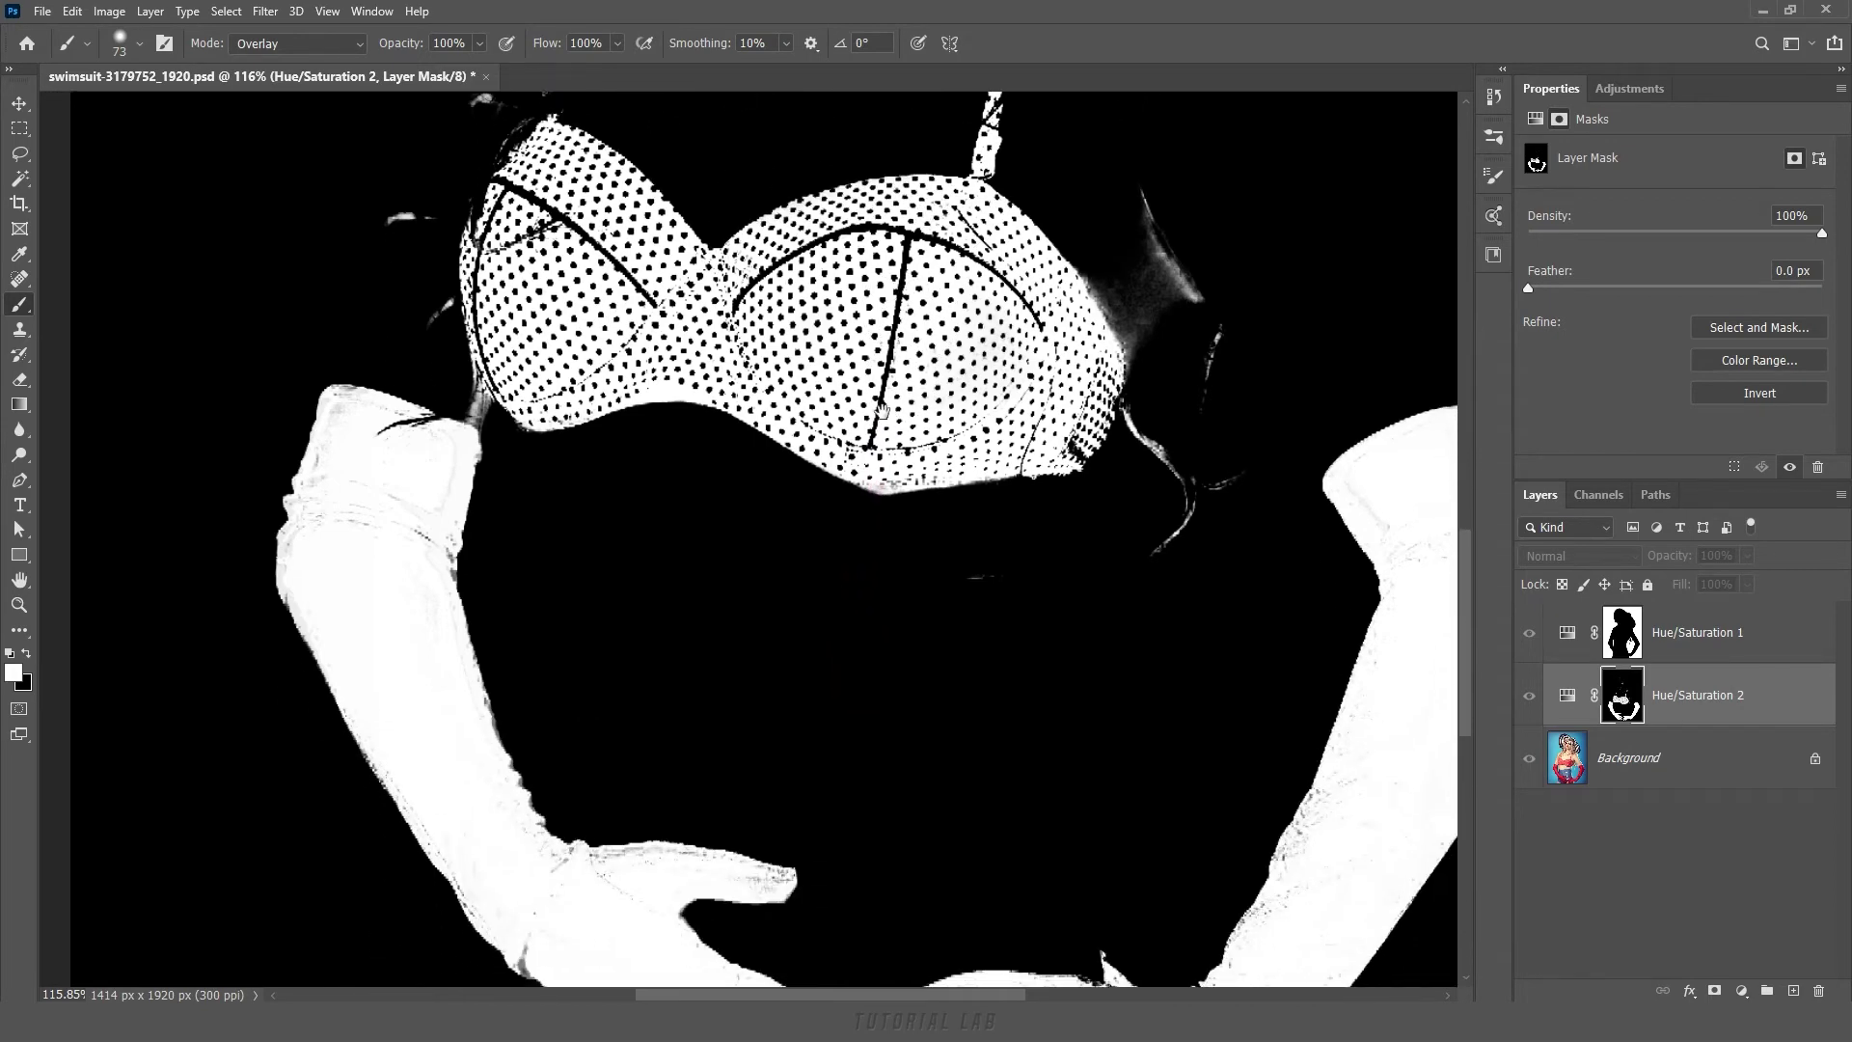
pyautogui.moveTo(383, 354)
pyautogui.mouseDown()
pyautogui.moveTo(366, 405)
pyautogui.moveTo(512, 641)
pyautogui.moveTo(643, 675)
pyautogui.moveTo(706, 830)
pyautogui.moveTo(877, 798)
pyautogui.moveTo(1206, 425)
pyautogui.moveTo(964, 765)
pyautogui.moveTo(917, 762)
pyautogui.mouseUp()
pyautogui.click(321, 48)
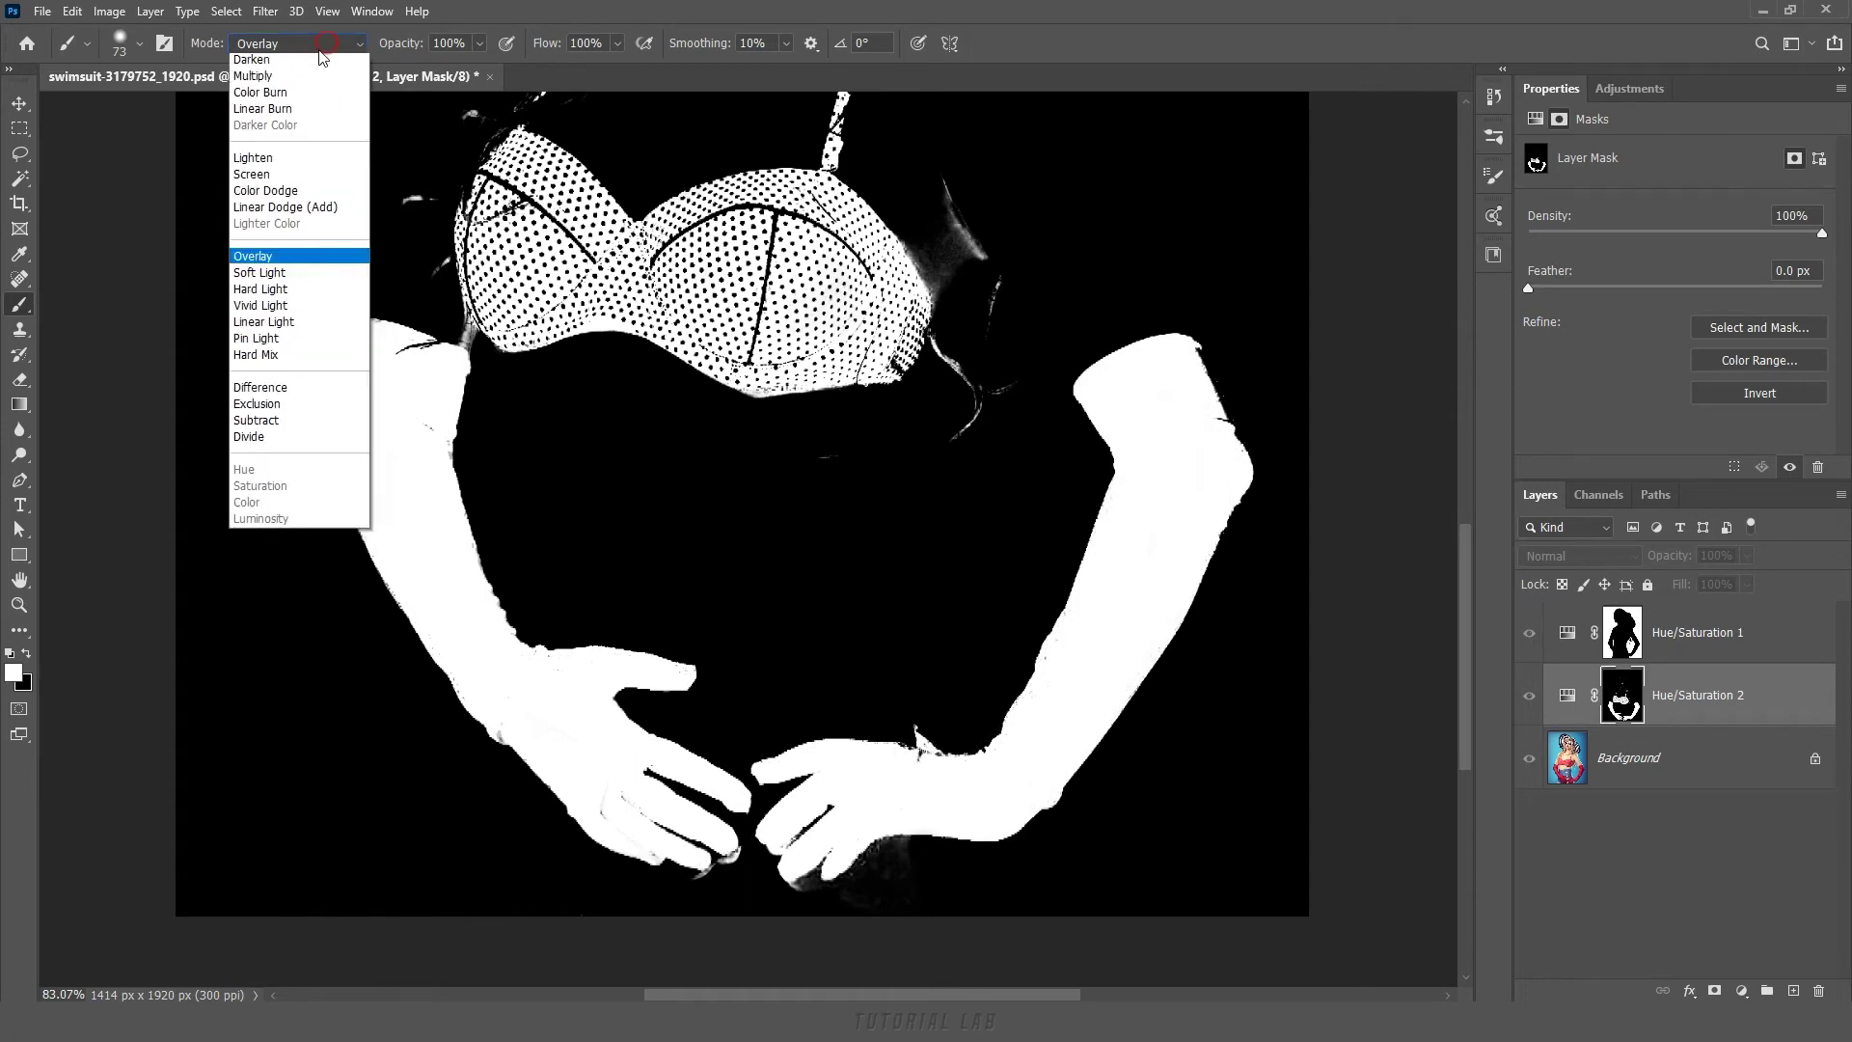
pyautogui.click(290, 53)
pyautogui.moveTo(449, 355); pyautogui.dragTo(419, 466)
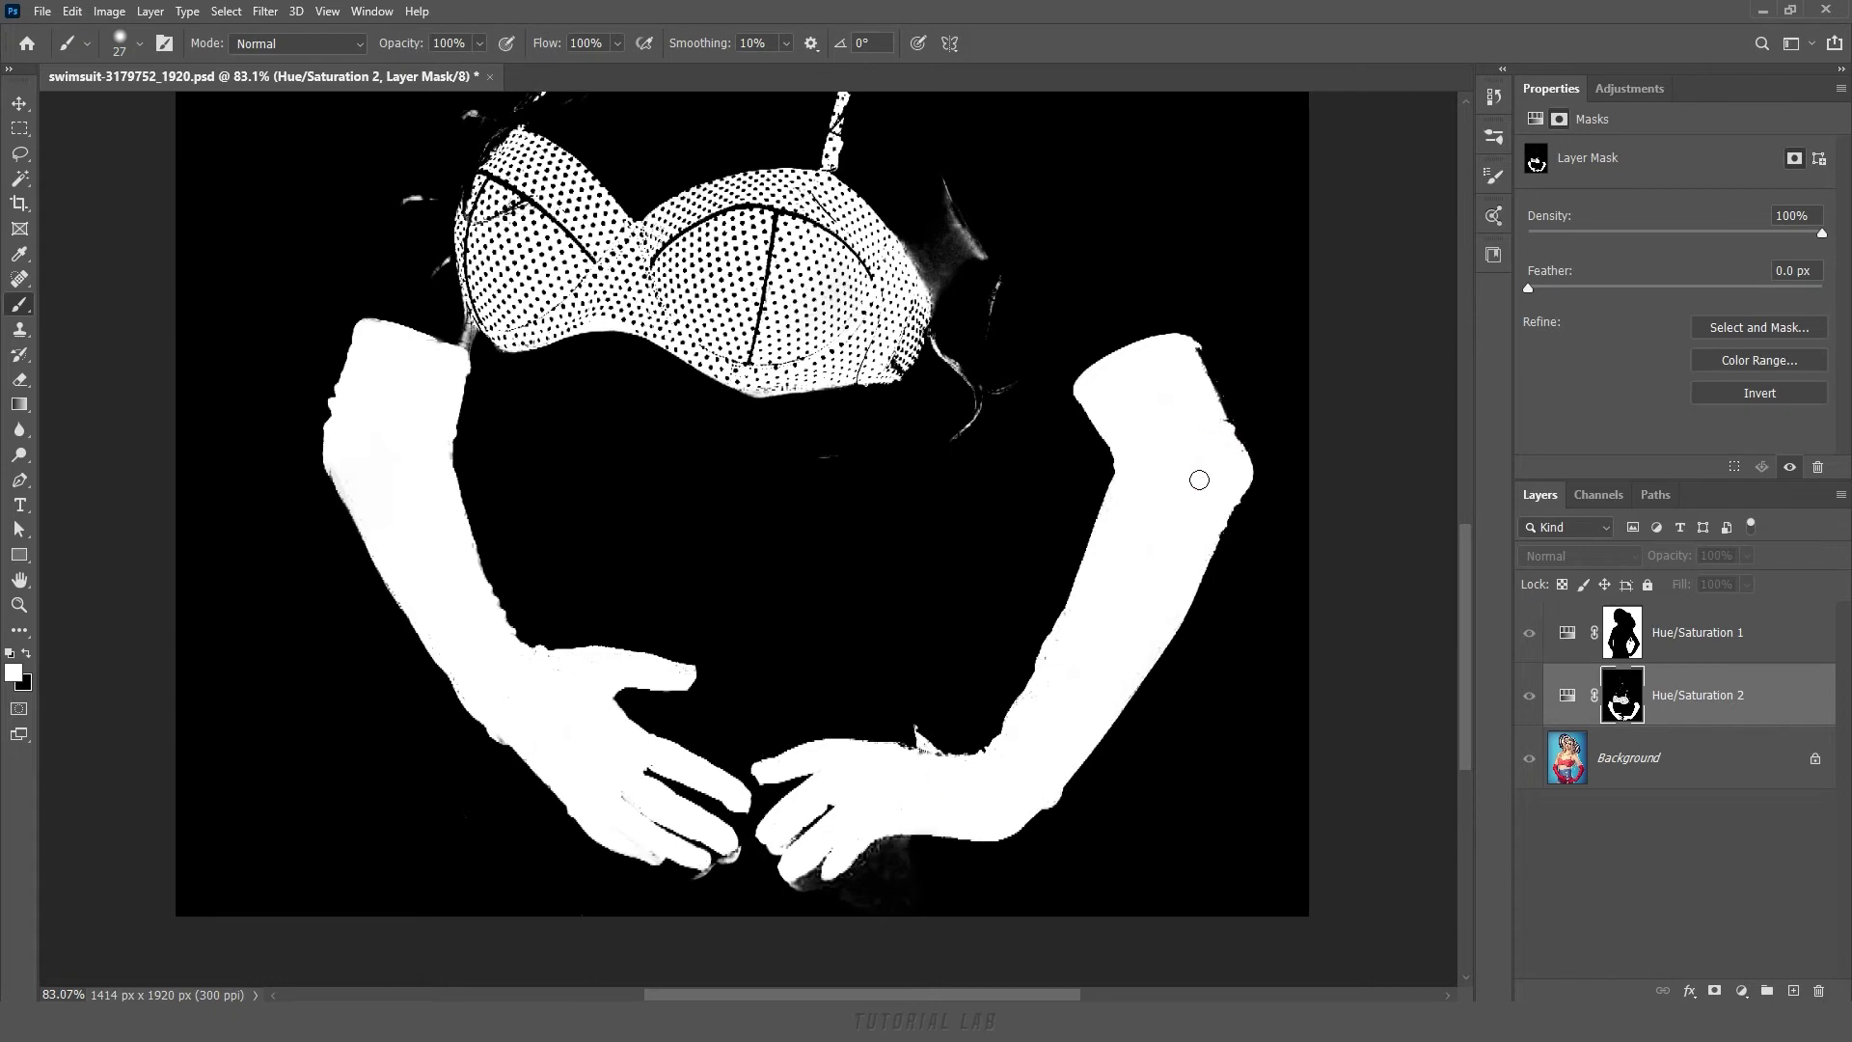
pyautogui.scroll(8, 1199, 479)
pyautogui.moveTo(770, 585); pyautogui.dragTo(839, 613)
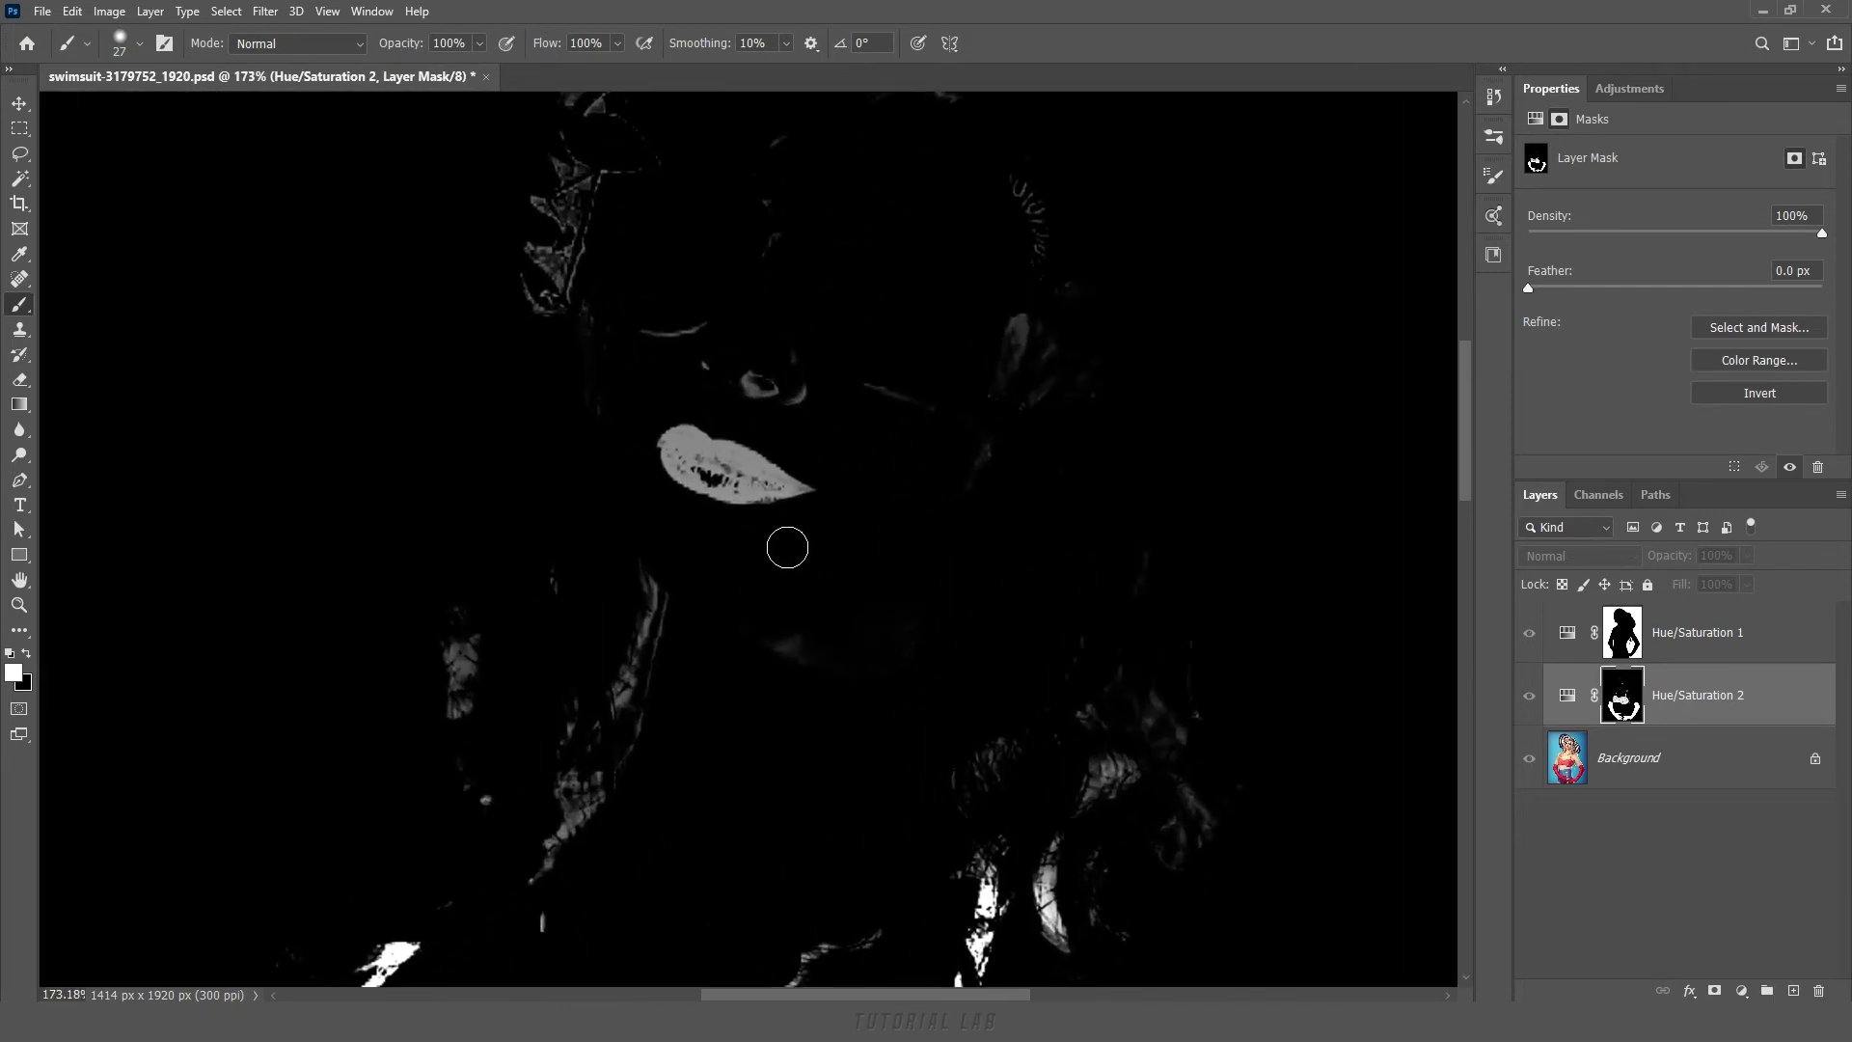
# Paint the lips white in the mask with Overlay, then Normal mode at brush size 20.
pyautogui.click(338, 43)
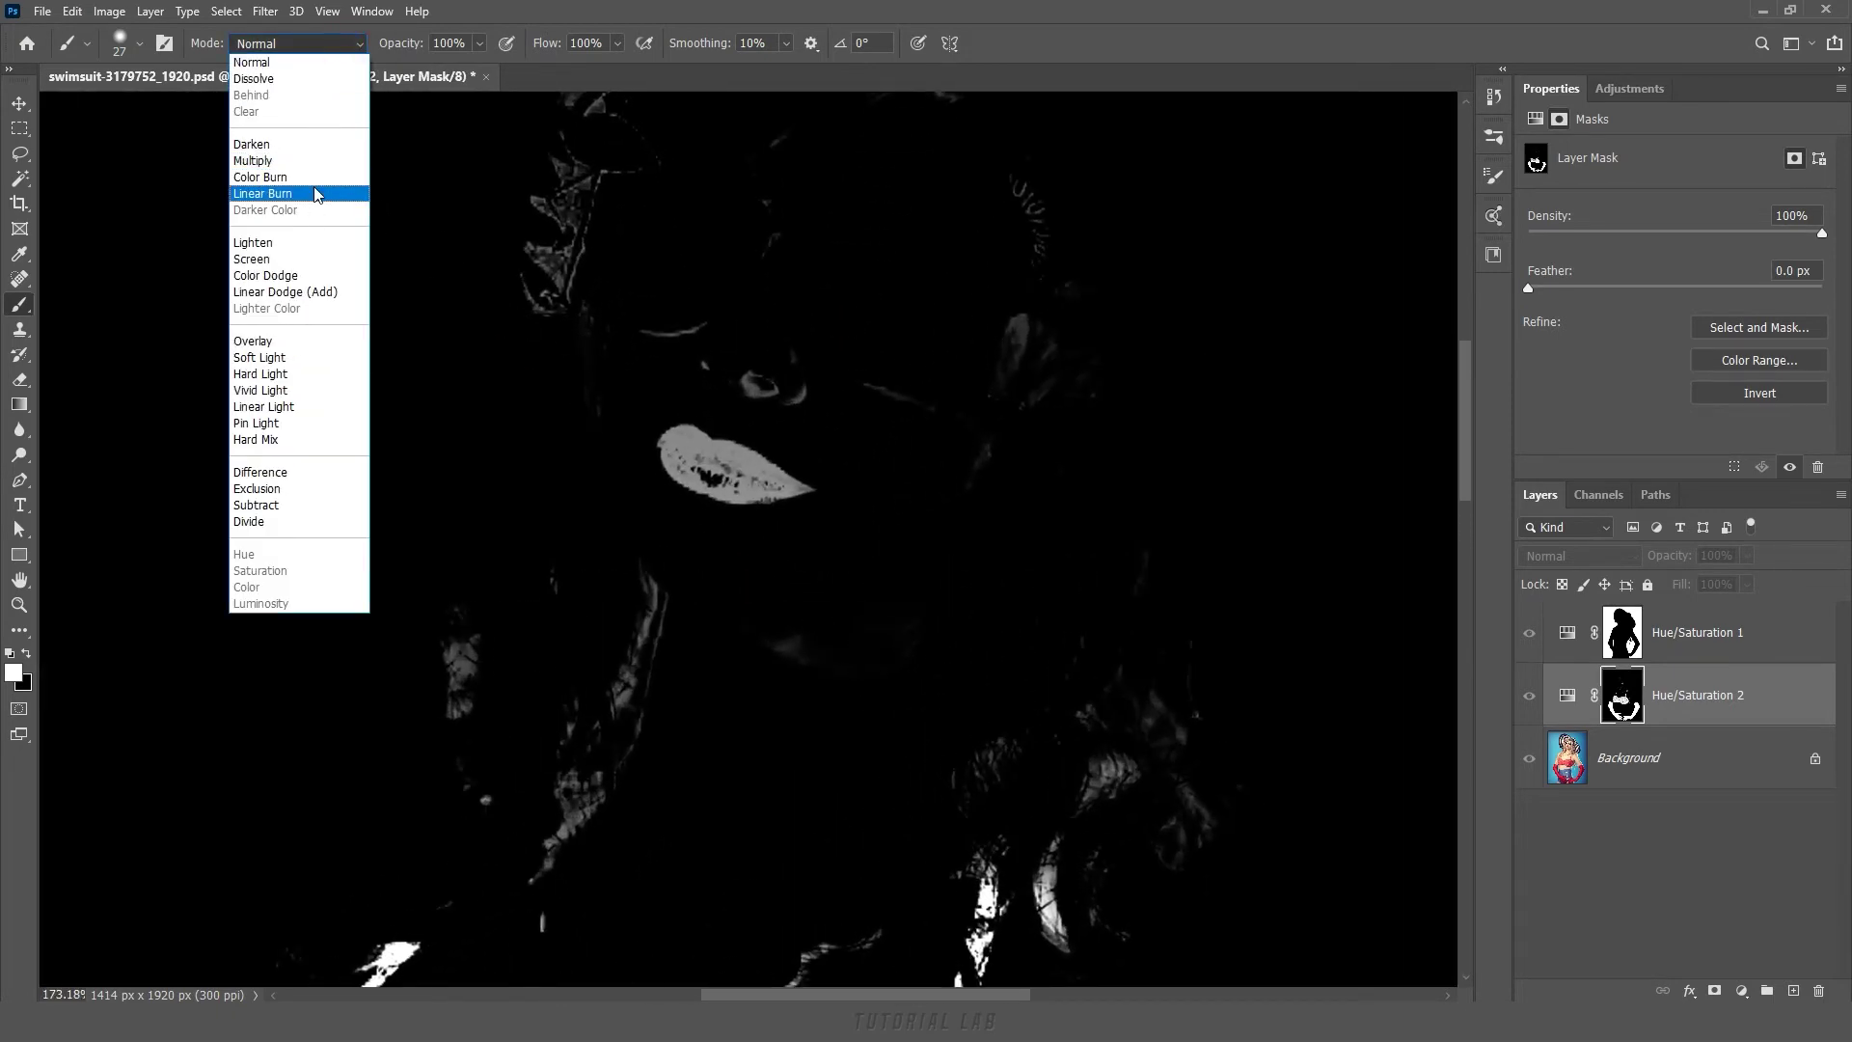
pyautogui.click(305, 342)
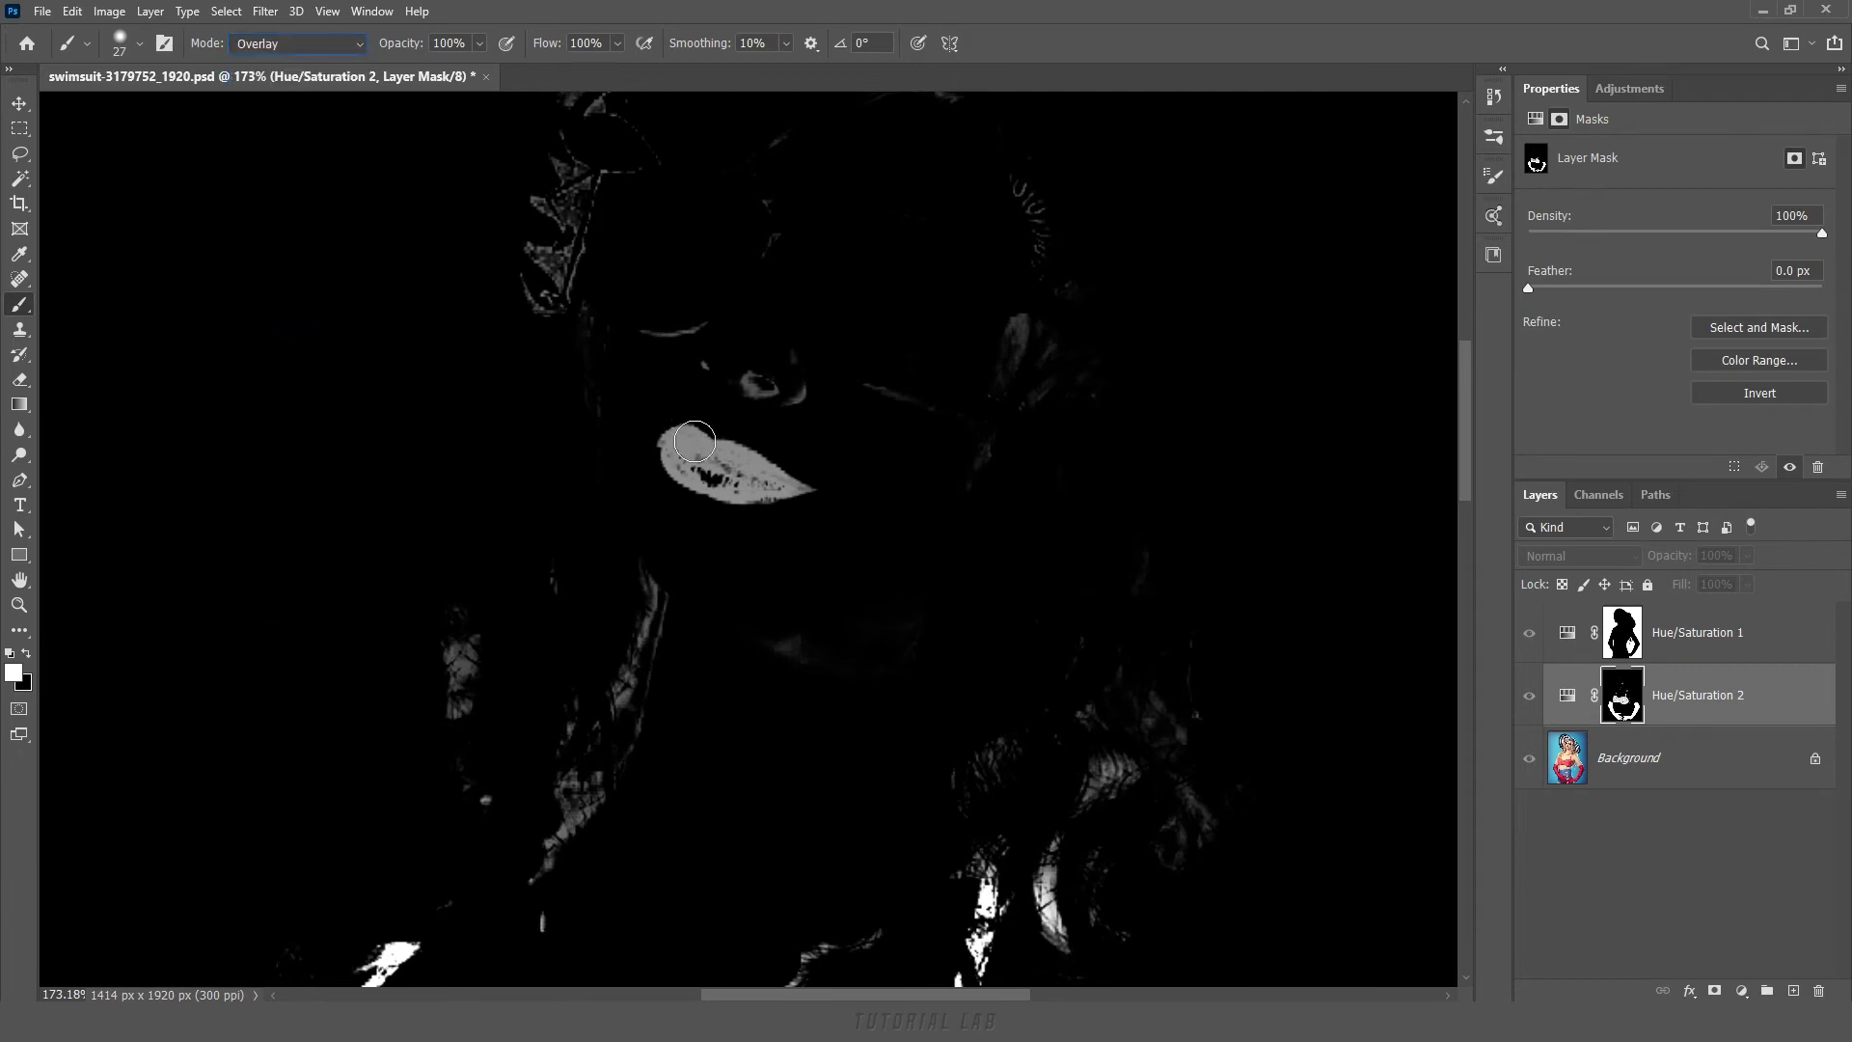
pyautogui.moveTo(682, 447); pyautogui.dragTo(787, 489)
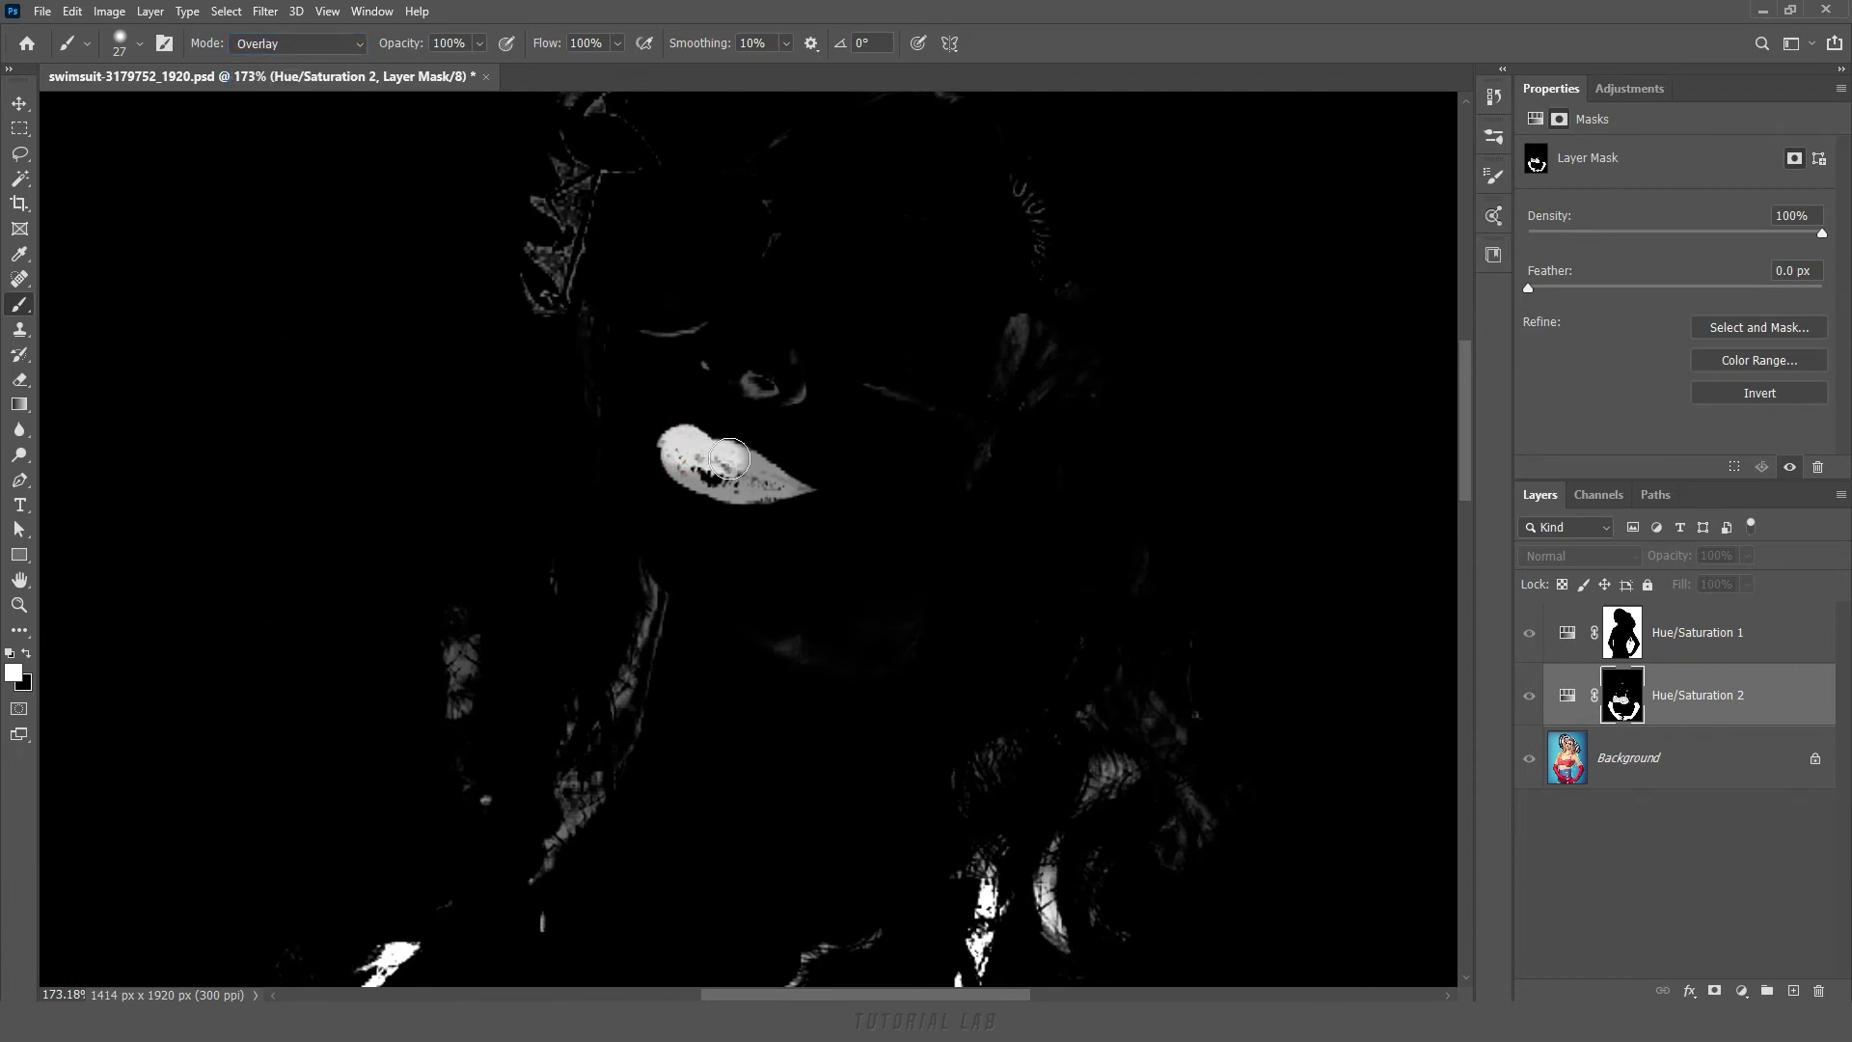
pyautogui.moveTo(718, 480)
pyautogui.mouseDown()
pyautogui.moveTo(674, 451)
pyautogui.moveTo(783, 487)
pyautogui.moveTo(730, 456)
pyautogui.moveTo(688, 463)
pyautogui.mouseUp()
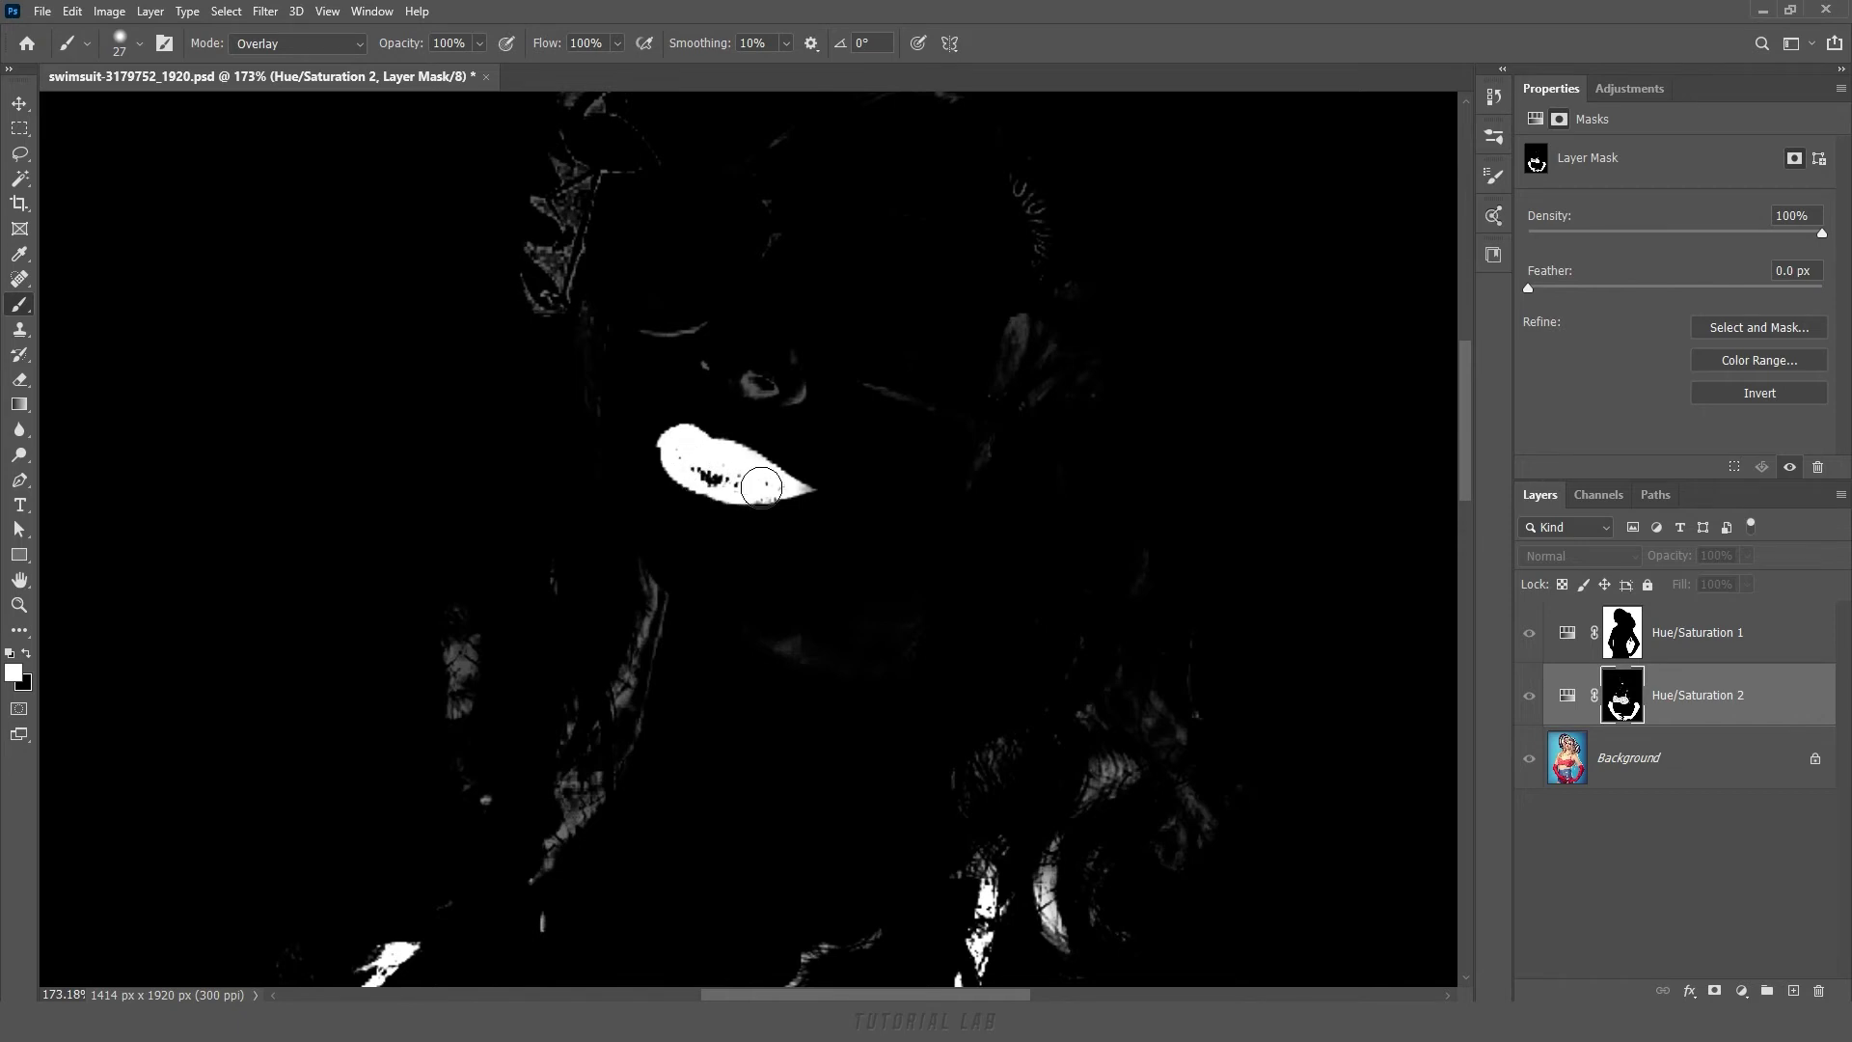
pyautogui.click(344, 47)
pyautogui.press('[')
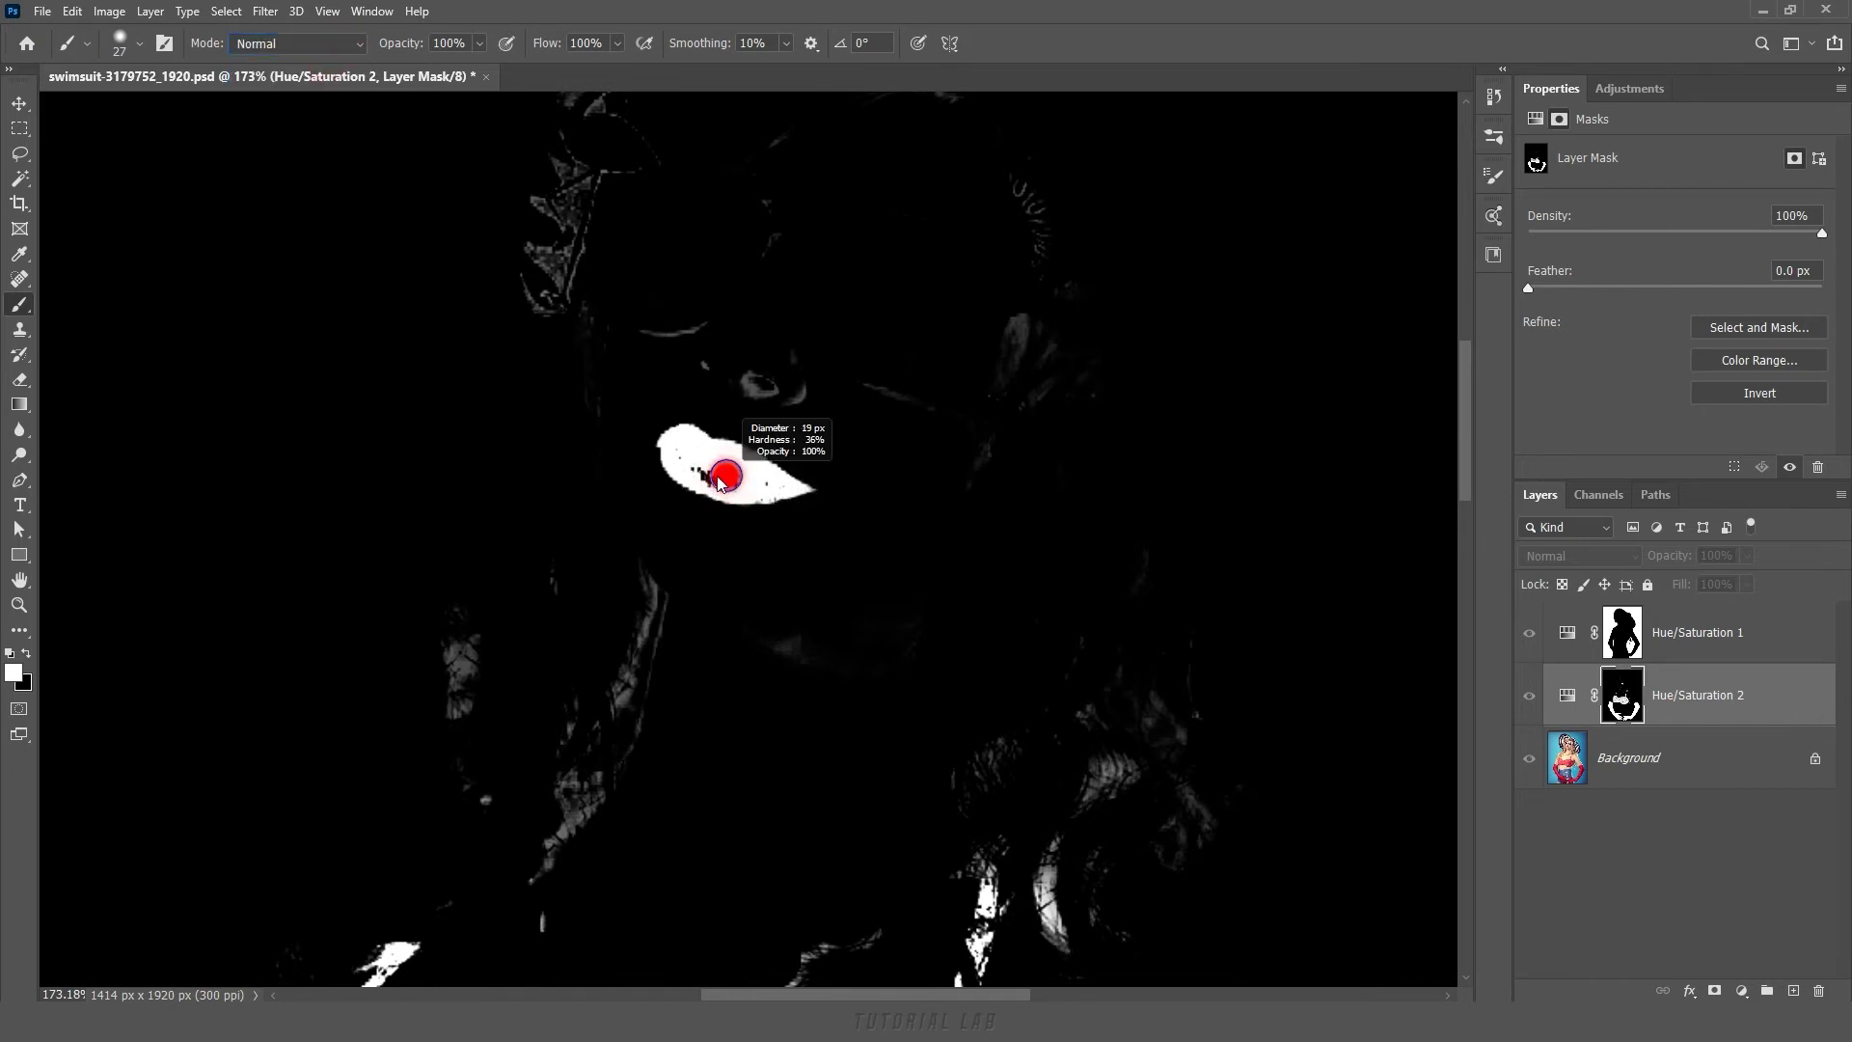
pyautogui.moveTo(697, 464); pyautogui.dragTo(722, 476)
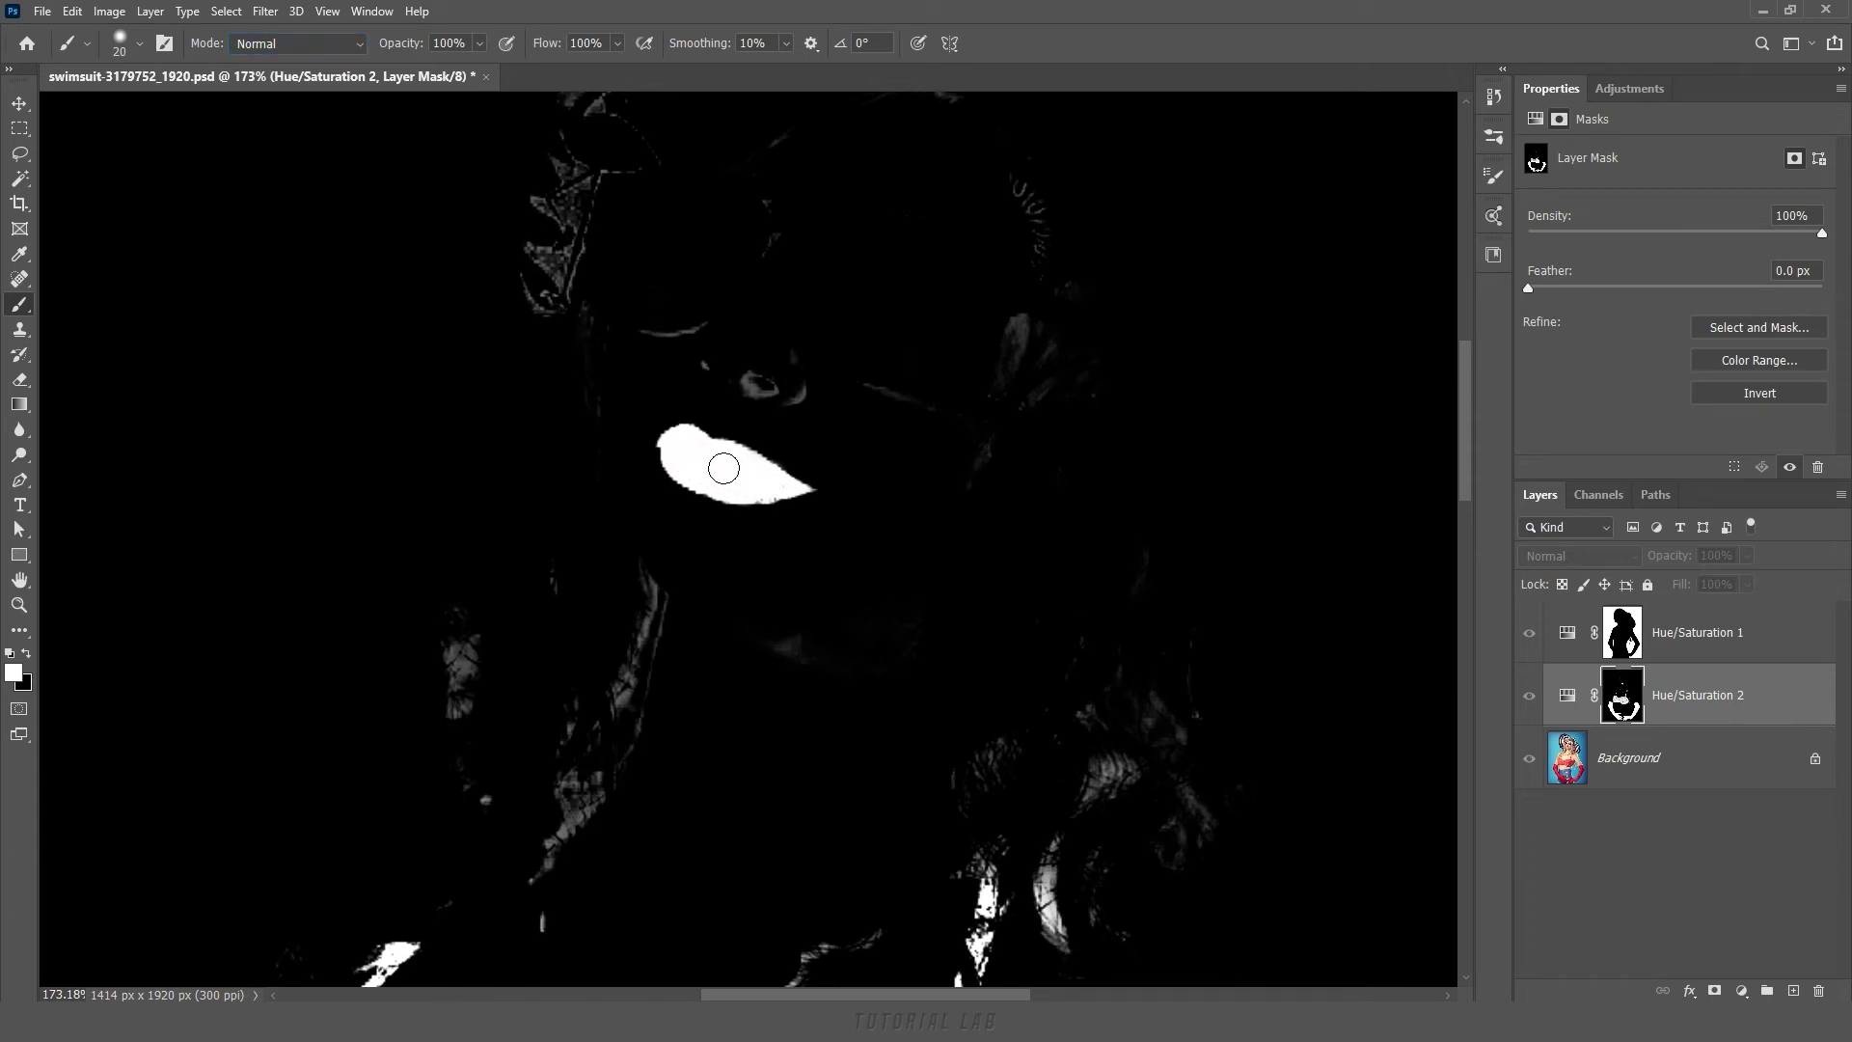
# Paint stray grey hair around the head out of the mask and return to the colour view.
pyautogui.scroll(-5, 958, 579)
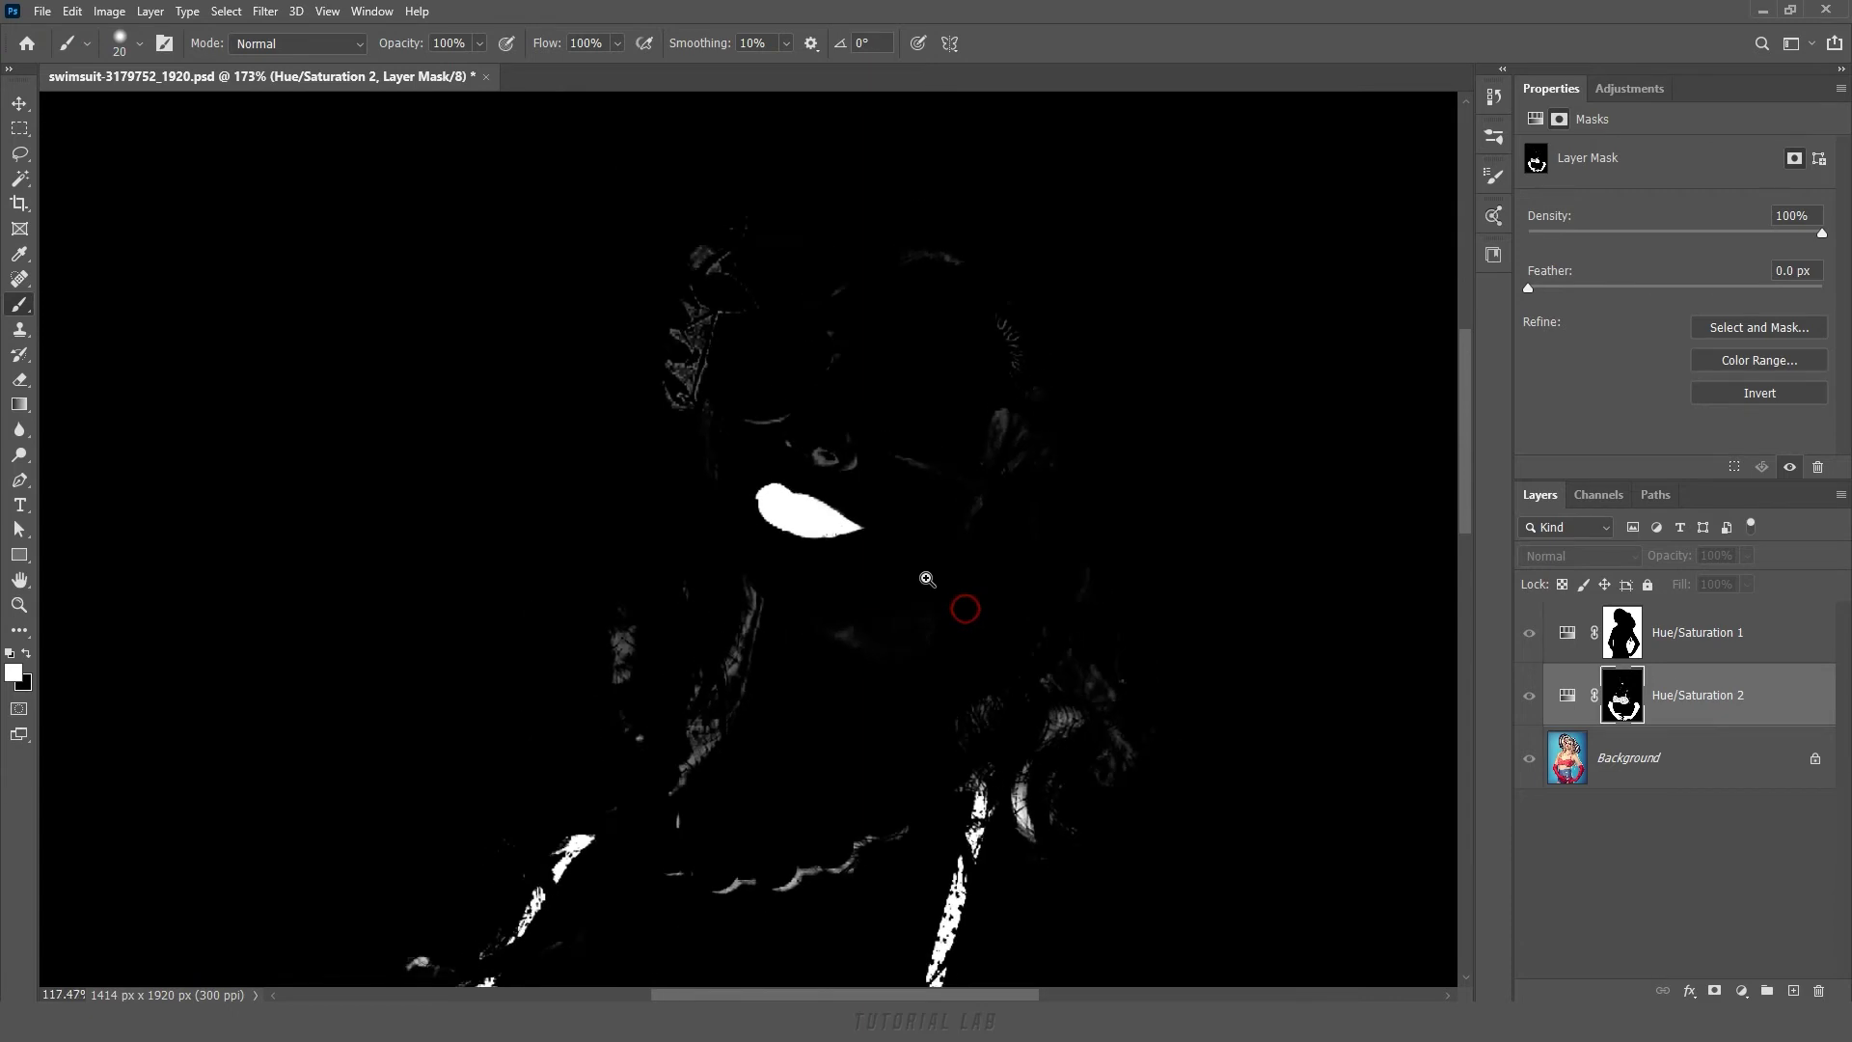
pyautogui.moveTo(988, 653); pyautogui.dragTo(887, 485)
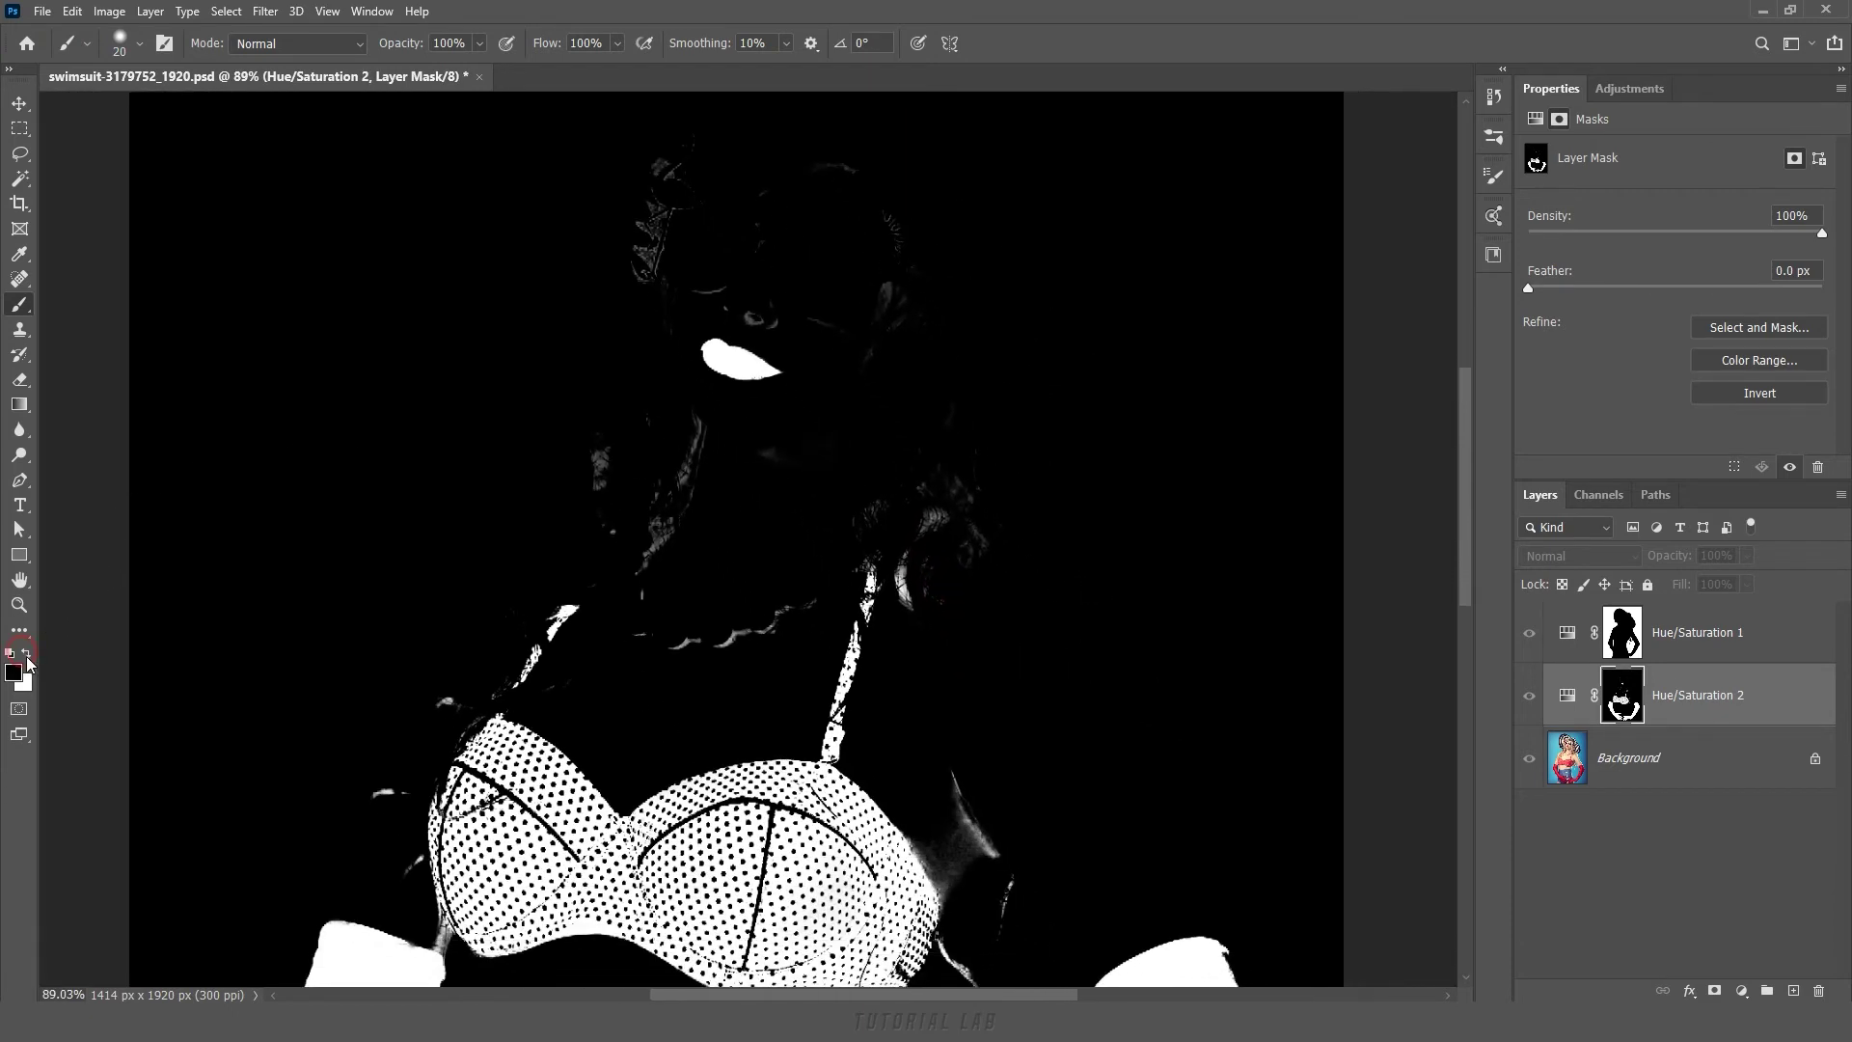
pyautogui.moveTo(662, 198); pyautogui.dragTo(901, 290)
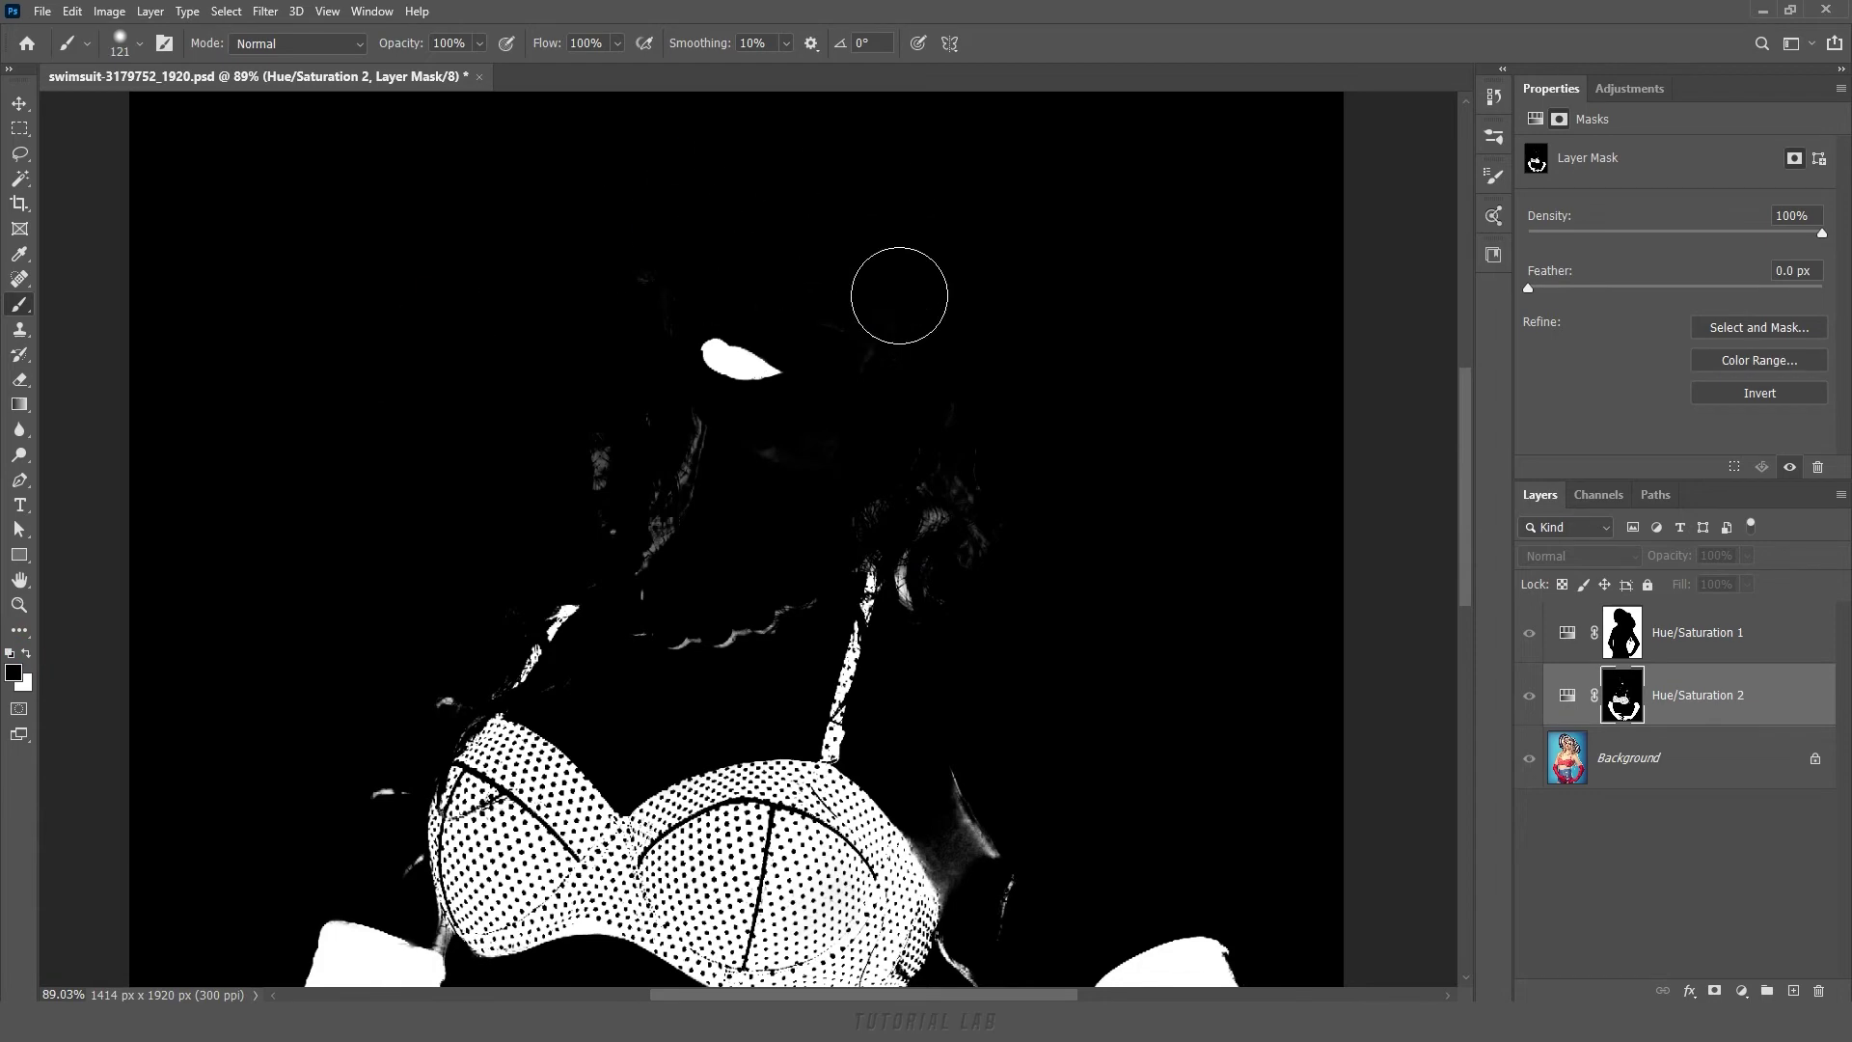
pyautogui.moveTo(1188, 657); pyautogui.dragTo(1121, 442)
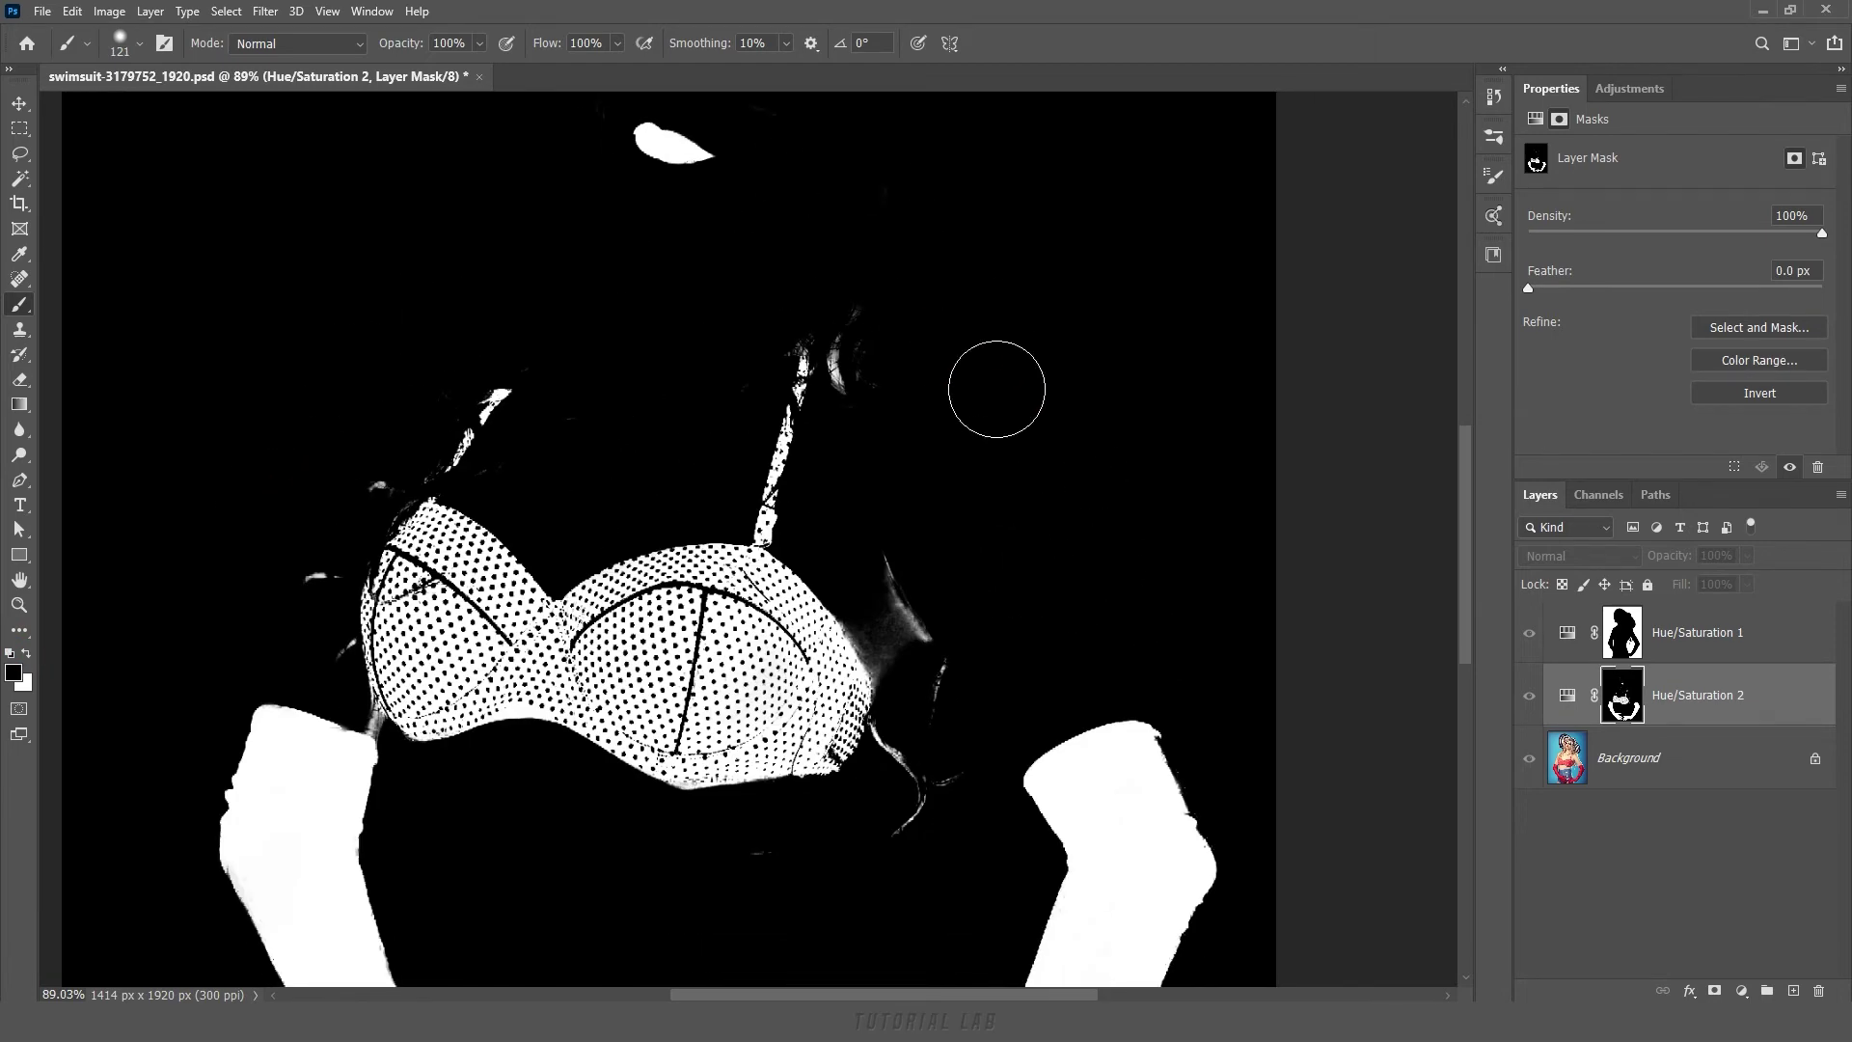
pyautogui.keyDown('alt'); pyautogui.click(1632, 711); pyautogui.keyUp('alt')
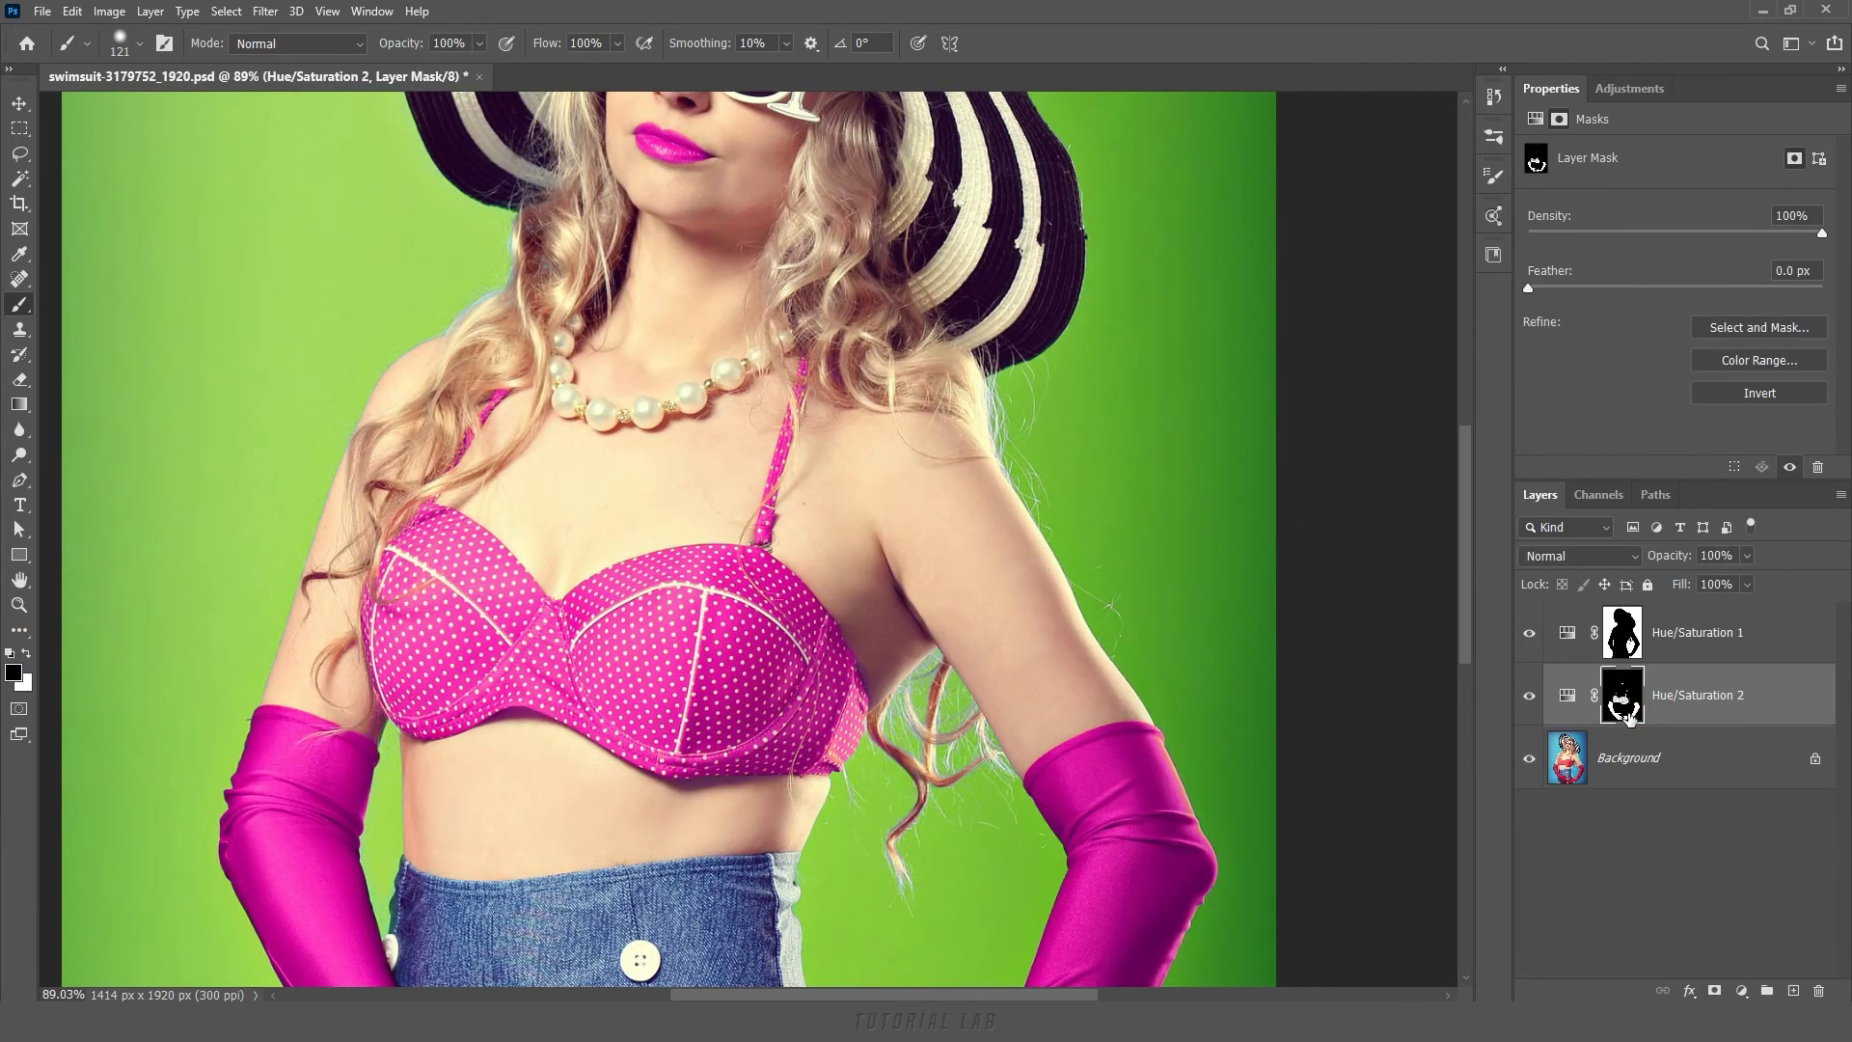
# Touch up the hair strand by the armpit in the mask and fit the image on screen.
pyautogui.moveTo(965, 762); pyautogui.dragTo(933, 777)
pyautogui.moveTo(935, 636); pyautogui.dragTo(917, 852)
pyautogui.hotkey('ctrl', '0')
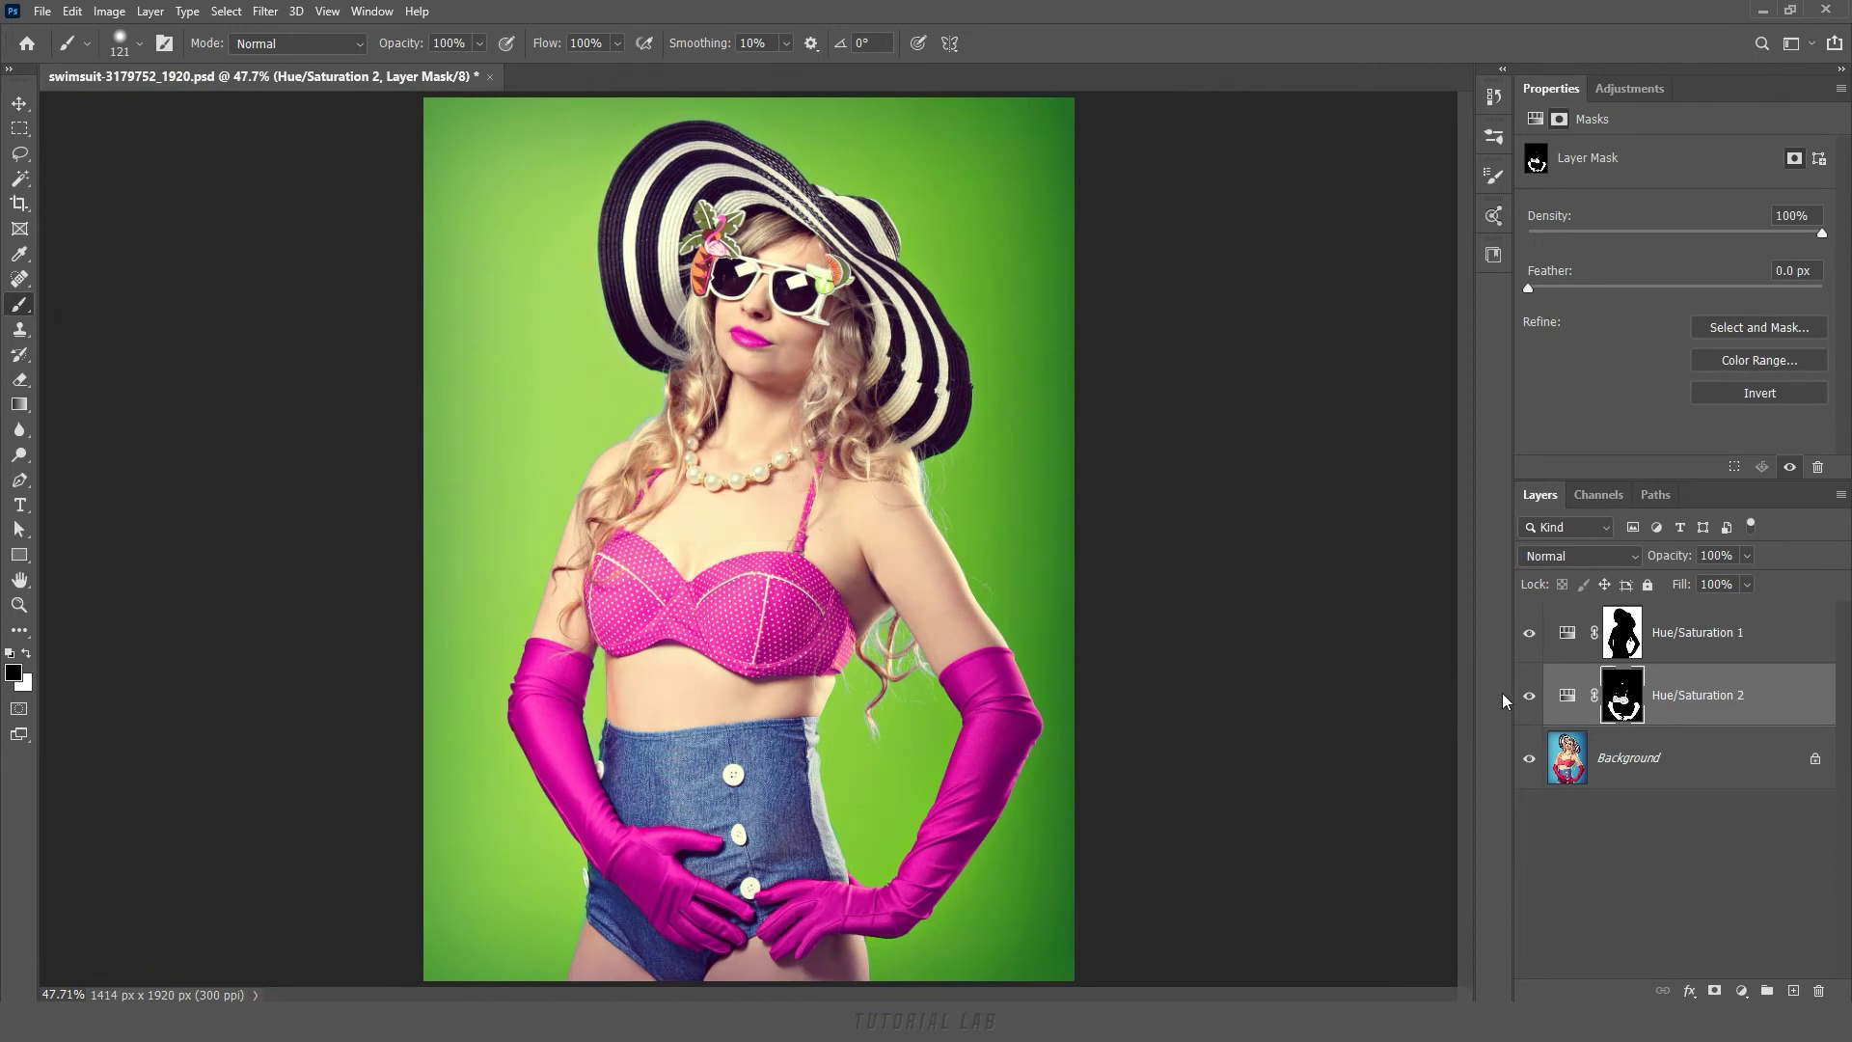
# Set the pink Hue/Saturation layer's hue to -29, compare with the original, and reselect Background.
pyautogui.click(1568, 694)
pyautogui.moveTo(1635, 232)
pyautogui.mouseDown()
pyautogui.moveTo(1715, 229)
pyautogui.moveTo(1617, 228)
pyautogui.moveTo(1659, 229)
pyautogui.moveTo(1635, 231)
pyautogui.mouseUp()
pyautogui.click(1532, 701)
pyautogui.click(1530, 697)
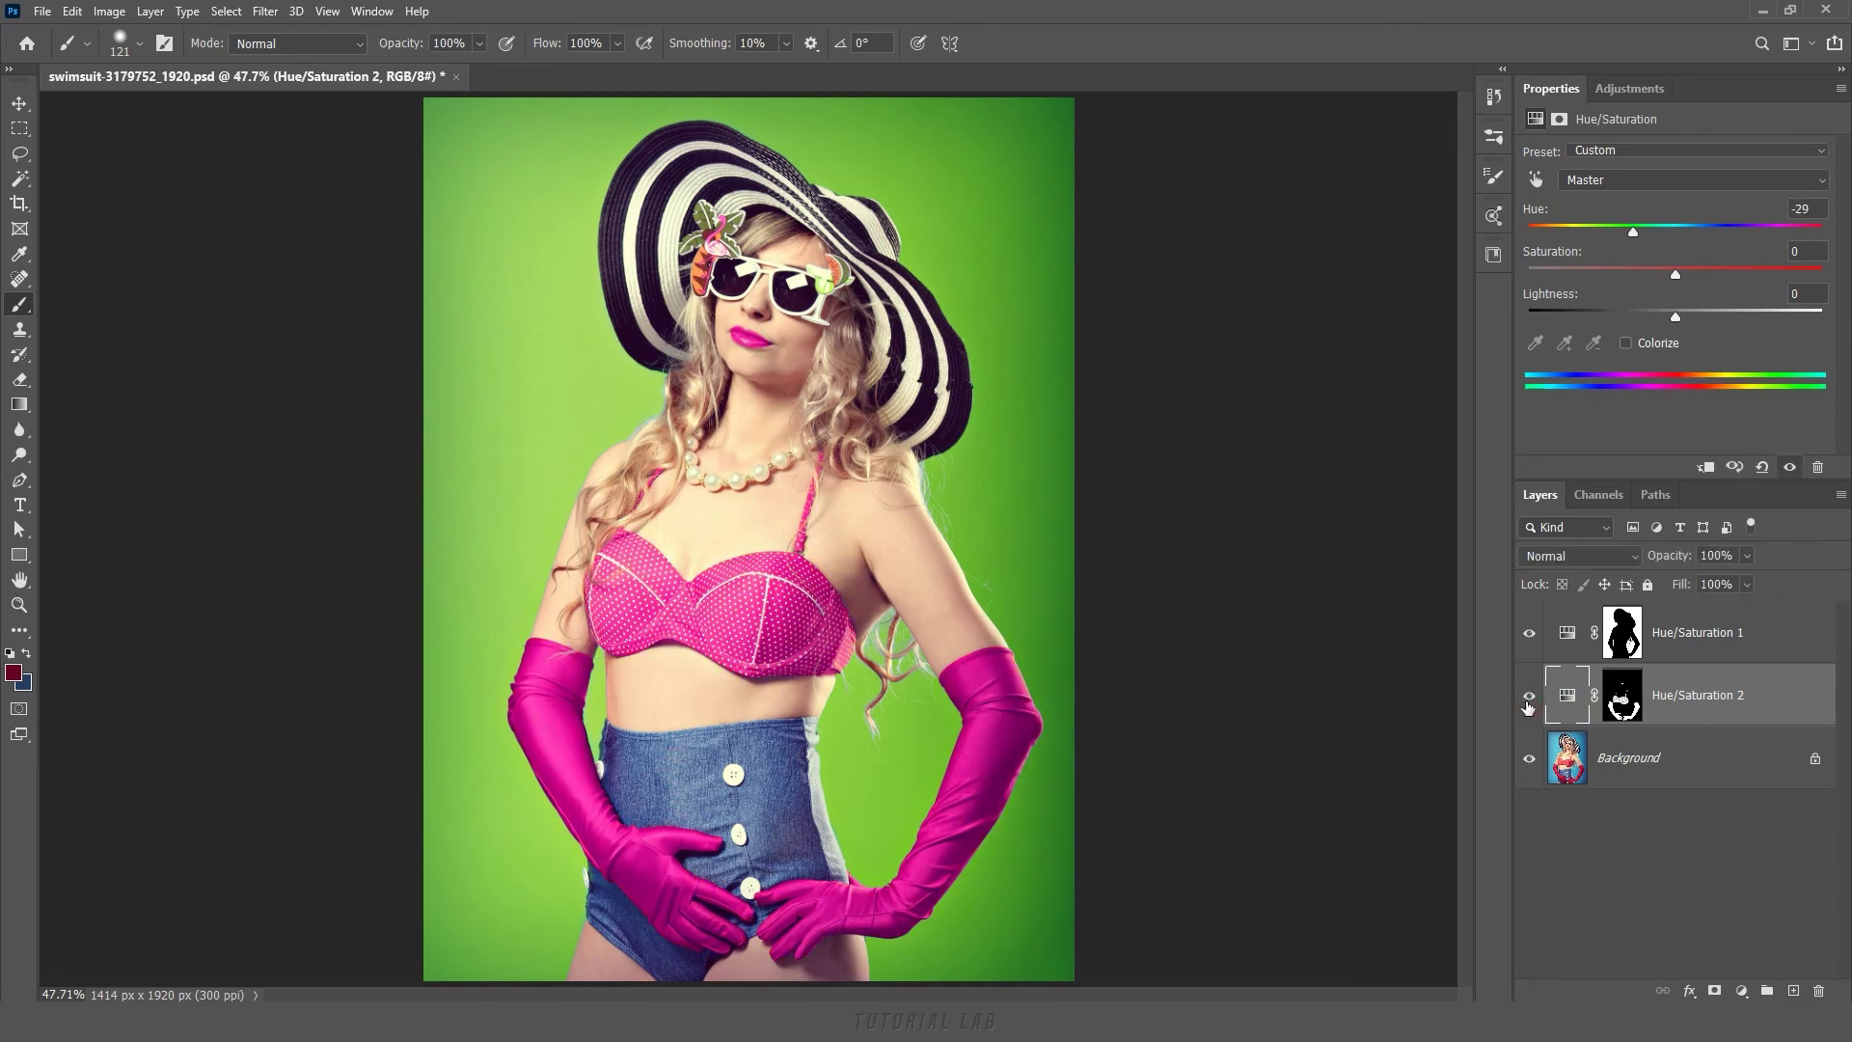
pyautogui.click(1648, 774)
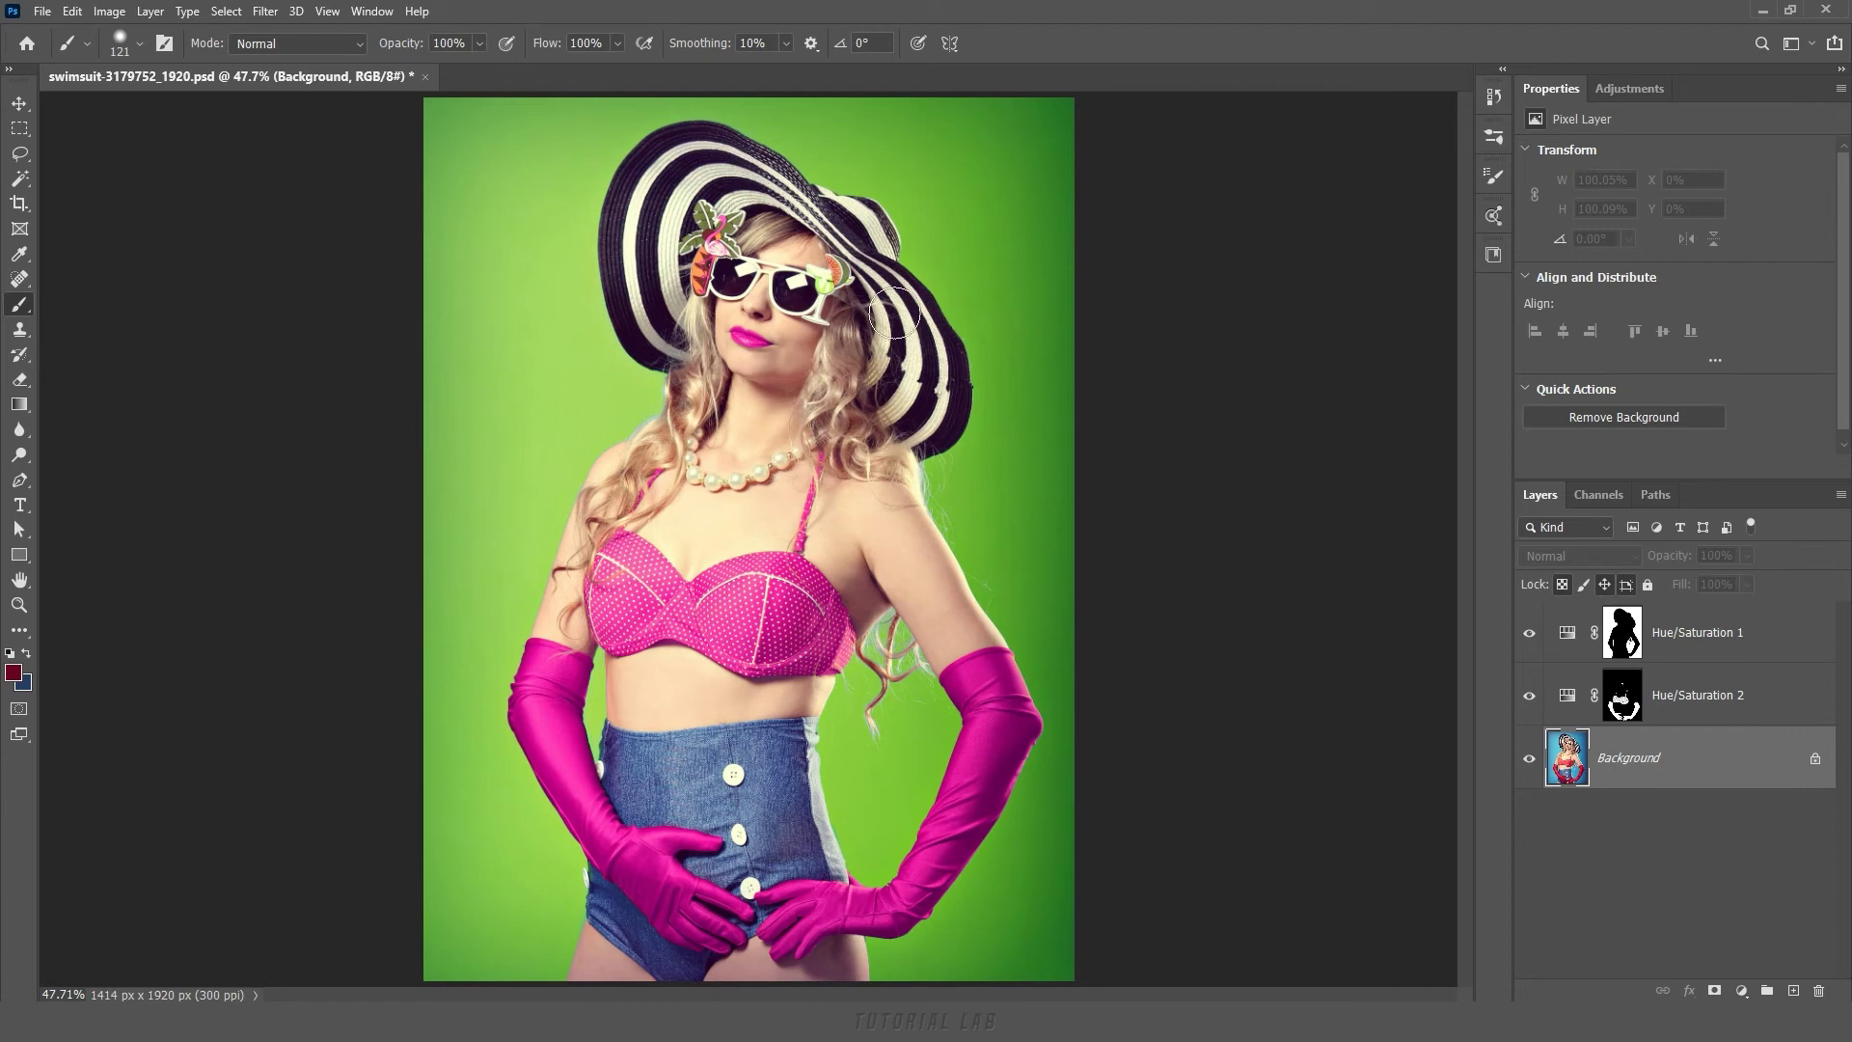
# In Color Range, sample the hat's dark stripes and add more brim and hat colours.
pyautogui.click(224, 12)
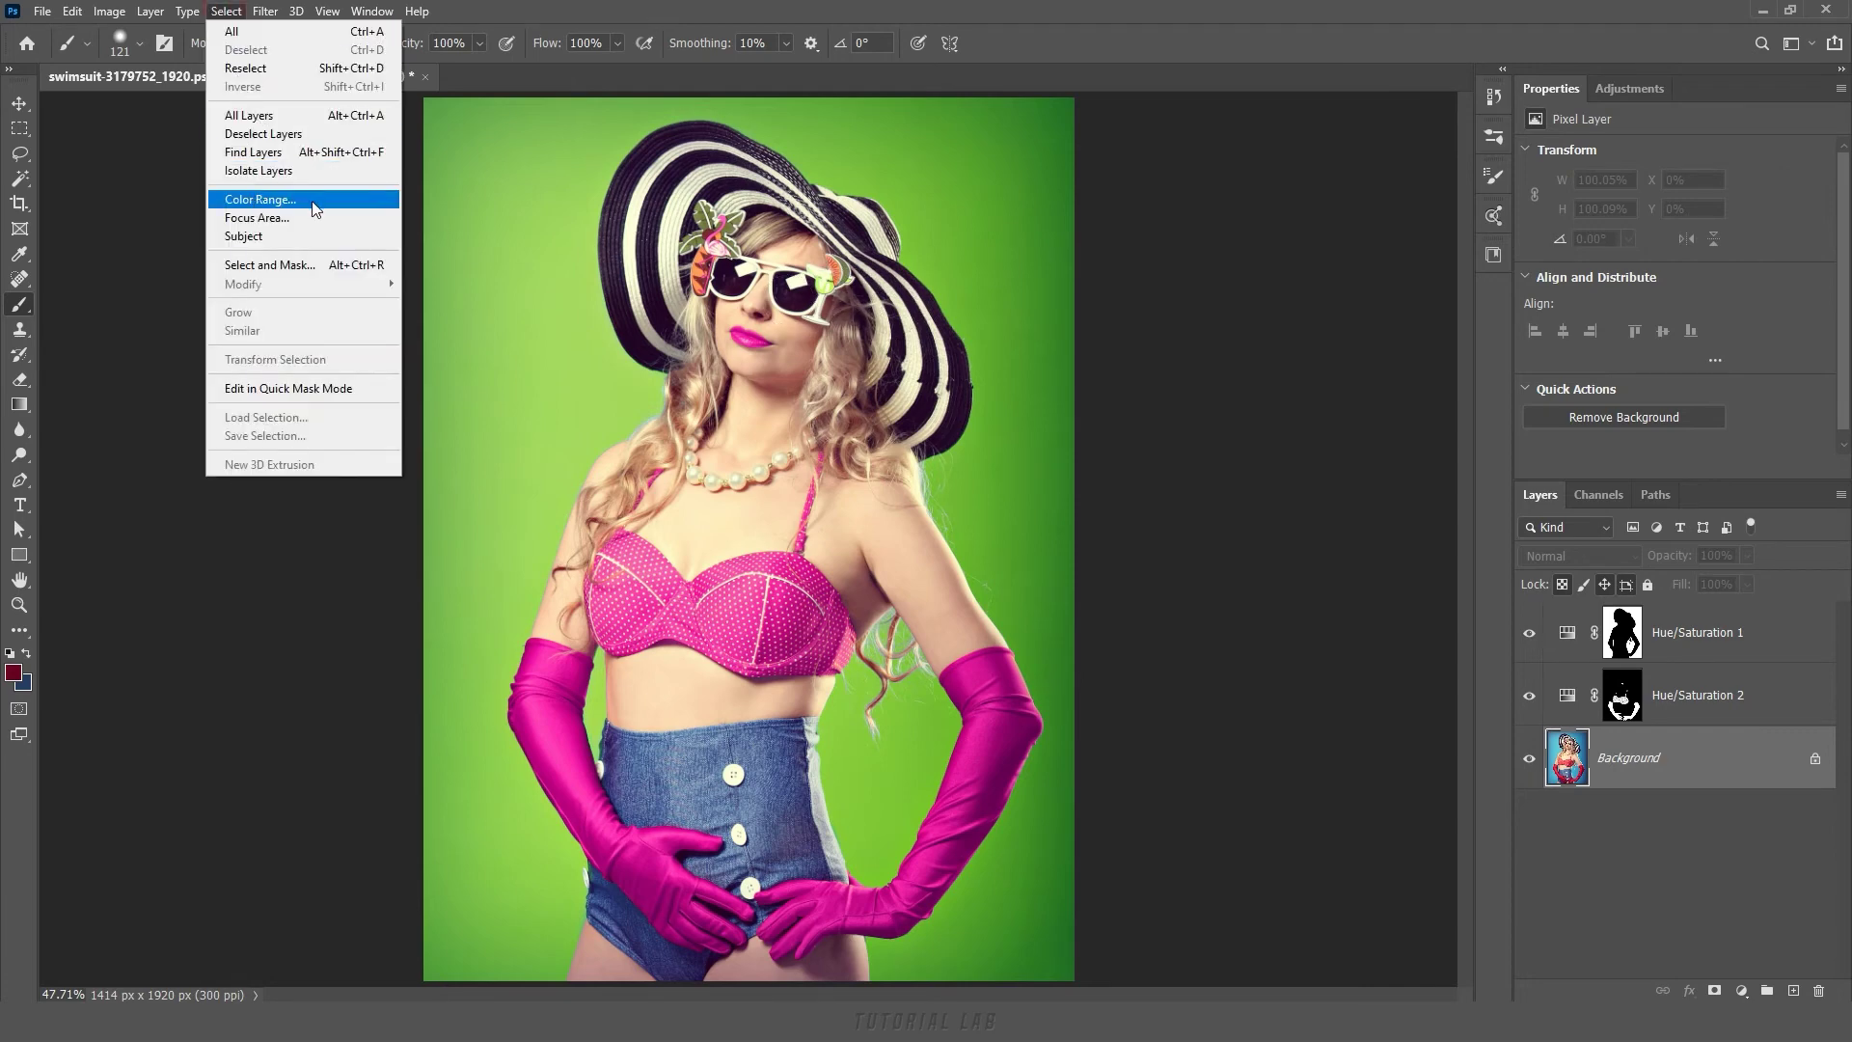
pyautogui.click(314, 202)
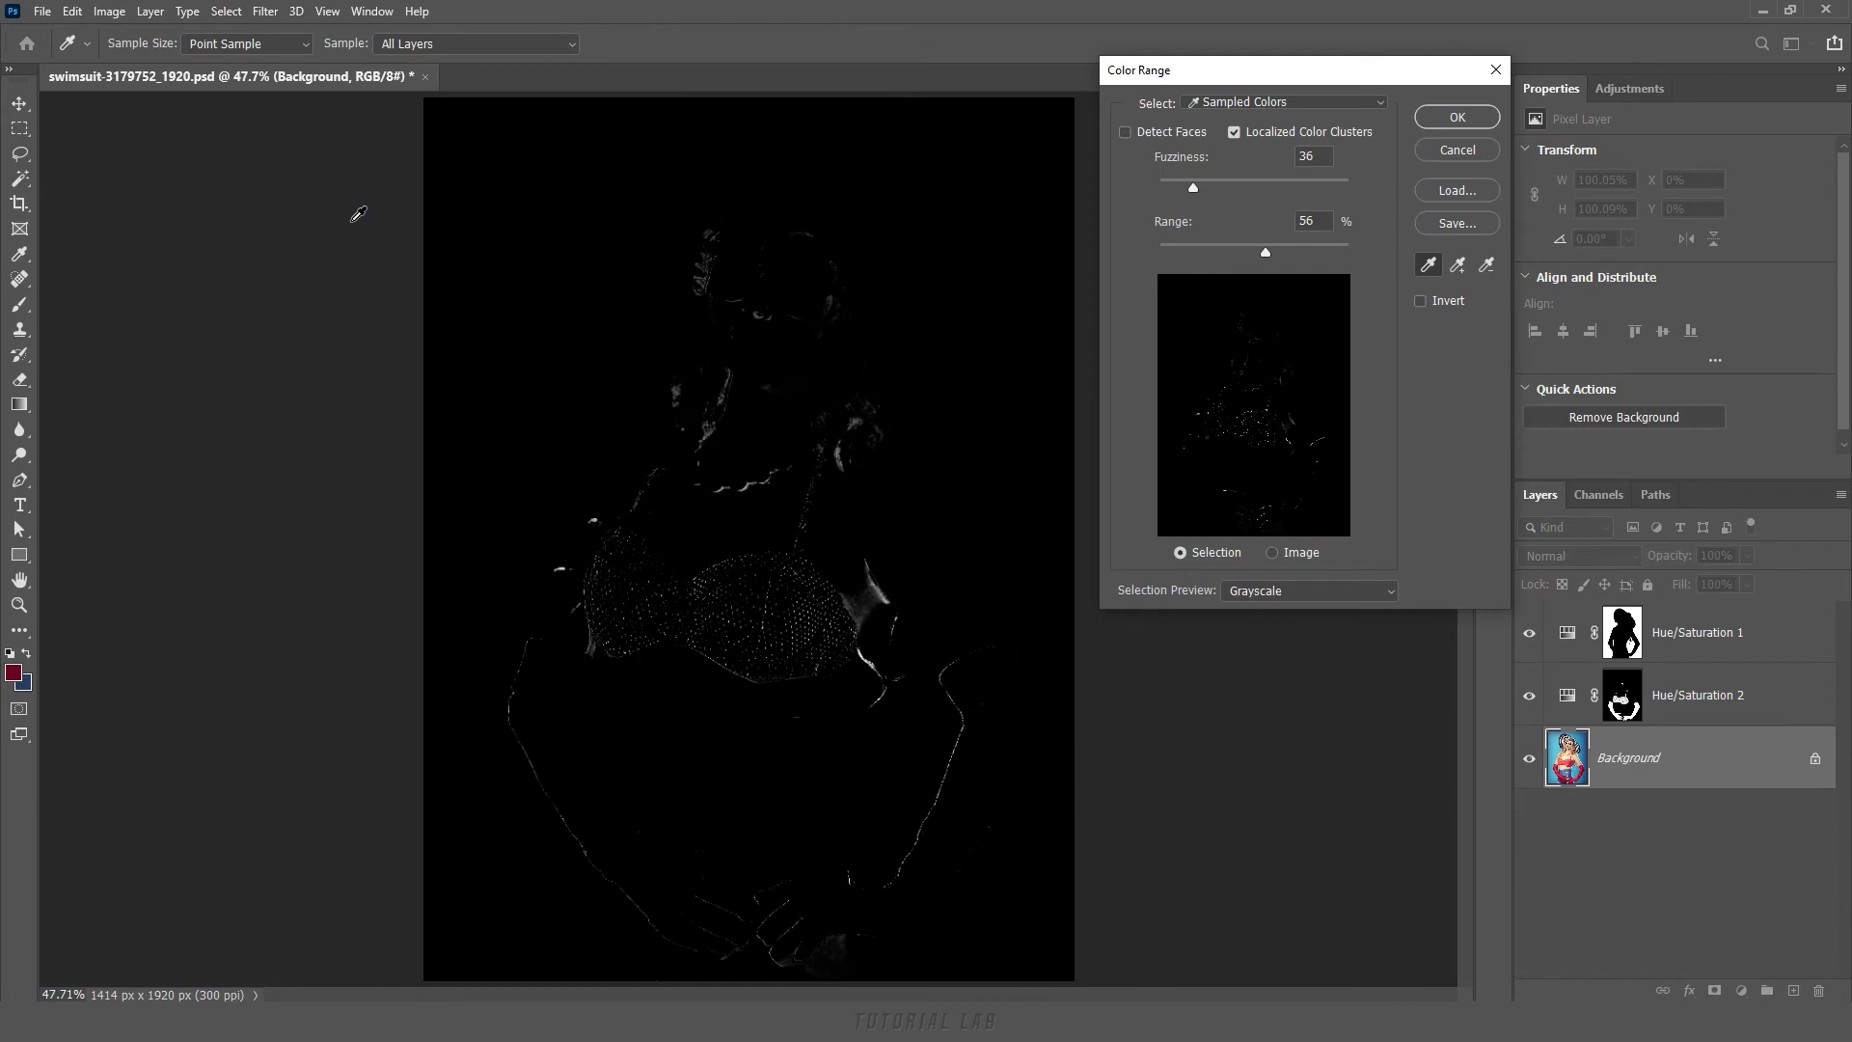
pyautogui.click(1273, 554)
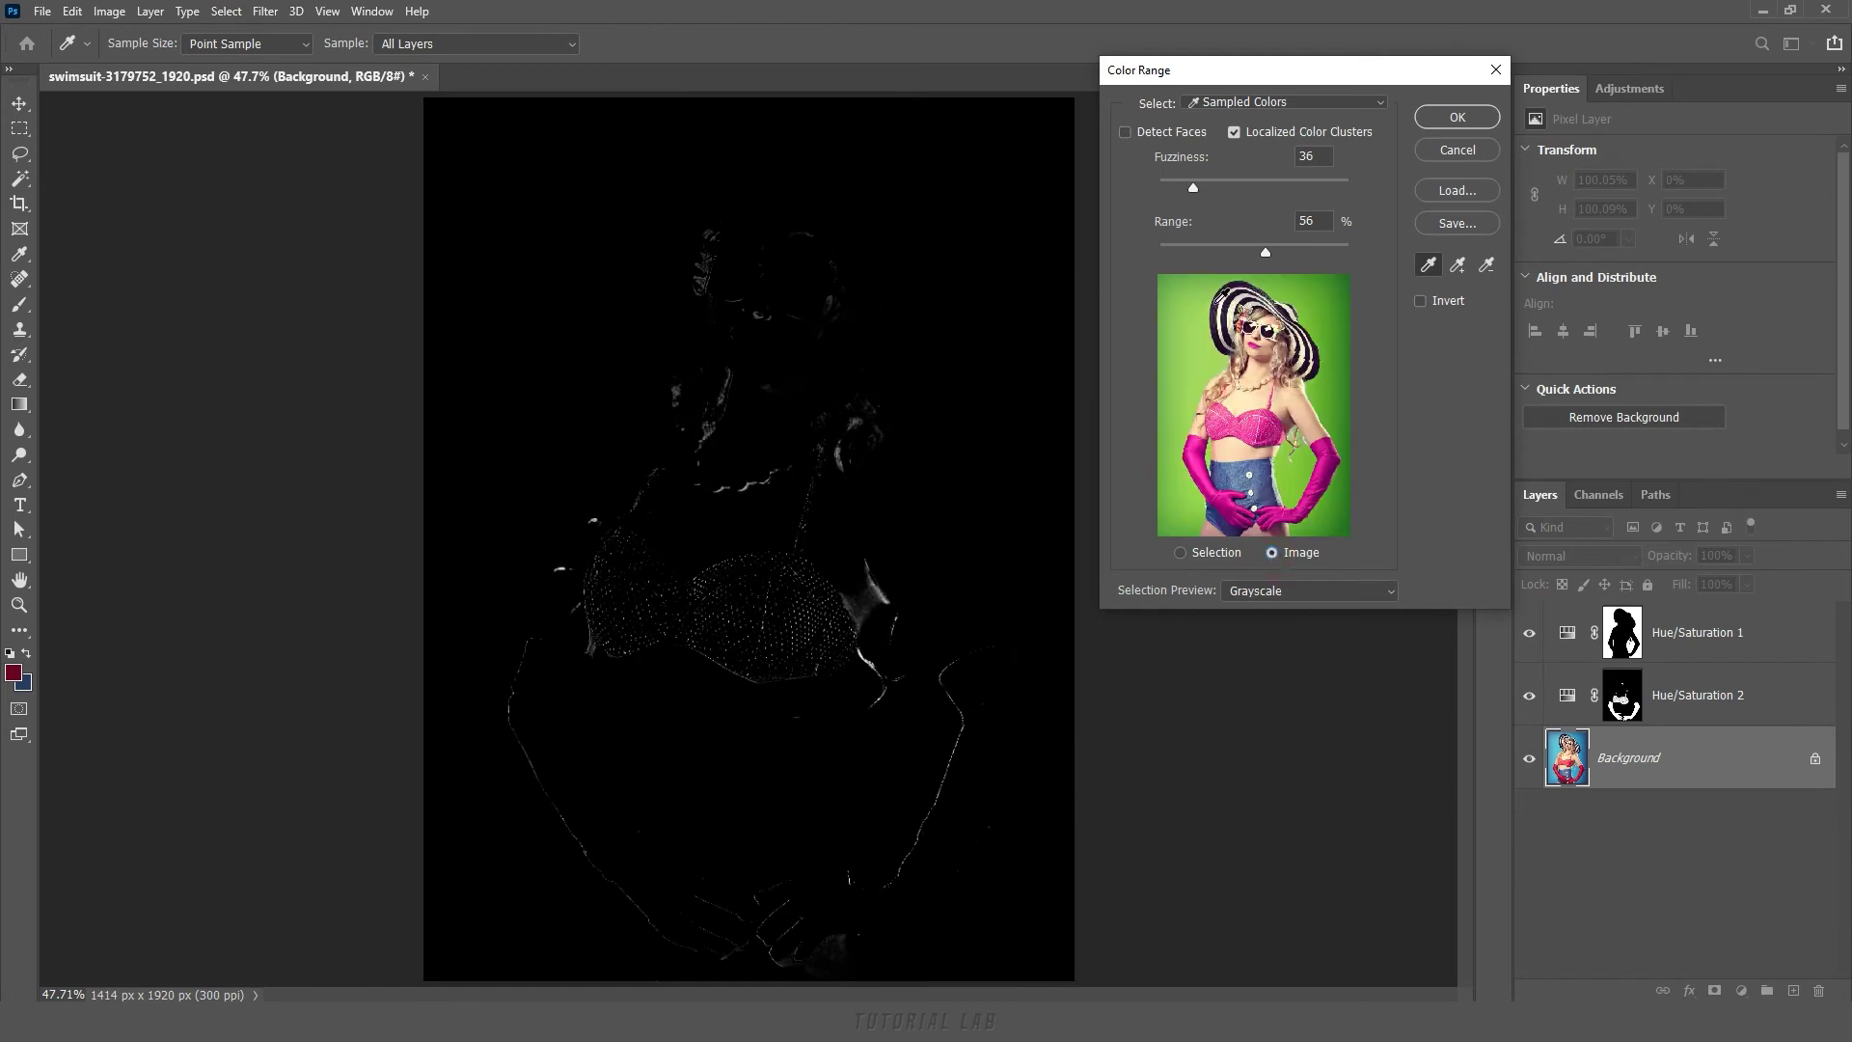
pyautogui.click(1214, 305)
pyautogui.click(1458, 270)
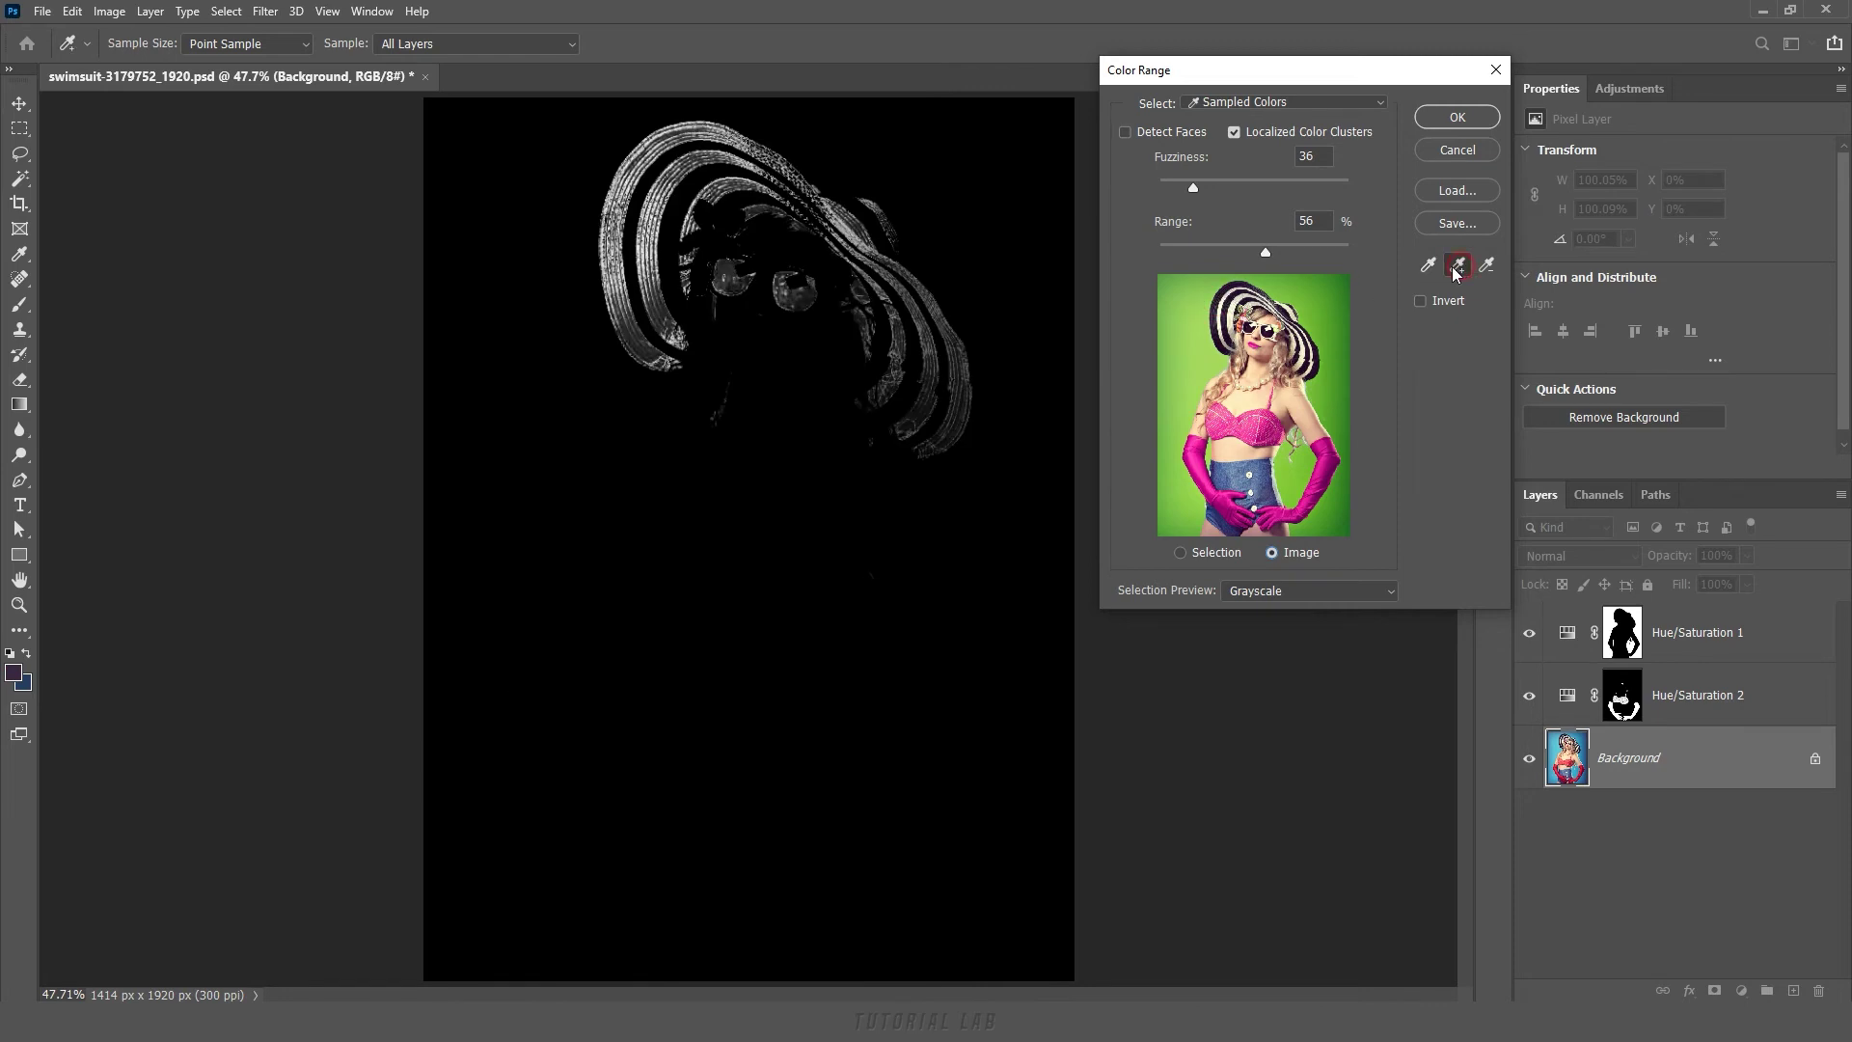
pyautogui.click(643, 173)
pyautogui.click(669, 264)
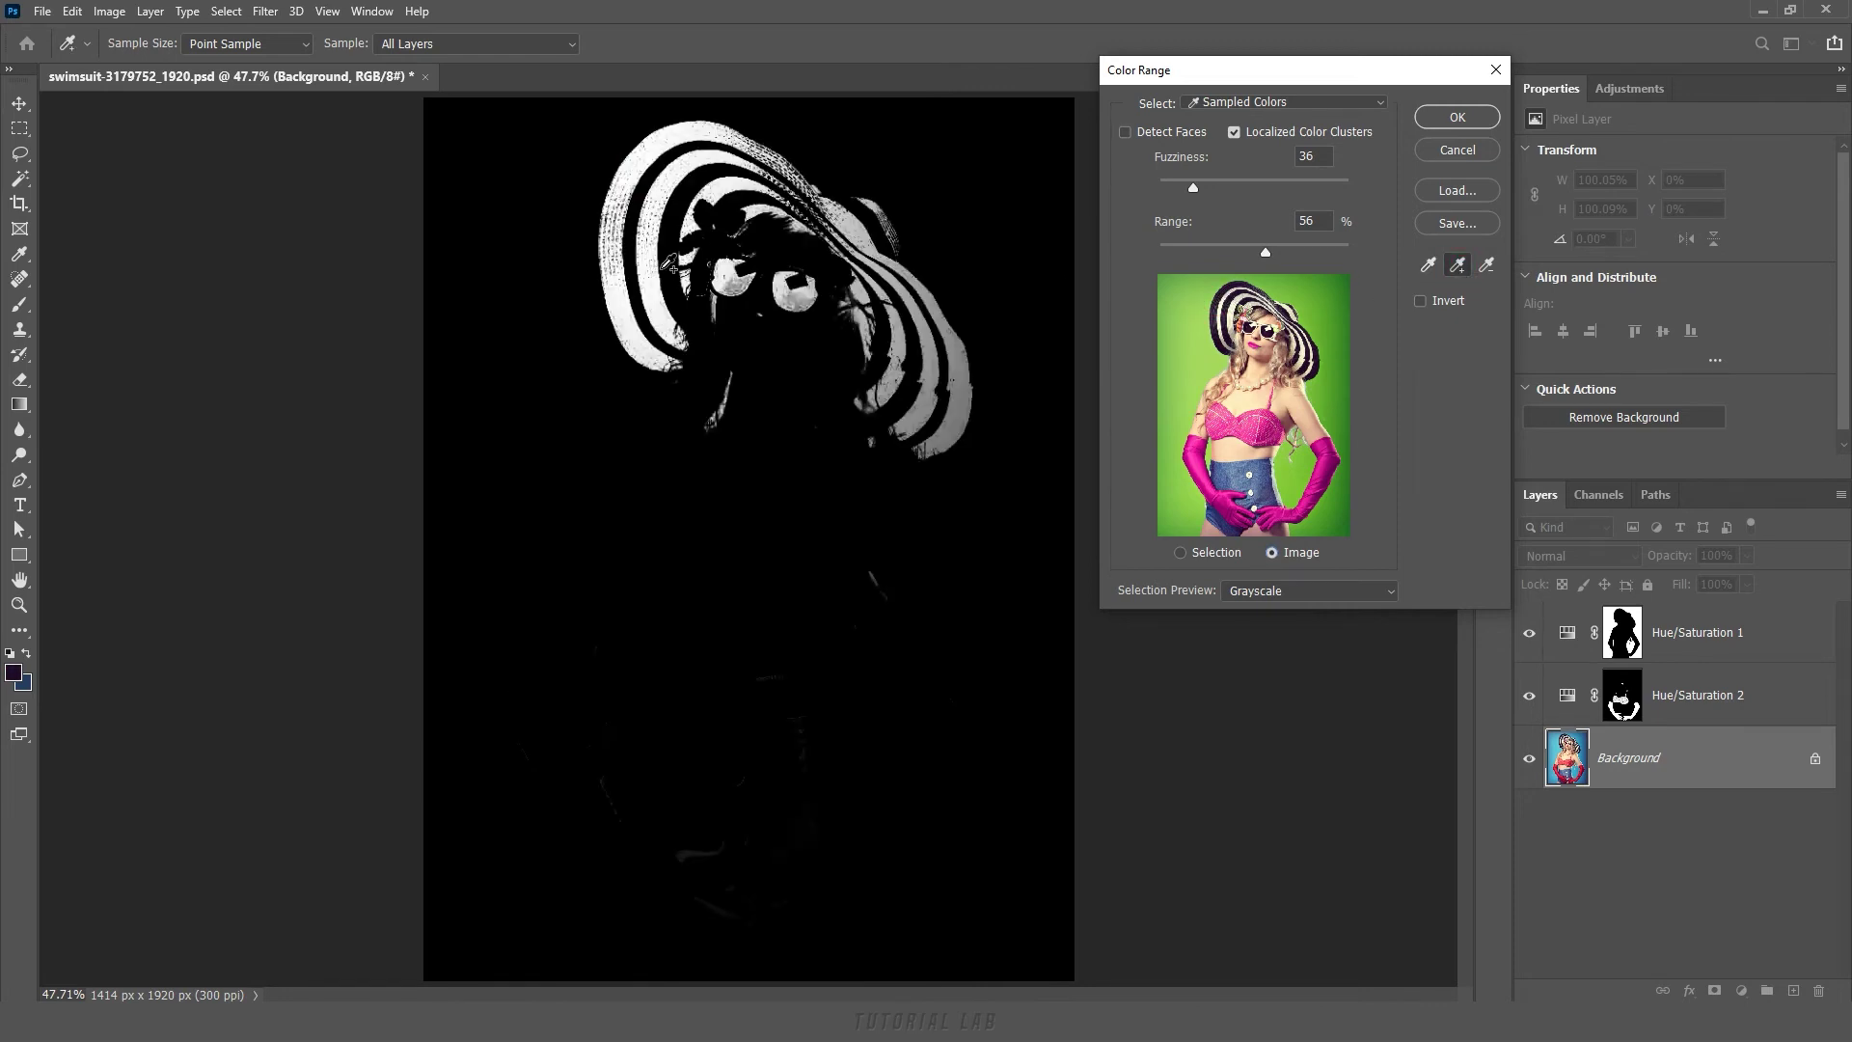
pyautogui.click(908, 404)
# Tighten the hat selection to Fuzziness 32 and Range 22% and accept it.
pyautogui.moveTo(1194, 187); pyautogui.dragTo(1190, 187)
pyautogui.click(734, 282)
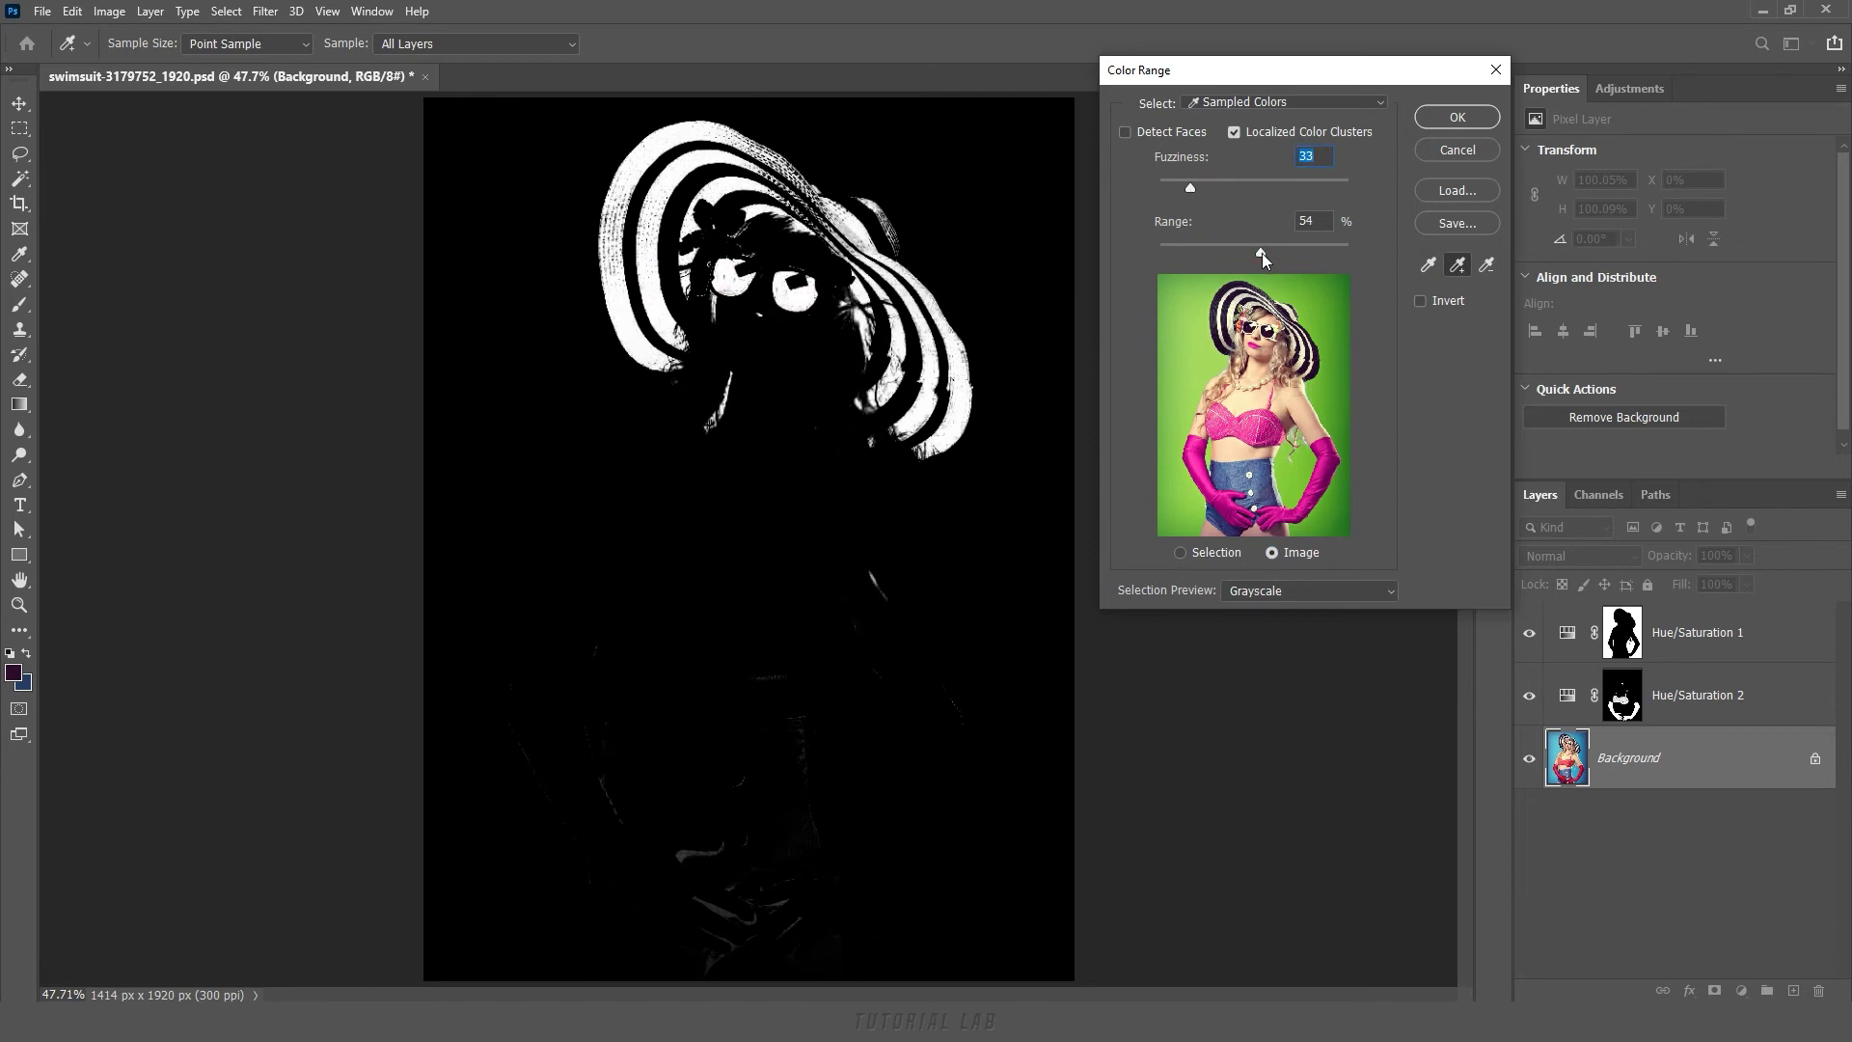
pyautogui.moveTo(1261, 252)
pyautogui.mouseDown()
pyautogui.moveTo(1225, 255)
pyautogui.moveTo(1312, 256)
pyautogui.moveTo(1200, 253)
pyautogui.mouseUp()
pyautogui.moveTo(1190, 187); pyautogui.dragTo(1184, 185)
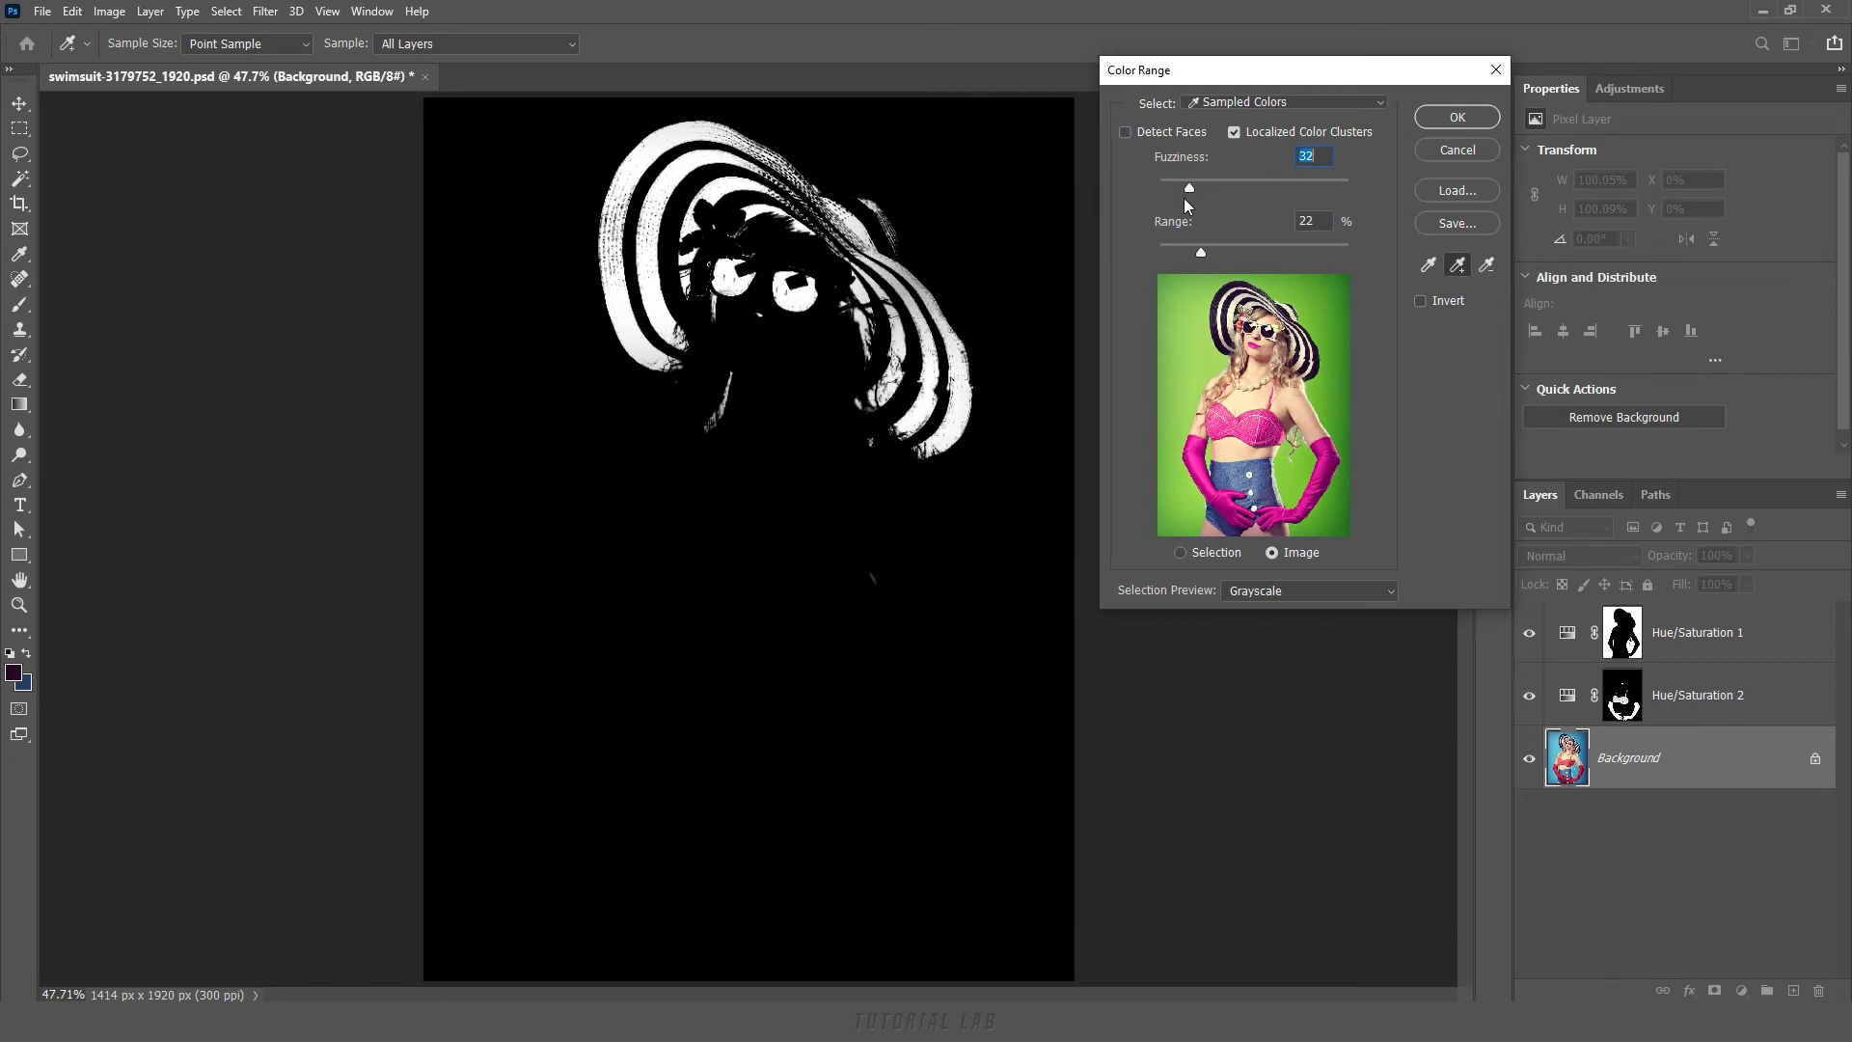
pyautogui.click(1456, 124)
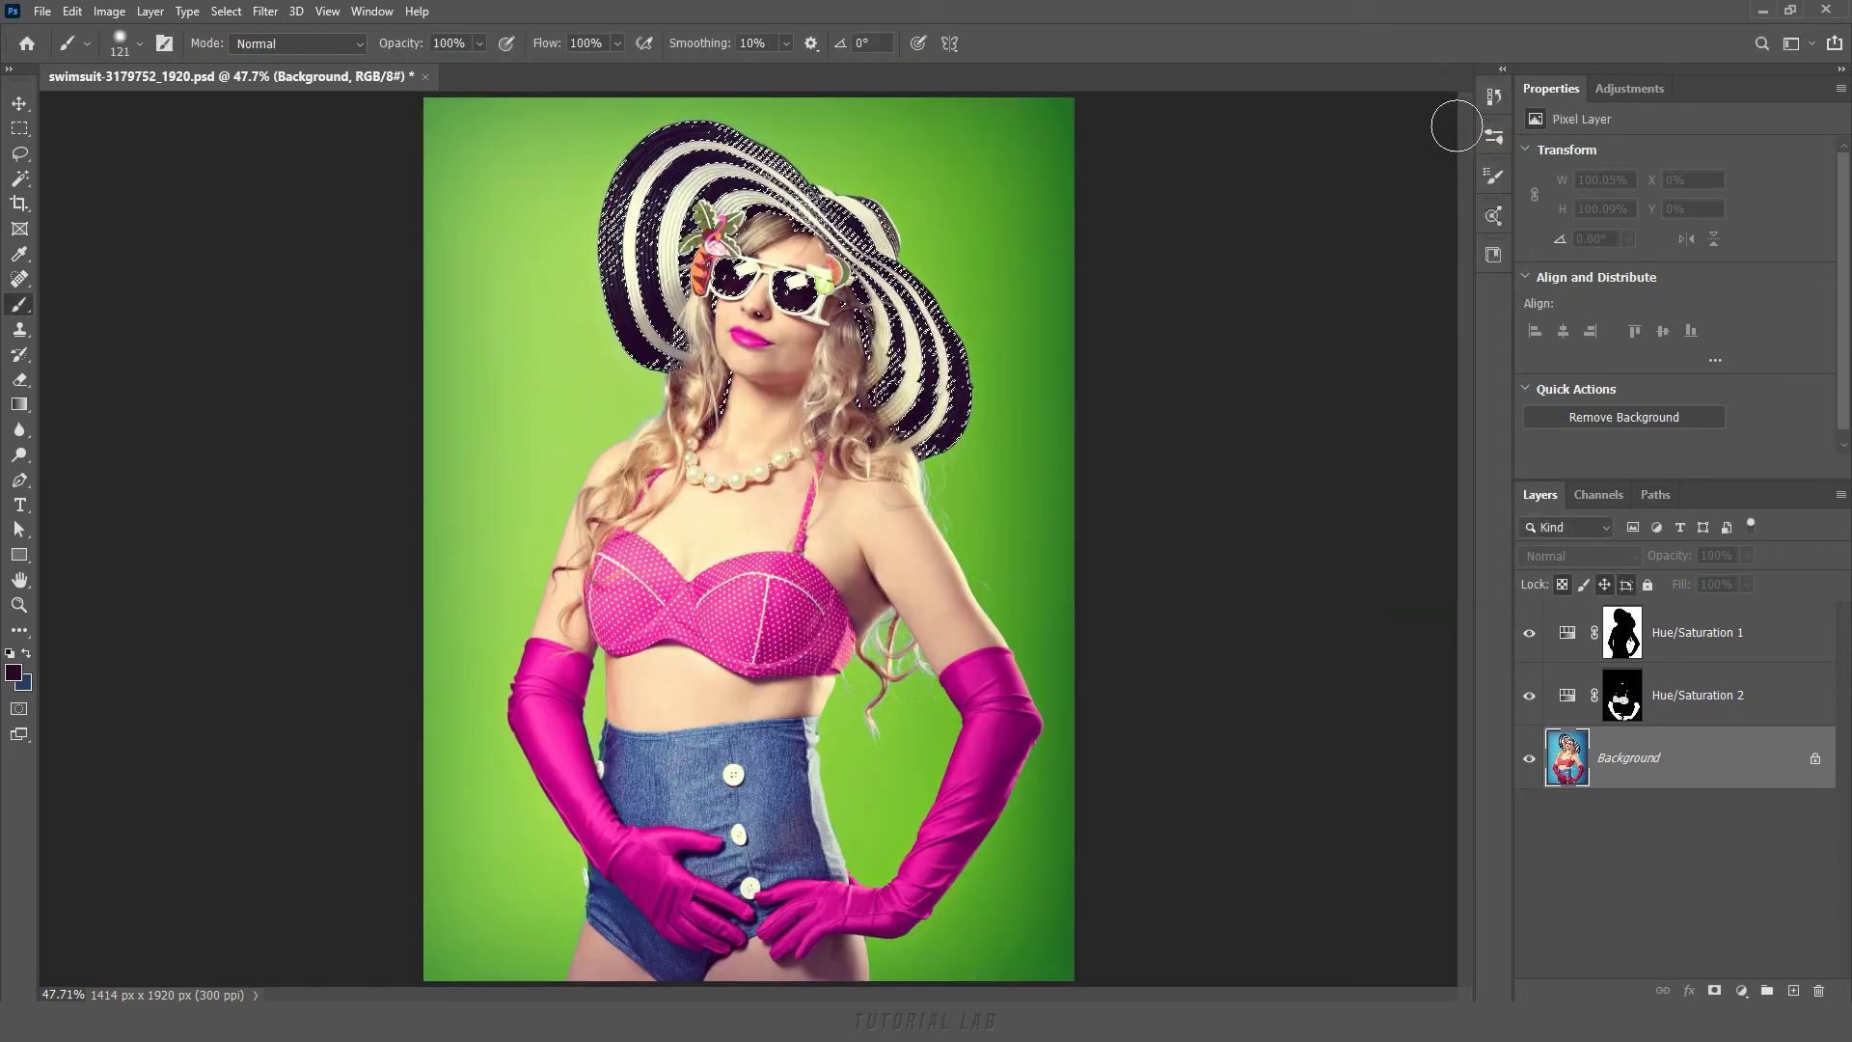
pyautogui.click(1742, 990)
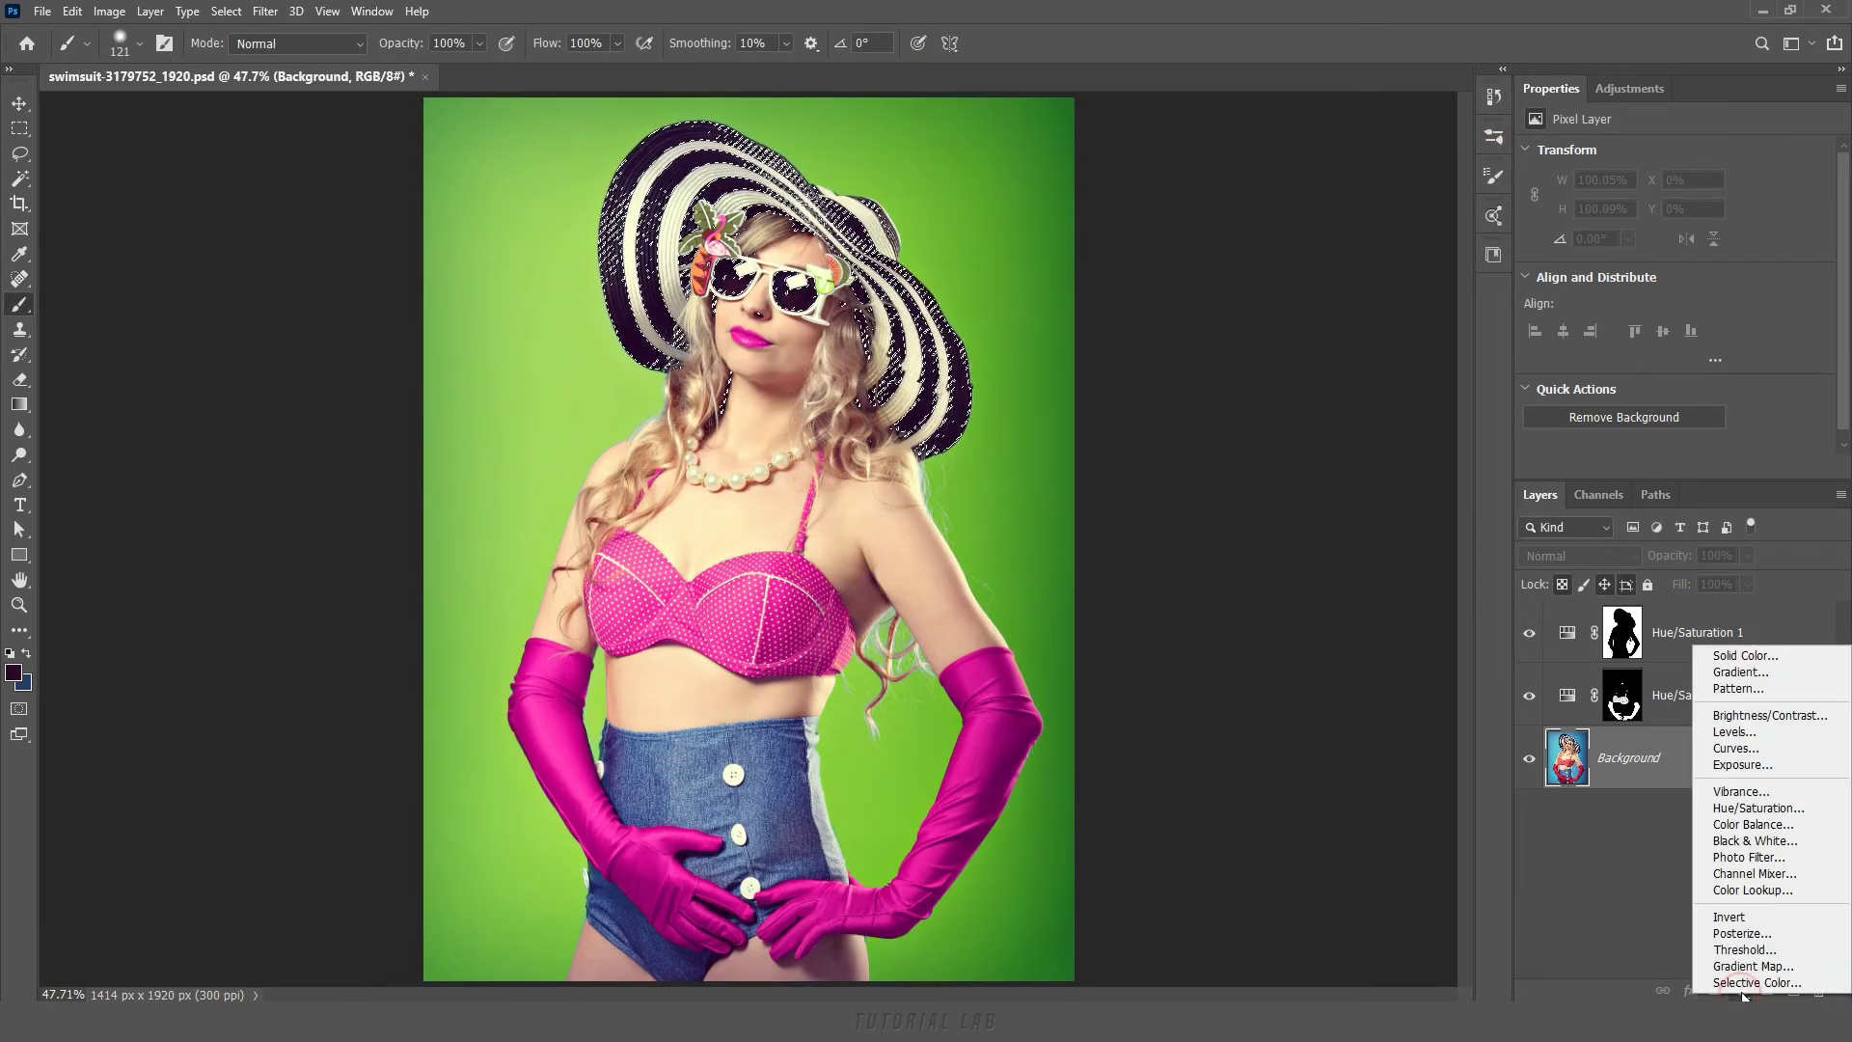
# Add a hat Hue/Saturation layer at Hue -180, Saturation +10, compare it, then reselect Background.
pyautogui.click(1770, 812)
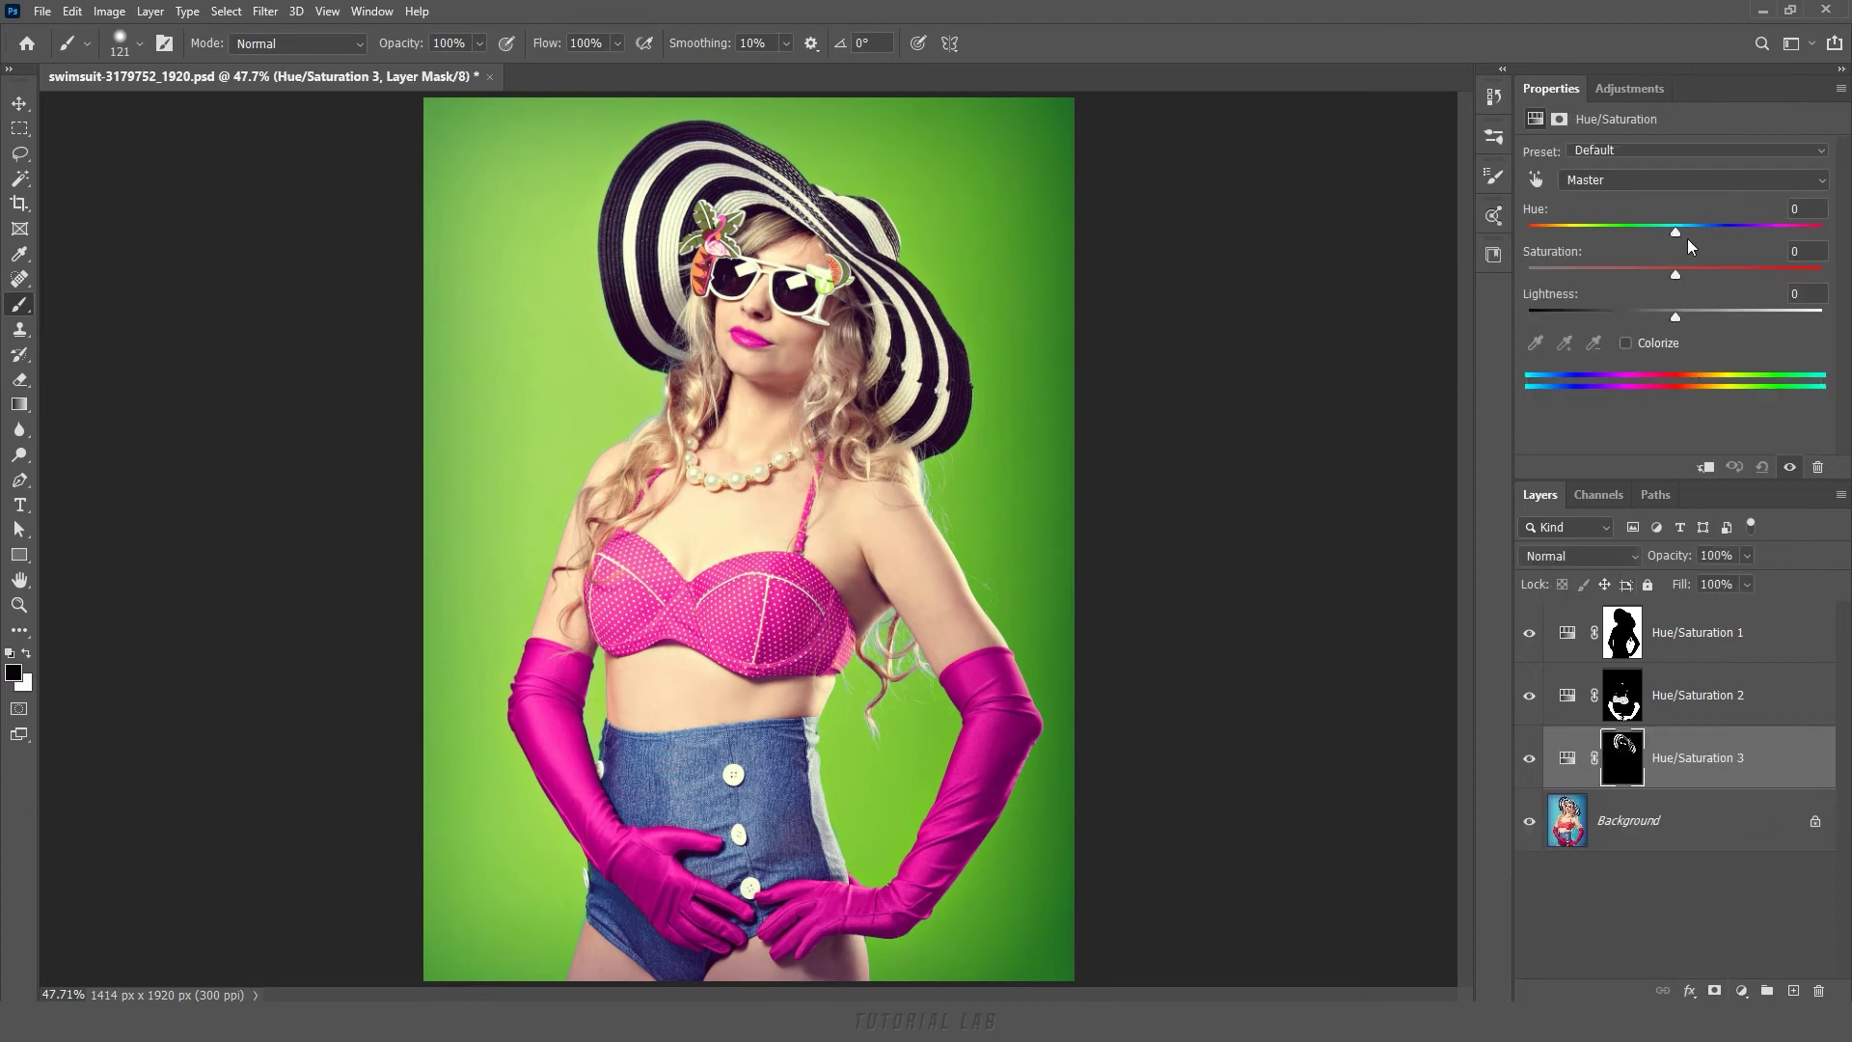
pyautogui.moveTo(1675, 233); pyautogui.dragTo(1522, 234)
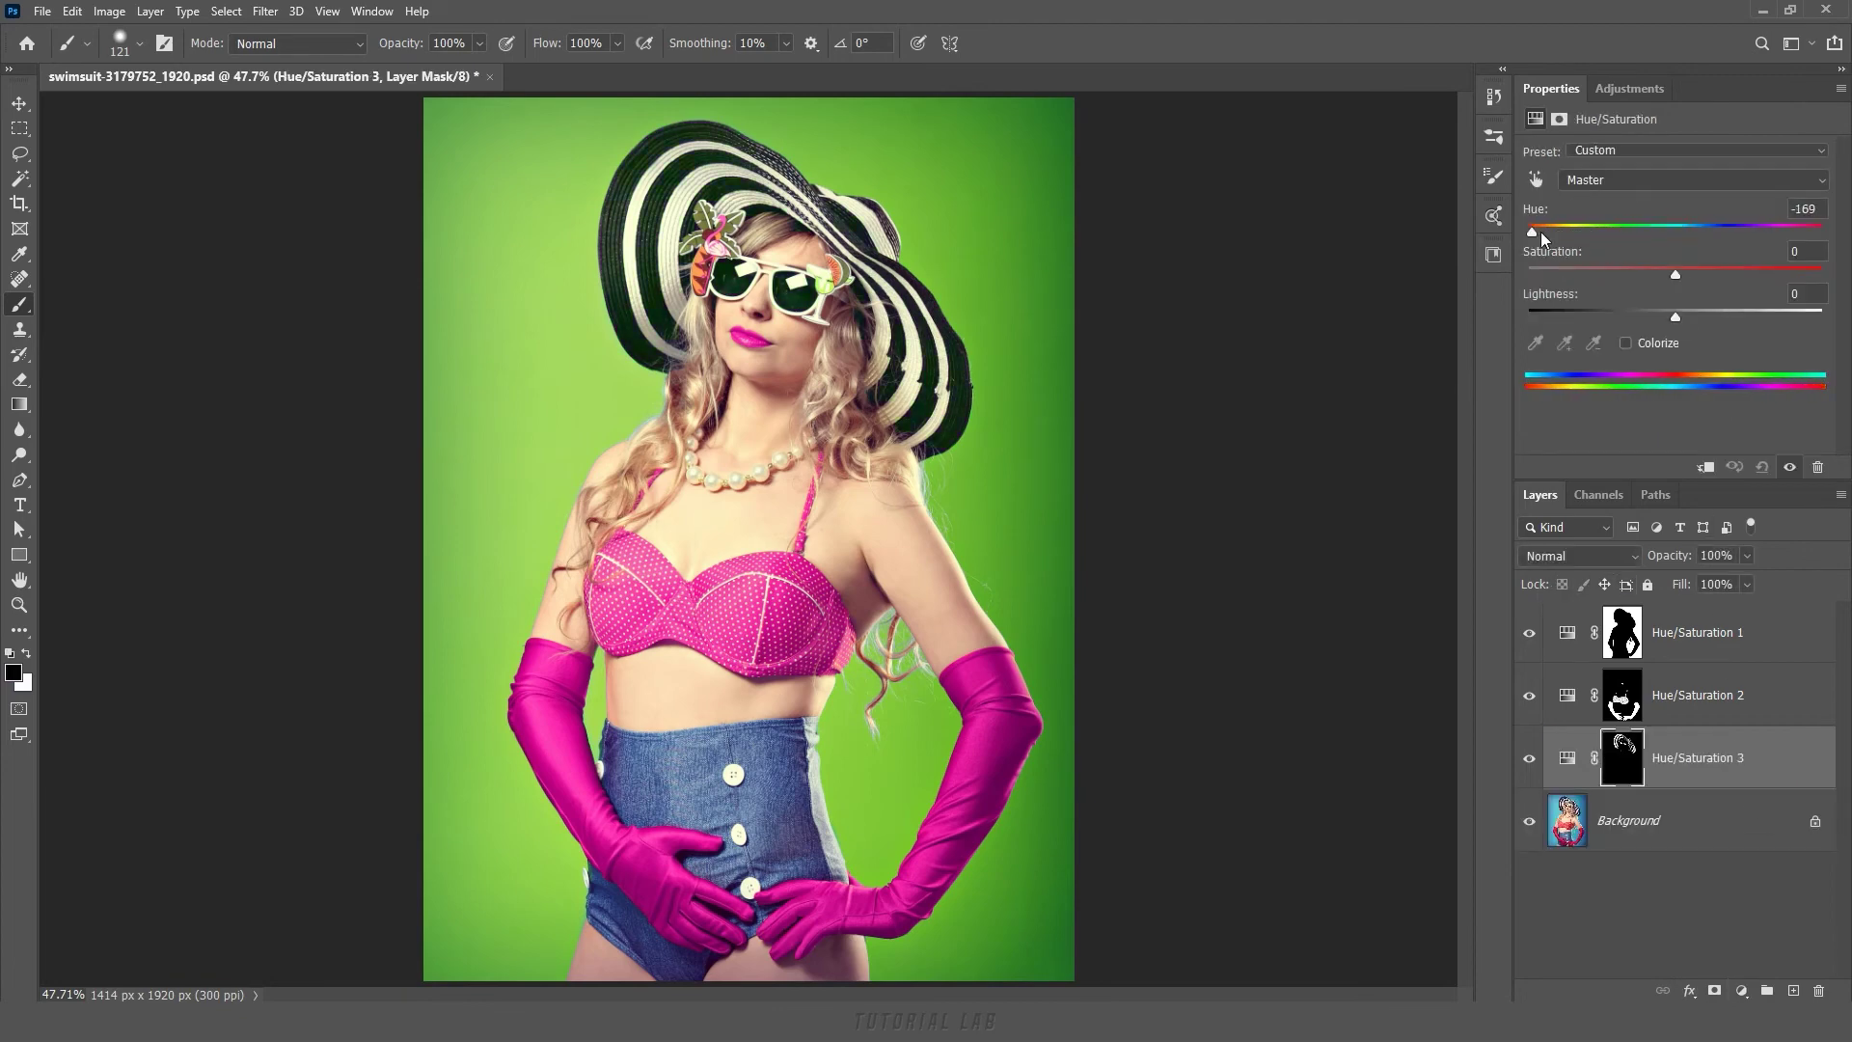
pyautogui.moveTo(1674, 275); pyautogui.dragTo(1796, 275)
pyautogui.click(1529, 758)
pyautogui.click(1529, 762)
pyautogui.click(1661, 840)
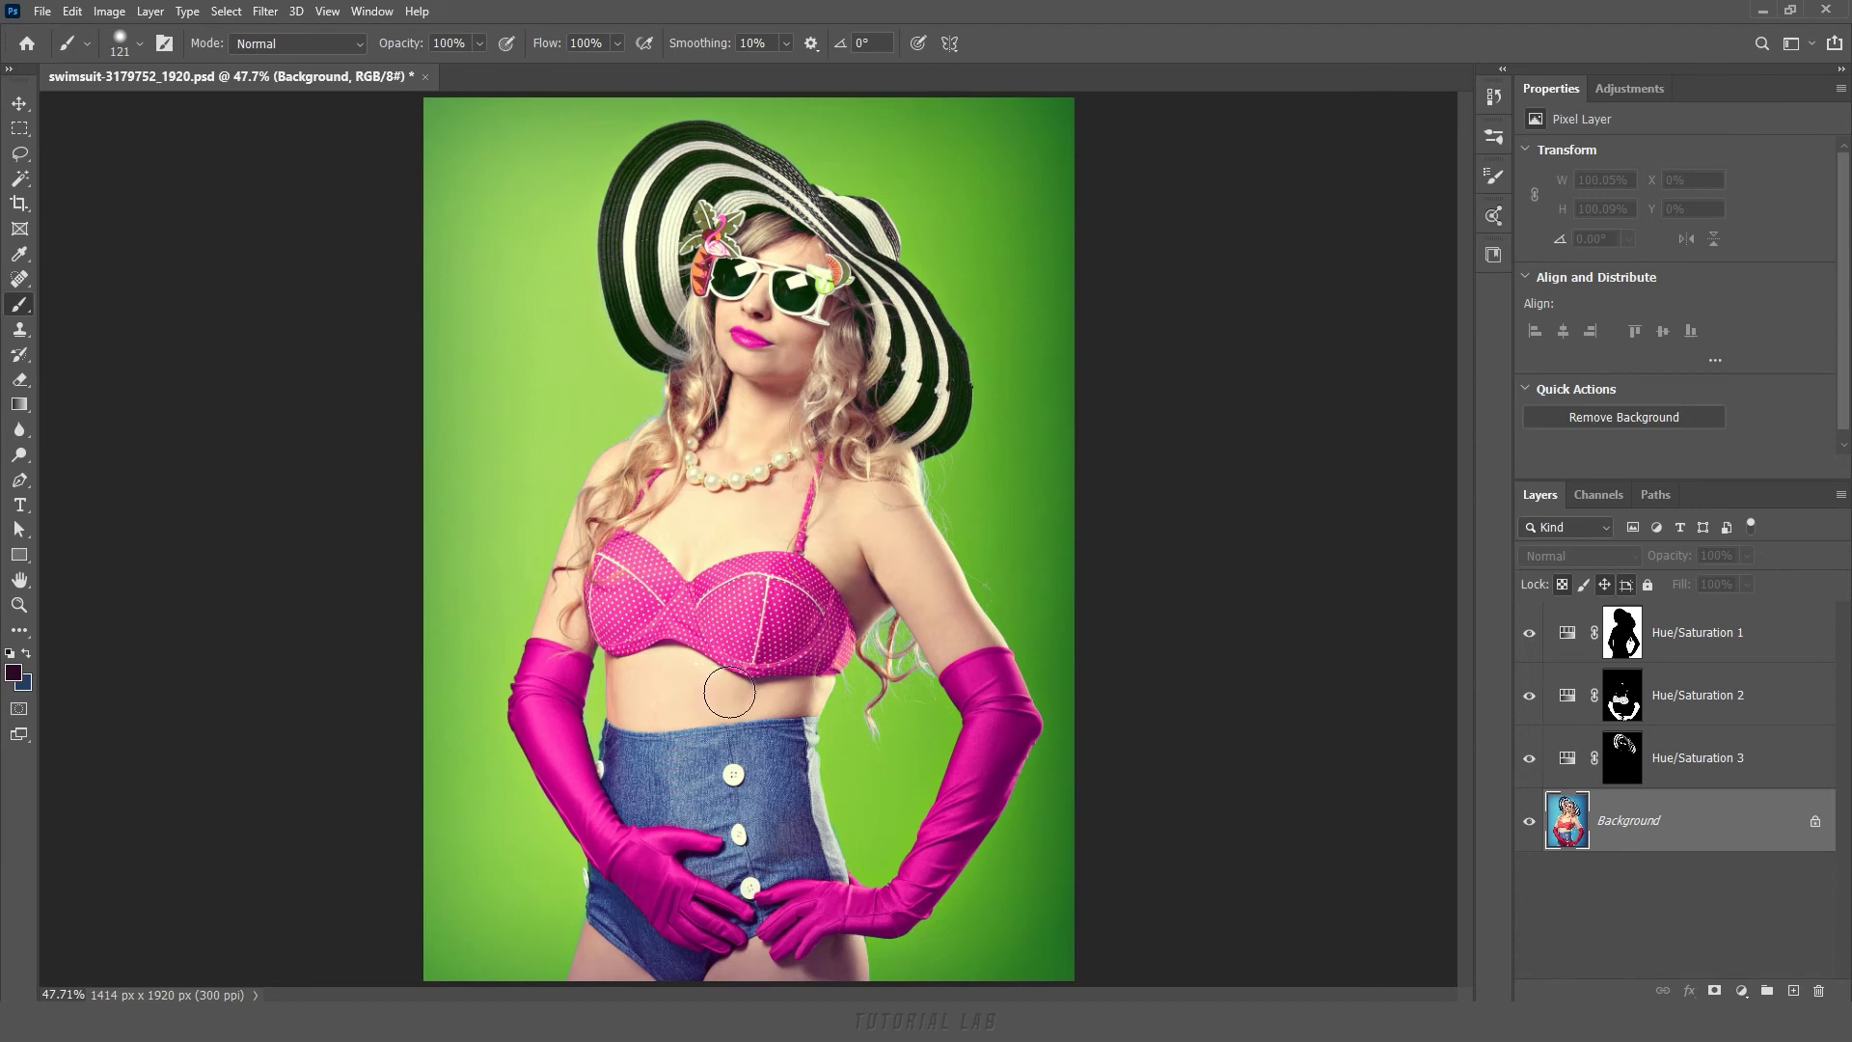
# Open Color Range with a colour preview and try the Reds and Highlights presets.
pyautogui.click(226, 10)
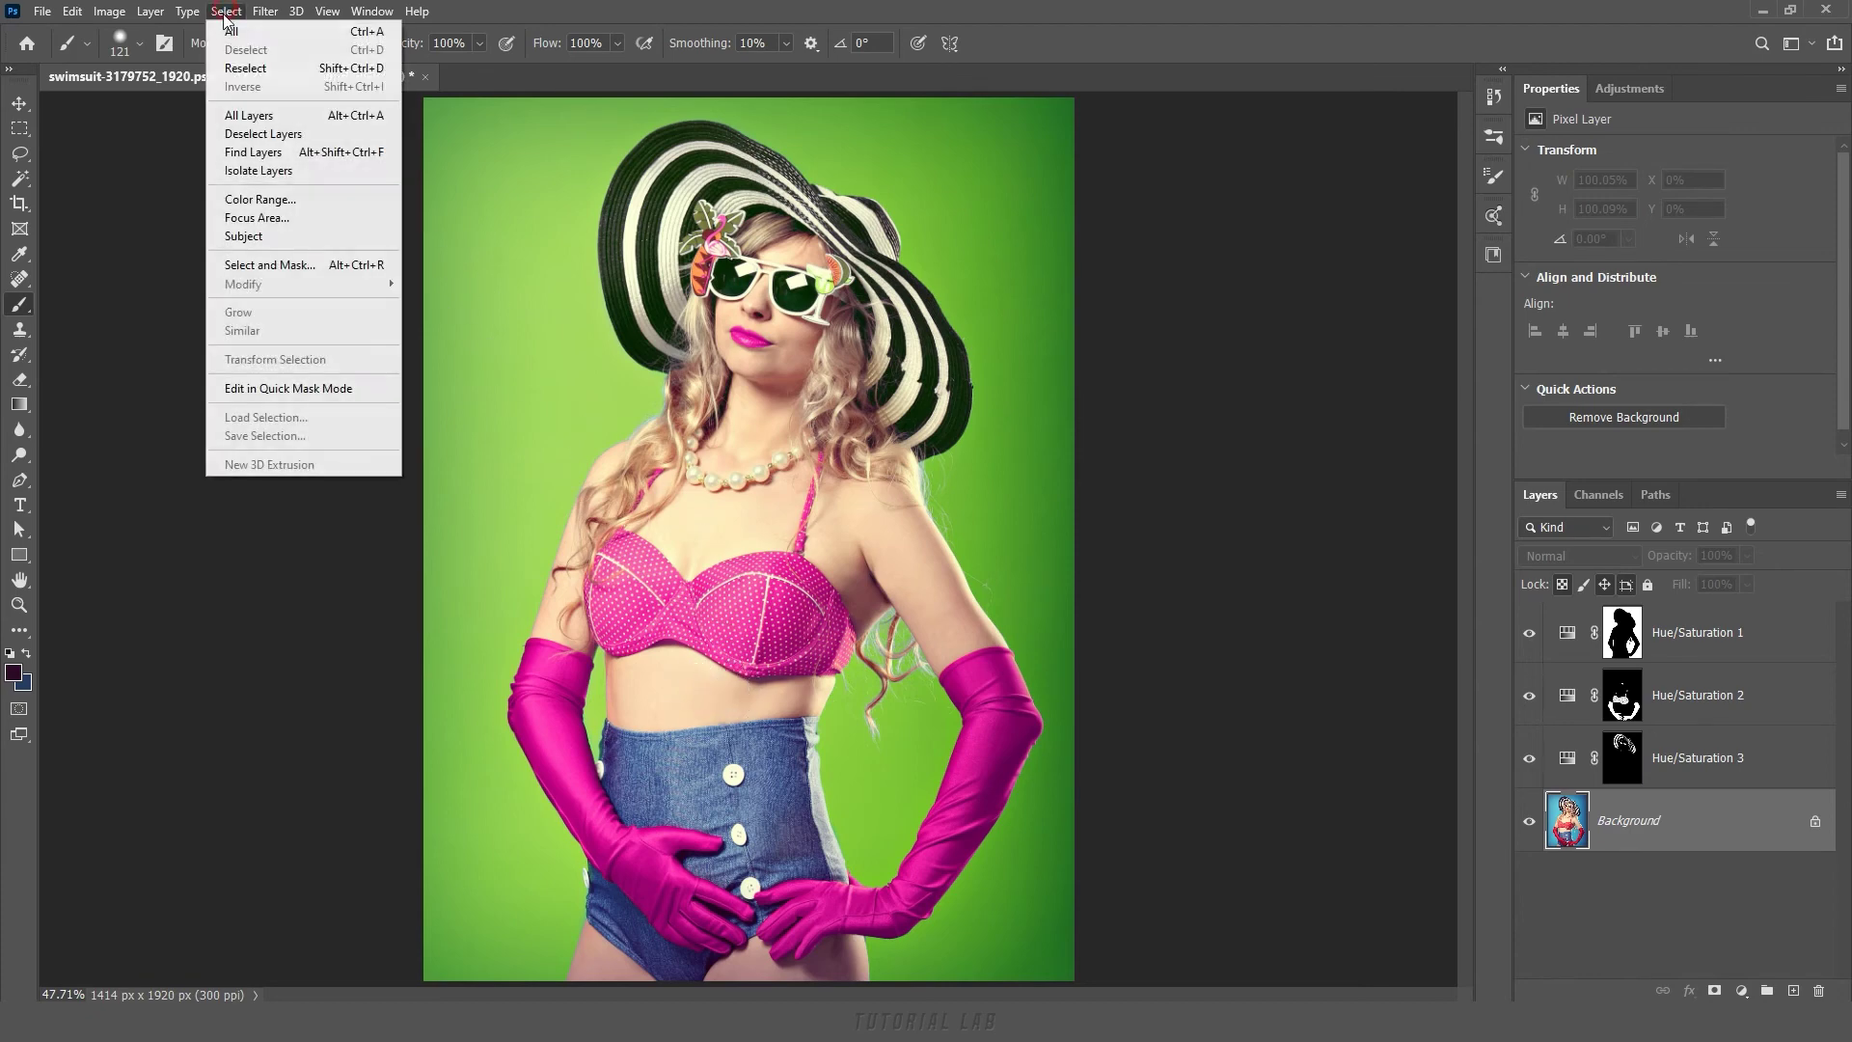
pyautogui.click(271, 206)
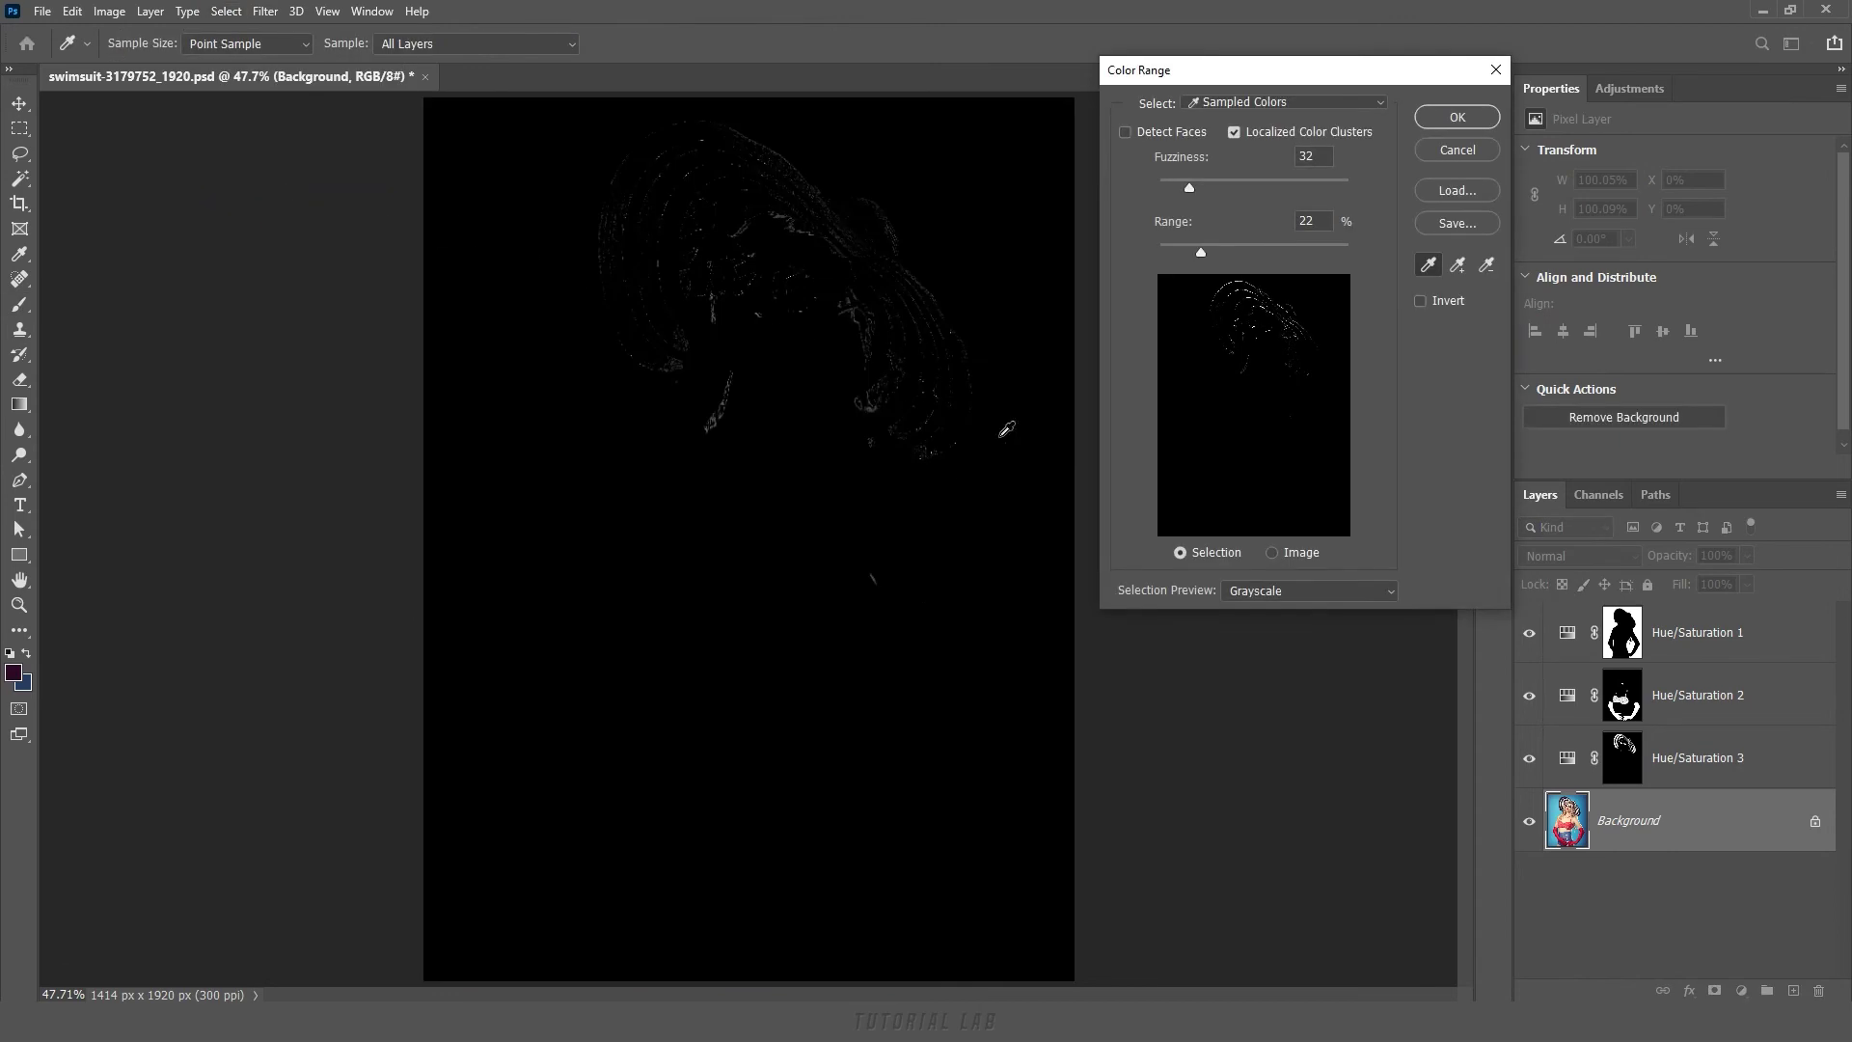
pyautogui.click(1273, 554)
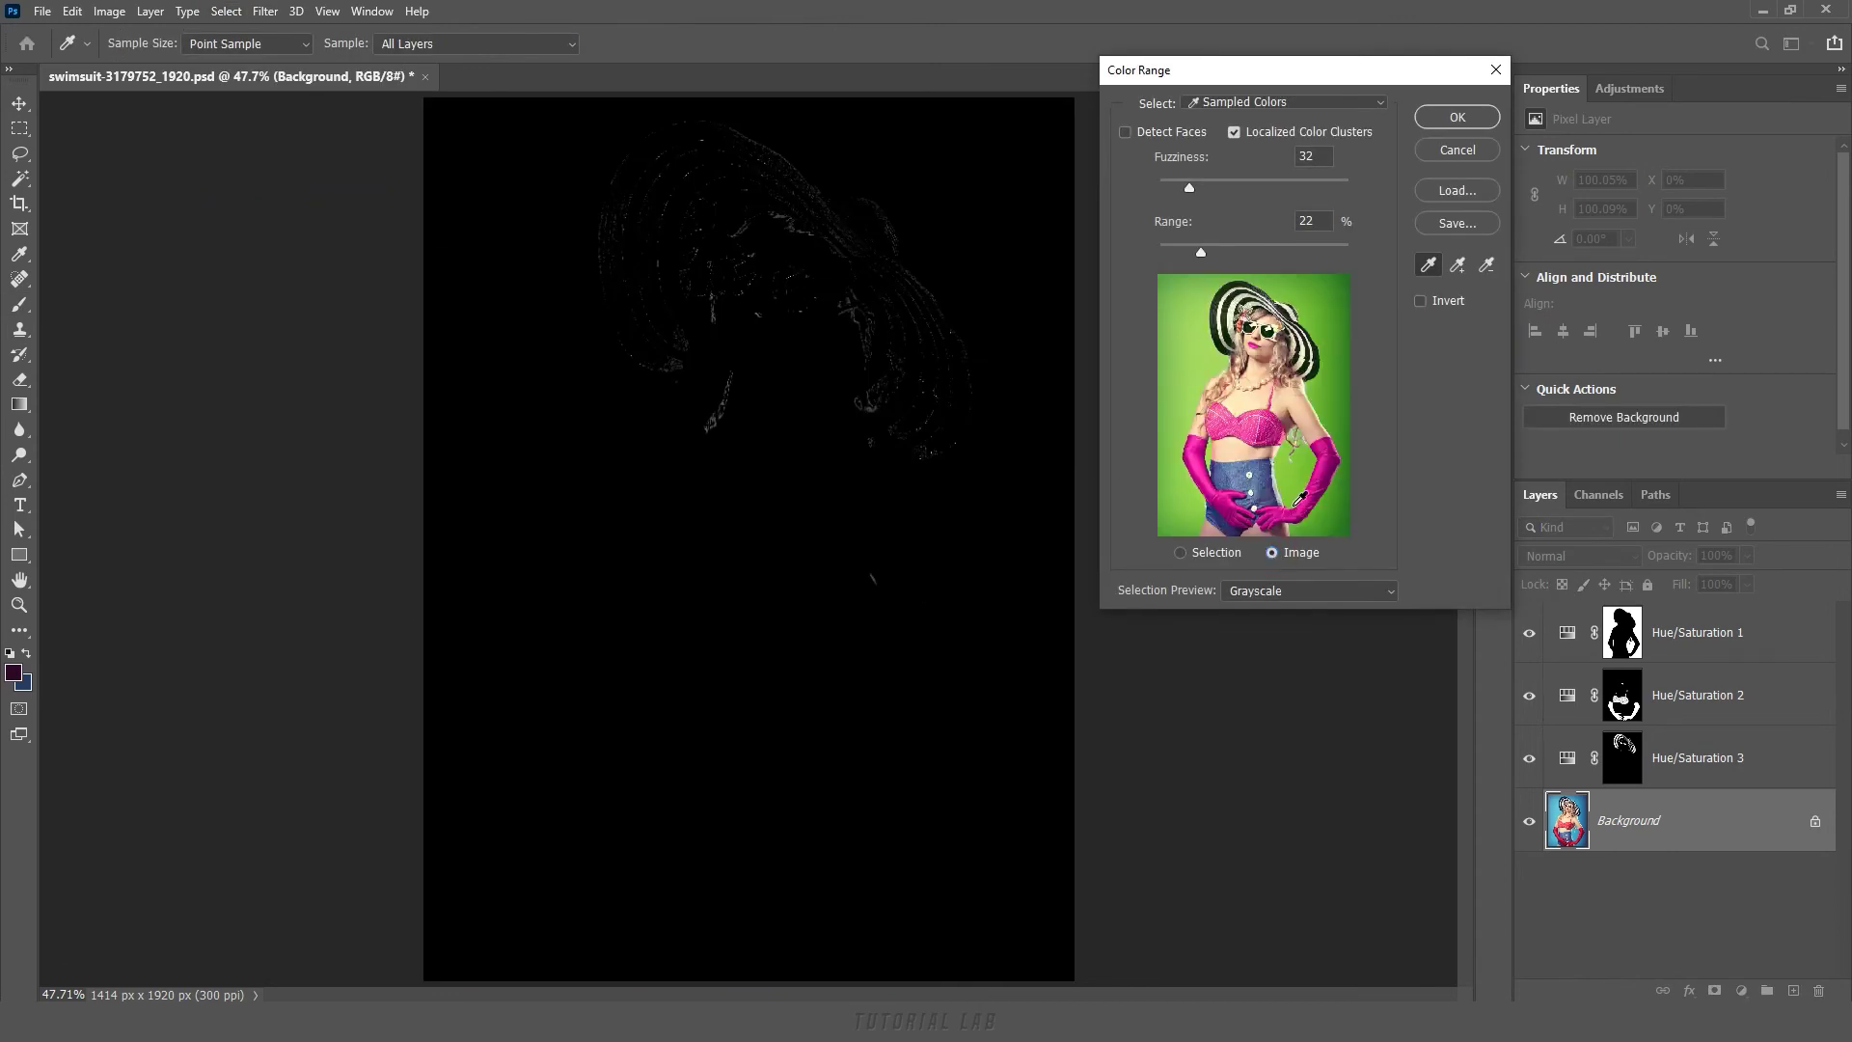
pyautogui.click(1282, 103)
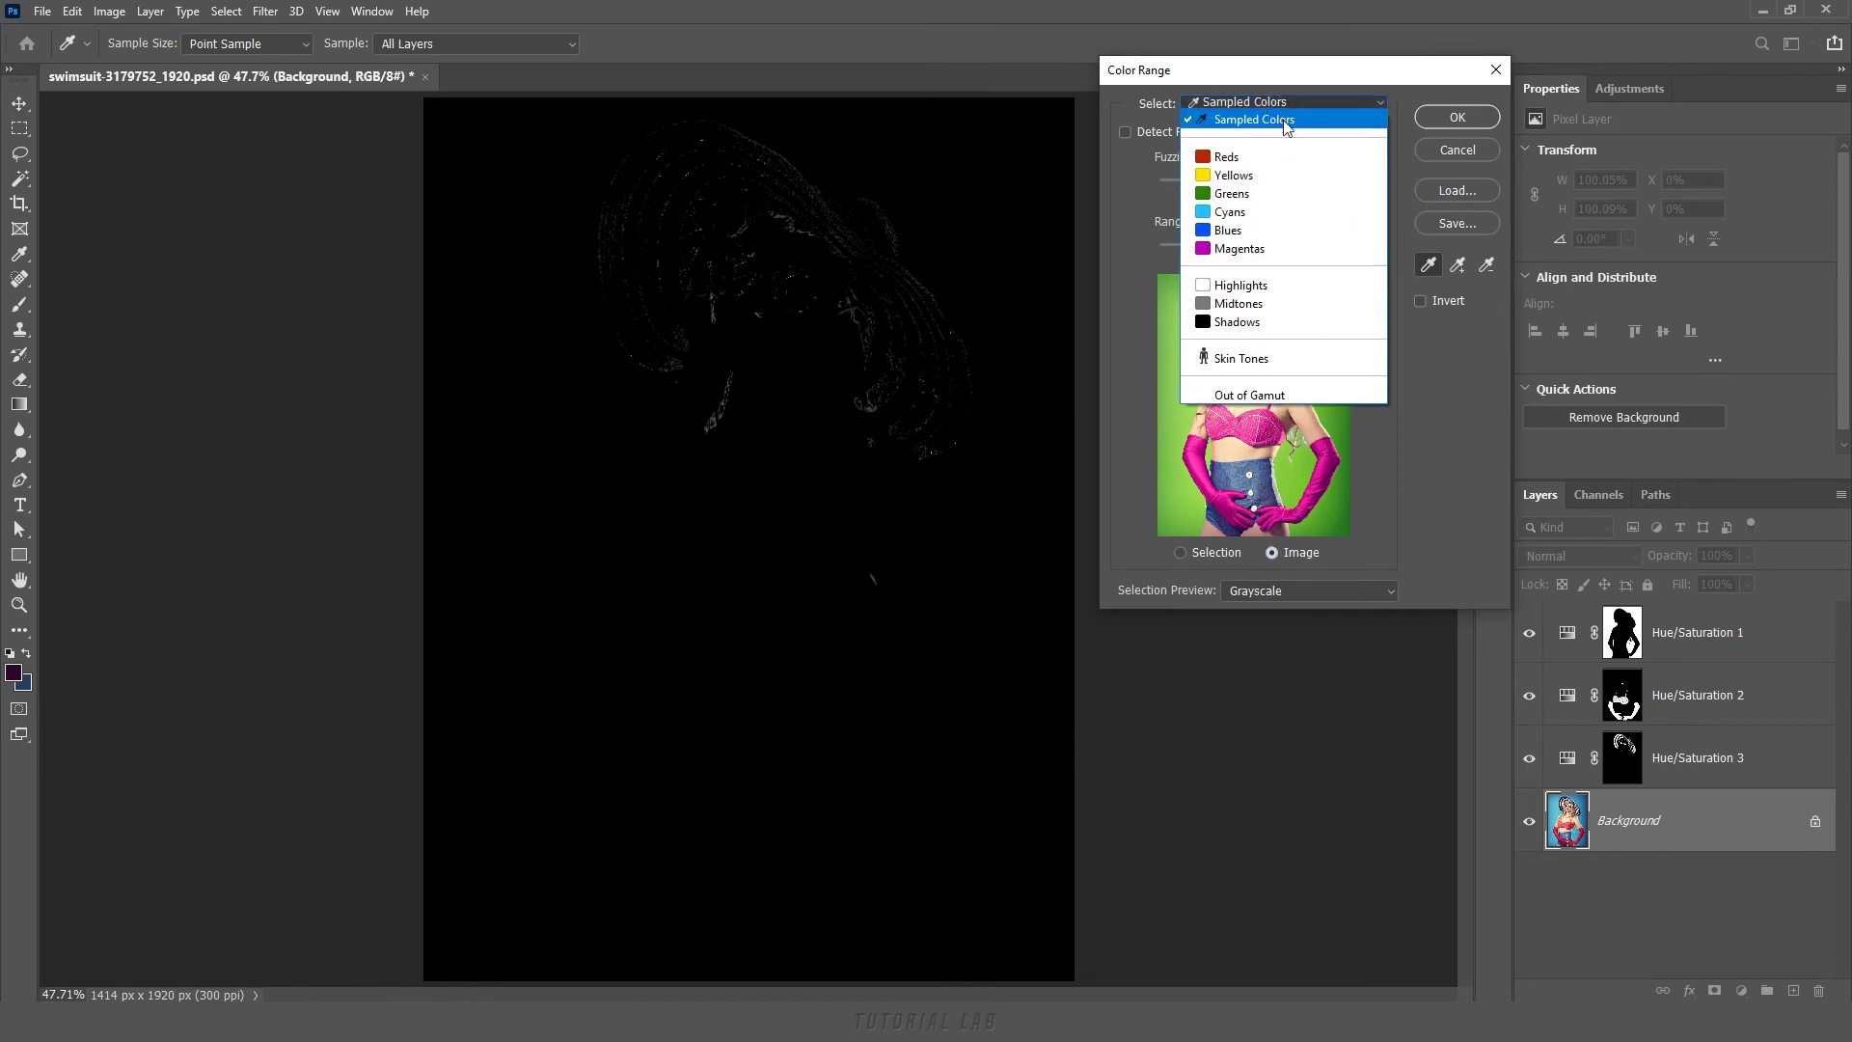
pyautogui.click(1276, 160)
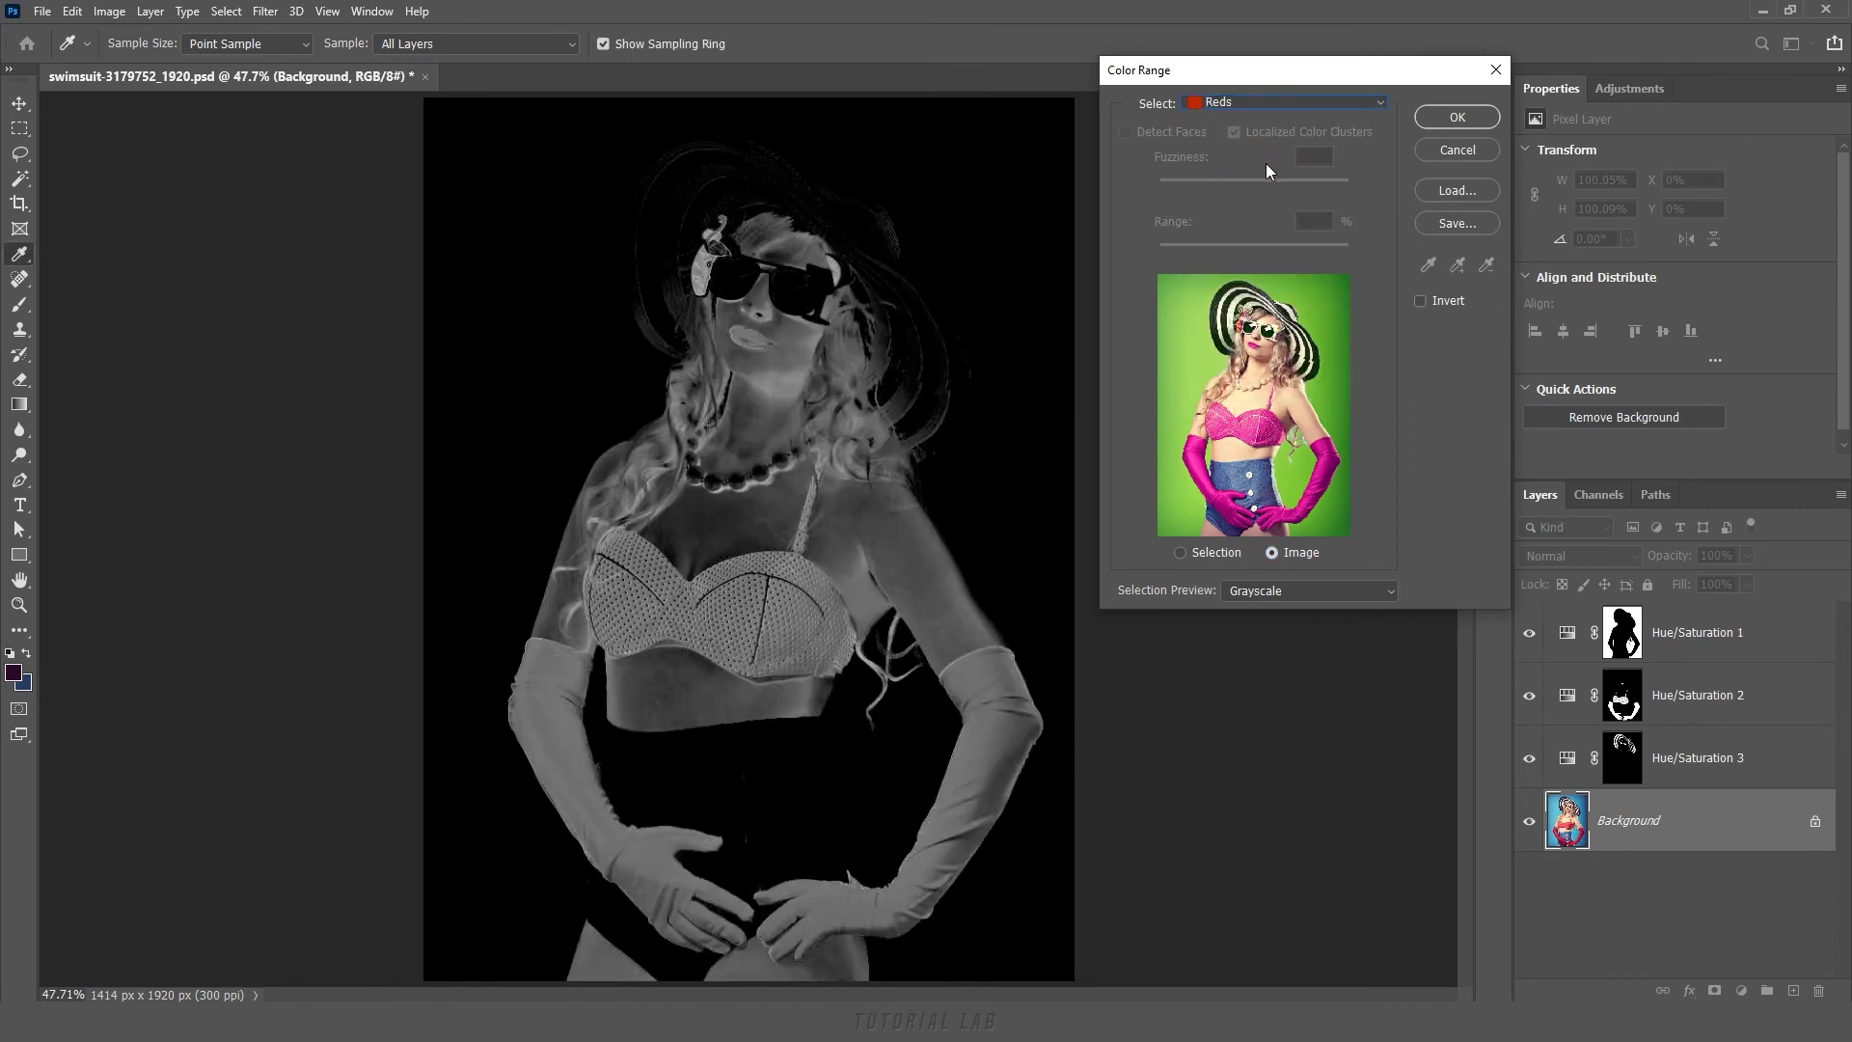
pyautogui.click(1282, 103)
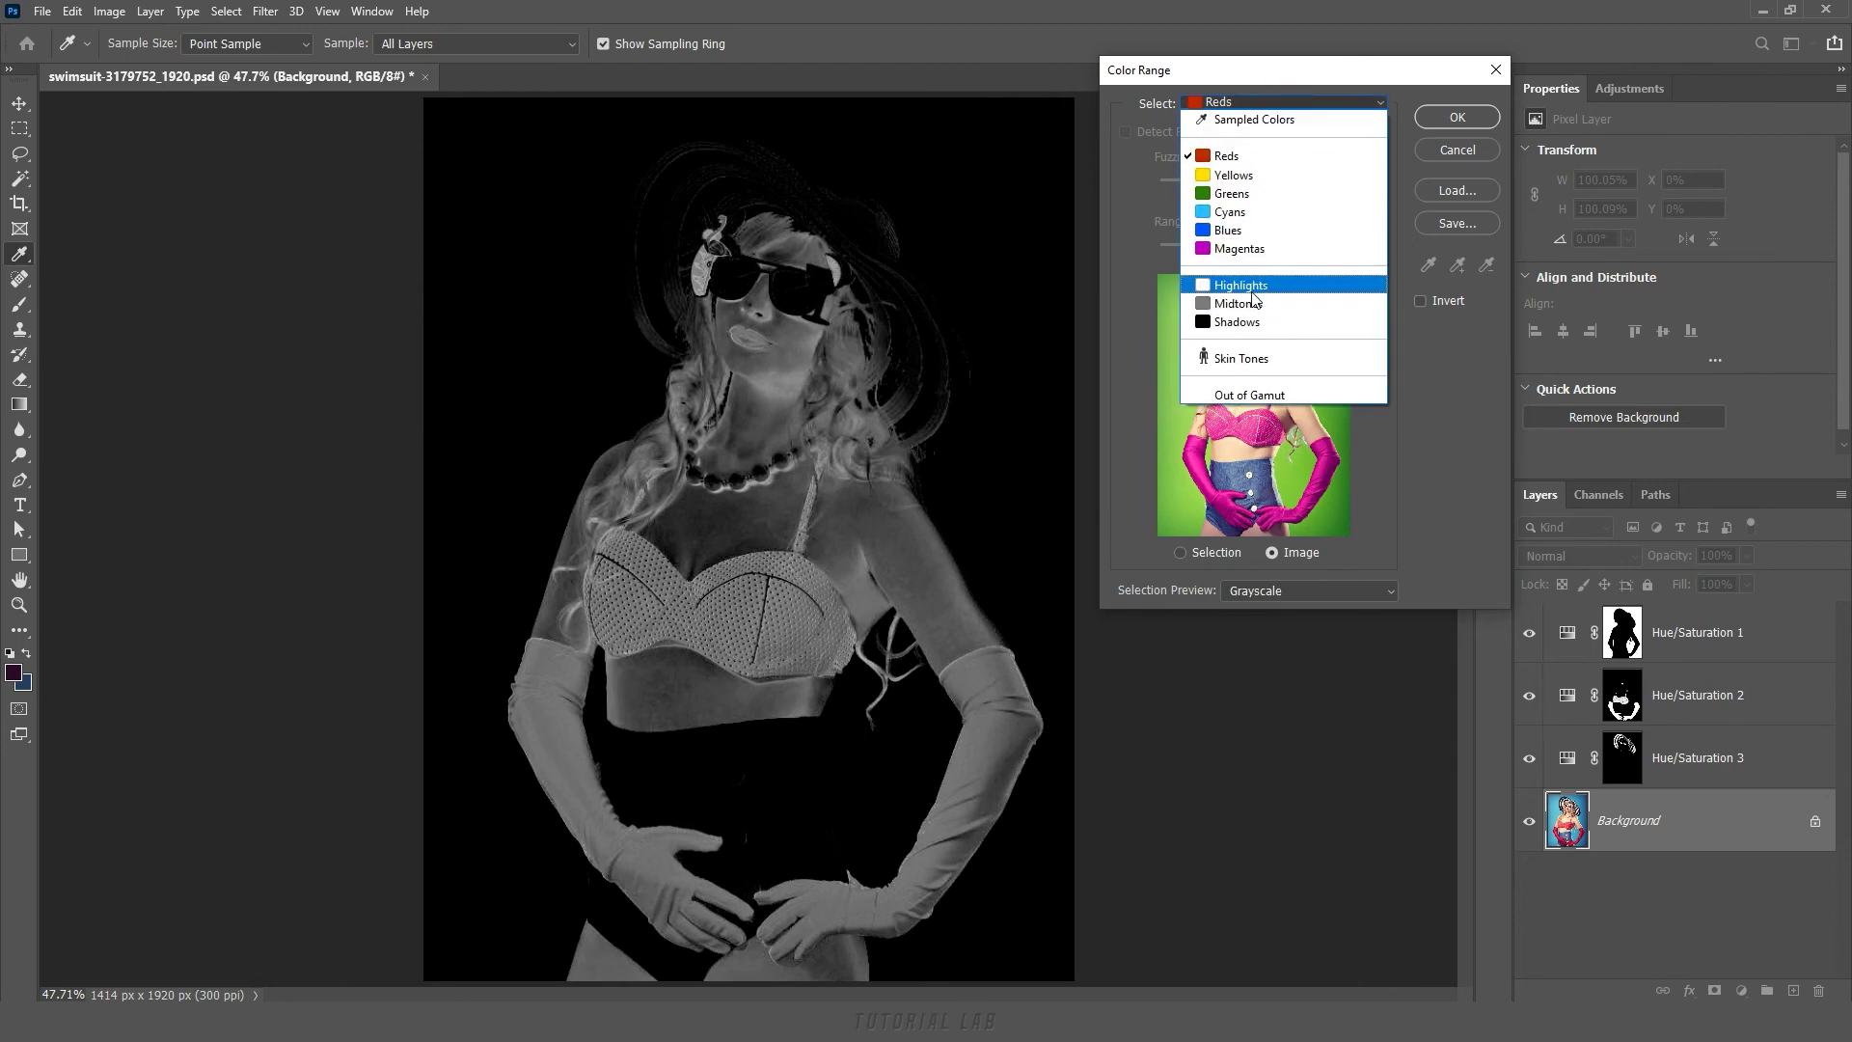
pyautogui.click(1253, 294)
pyautogui.moveTo(1331, 252); pyautogui.dragTo(1338, 254)
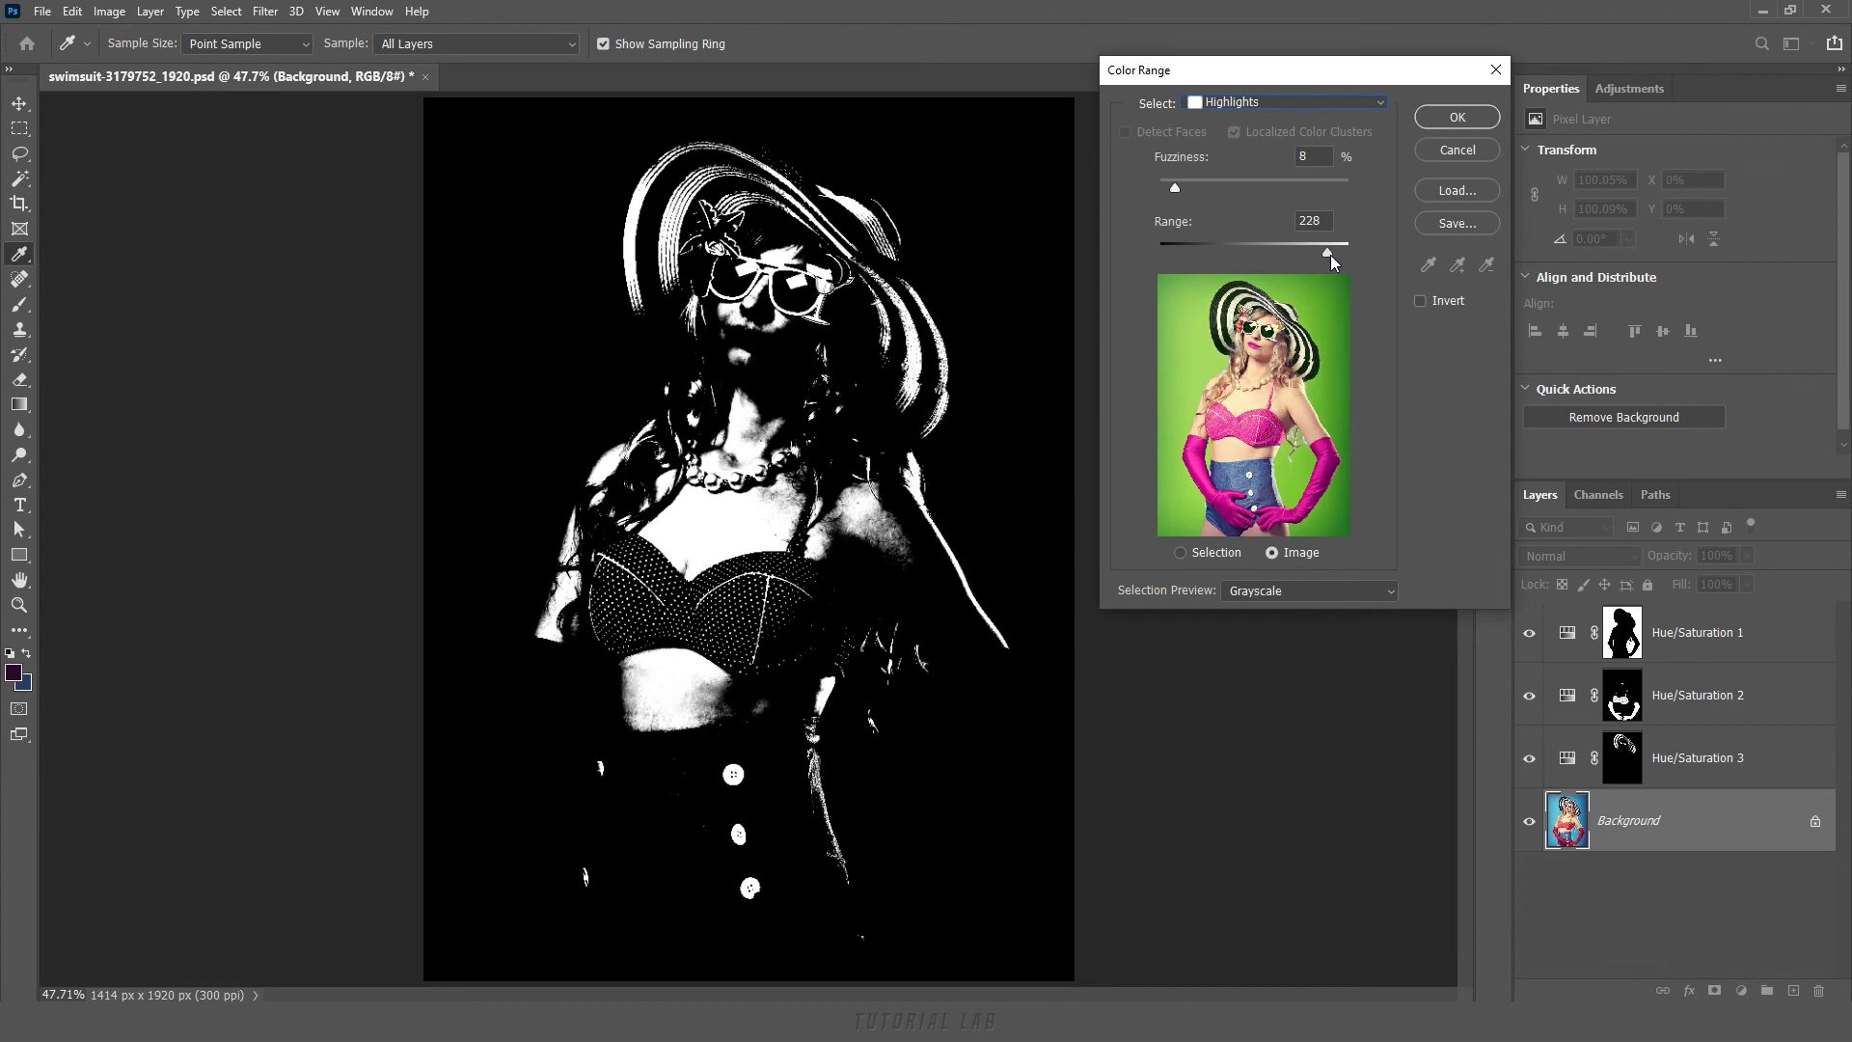
pyautogui.moveTo(1340, 256); pyautogui.dragTo(1328, 251)
# Try the Midtones and Shadows presets, adjusting their range and fuzziness.
pyautogui.click(1299, 104)
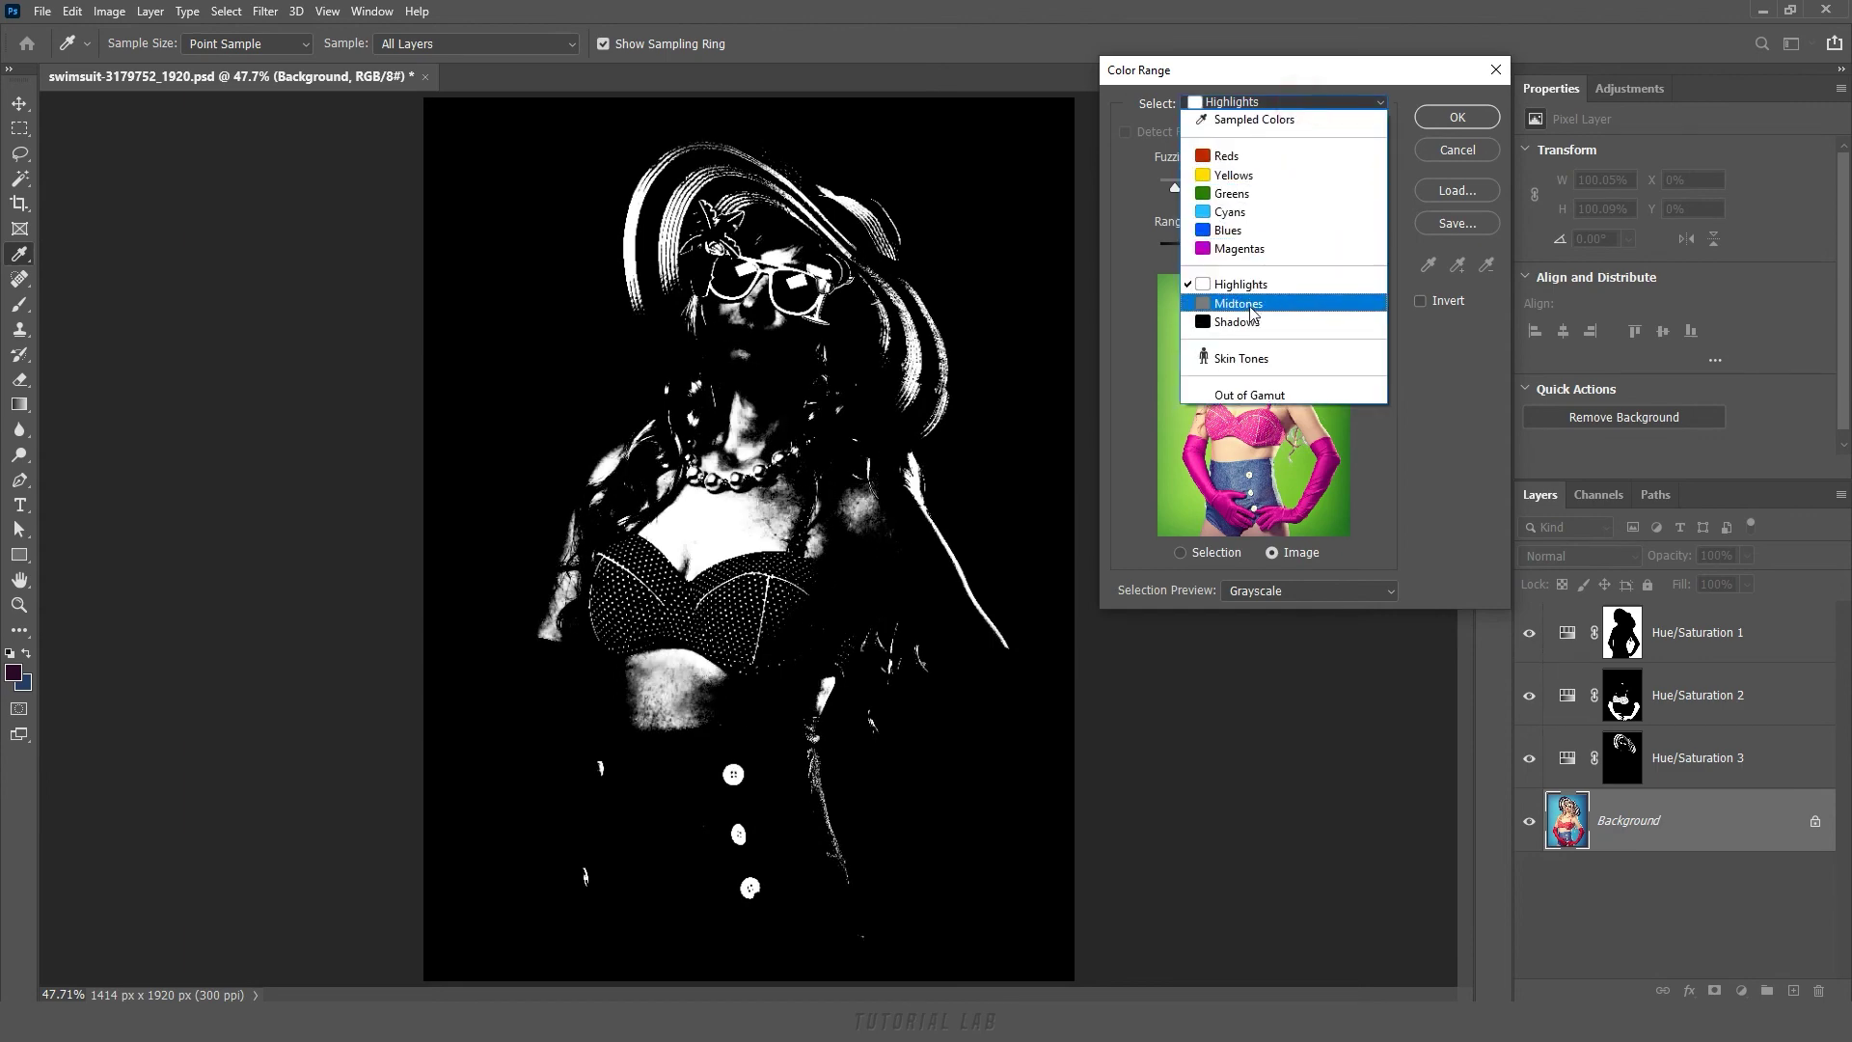
pyautogui.click(1254, 307)
pyautogui.moveTo(1238, 253)
pyautogui.mouseDown()
pyautogui.moveTo(1301, 257)
pyautogui.moveTo(1246, 253)
pyautogui.mouseUp()
pyautogui.moveTo(1199, 187); pyautogui.dragTo(1173, 187)
pyautogui.click(1293, 100)
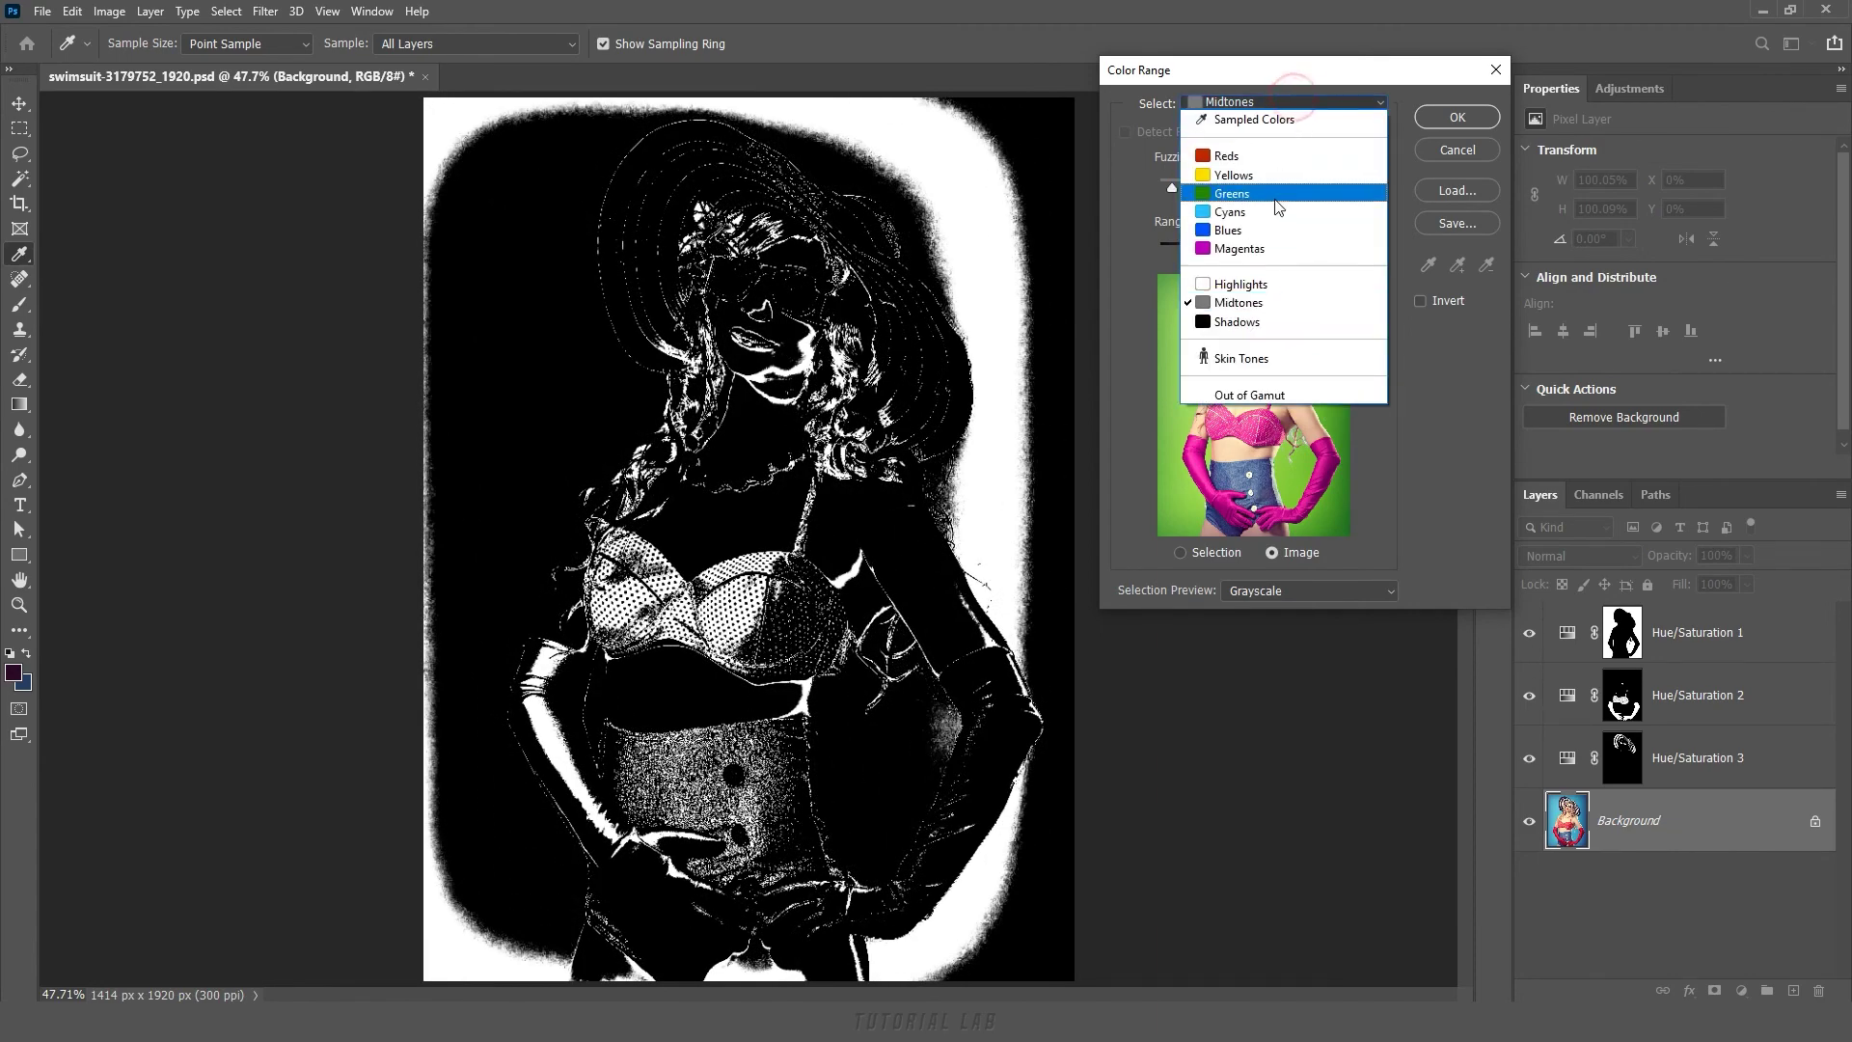
pyautogui.click(1245, 323)
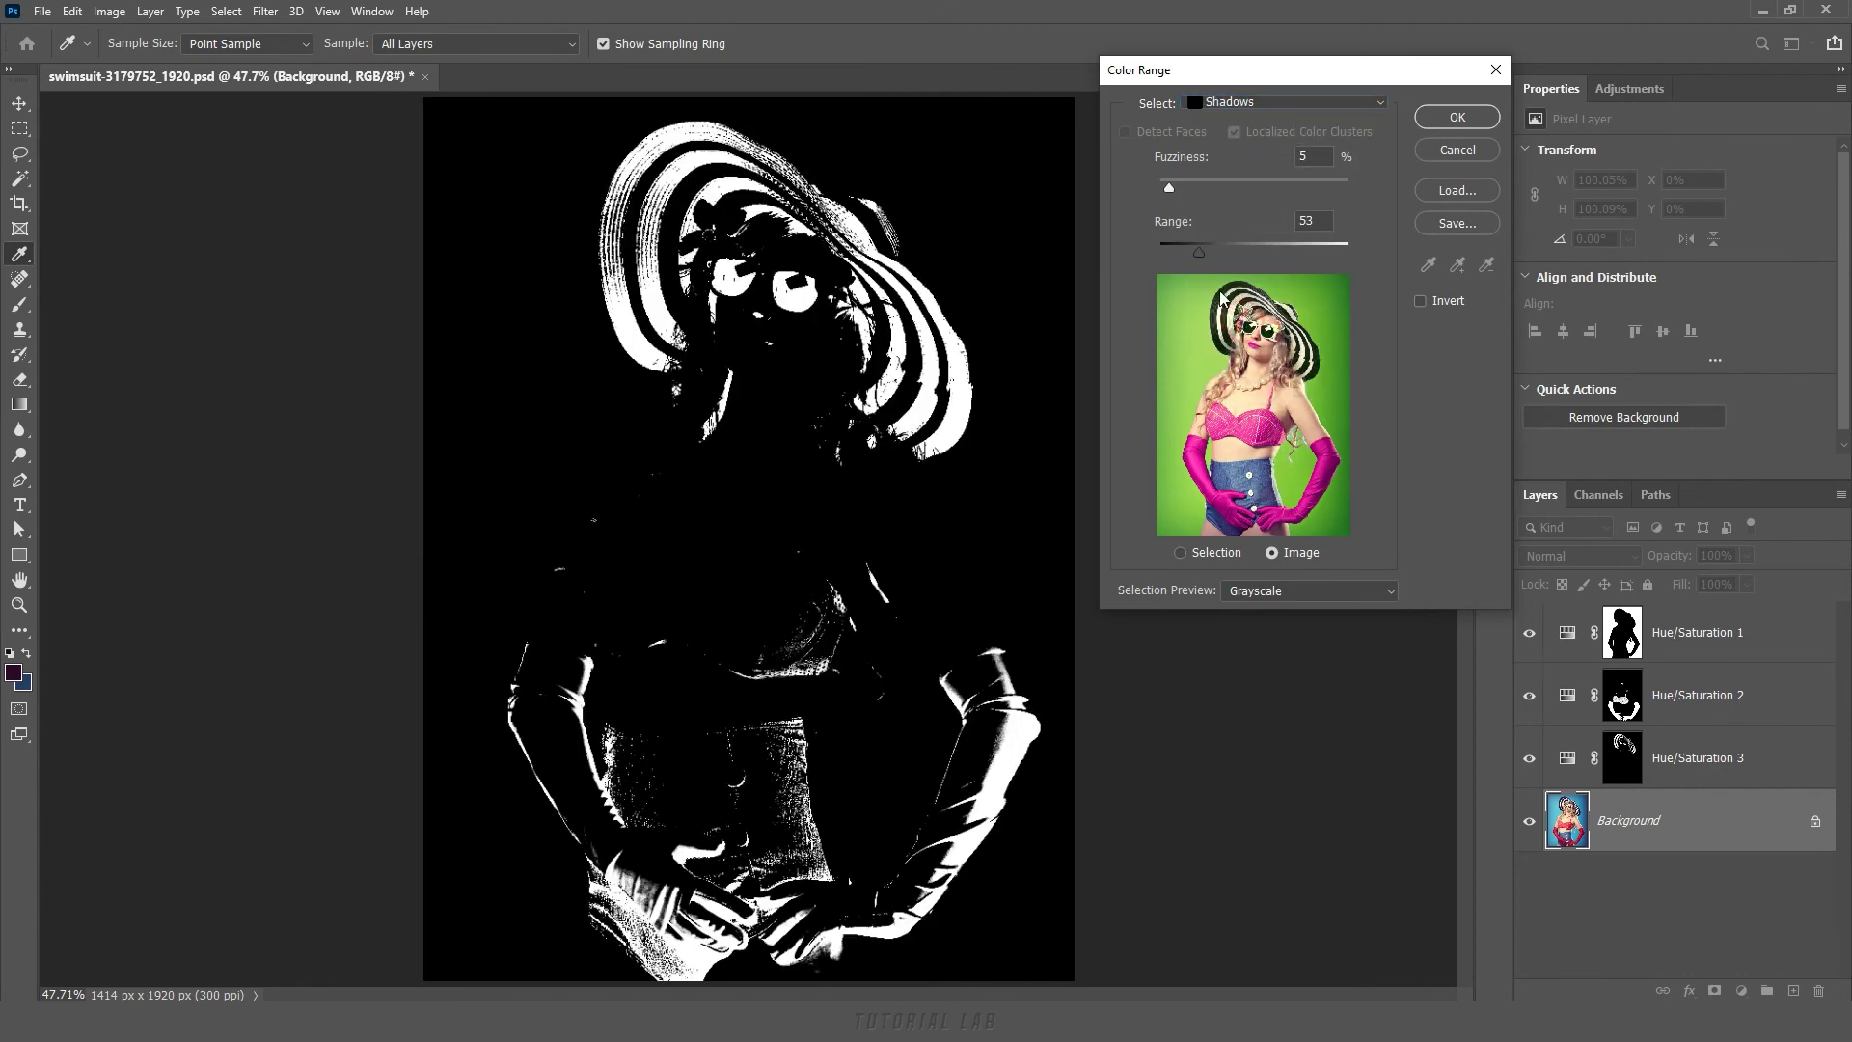
pyautogui.moveTo(1196, 253); pyautogui.dragTo(1196, 260)
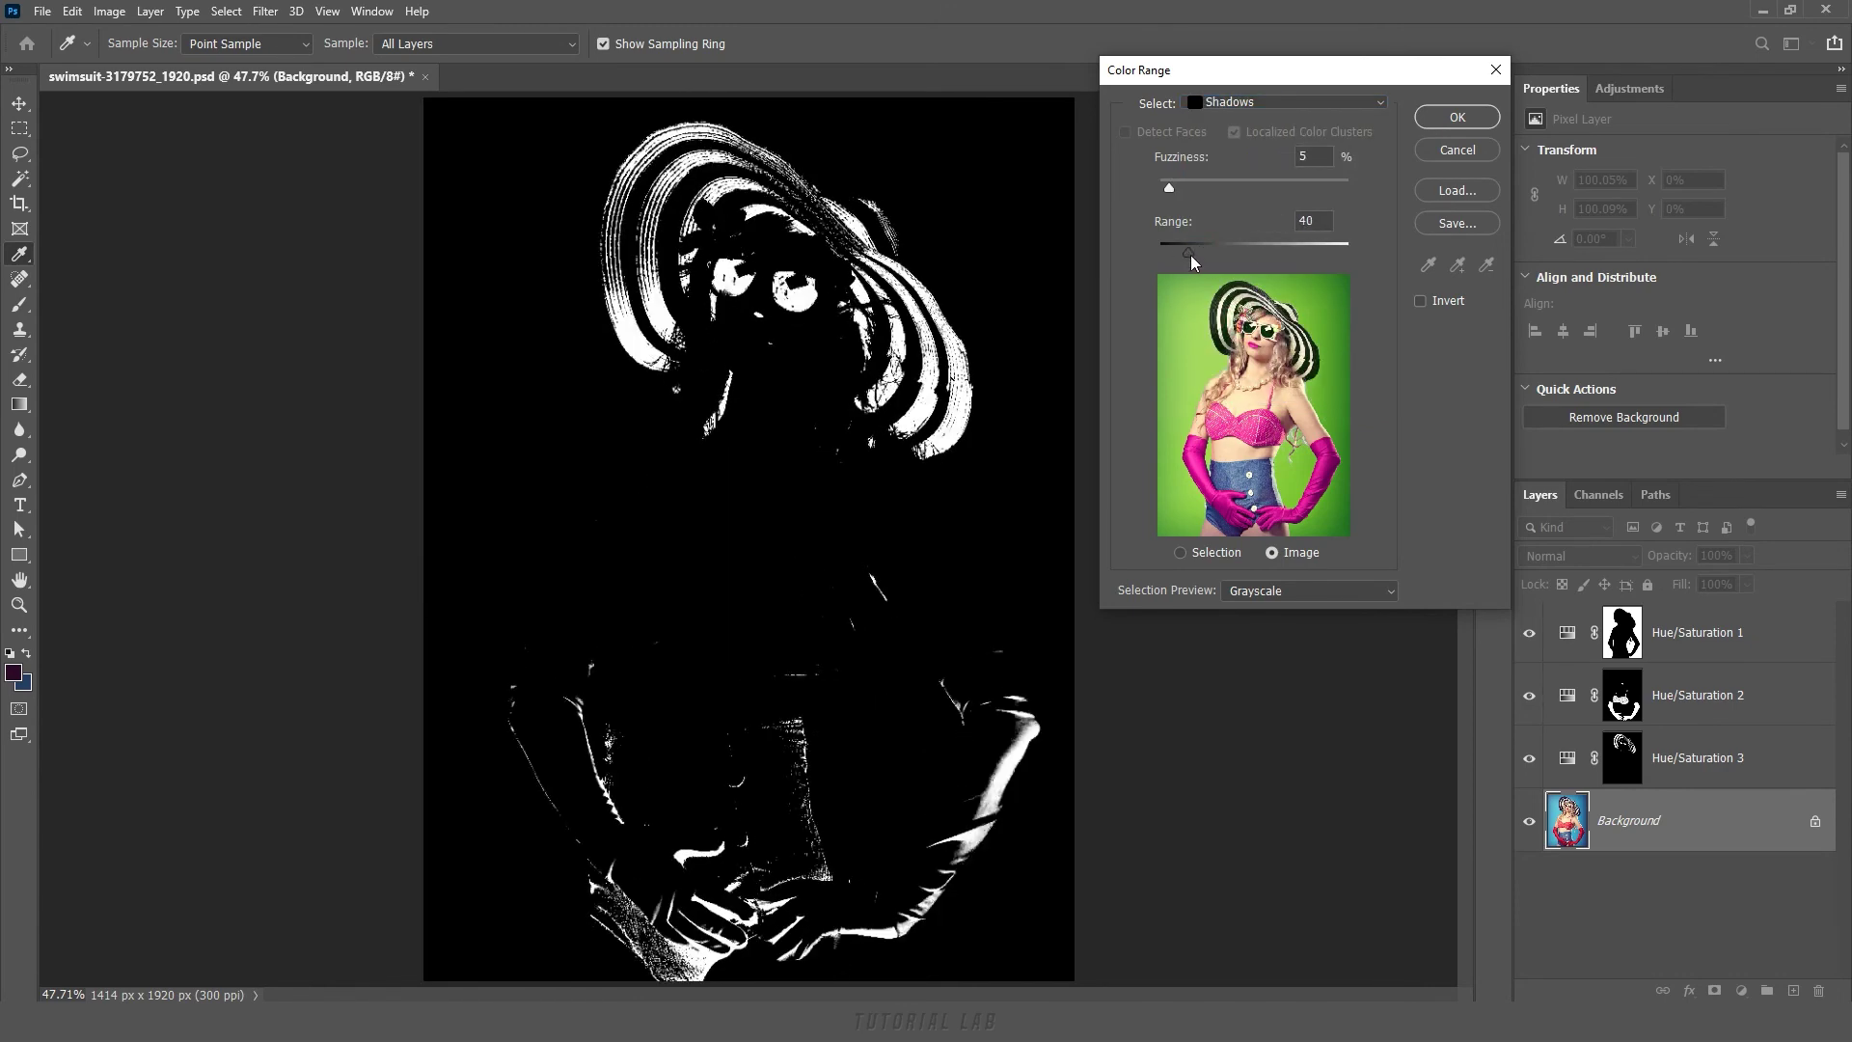
# Choose the Skin Tones preset at Fuzziness 39 and accept the skin selection.
pyautogui.click(1305, 104)
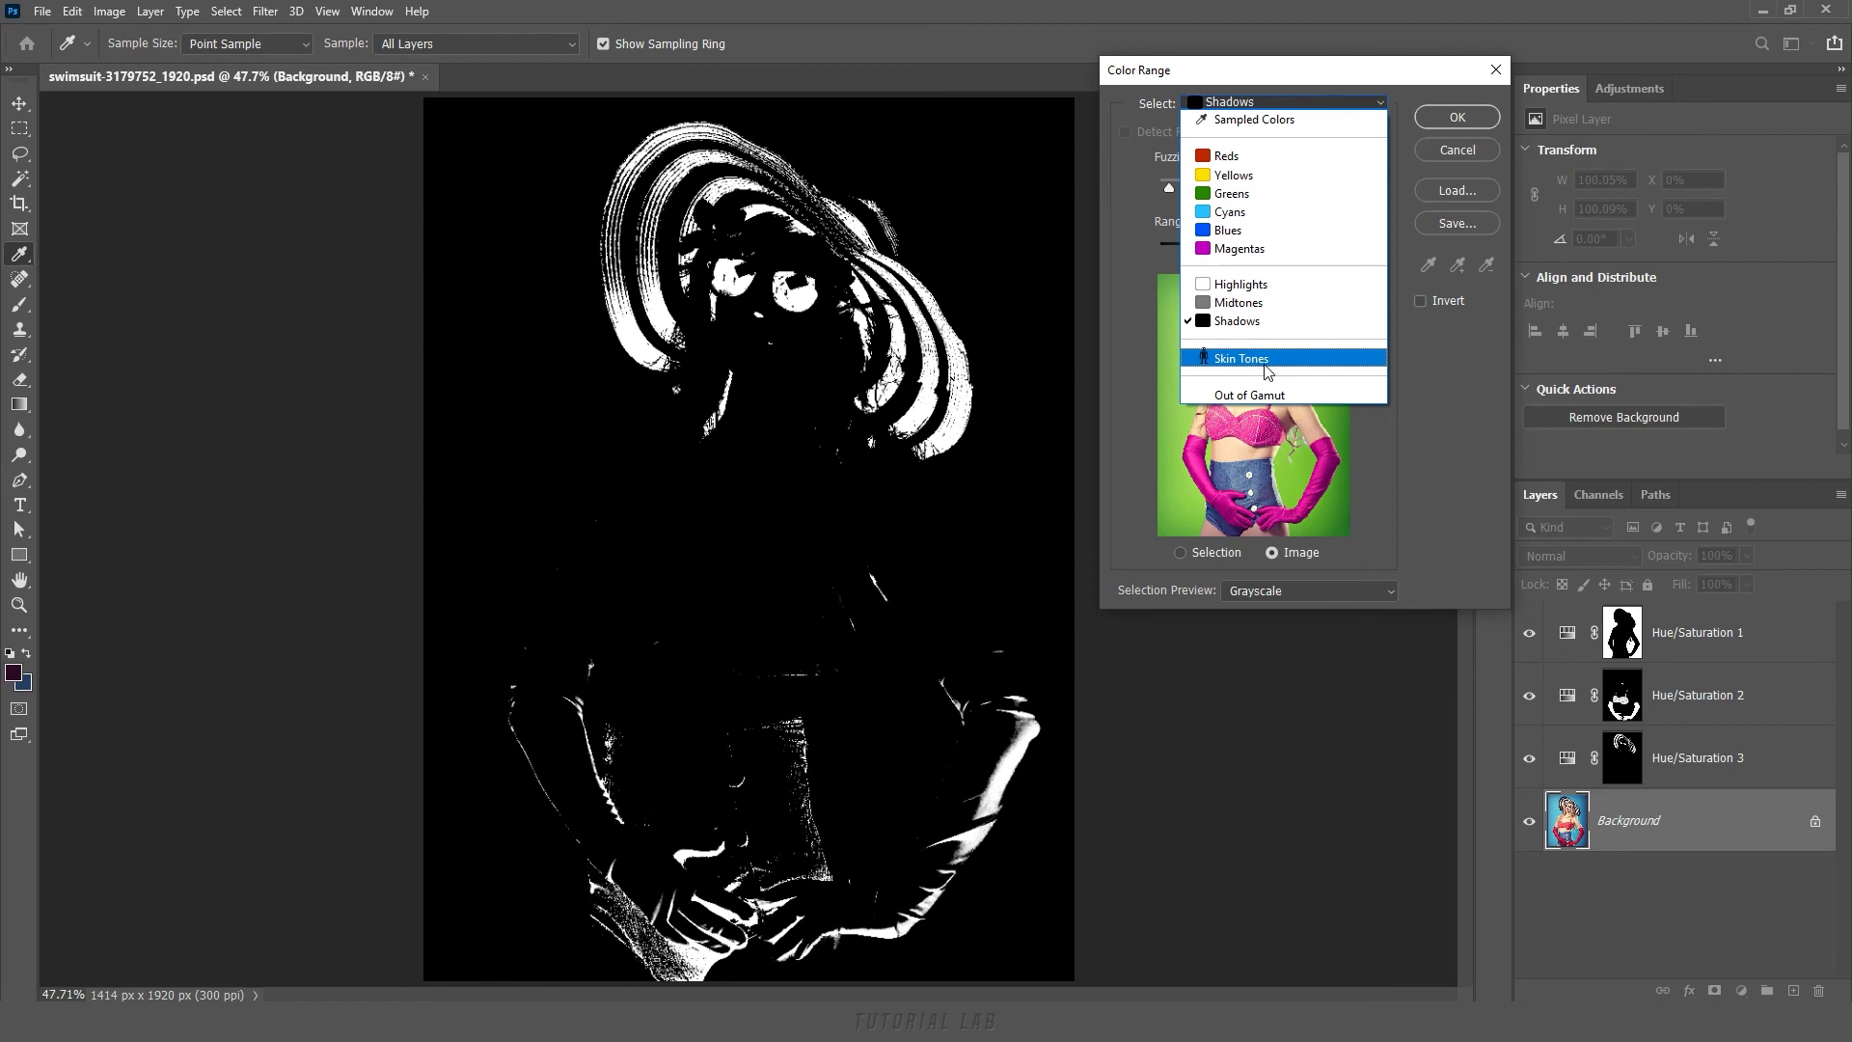
pyautogui.click(1265, 366)
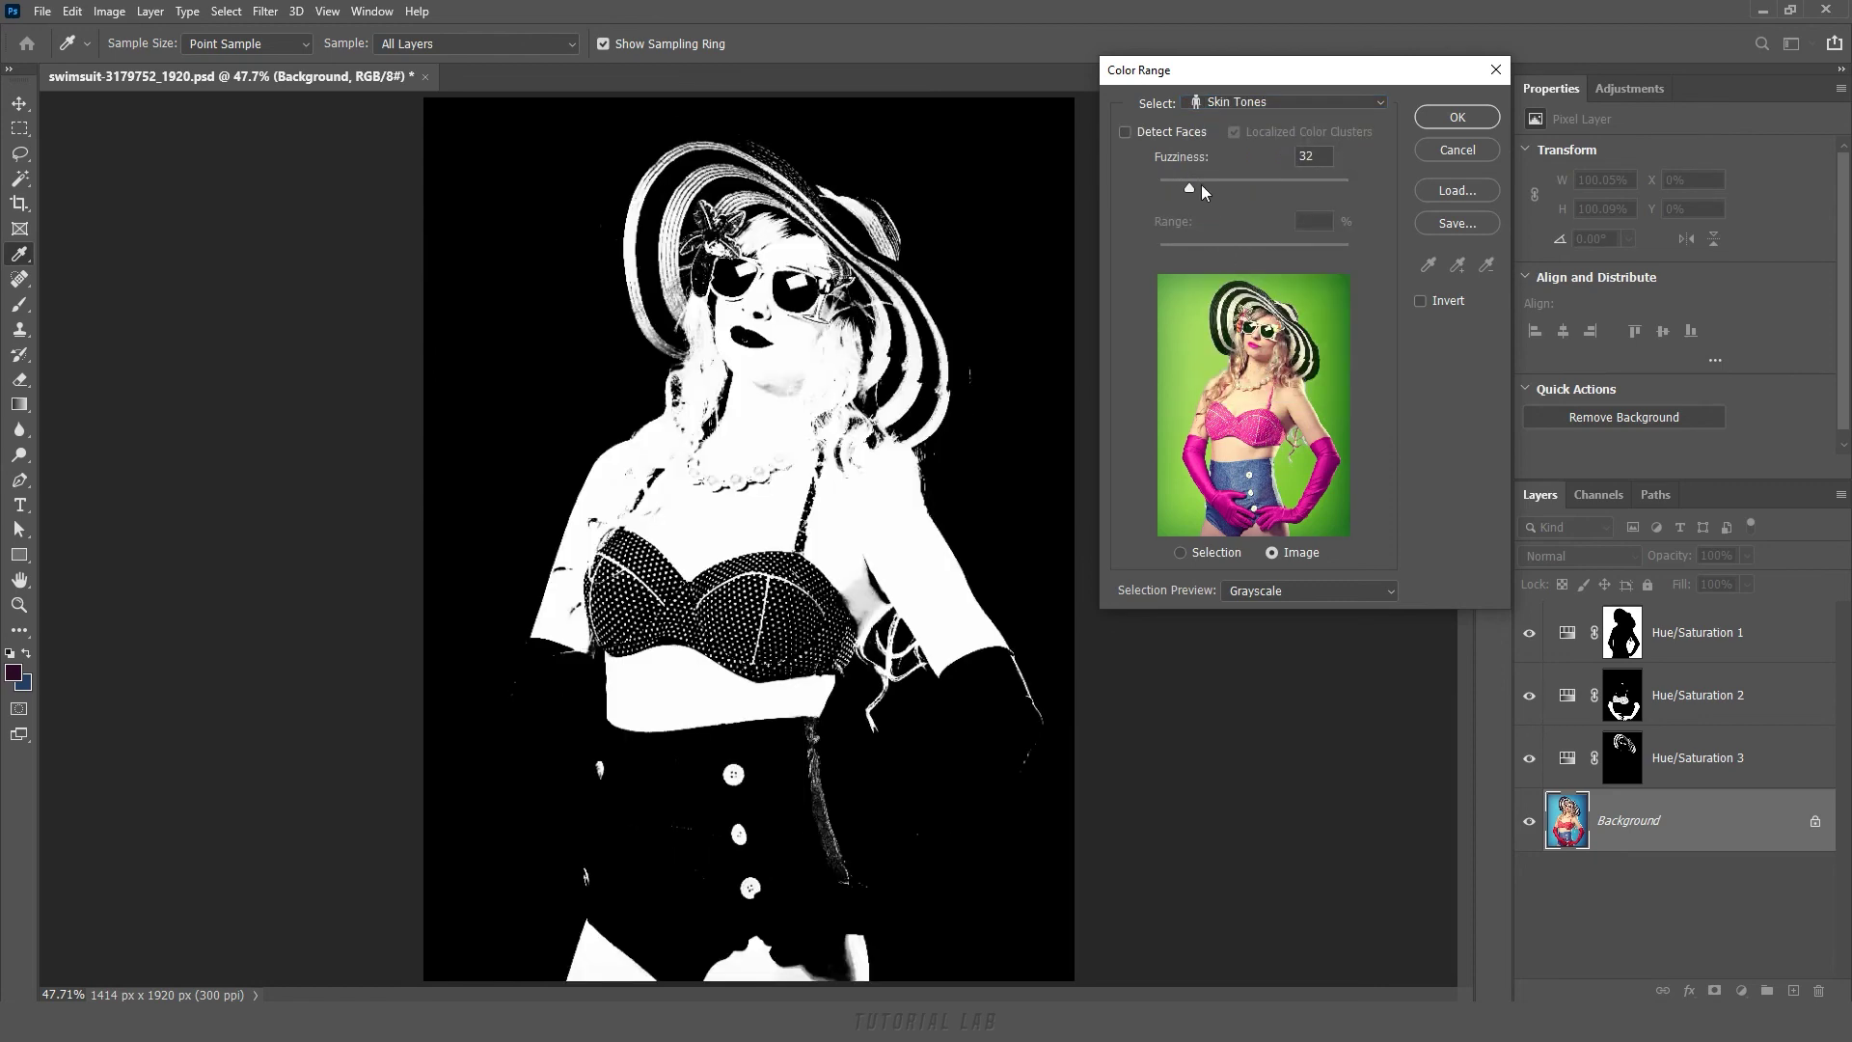
pyautogui.moveTo(1190, 188)
pyautogui.mouseDown()
pyautogui.moveTo(1167, 183)
pyautogui.moveTo(1198, 187)
pyautogui.mouseUp()
pyautogui.click(1450, 123)
pyautogui.press('b')
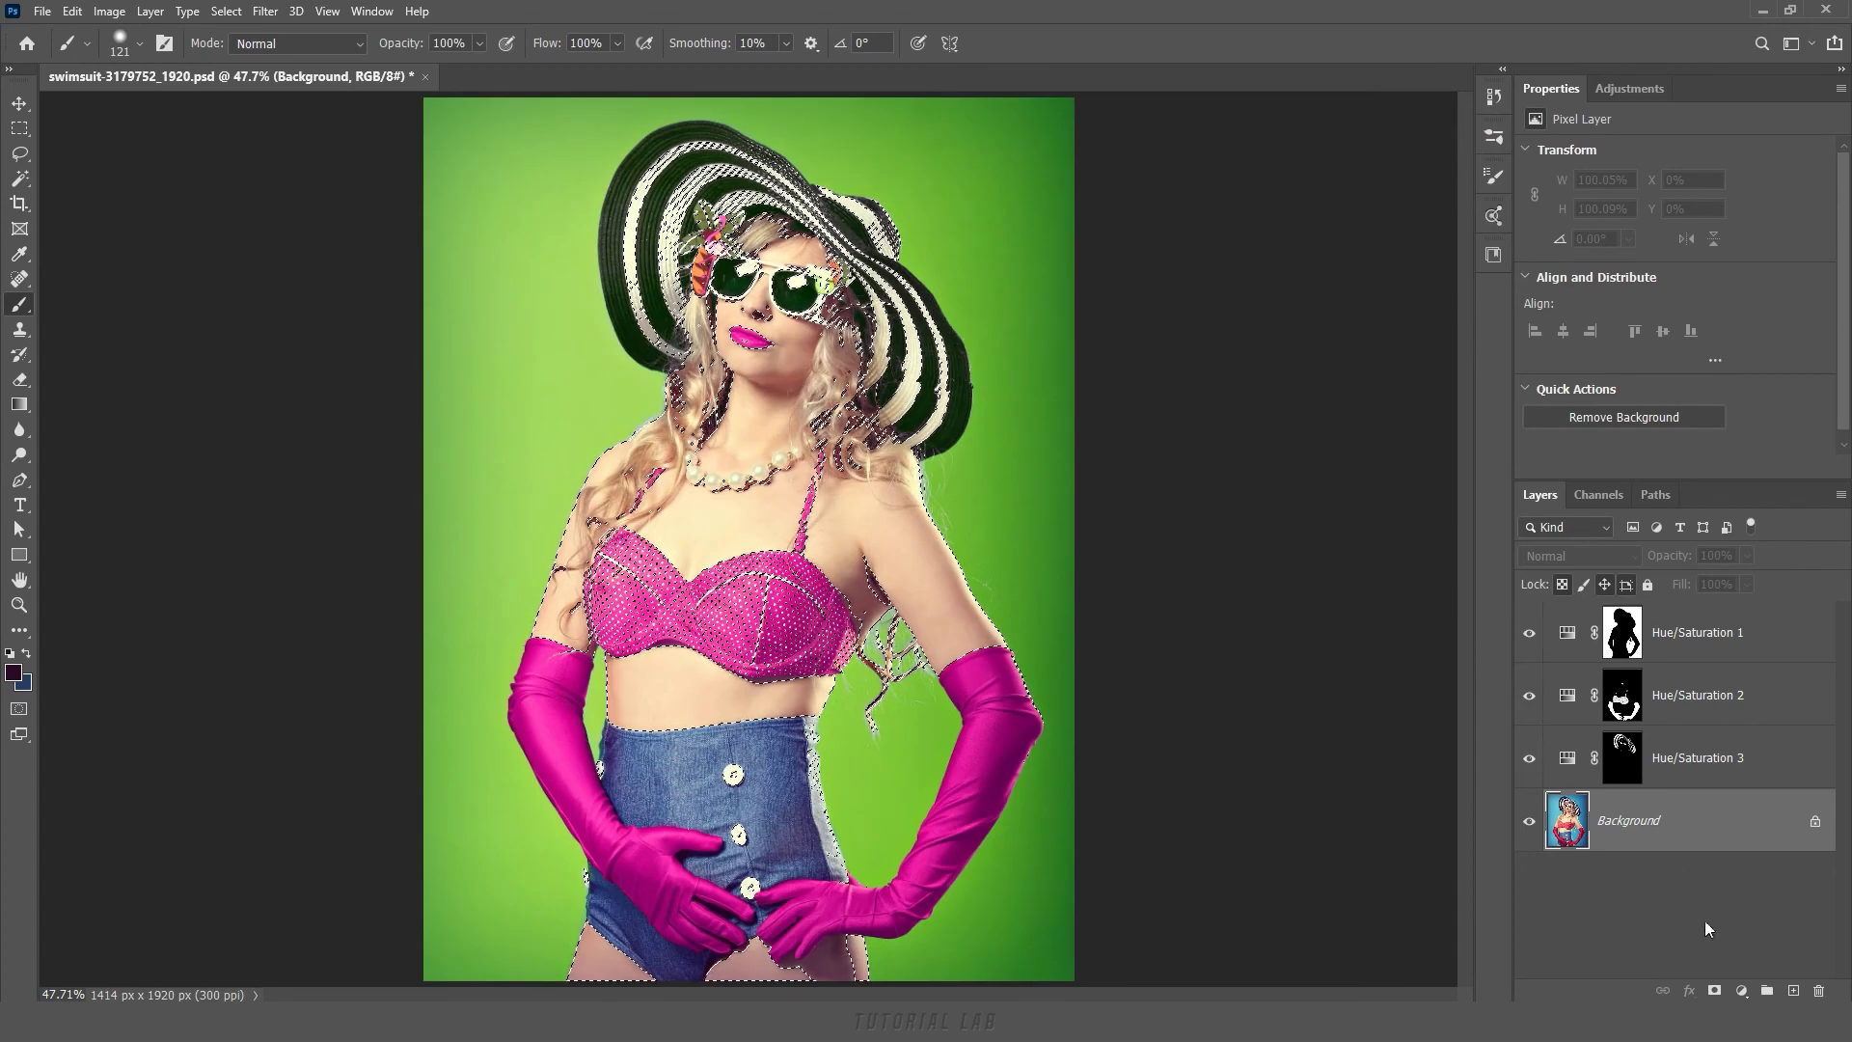
pyautogui.click(1741, 991)
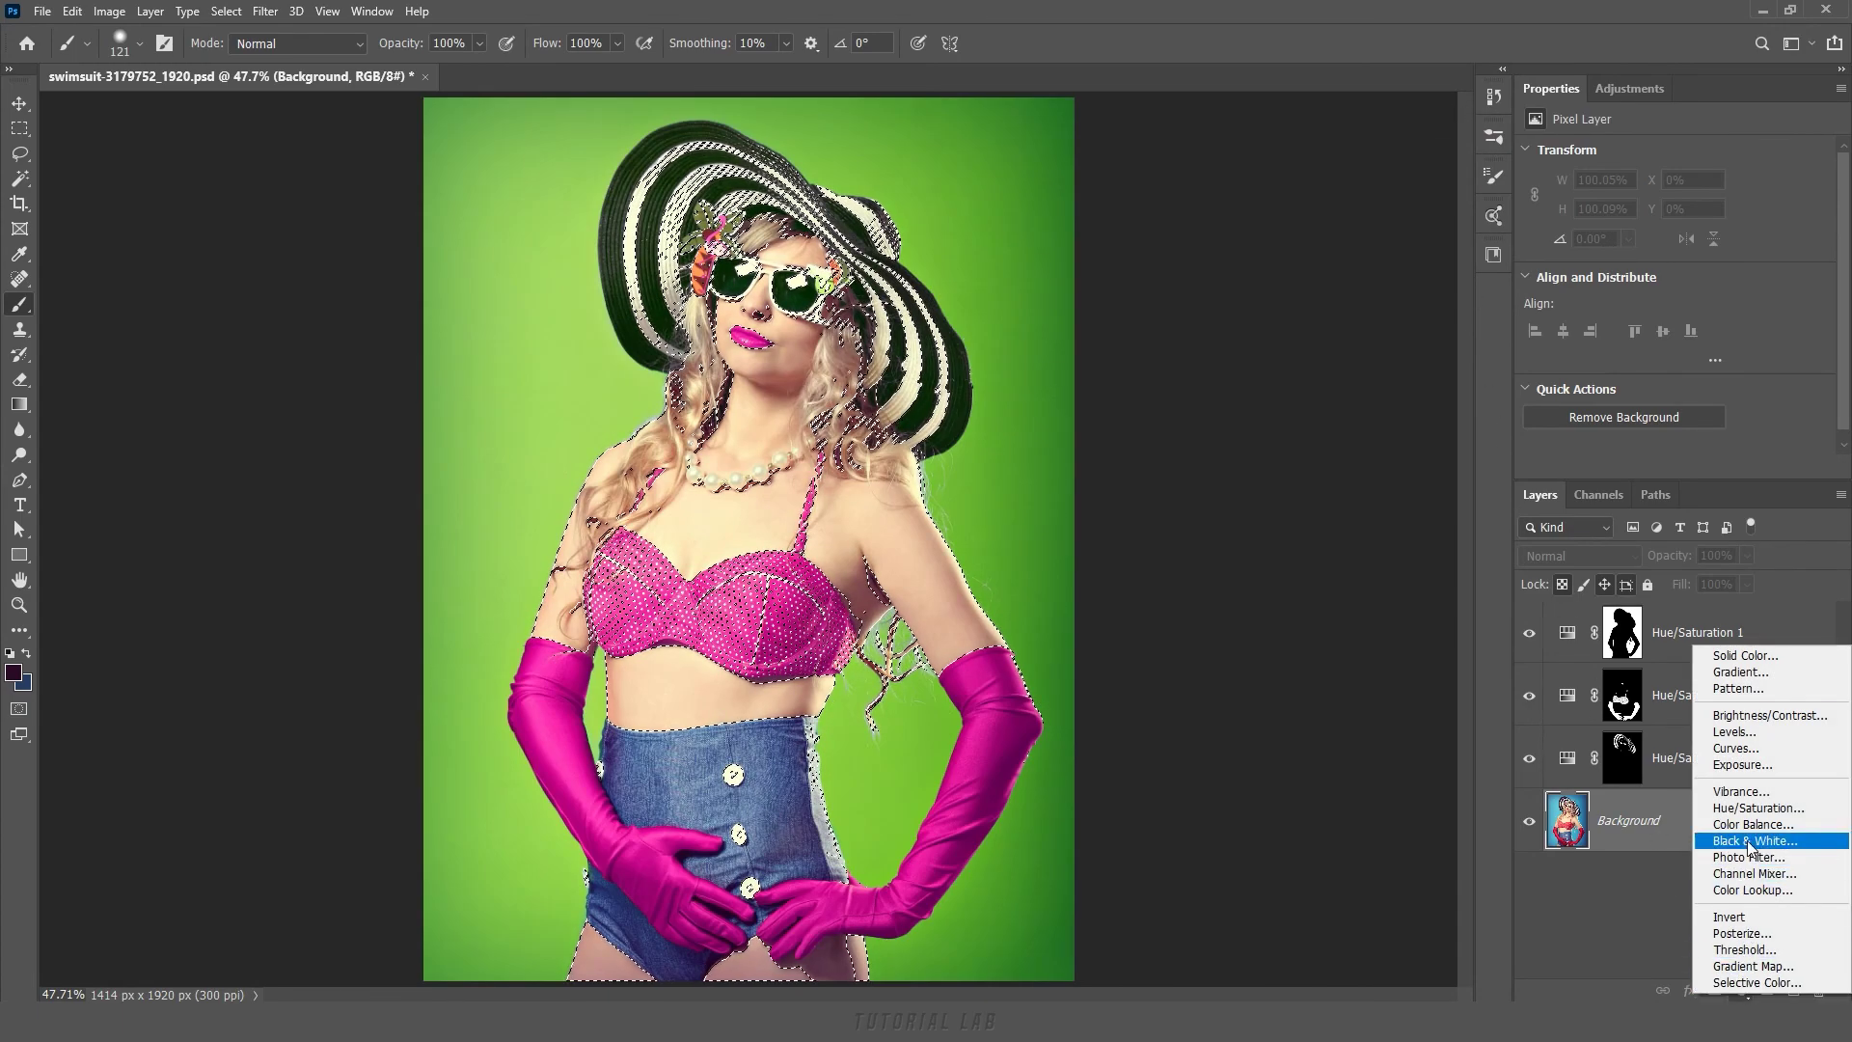
# Add a skin-masked Curves layer, raise one midtone point to brighten, and compare on/off.
pyautogui.click(1754, 749)
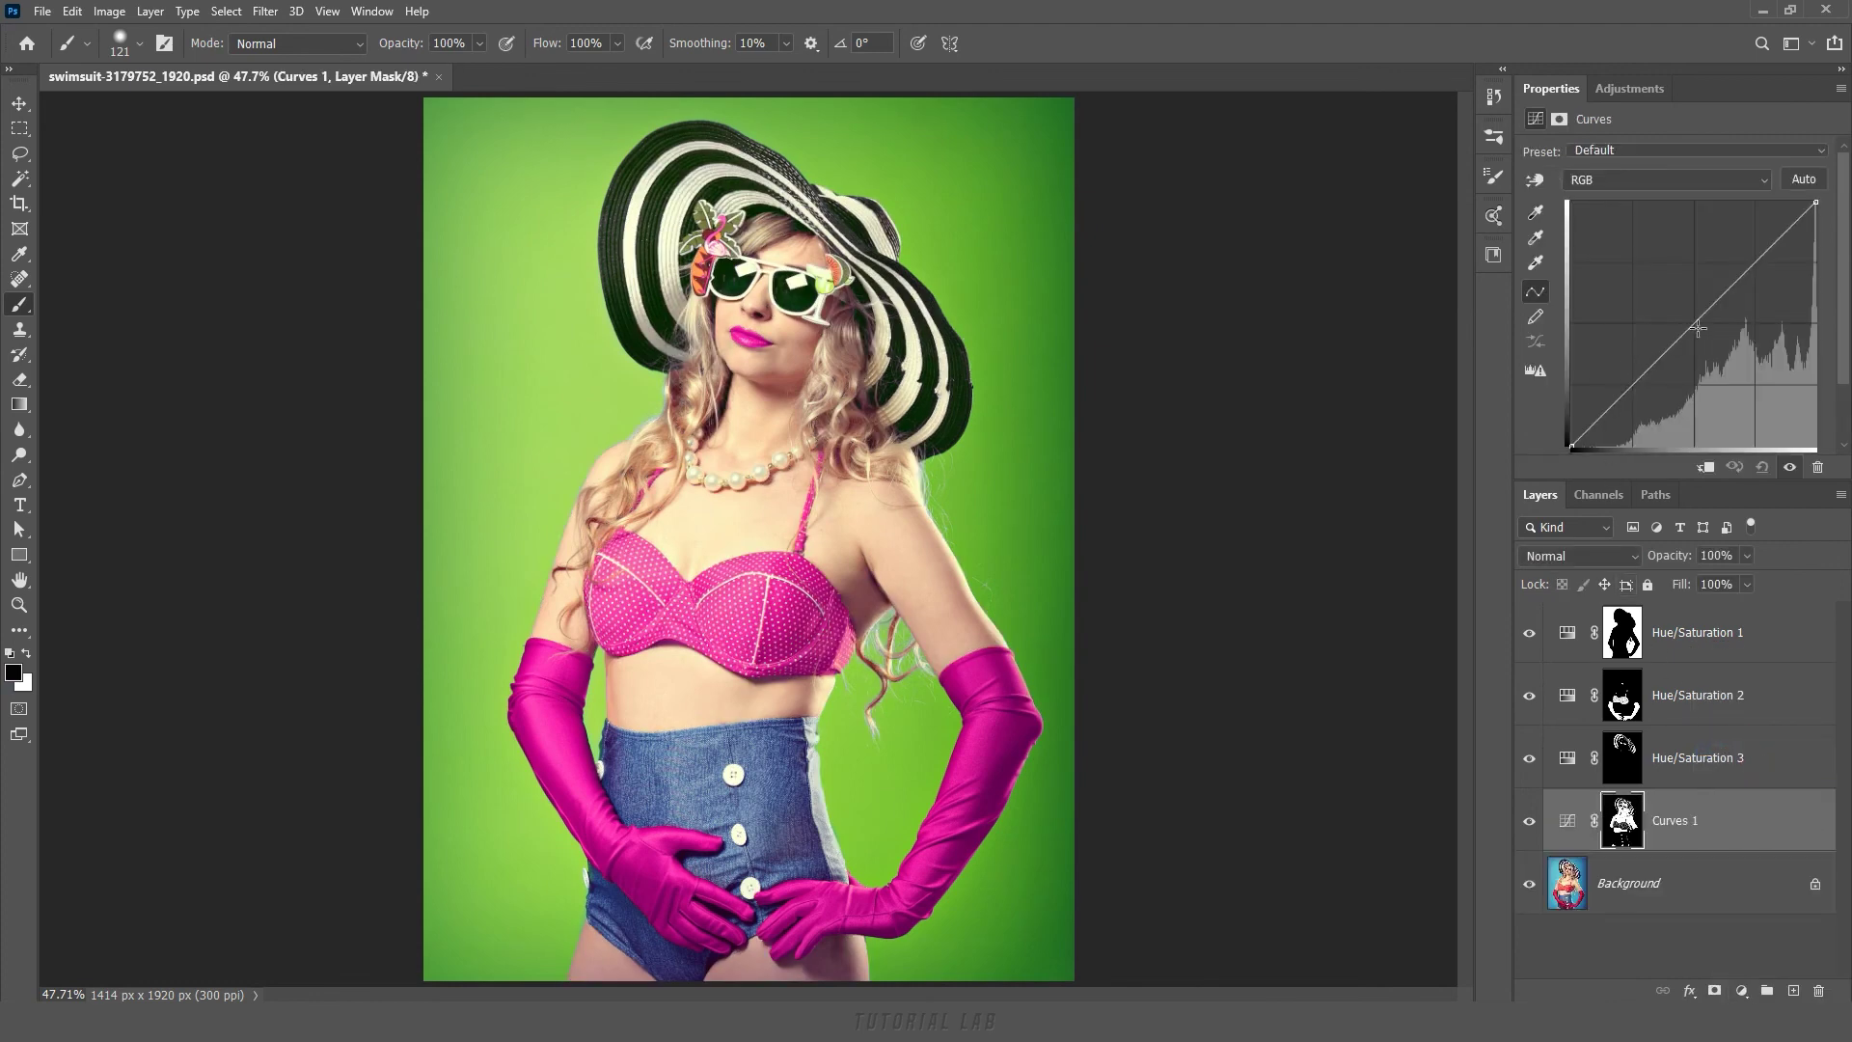
pyautogui.moveTo(1696, 321)
pyautogui.mouseDown()
pyautogui.moveTo(1680, 316)
pyautogui.moveTo(1708, 342)
pyautogui.mouseUp()
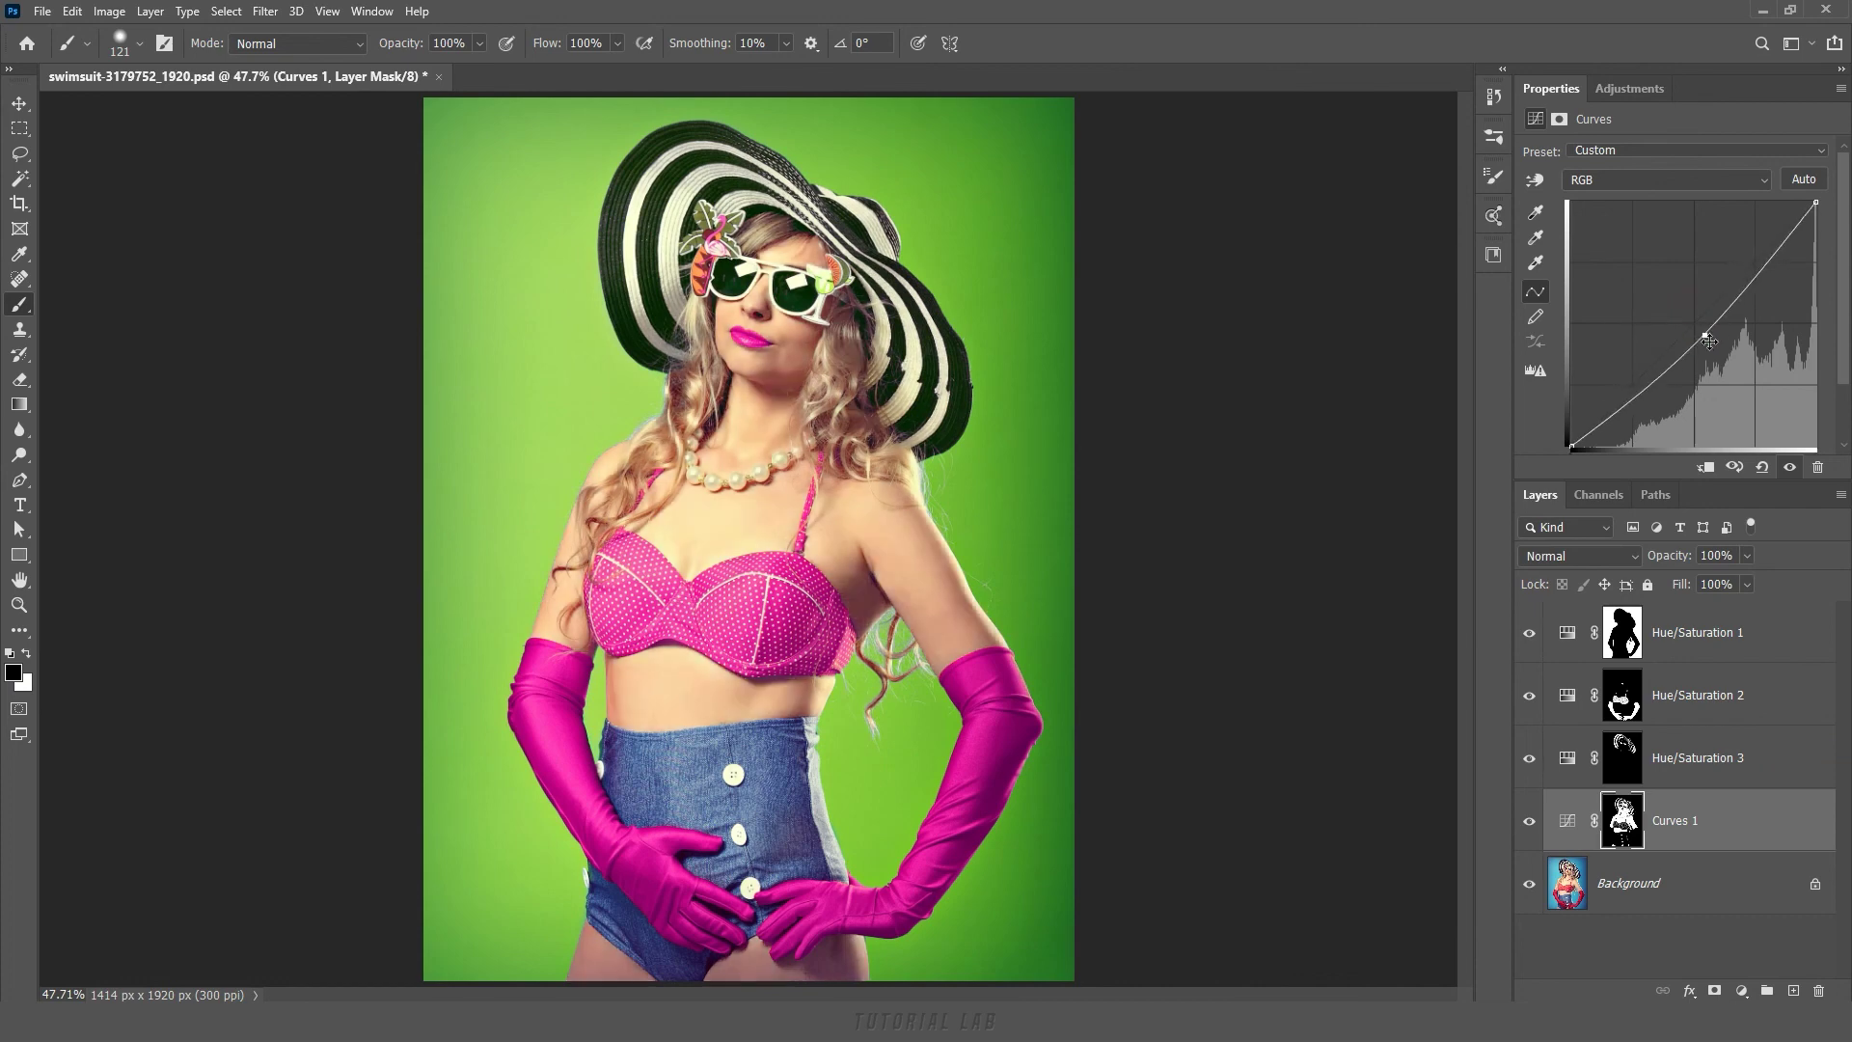
pyautogui.moveTo(1705, 334); pyautogui.dragTo(1702, 333)
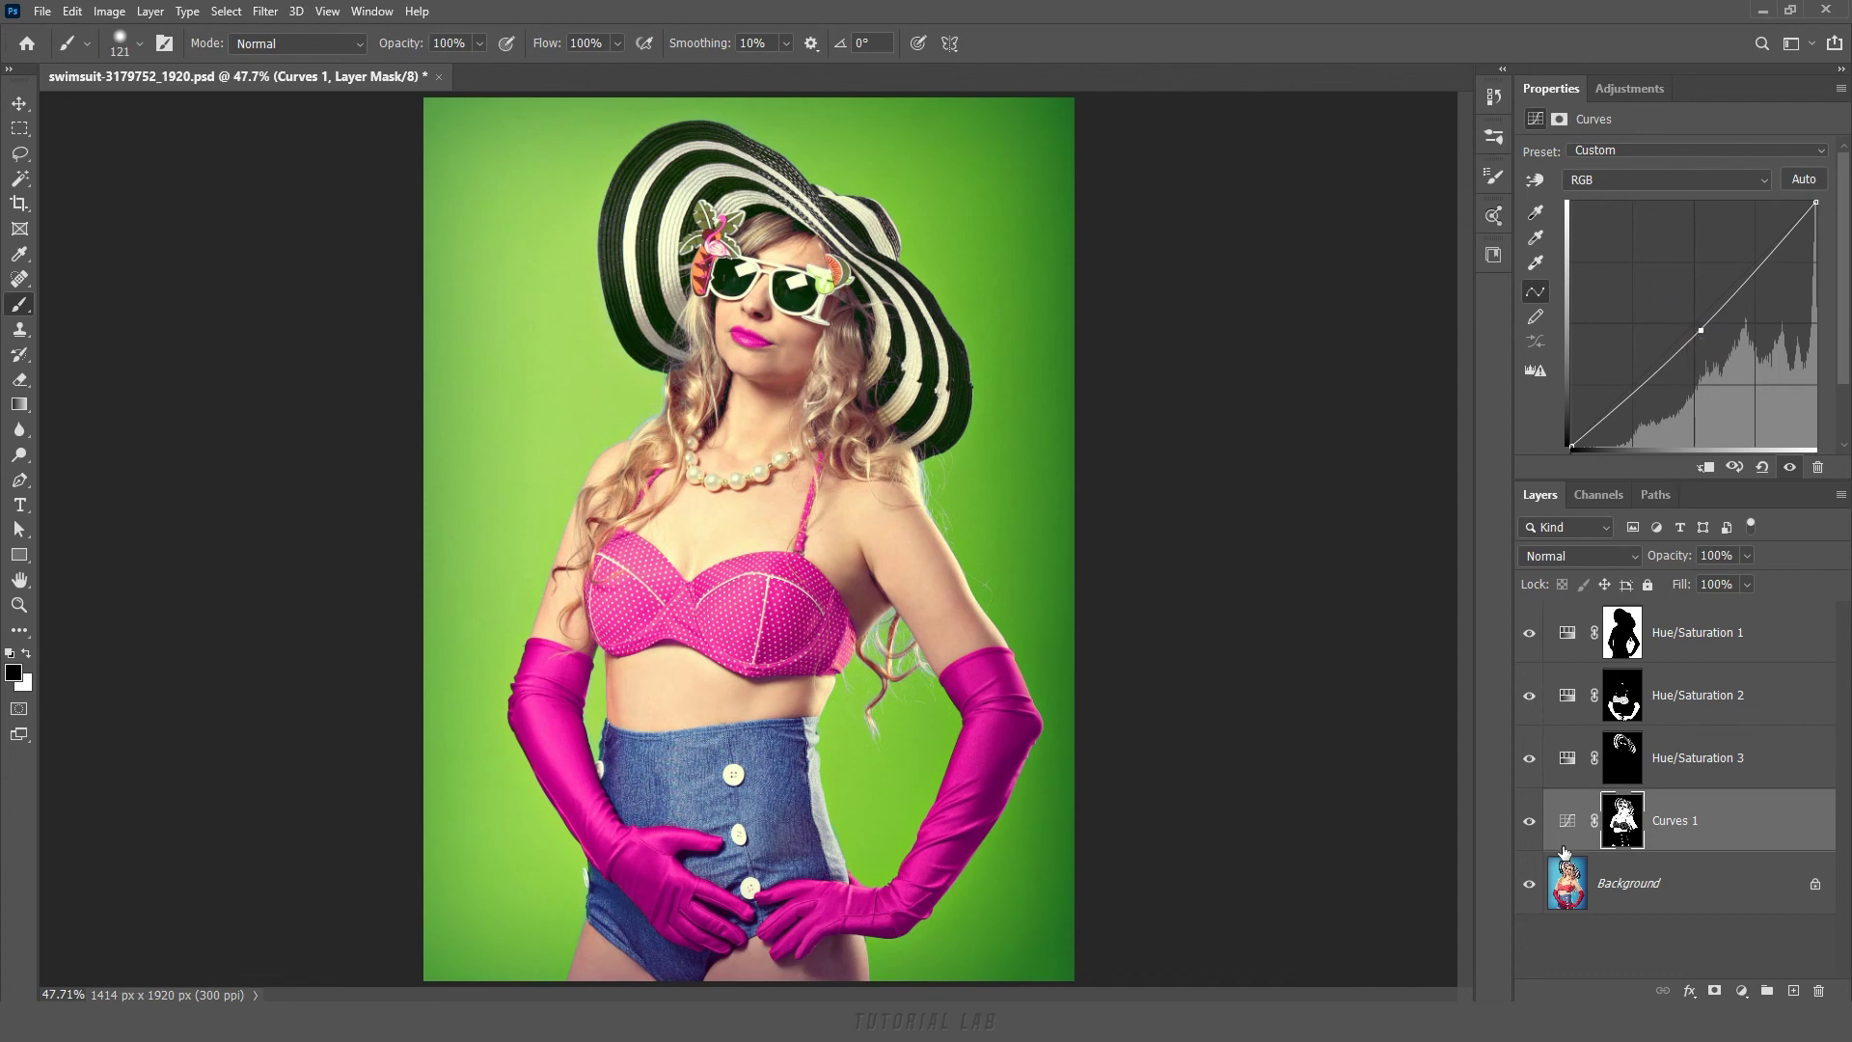
pyautogui.click(1531, 823)
pyautogui.click(1531, 823)
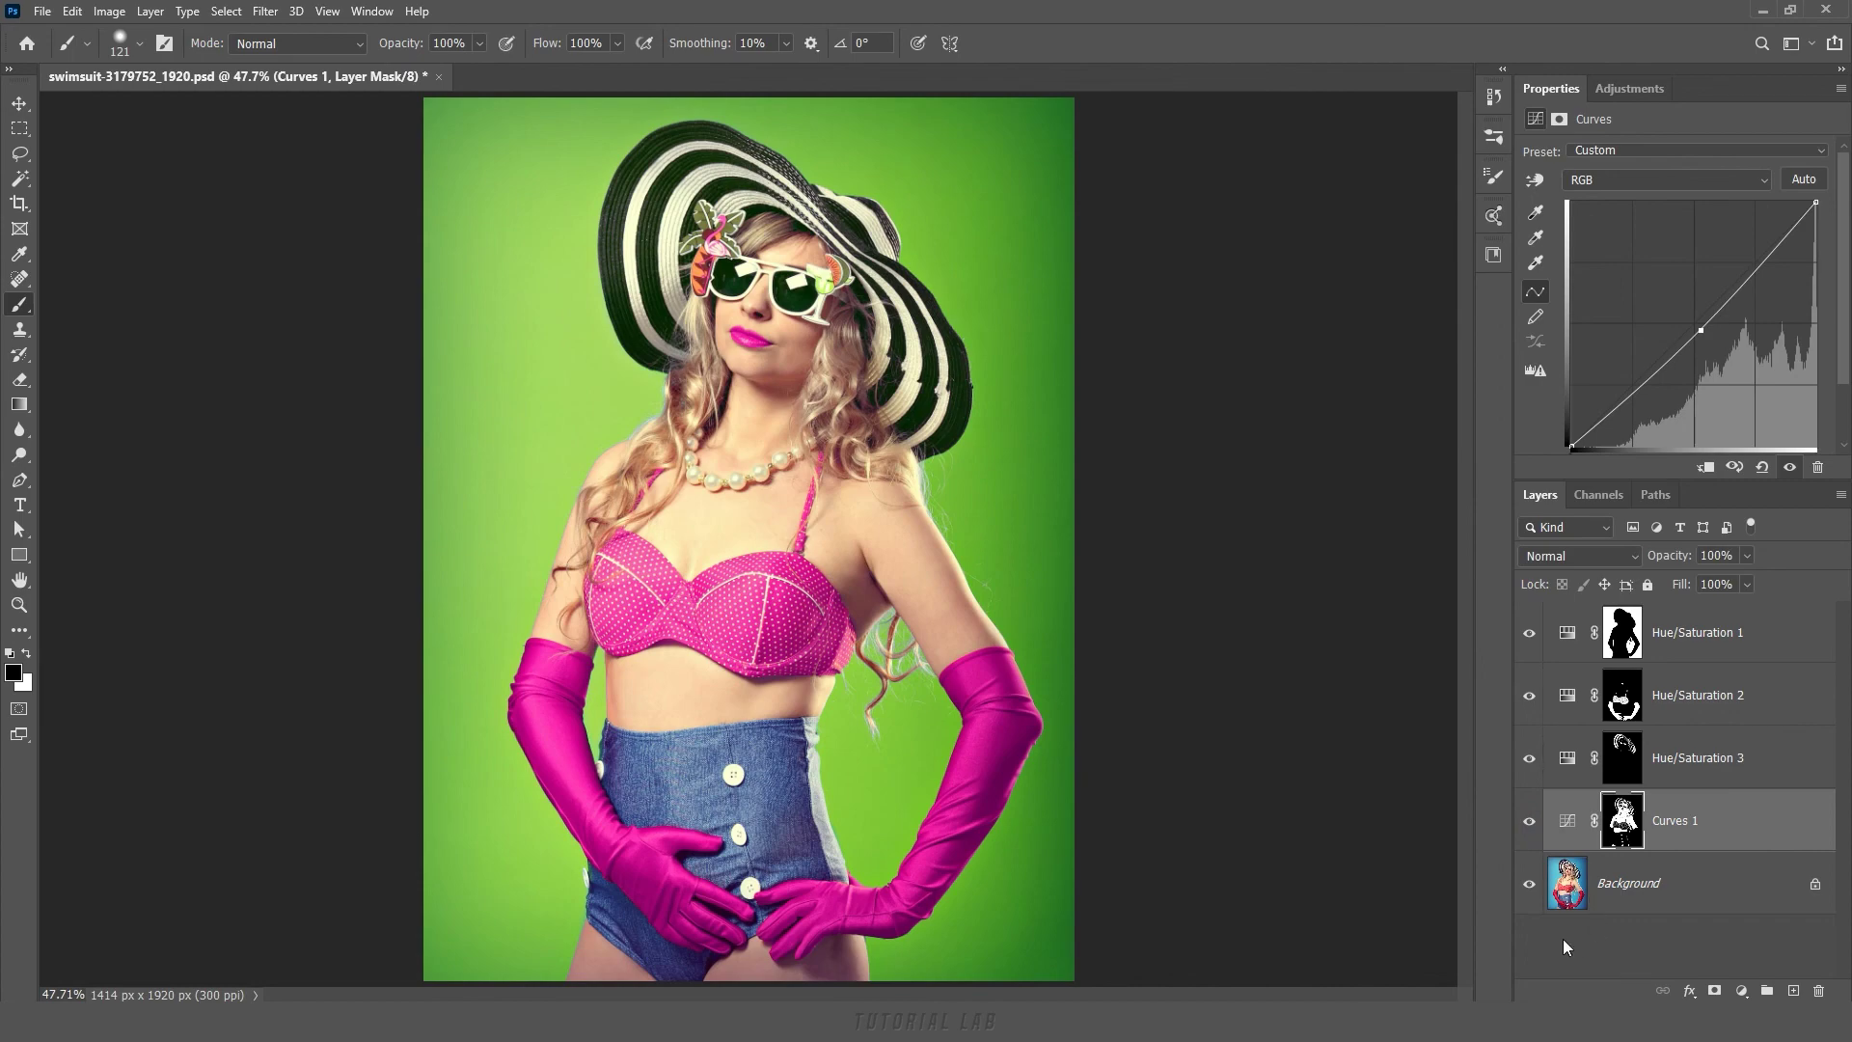